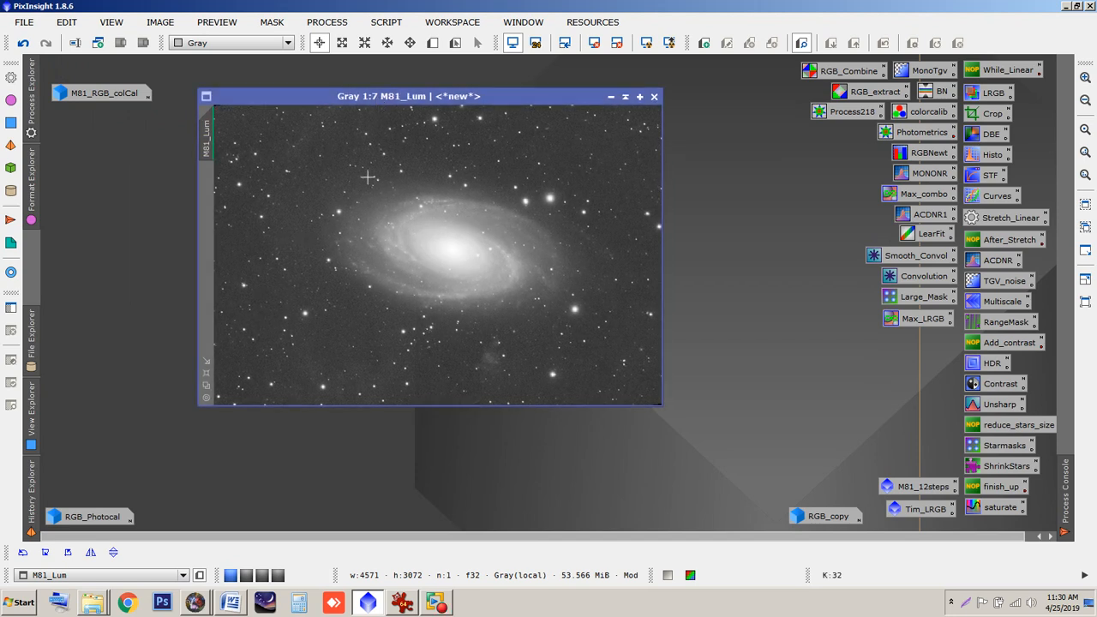
- Restore M81_RGB_colCal at a reduced zoom, compare it with M81_Lum, and minimize both images
double_click(105, 96)
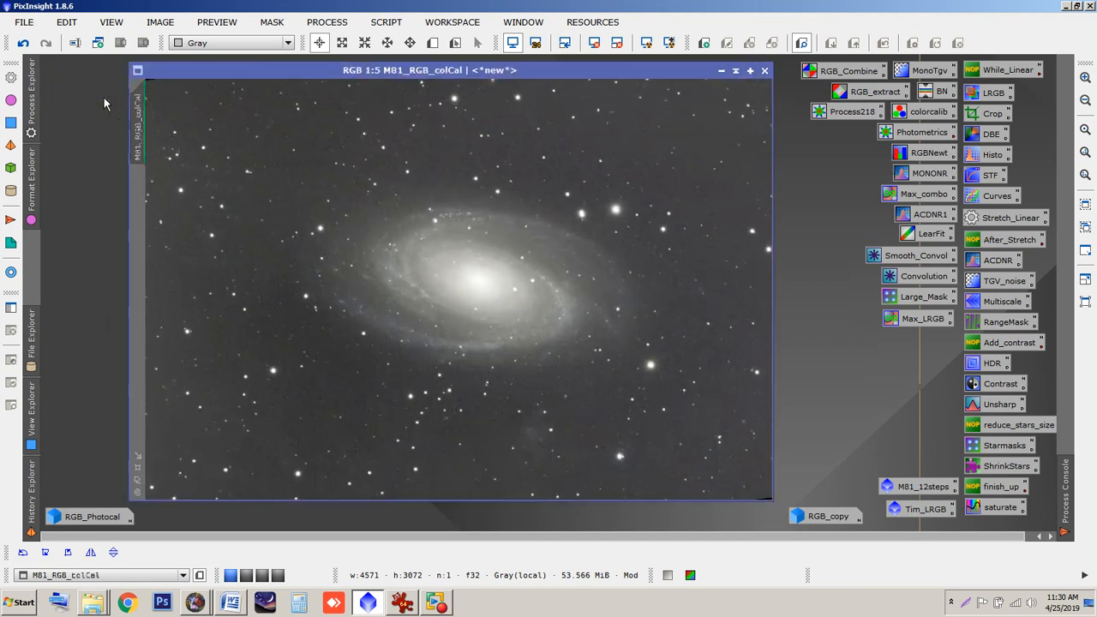
click(139, 483)
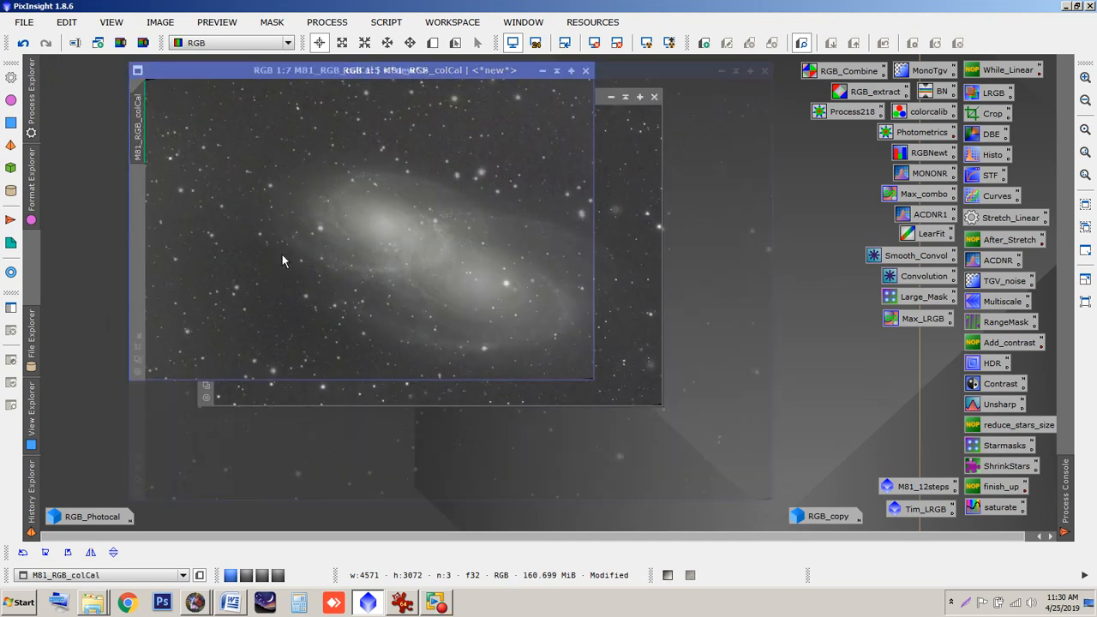
drag(292, 75, 396, 134)
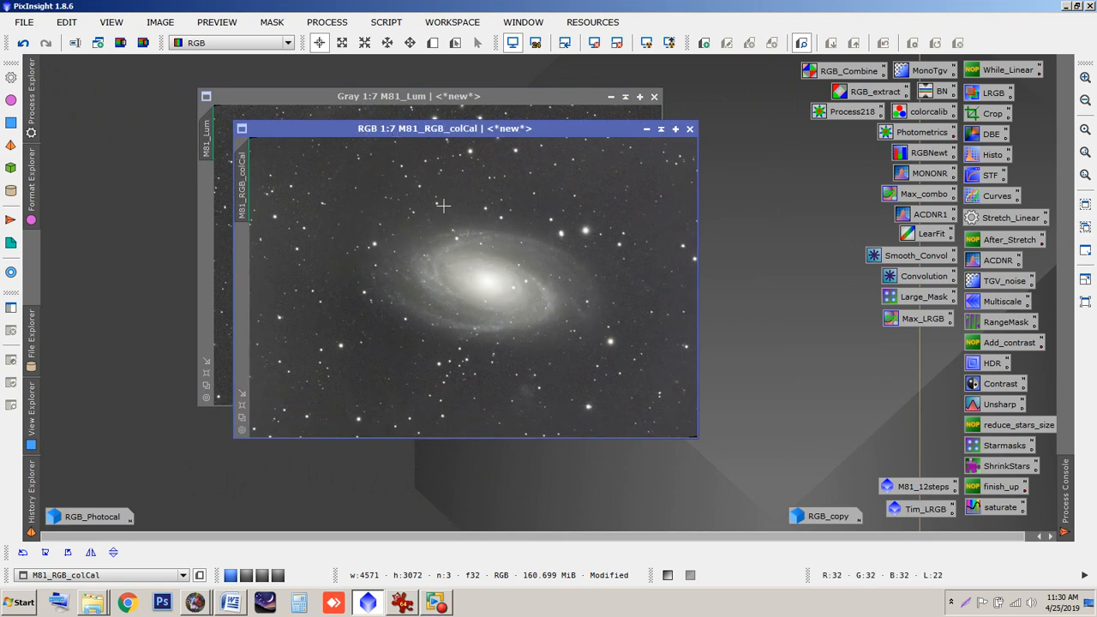
click(400, 99)
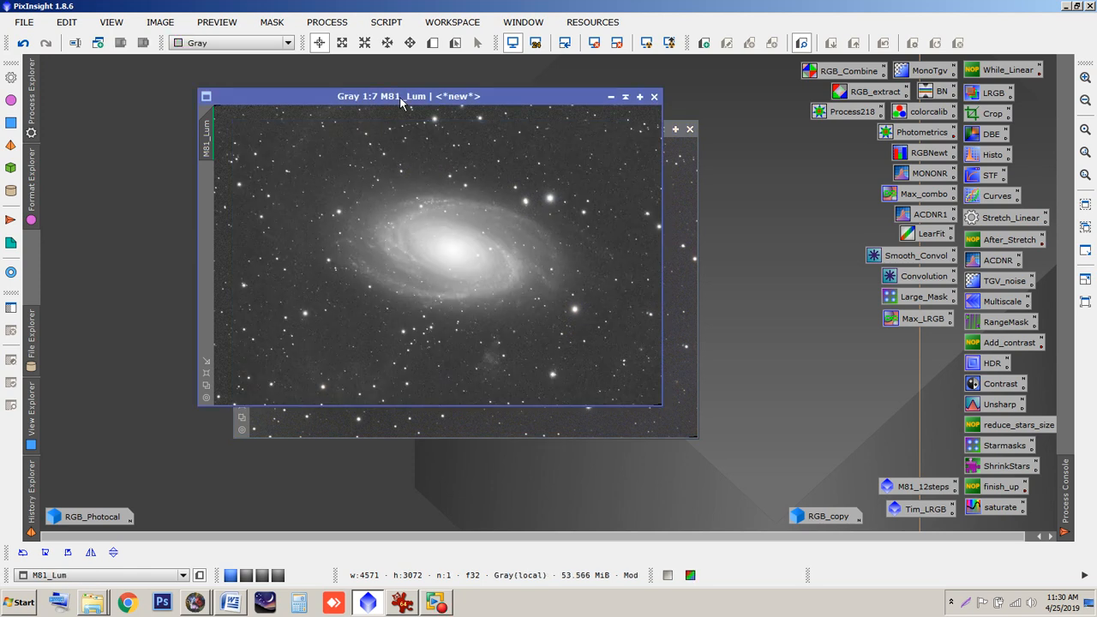
click(675, 210)
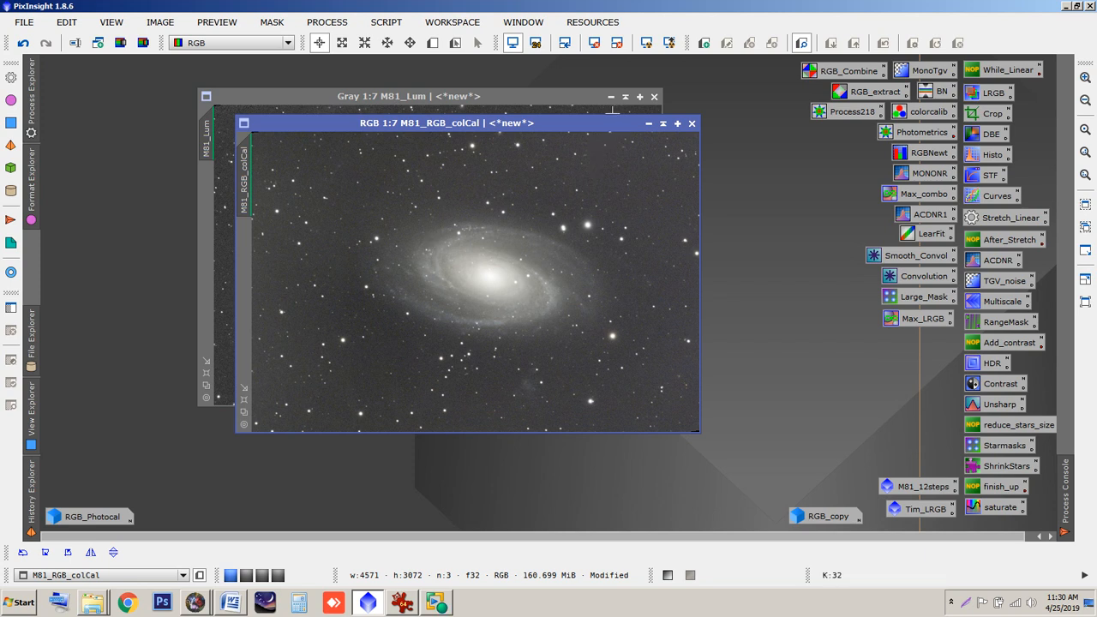
click(610, 99)
click(649, 124)
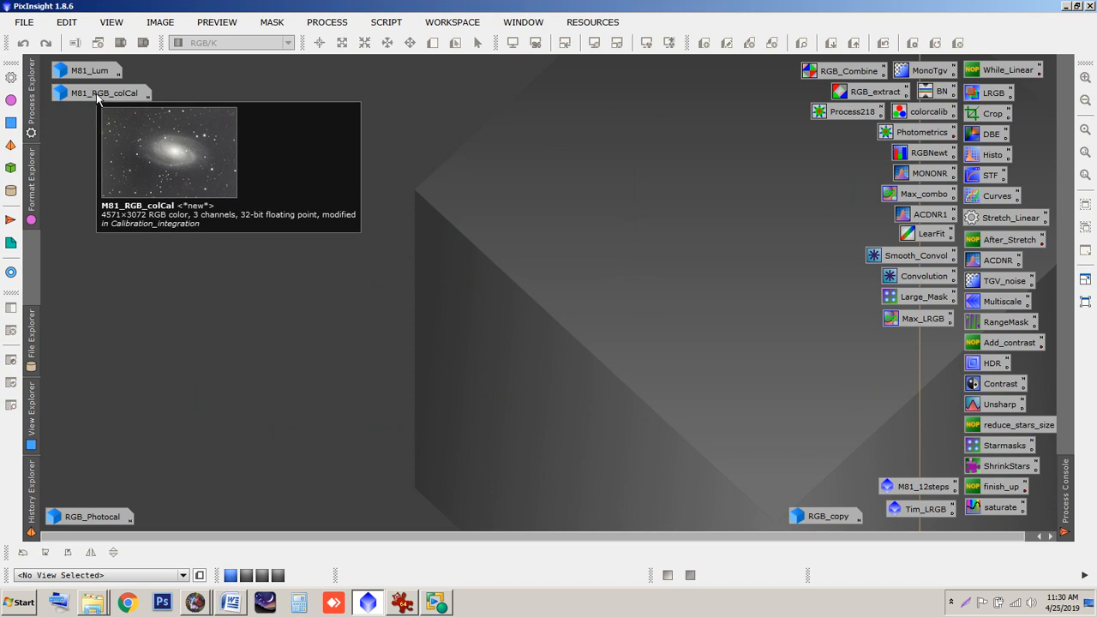
- Restore the M81_RGB_colCal image again and reposition its window clear of the minimized image icons
click(97, 97)
double_click(97, 96)
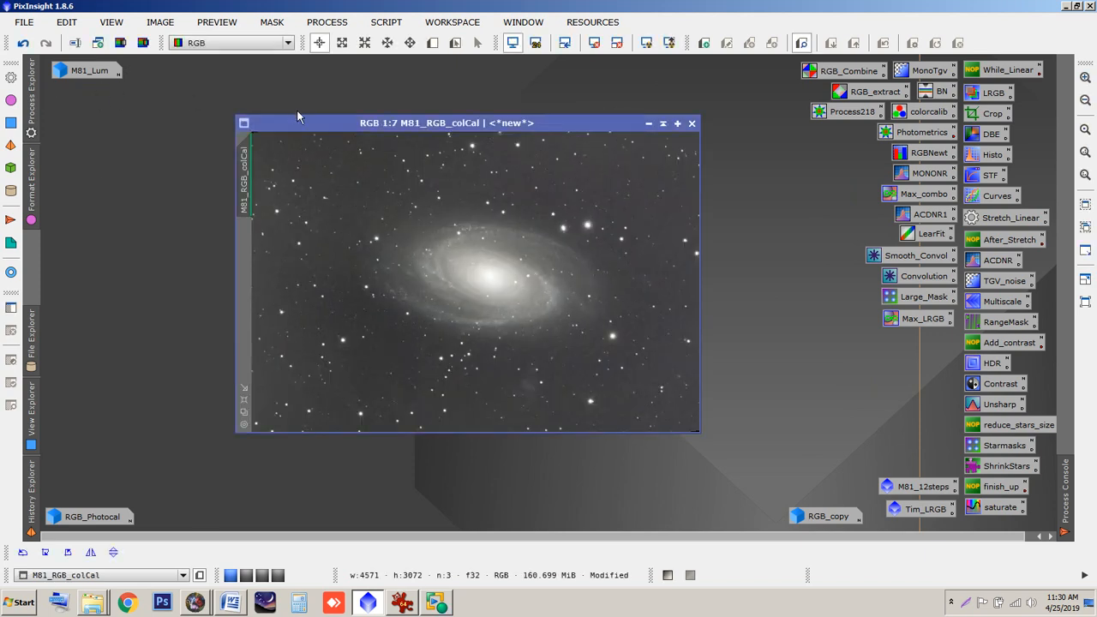
drag(290, 109, 250, 97)
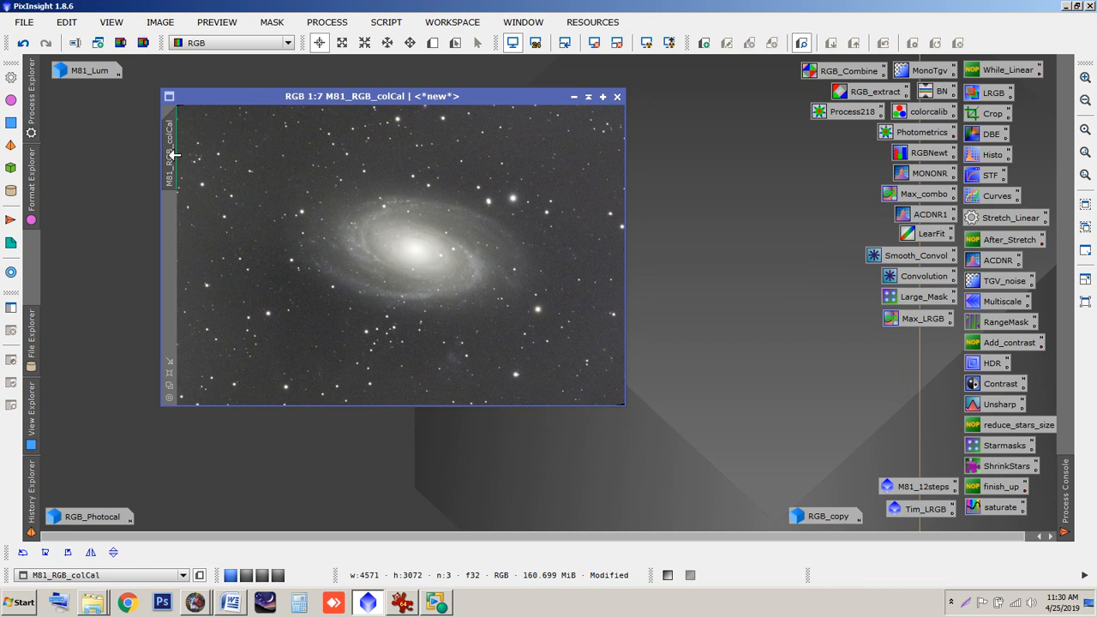
mouse_move(172, 179)
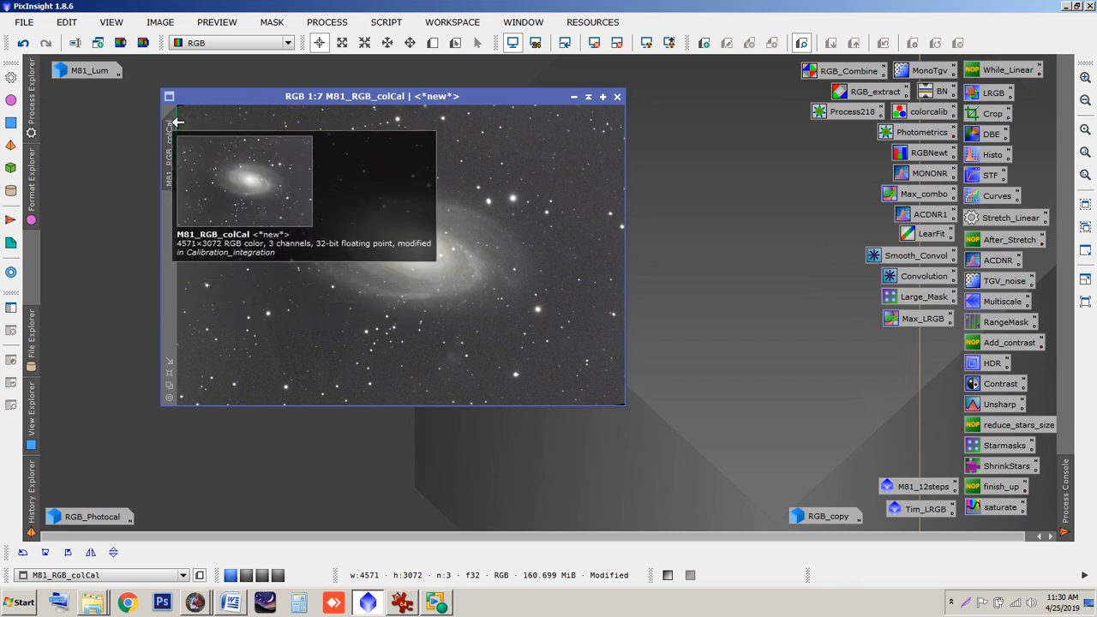
drag(266, 99, 253, 78)
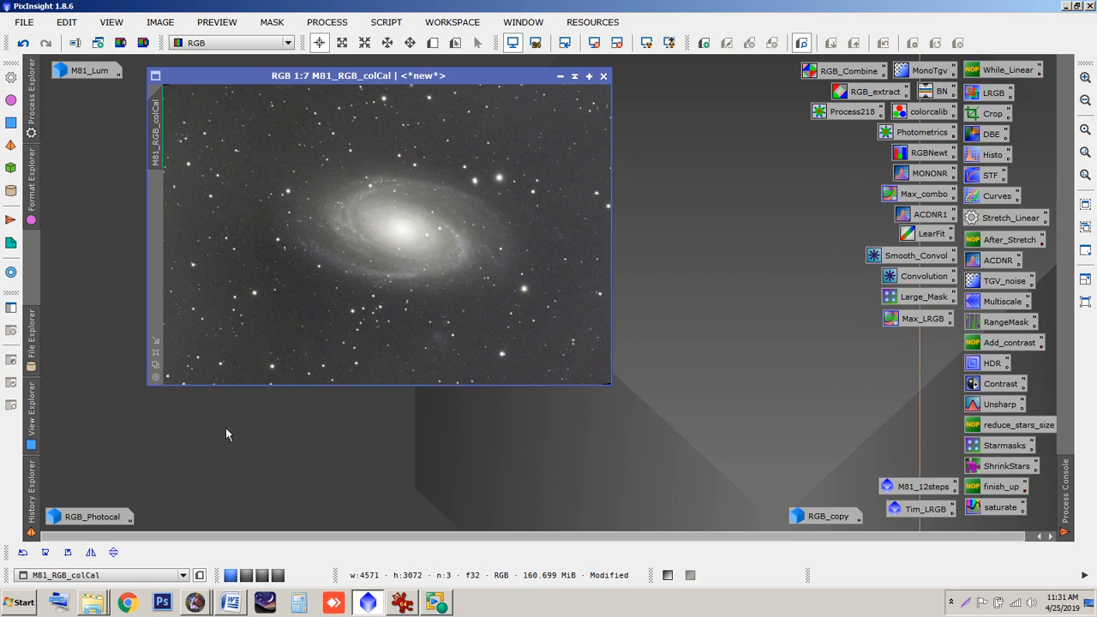
- Restore RGB_Photocal to view it beside M81_RGB_colCal, and minimize it again
double_click(94, 517)
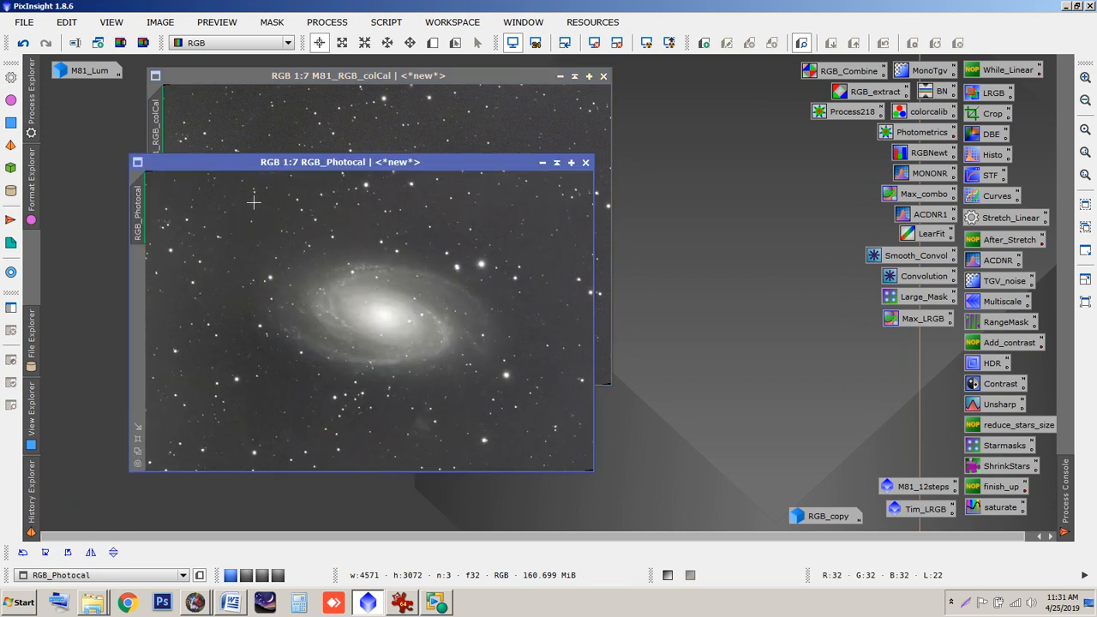
drag(251, 163, 342, 111)
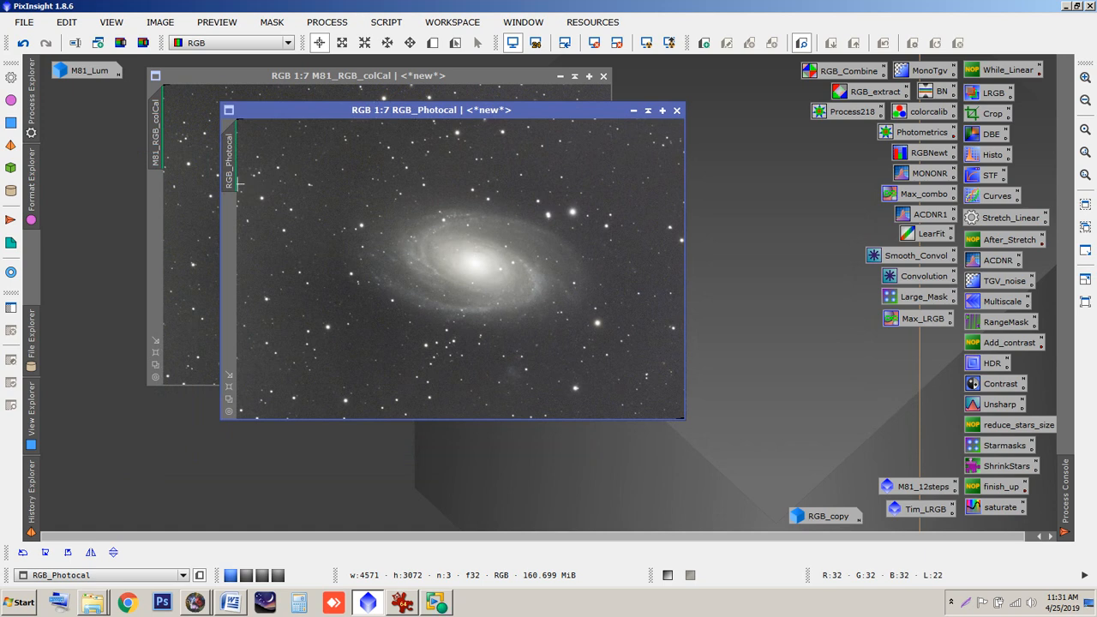
click(634, 111)
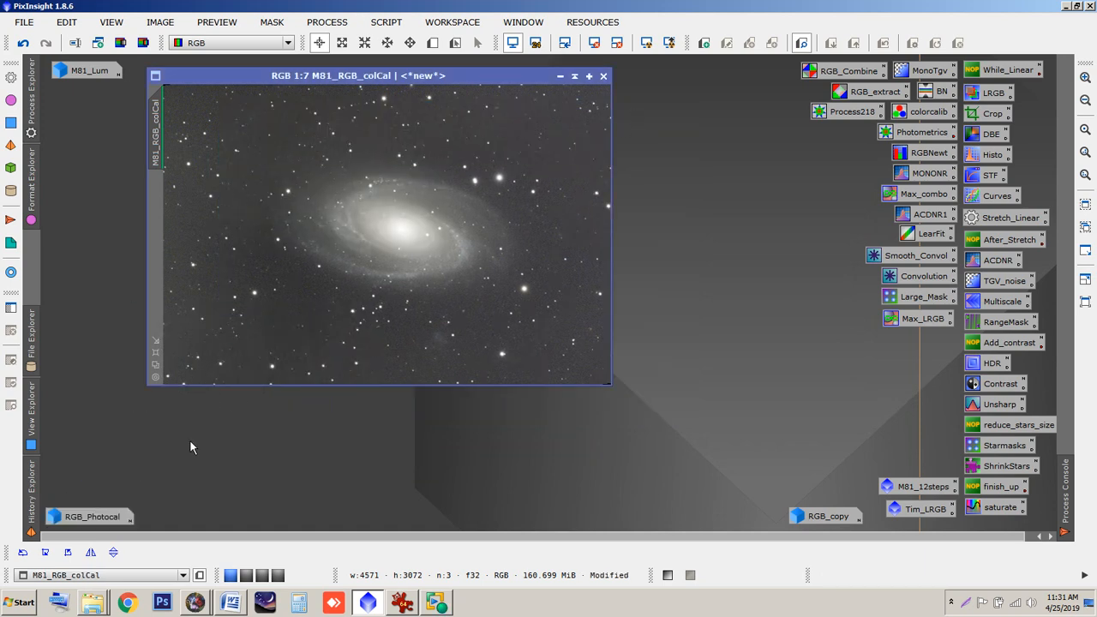
- Create a background preview of about 220 × 412 pixels in a nearly star-free area below the galaxy in M81_RGB_colCal
drag(240, 77, 162, 98)
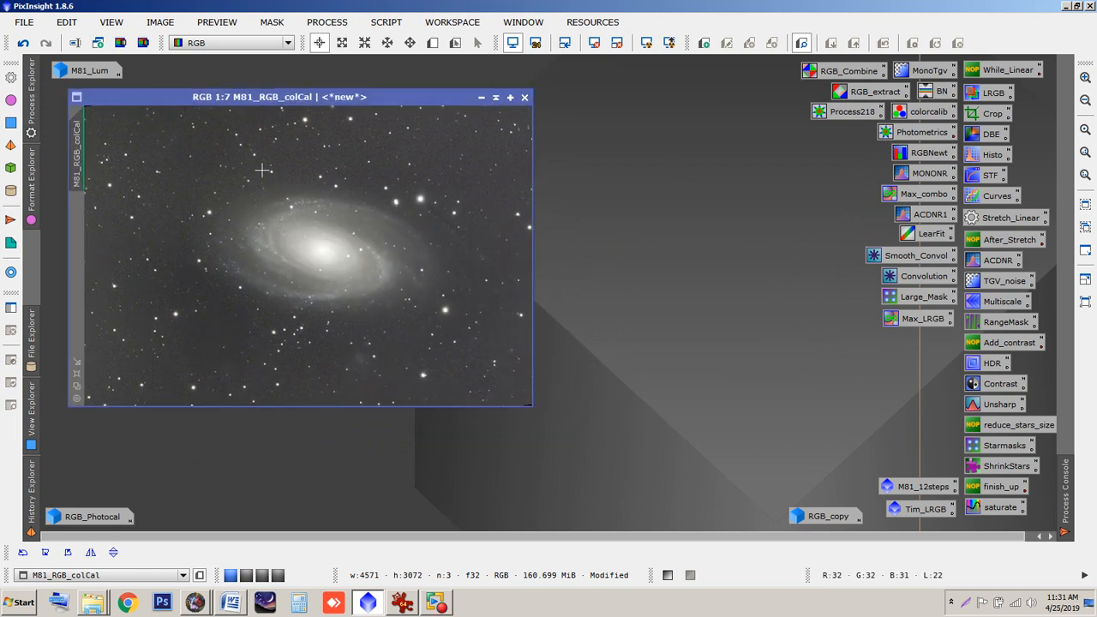
drag(353, 98, 407, 89)
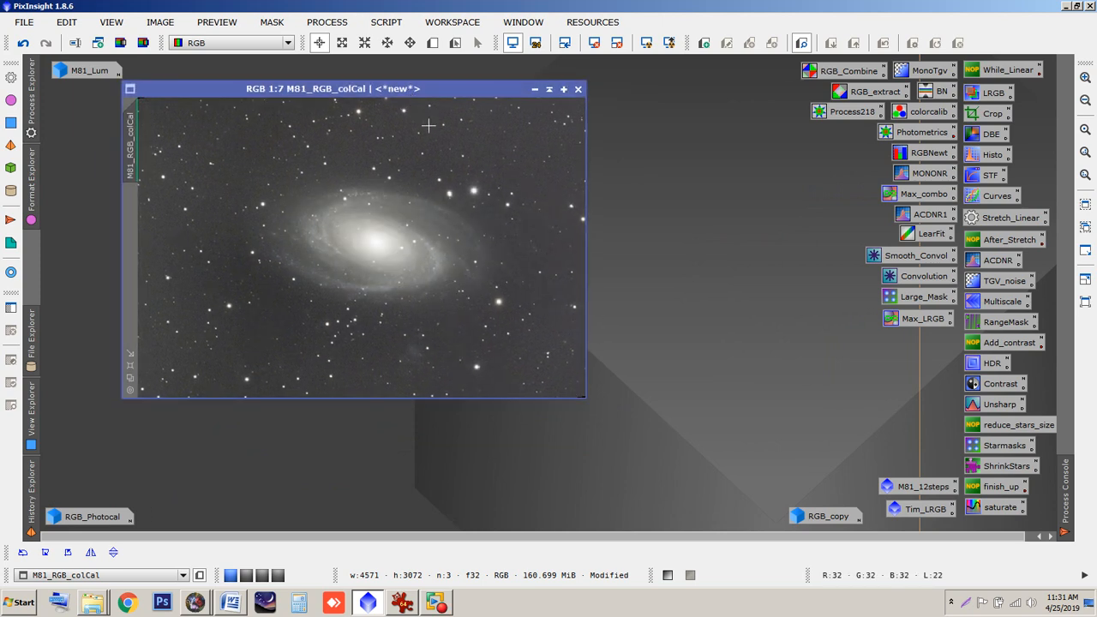
scroll(412, 197, up, 5)
drag(580, 232, 579, 112)
click(432, 43)
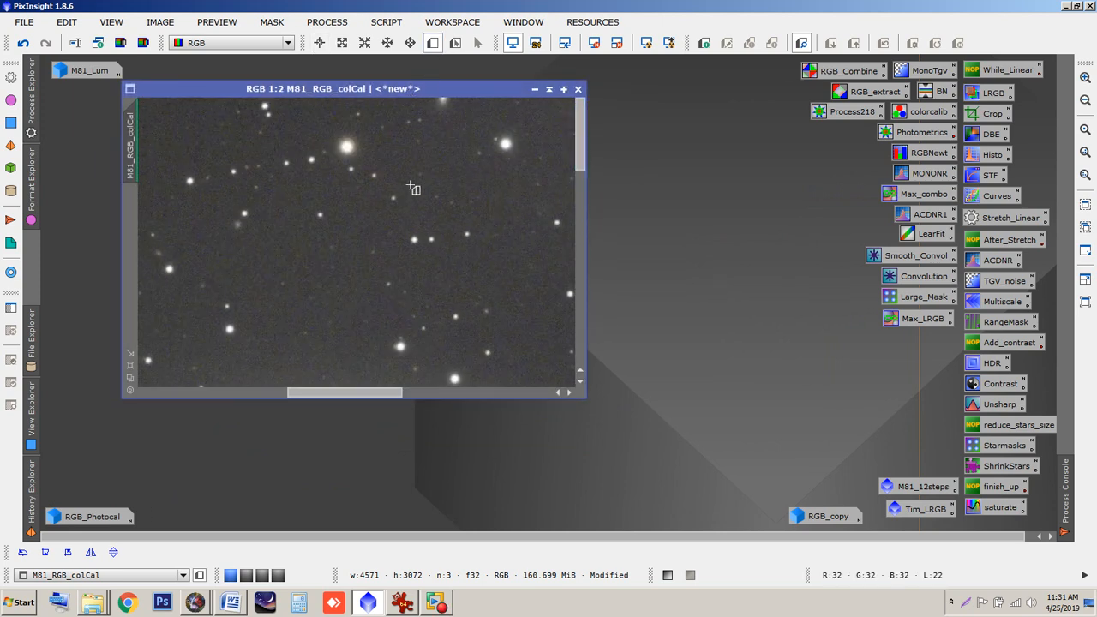
drag(580, 146, 580, 338)
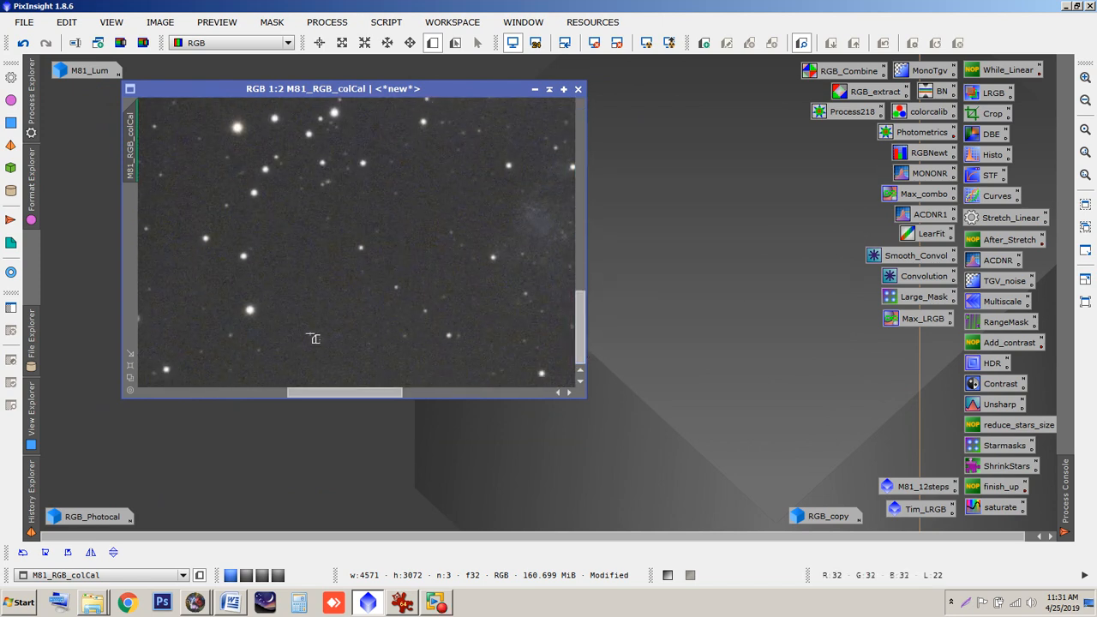
drag(275, 237, 351, 377)
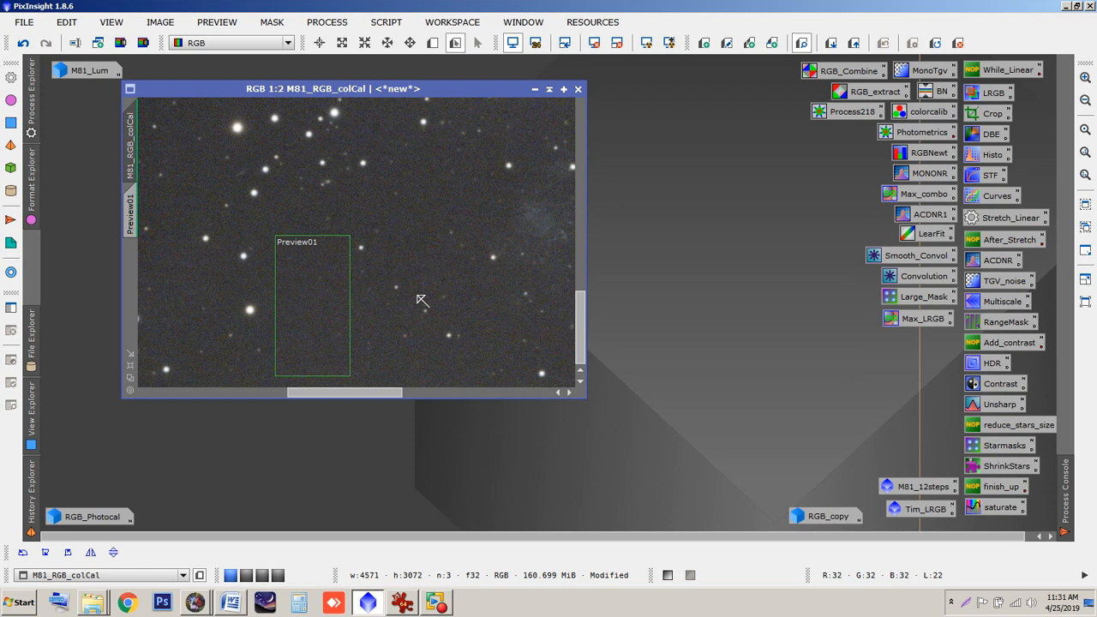
scroll(422, 299, down, 5)
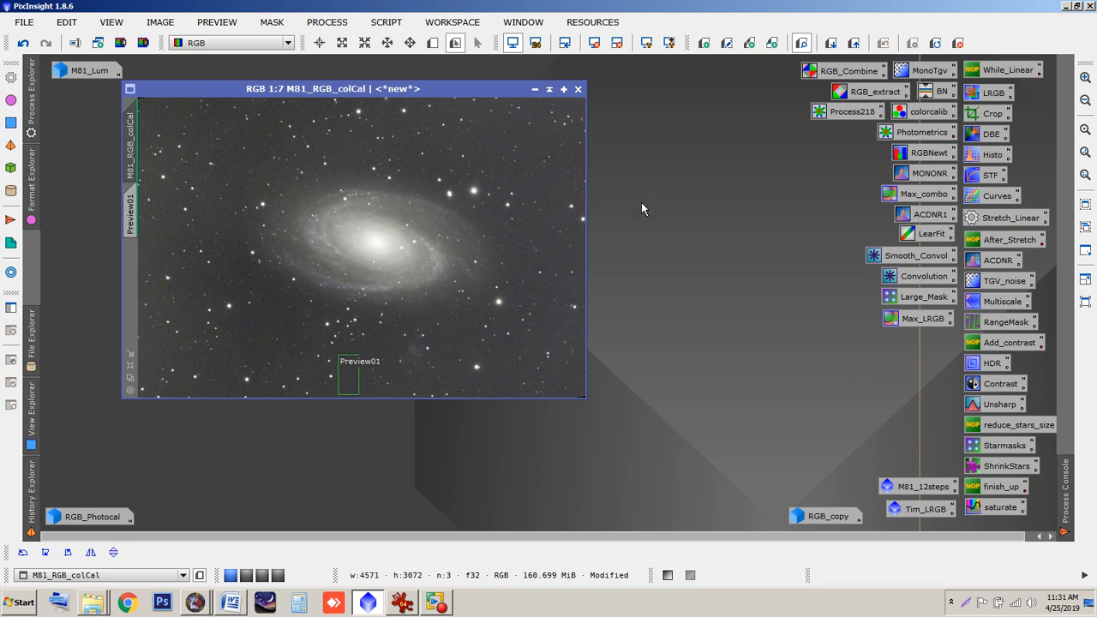
- Add four star previews to M81_RGB_colCal: at the galaxy's upper right, above it, at its upper left and at its lower left
drag(407, 93, 335, 95)
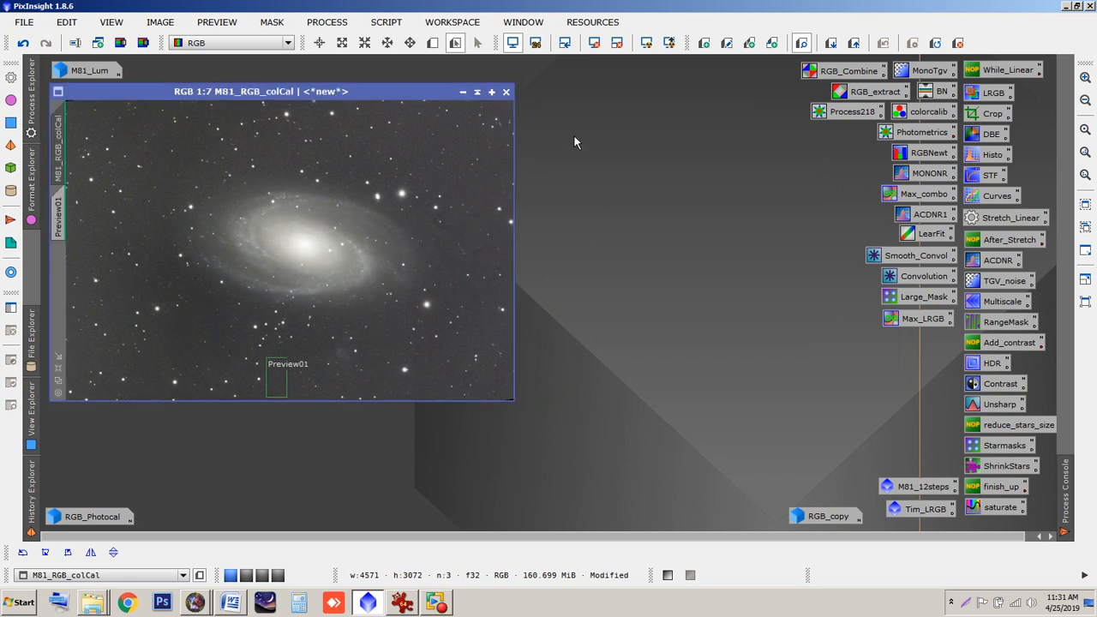
click(433, 44)
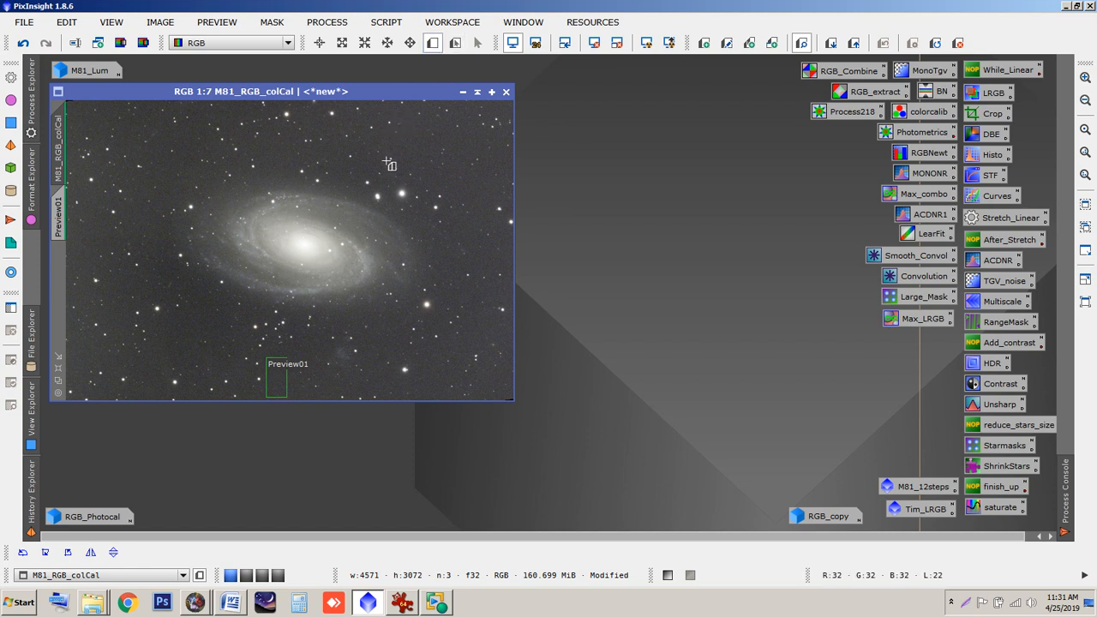
drag(358, 175, 412, 204)
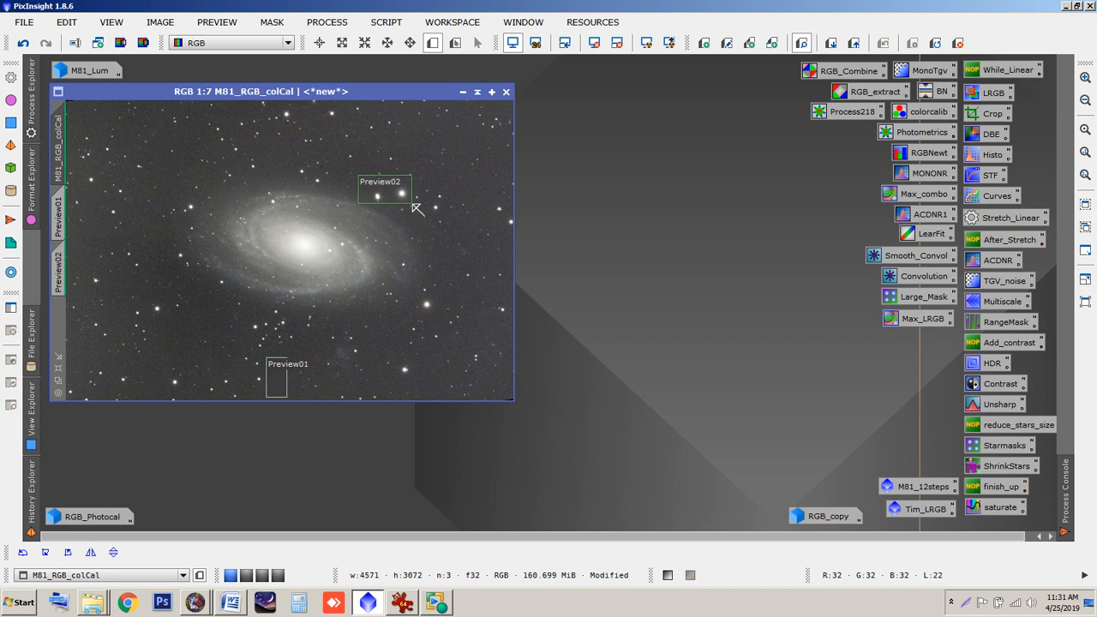
drag(239, 101, 296, 144)
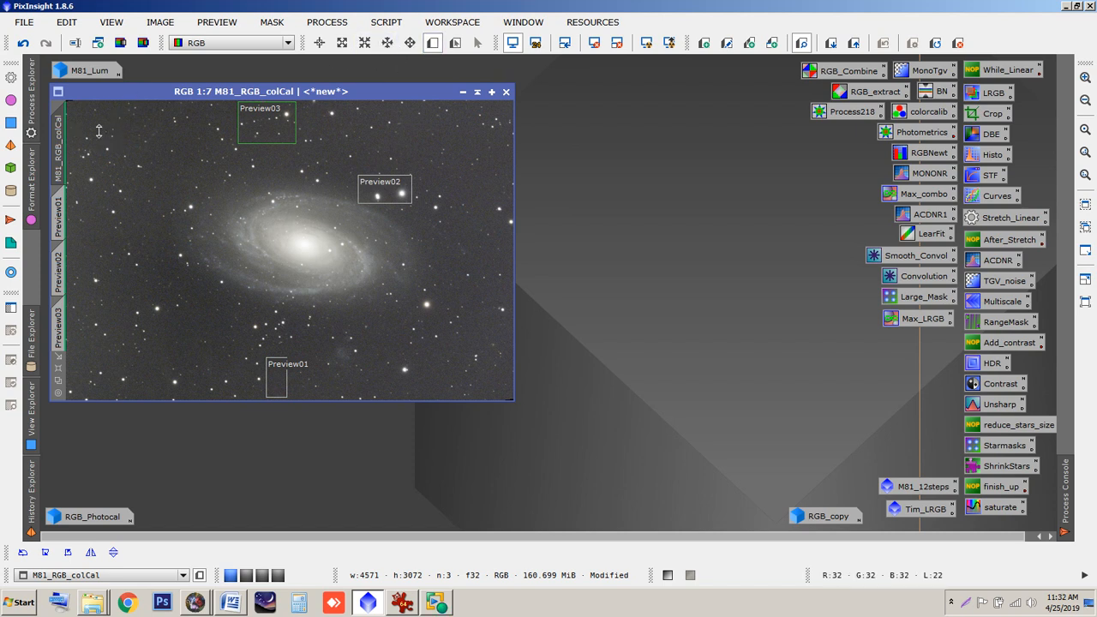
drag(84, 137, 144, 205)
drag(114, 290, 178, 348)
- Add six more star previews: two at the galaxy's lower right, one below it, two above it and one at the image's right edge
drag(400, 284, 445, 319)
drag(376, 344, 426, 388)
drag(238, 305, 305, 348)
drag(321, 110, 348, 132)
drag(292, 170, 334, 195)
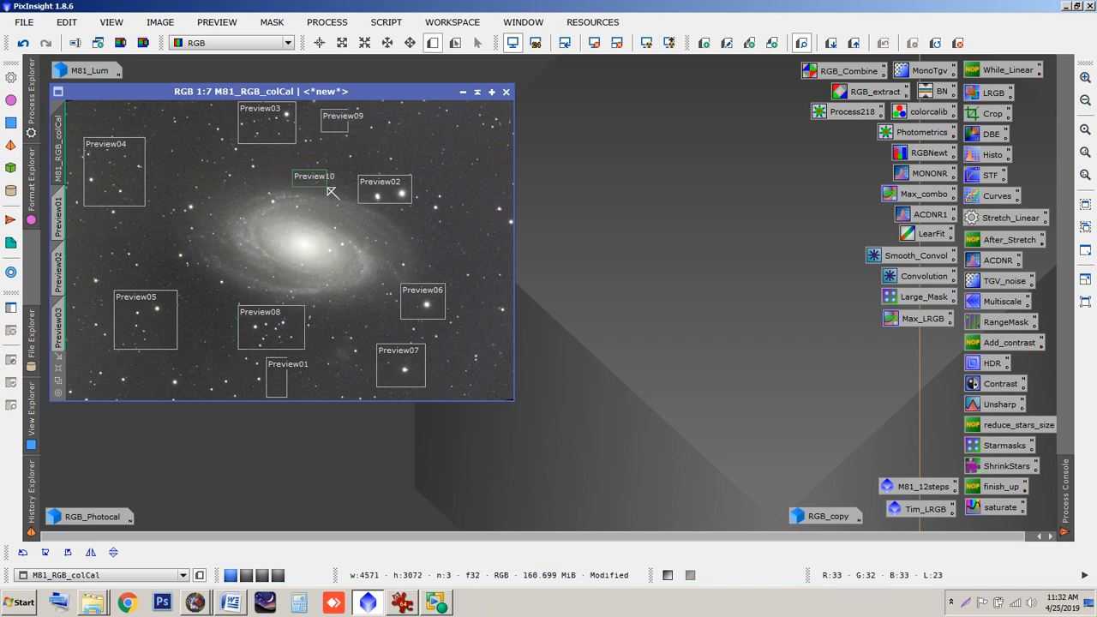
drag(480, 202, 514, 232)
- Add three more star previews: near the image's left edge, just off the galaxy's upper left, and in the image's upper-right corner
key(alt+e)
key(alt+n)
drag(80, 235, 141, 286)
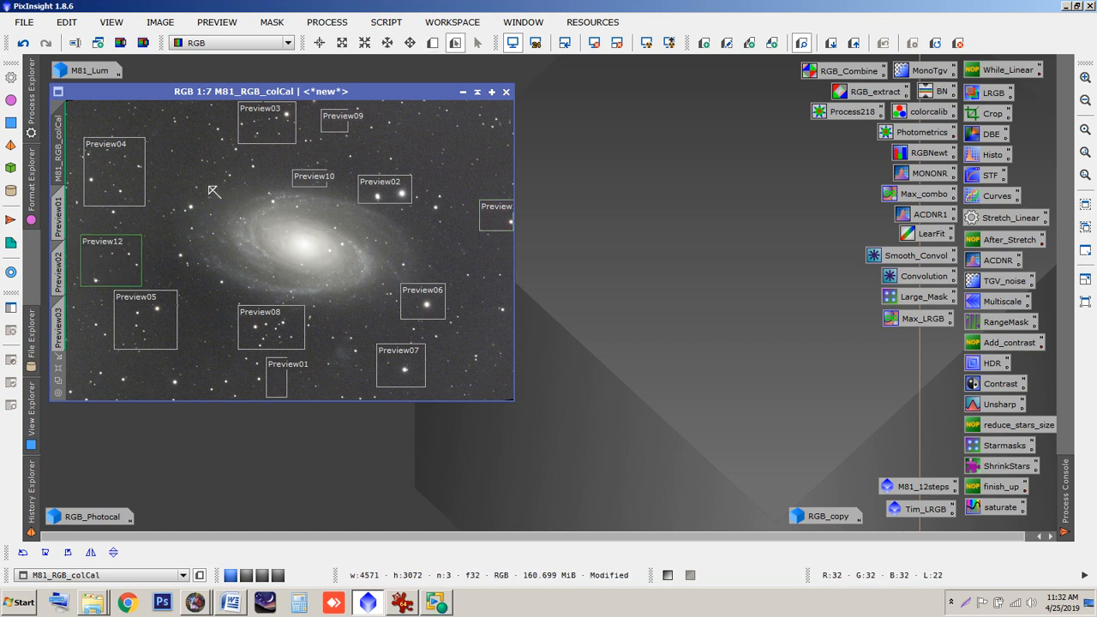
drag(166, 185, 197, 214)
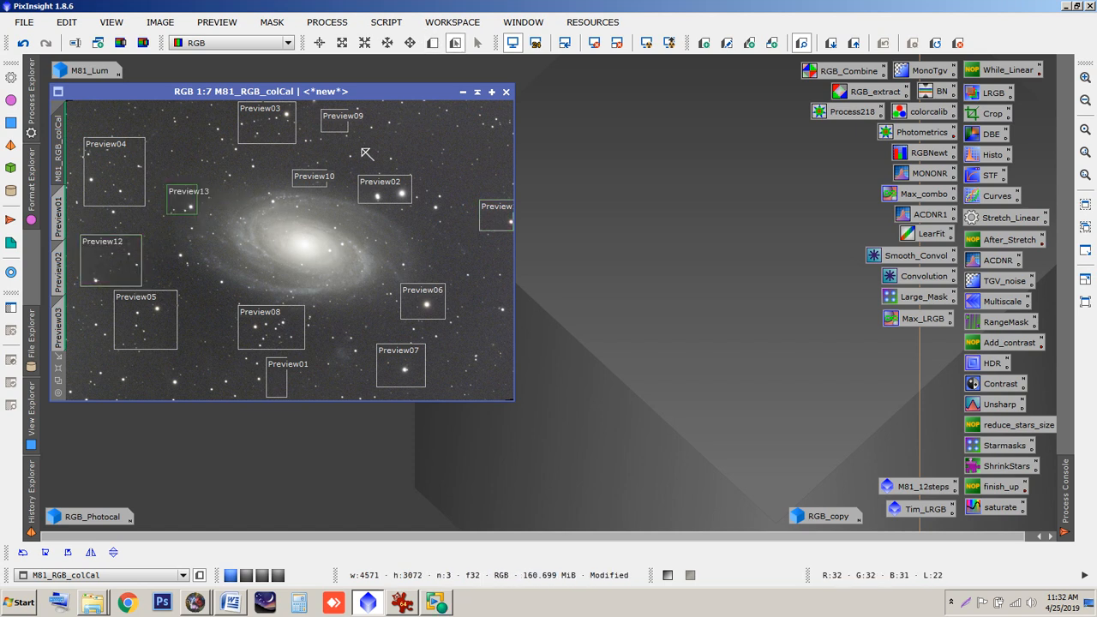
key(alt+n)
drag(470, 107, 510, 139)
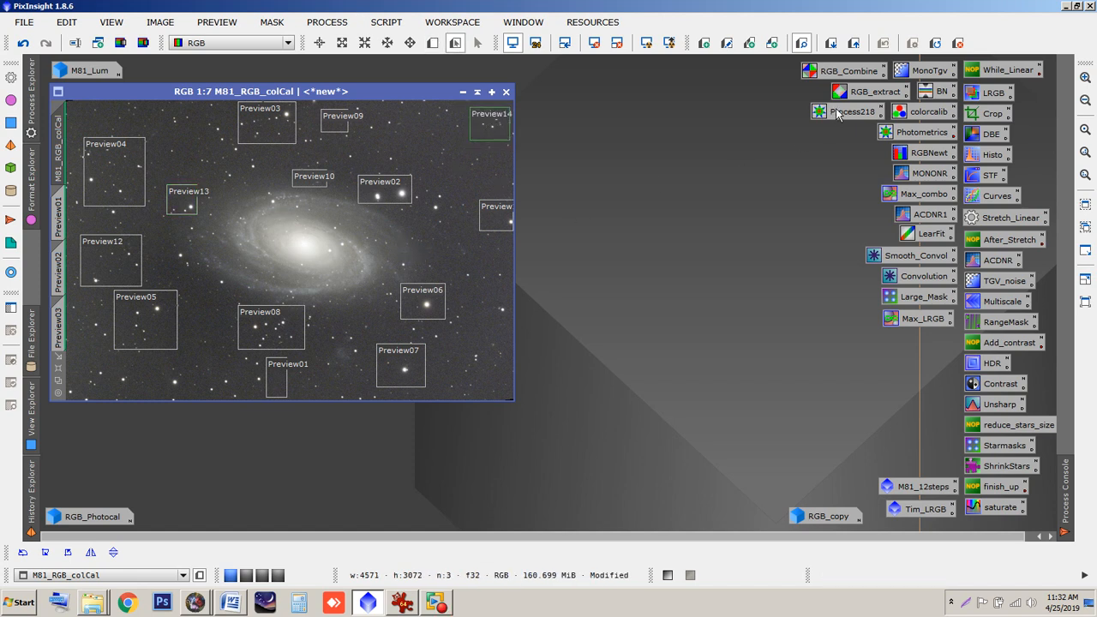
- Open the saved ColorCalibration process and place its window beside the image, clear of the previews
double_click(929, 112)
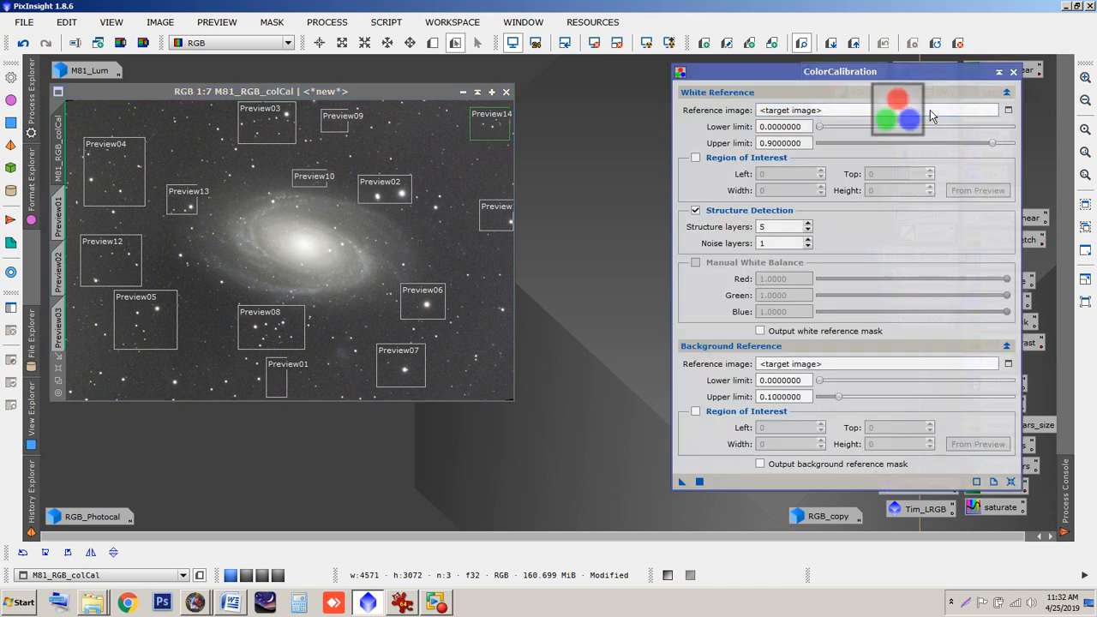
drag(830, 78, 828, 38)
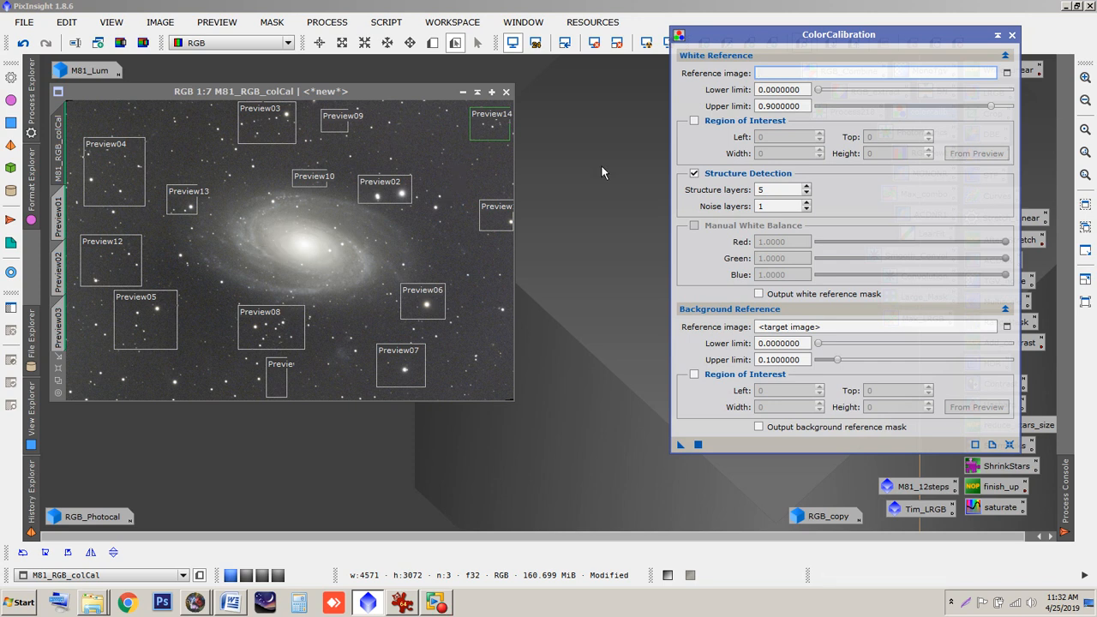
drag(765, 41, 813, 34)
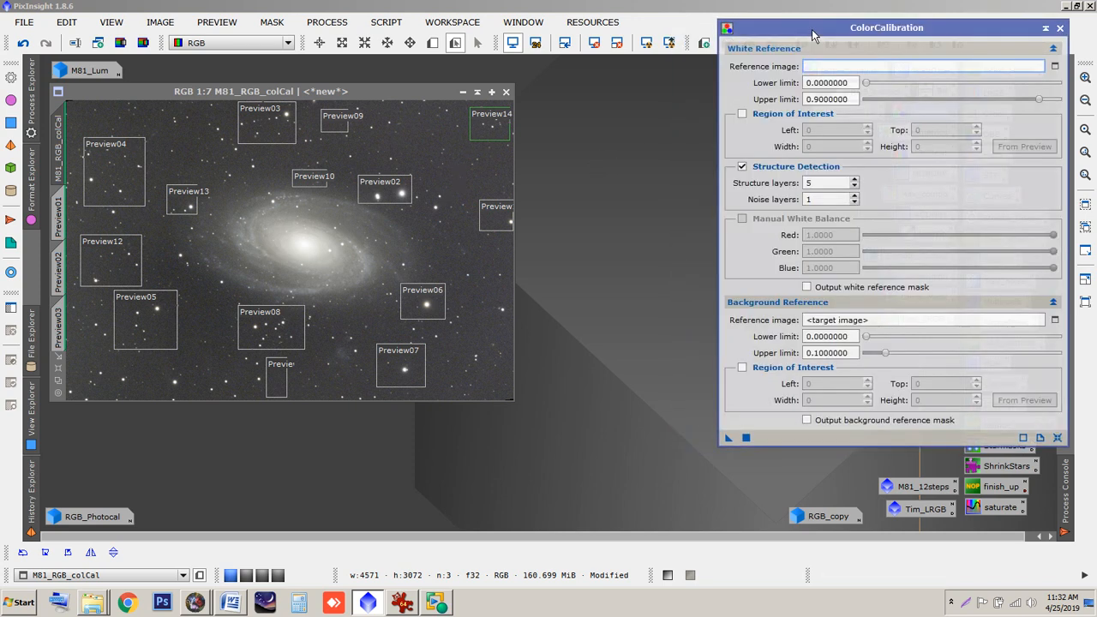
- Open the PreviewAggregator script and exclude the background preview, Preview01, from the previews to aggregate
click(385, 23)
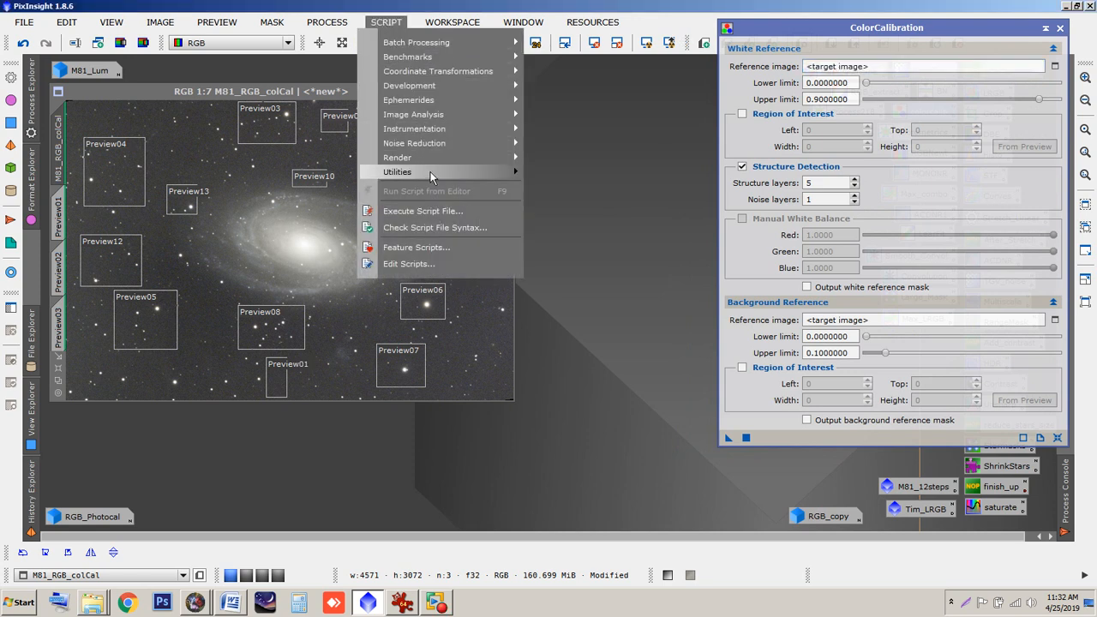
mouse_move(430, 171)
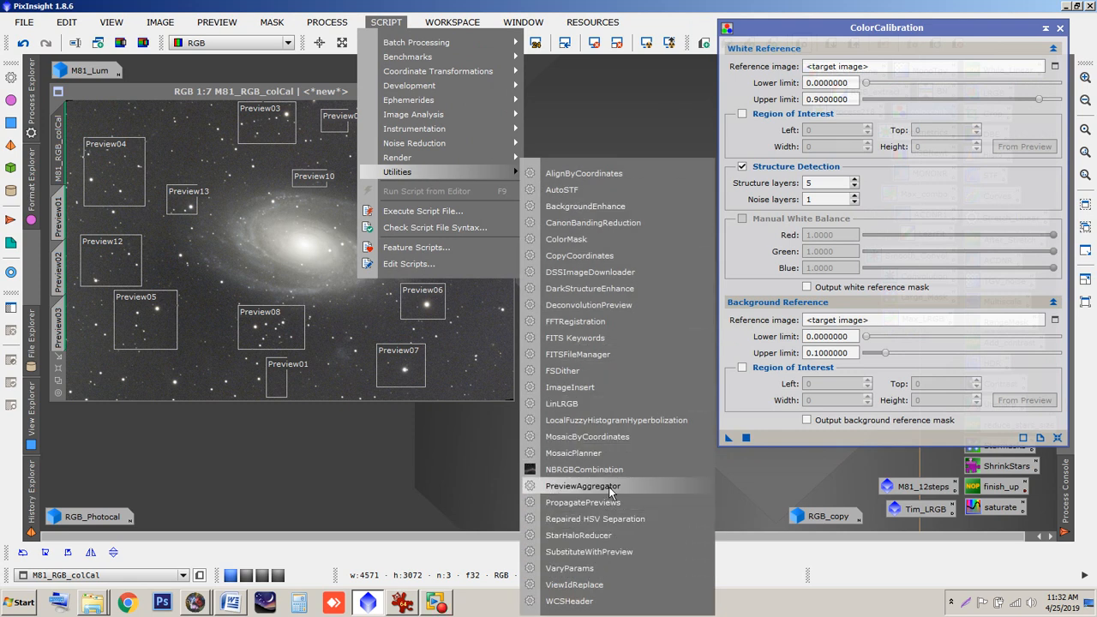
click(583, 486)
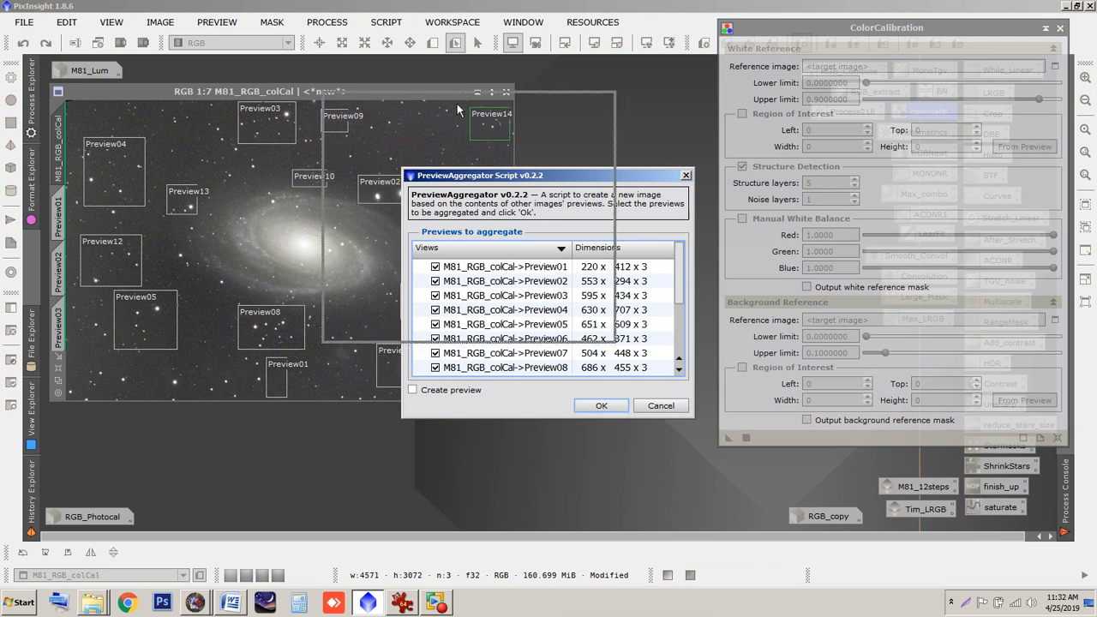
drag(458, 110, 457, 110)
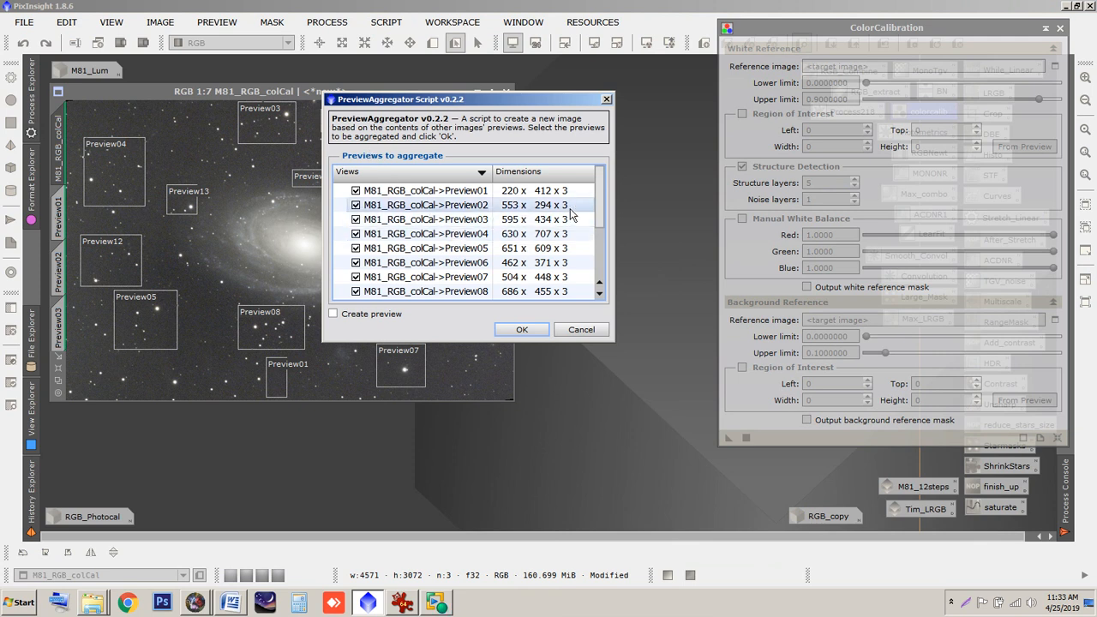
mouse_move(605, 192)
mouse_down()
mouse_move(601, 264)
mouse_move(602, 213)
mouse_up()
click(357, 191)
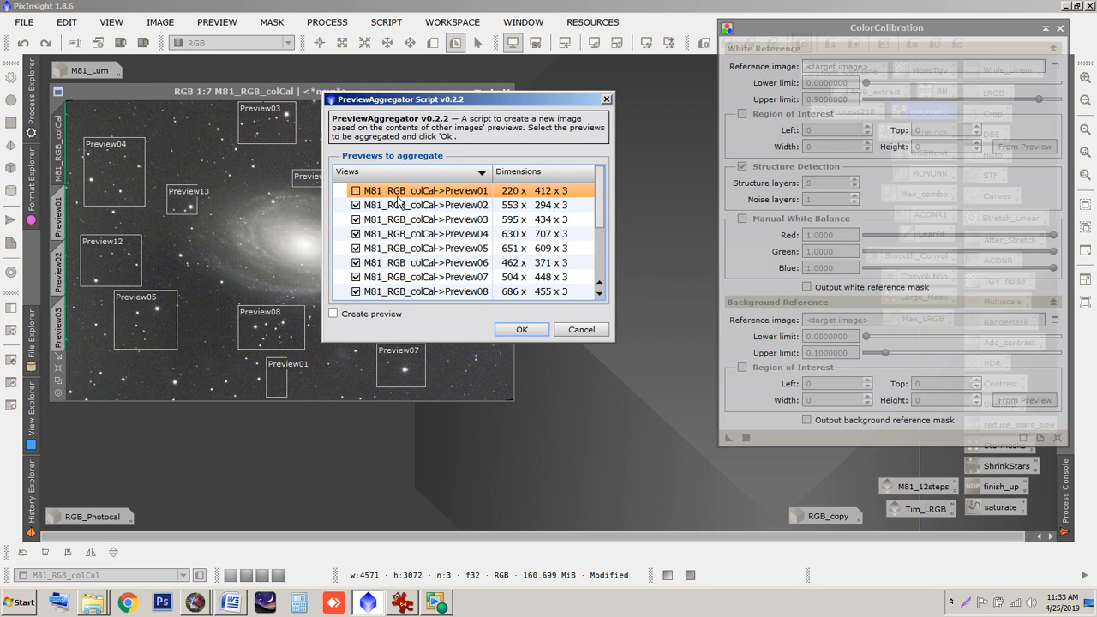
- Aggregate the checked previews with a full preview created on the new image, and park the minimized Aggregated image below the M81 image
drag(599, 204, 598, 268)
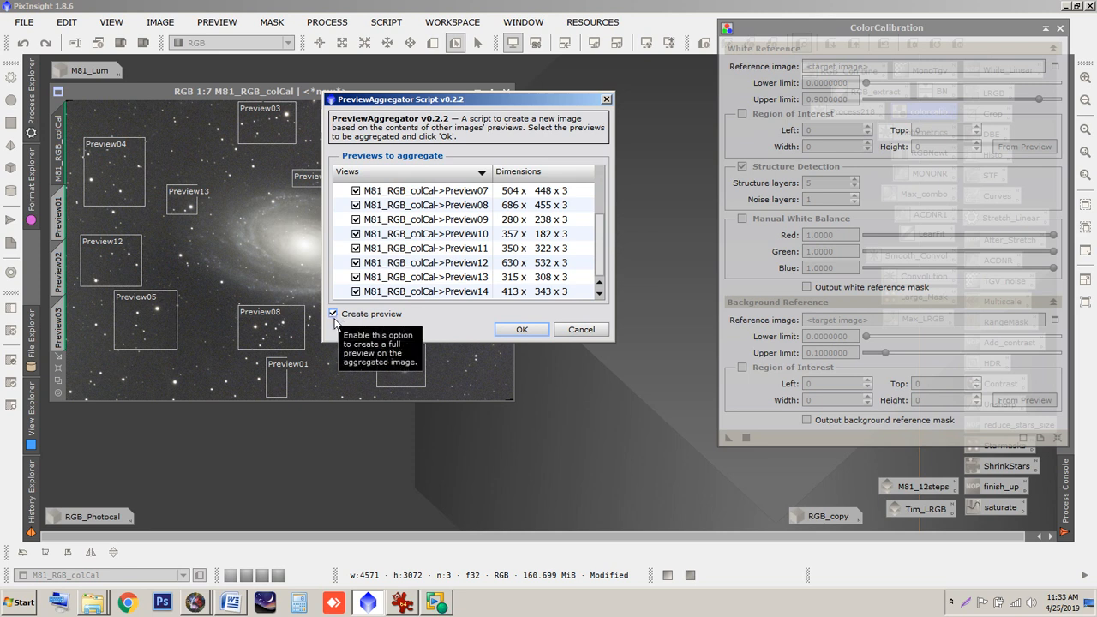
click(522, 331)
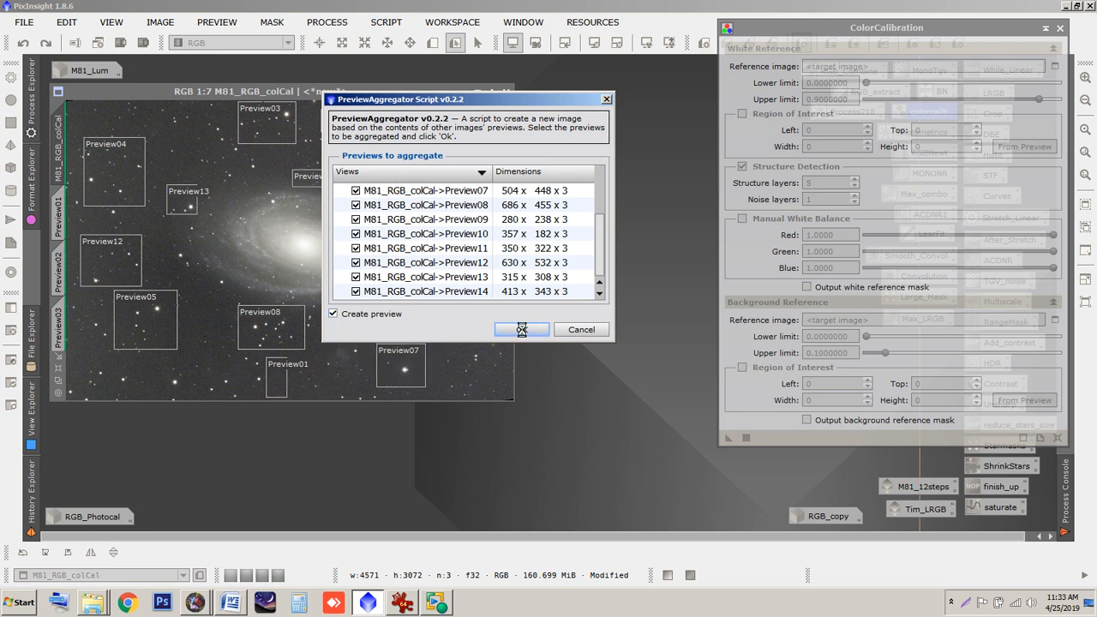
drag(326, 157, 389, 109)
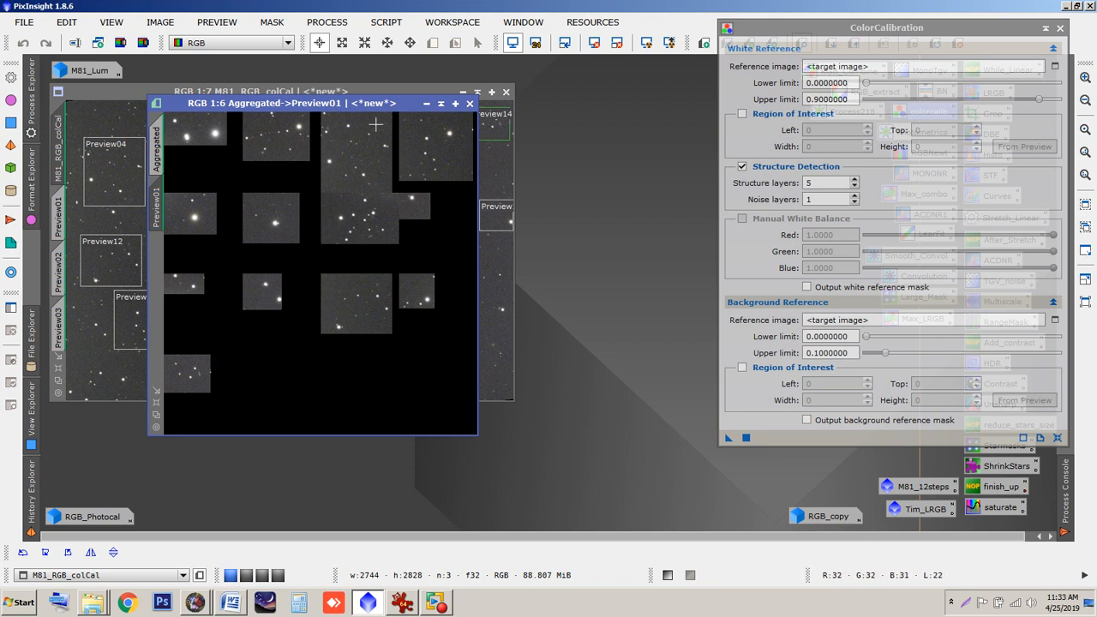
drag(244, 103, 339, 116)
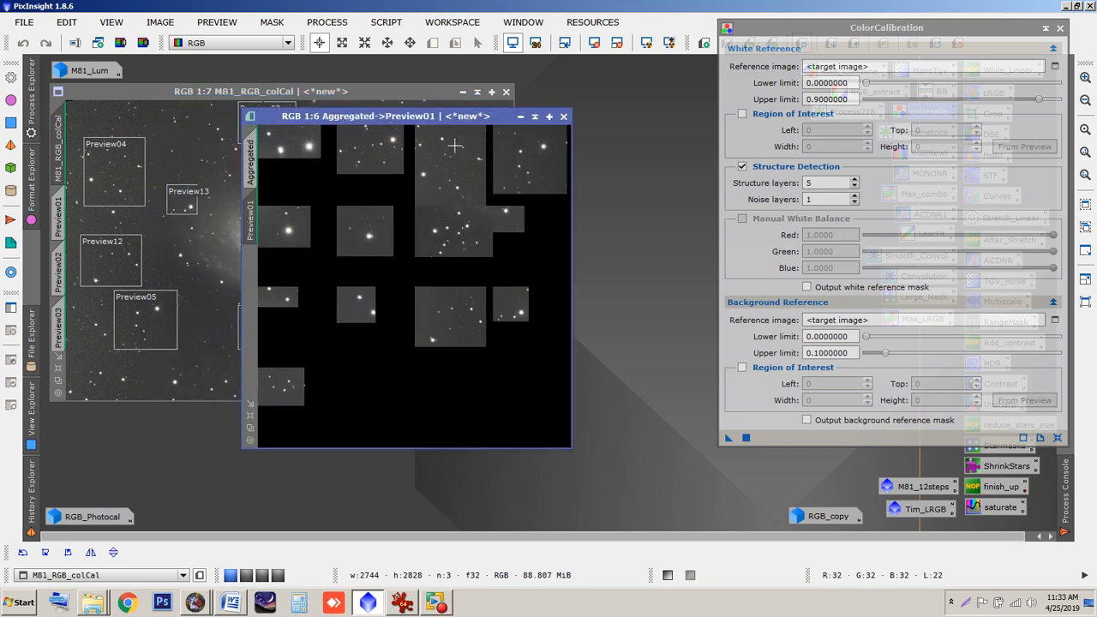
drag(464, 124, 494, 150)
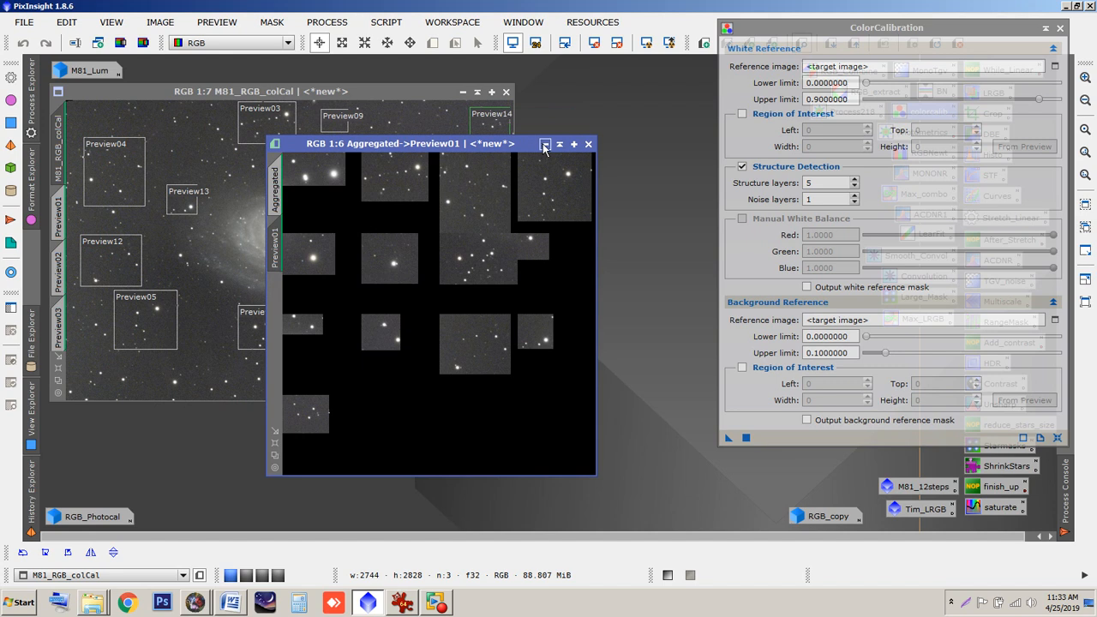
click(545, 142)
drag(248, 451, 183, 508)
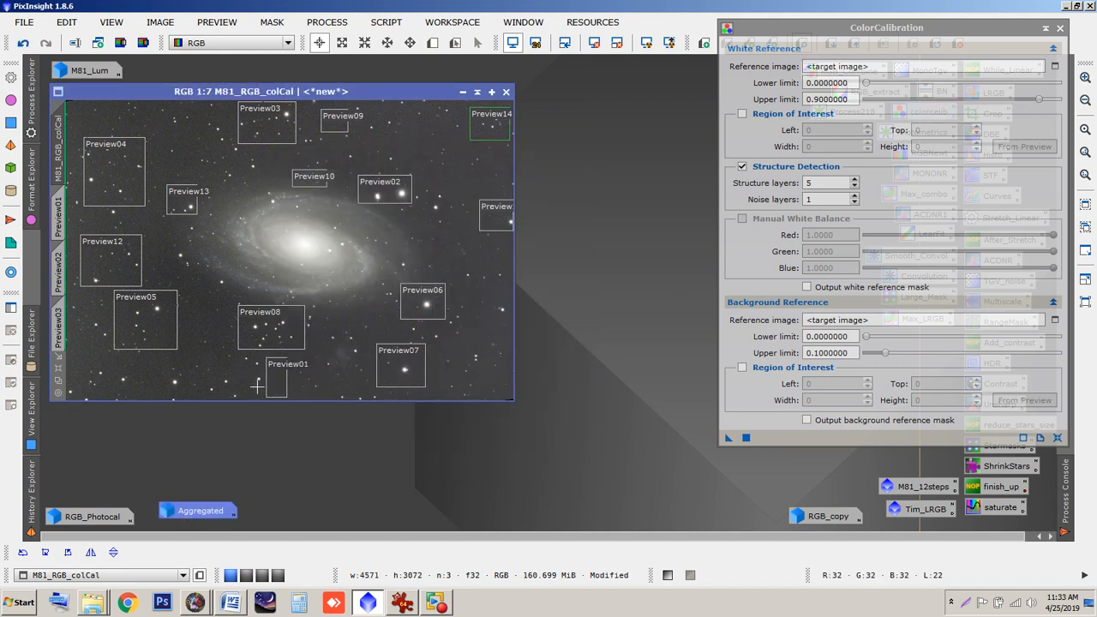
- Set the ColorCalibration background reference image to Aggregated->Preview01
click(1055, 320)
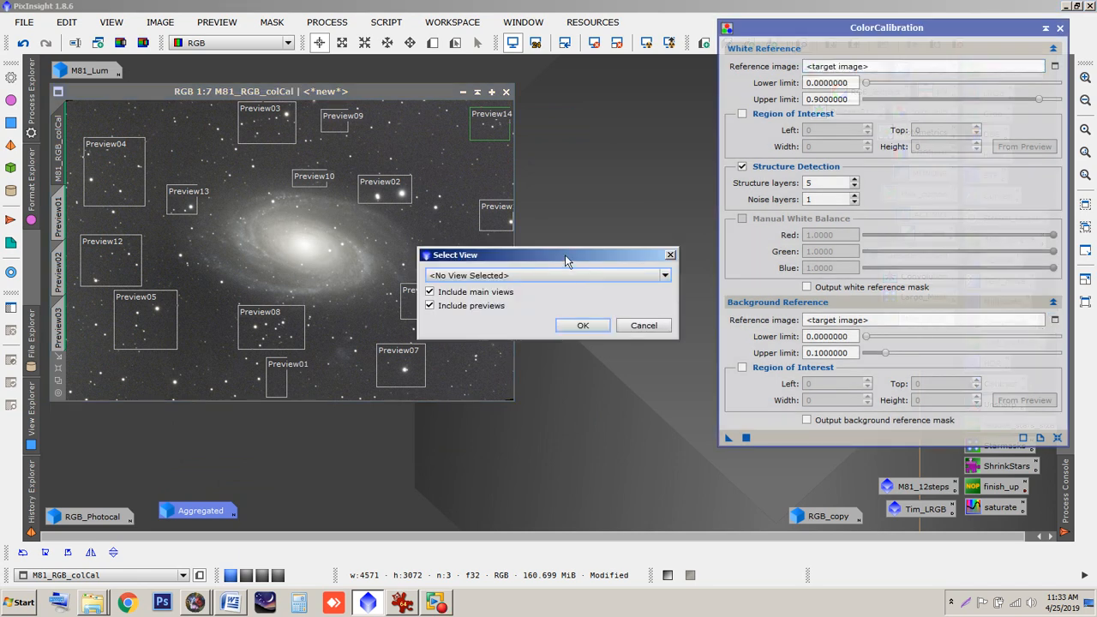
click(554, 275)
click(505, 312)
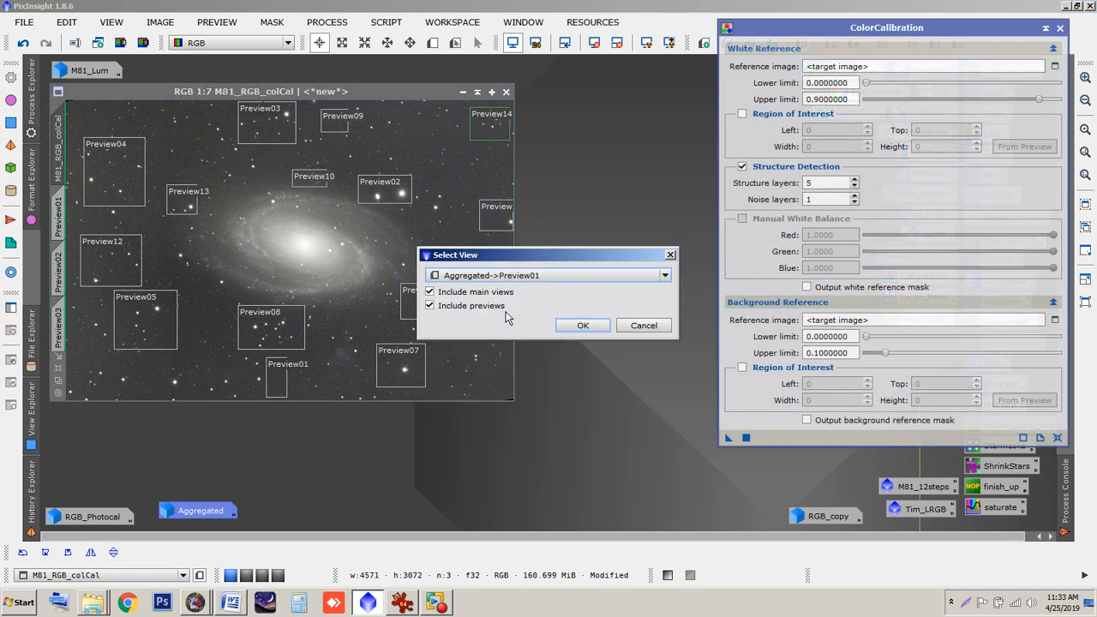
drag(533, 257, 534, 210)
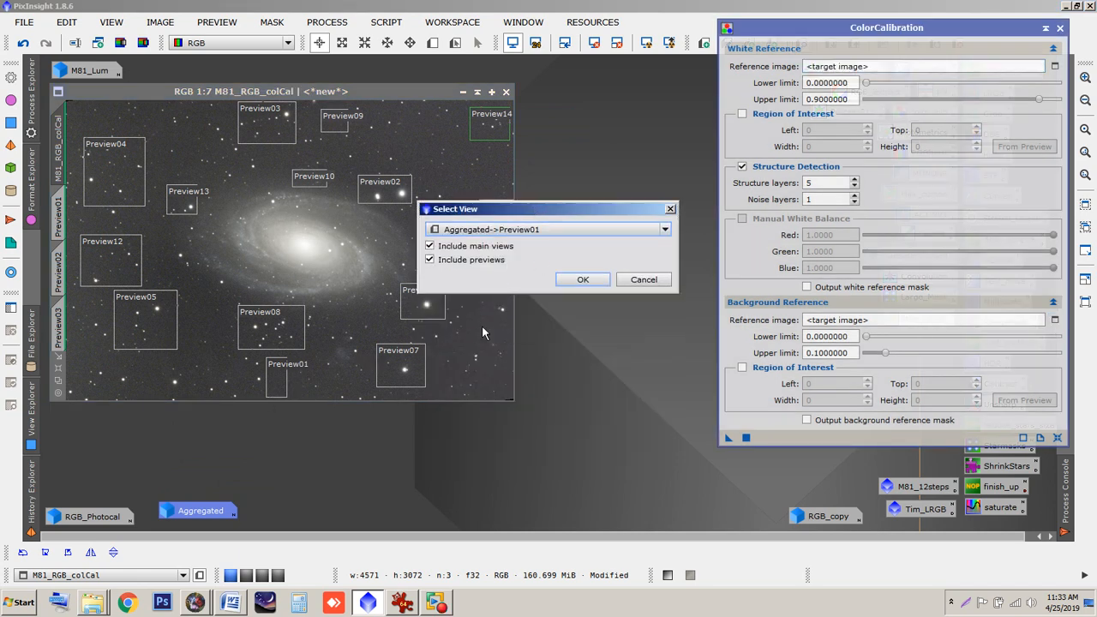
click(583, 280)
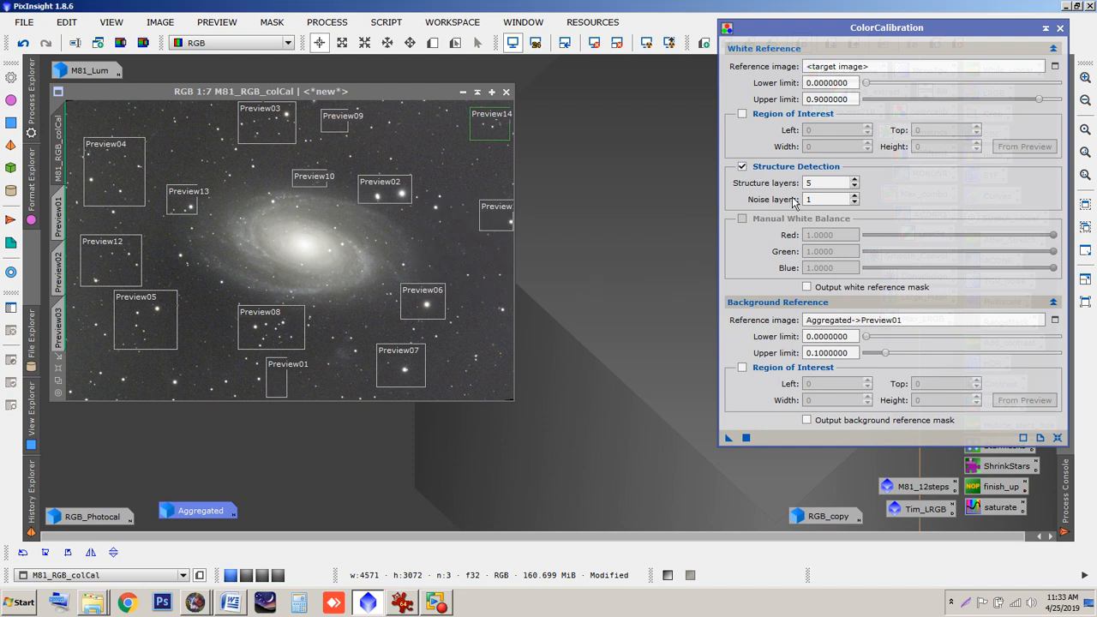
click(1054, 320)
click(666, 276)
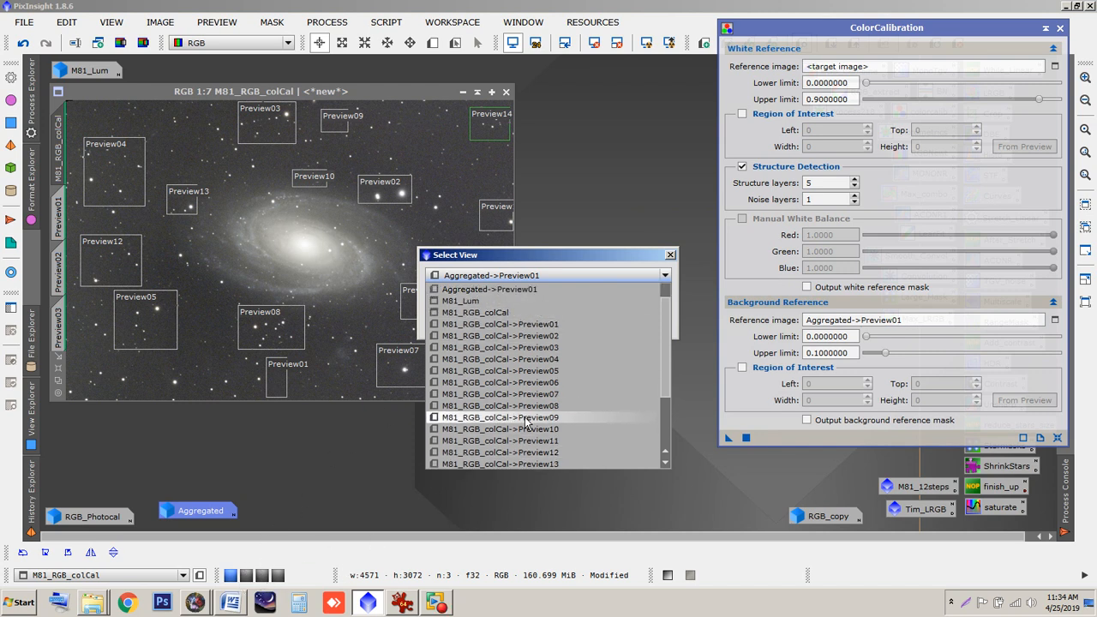
click(536, 291)
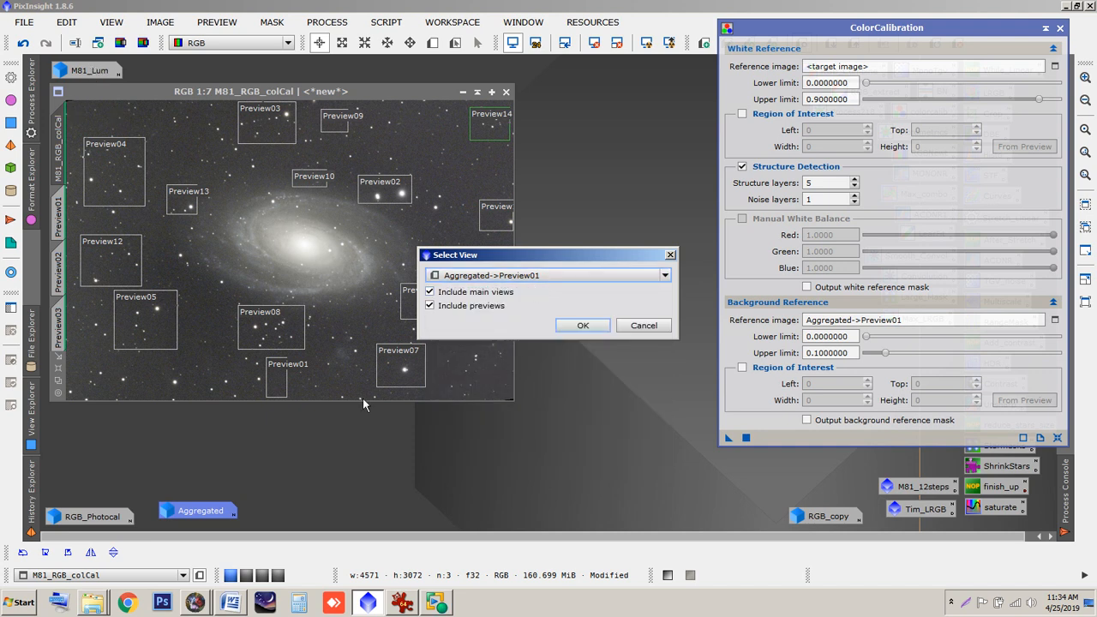
click(569, 325)
- Set the ColorCalibration white reference image to the Aggregated main view
click(1057, 71)
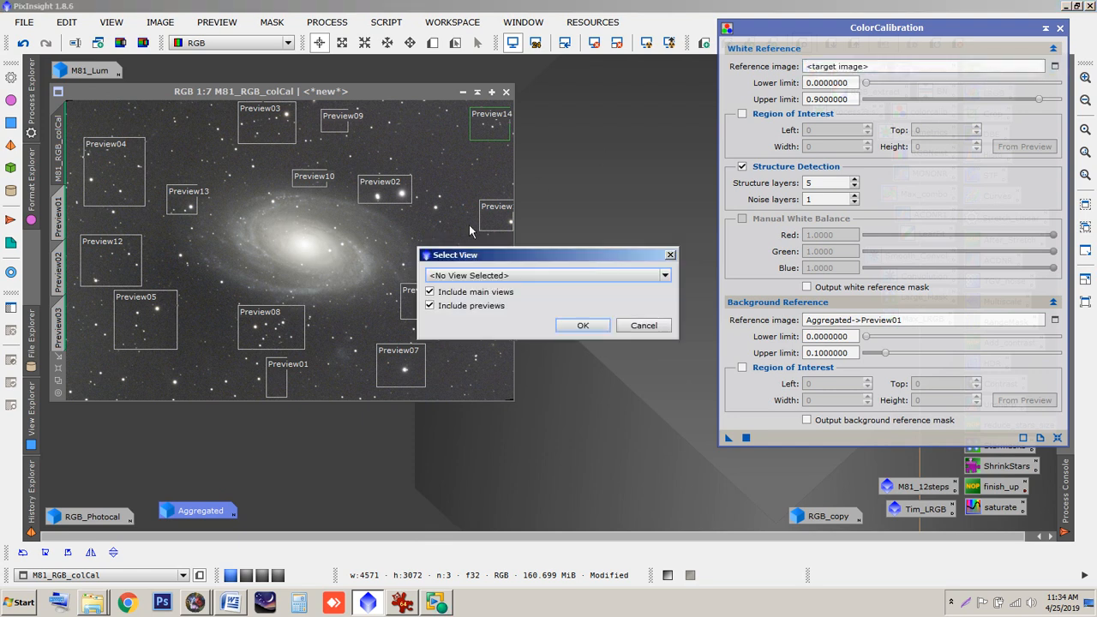
drag(499, 261, 499, 146)
click(691, 161)
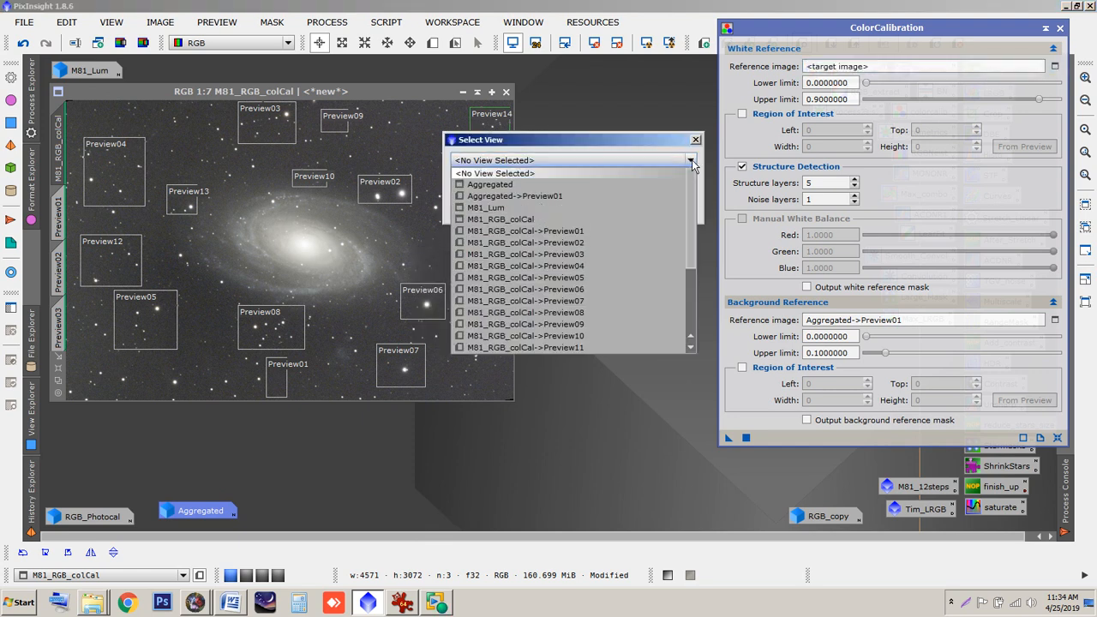
click(498, 186)
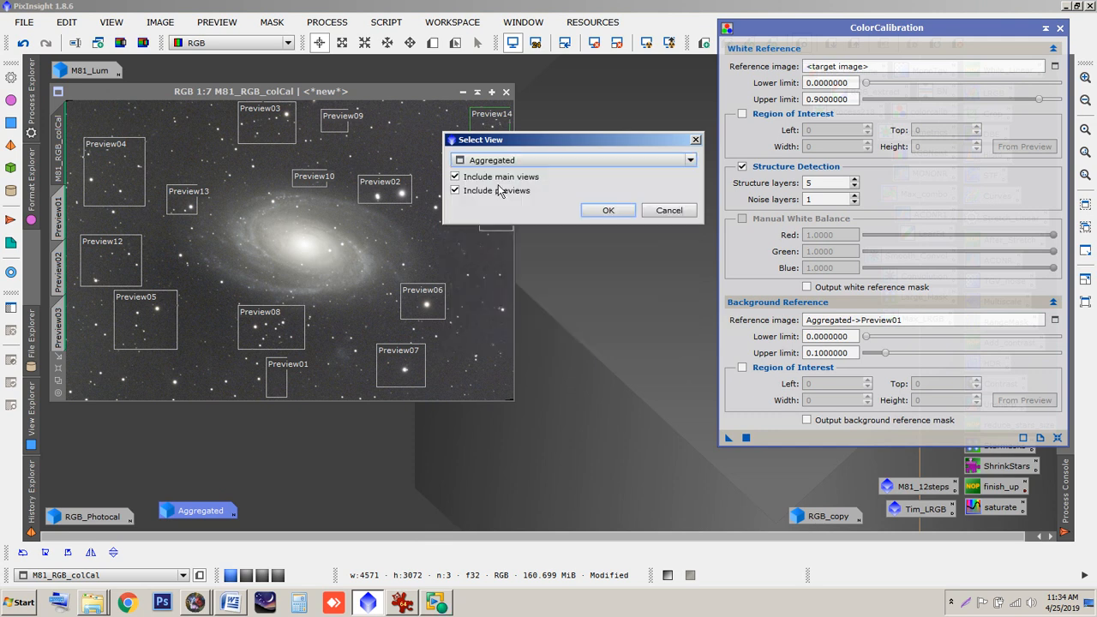
click(592, 212)
- Delete Preview01 from the Aggregated image and park the image minimized below the M81 image, clear of its previews
double_click(208, 511)
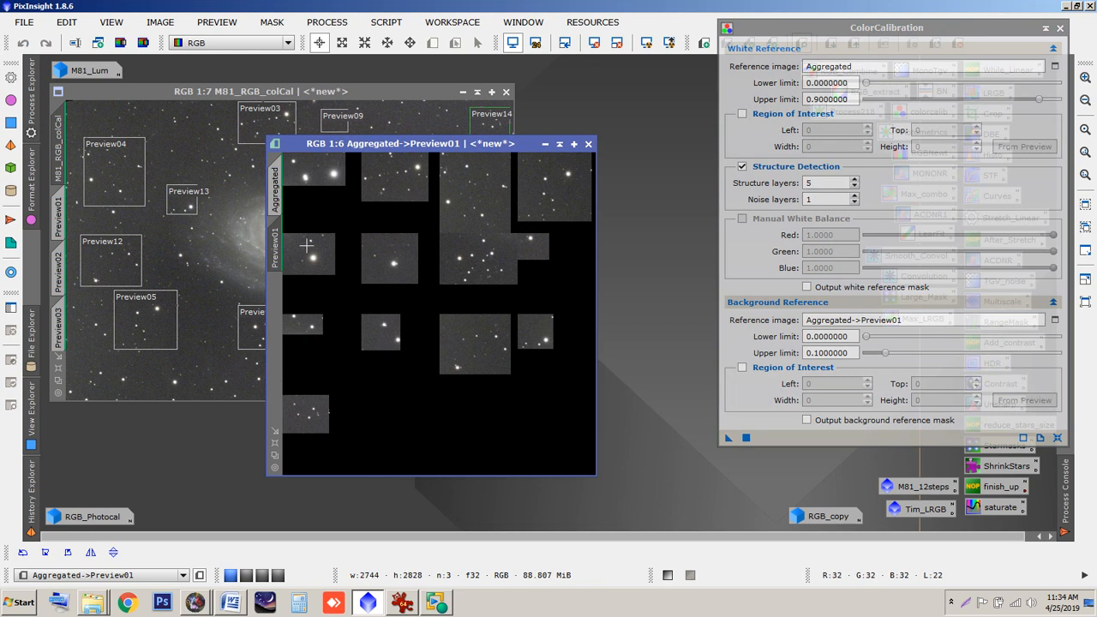
click(274, 183)
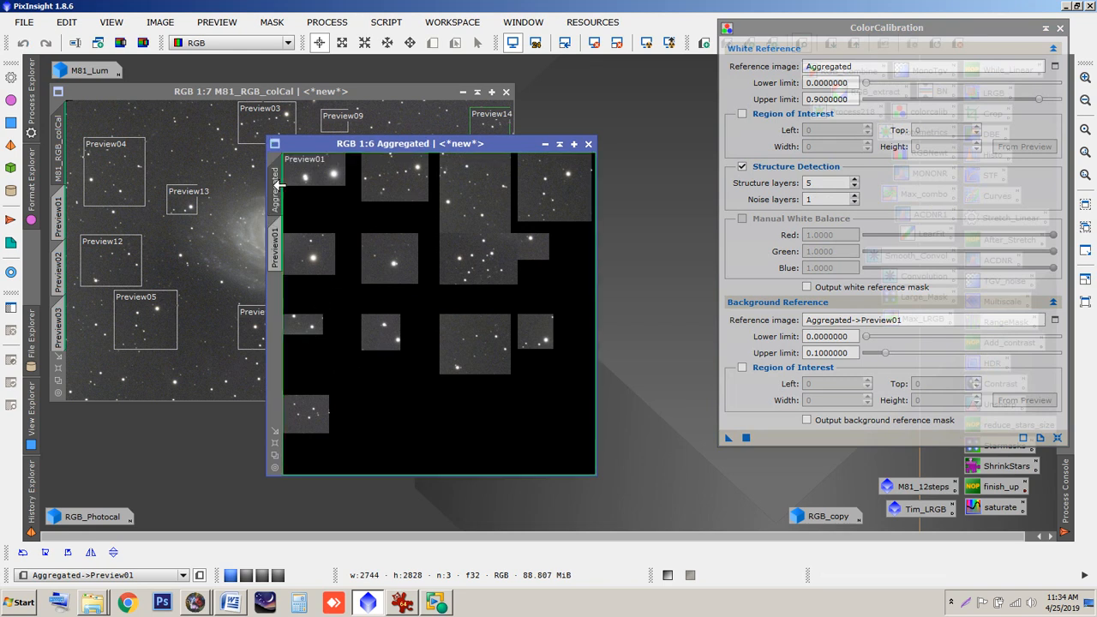
click(281, 248)
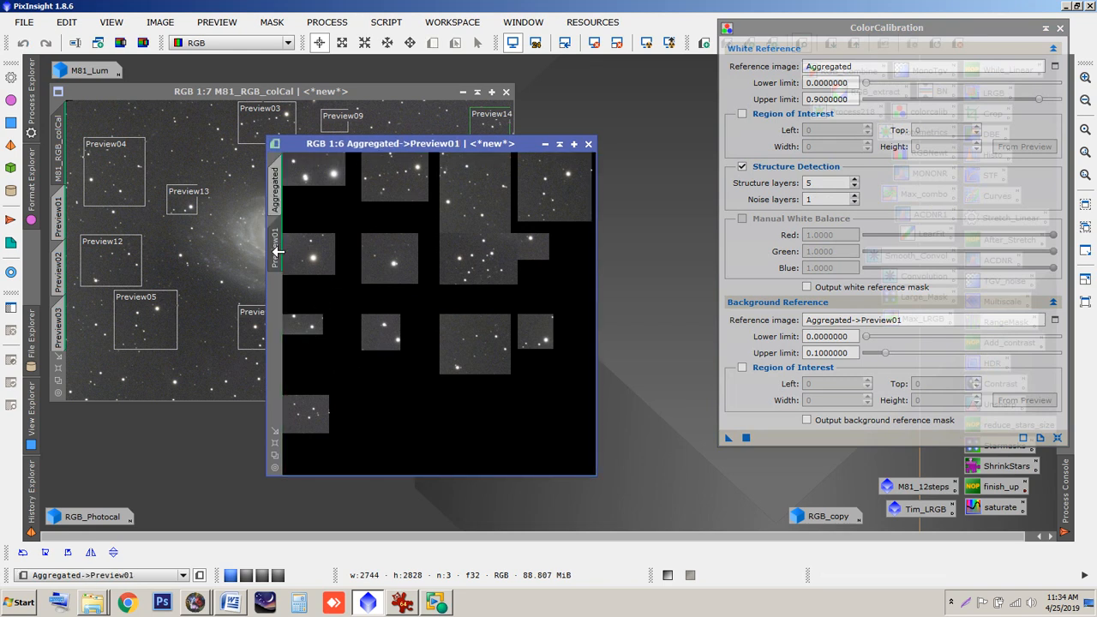
right_click(275, 251)
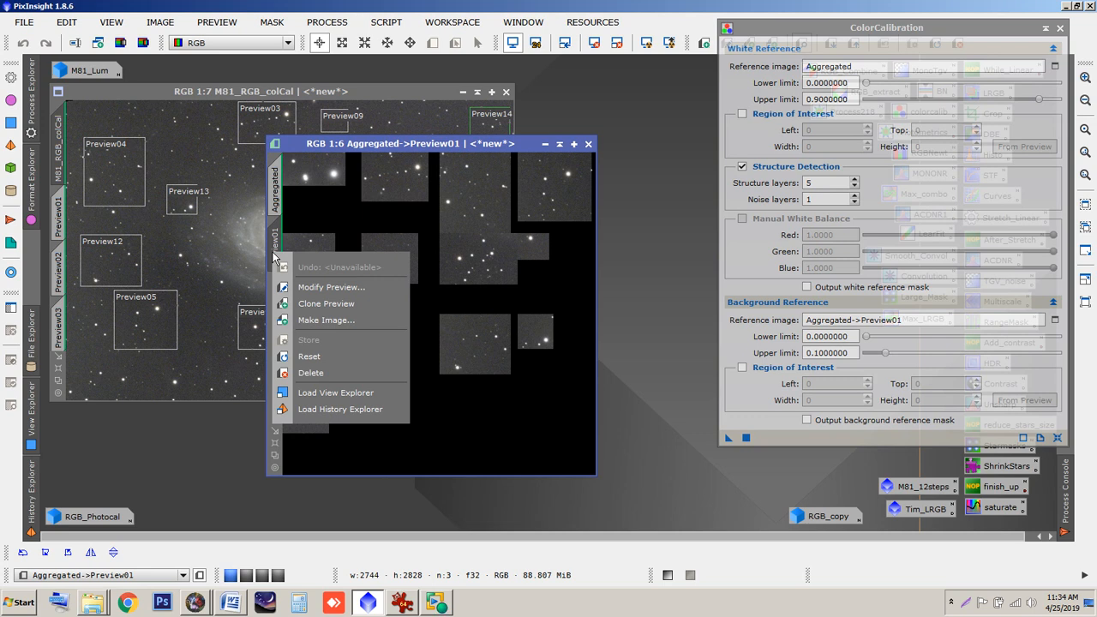
click(310, 372)
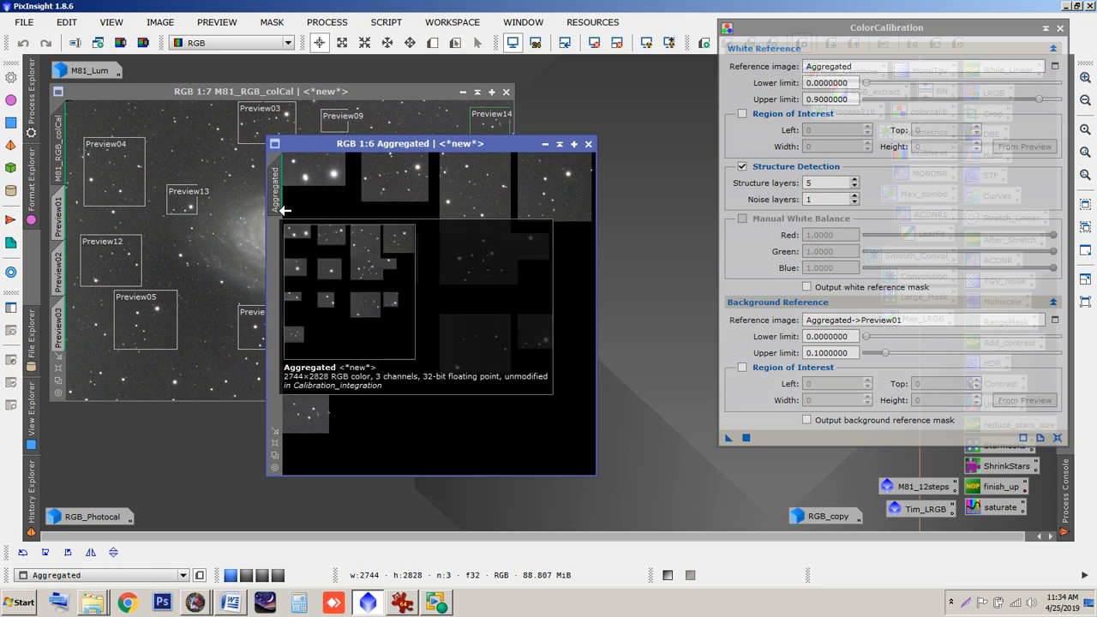
click(543, 144)
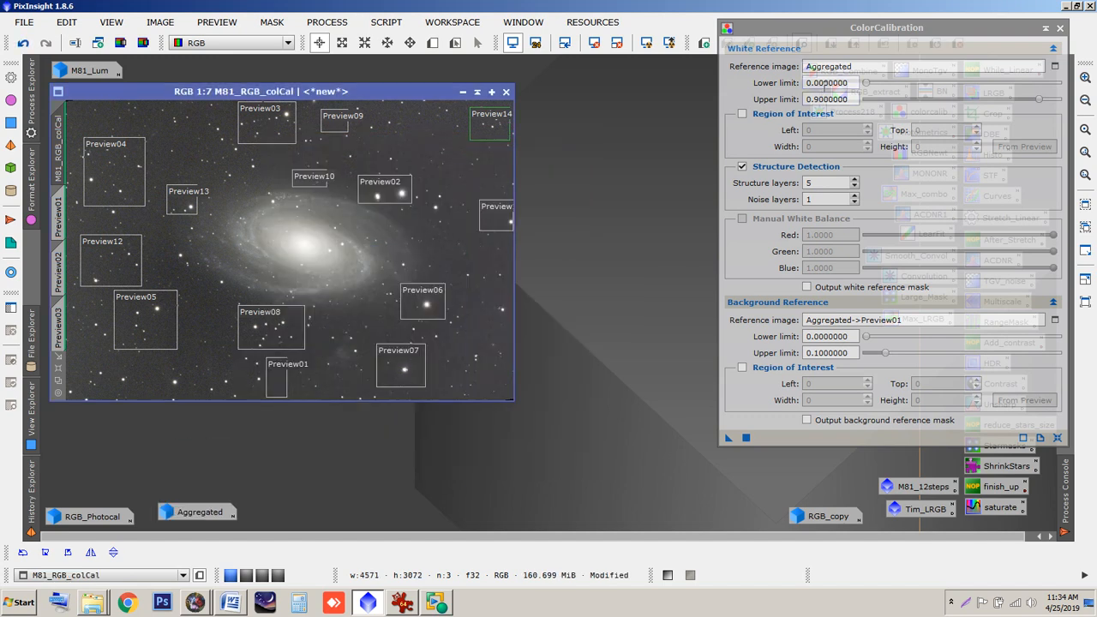
drag(196, 514, 485, 524)
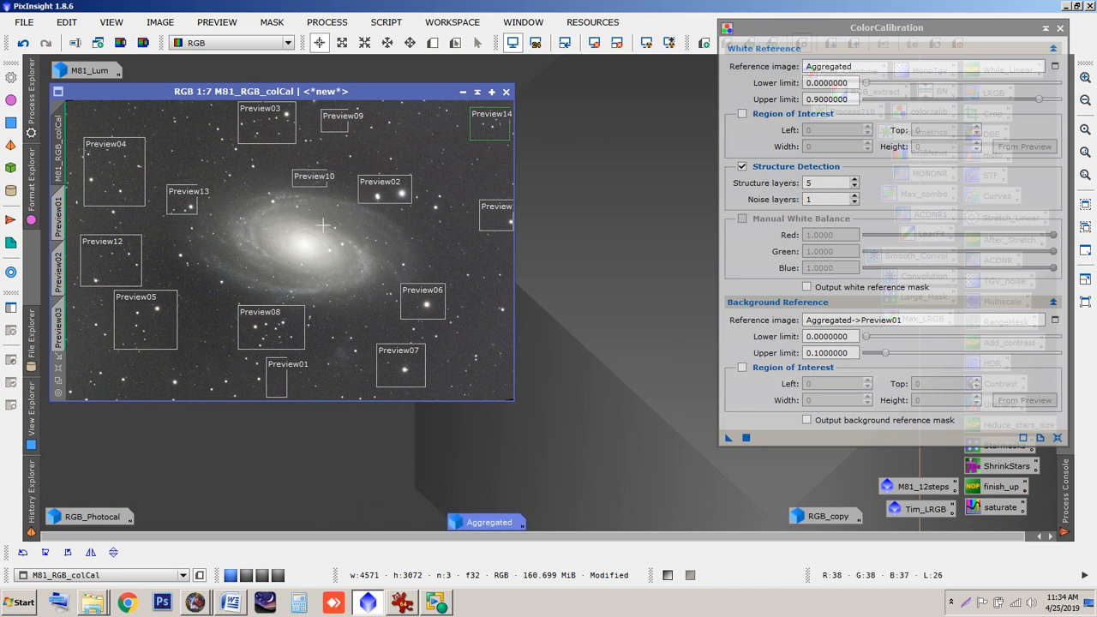
drag(817, 32, 766, 34)
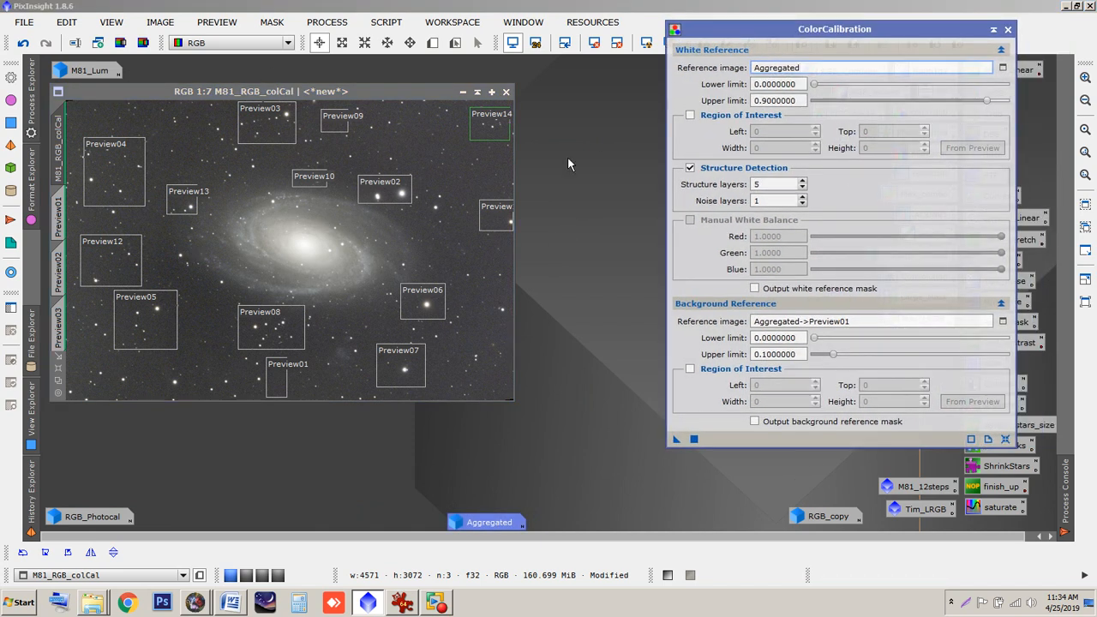
click(690, 168)
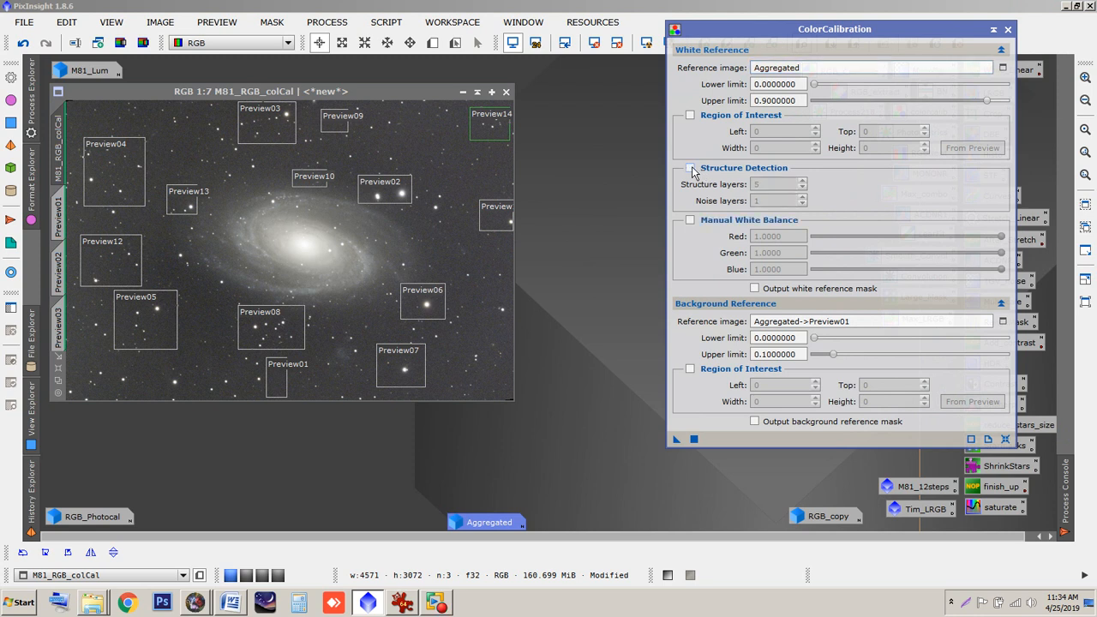
click(691, 168)
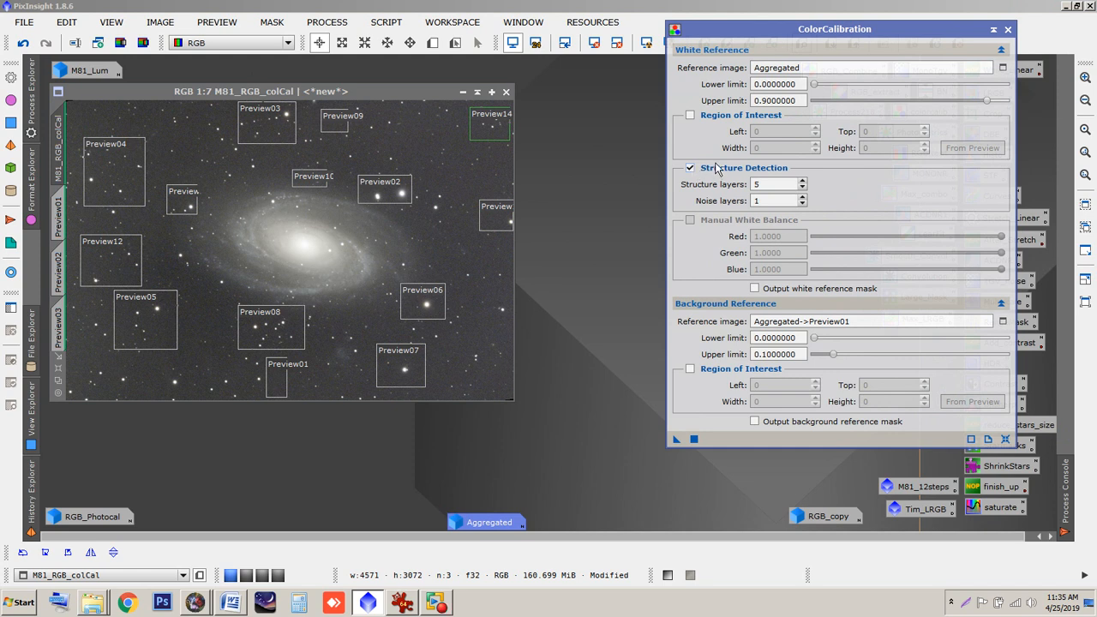
- Try to apply the ColorCalibration process to the M81_RGB_colCal image
drag(766, 36, 773, 31)
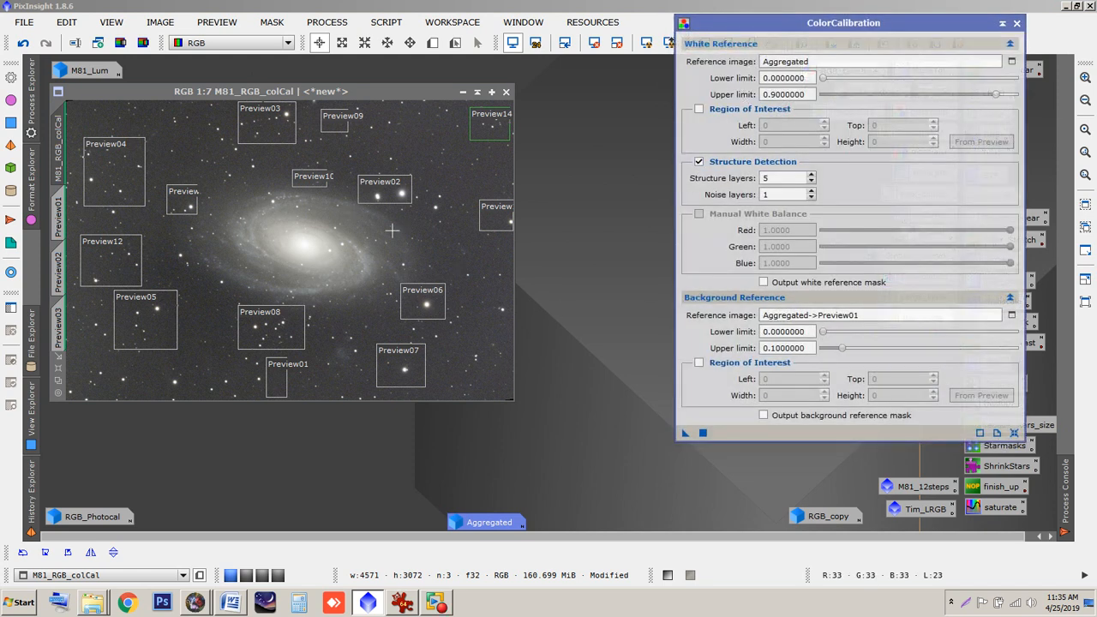
drag(368, 92, 378, 90)
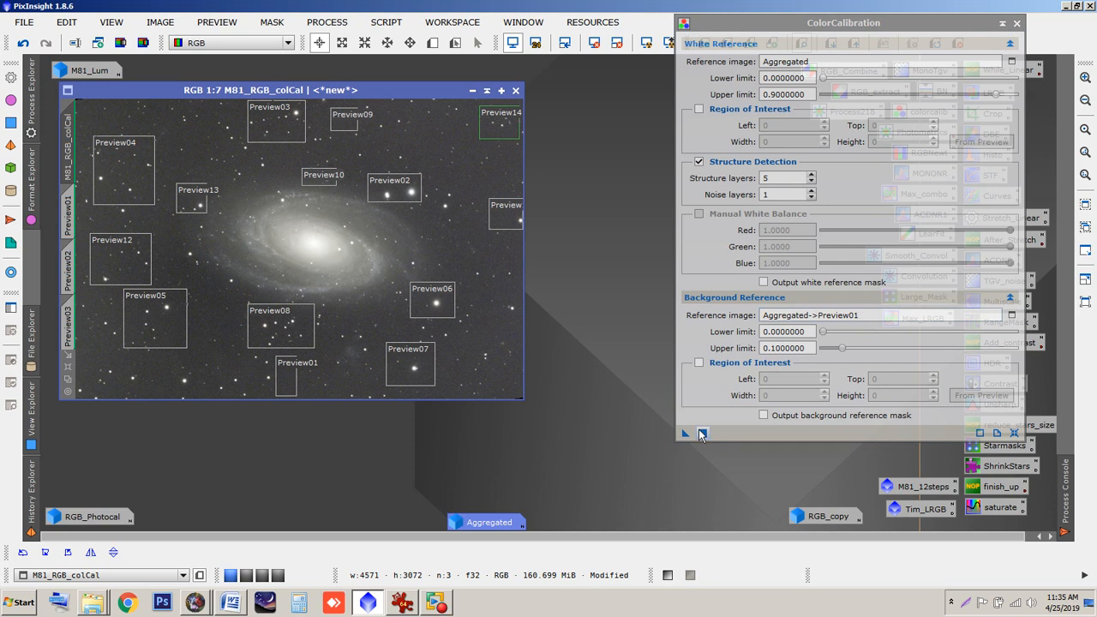
drag(685, 434, 445, 330)
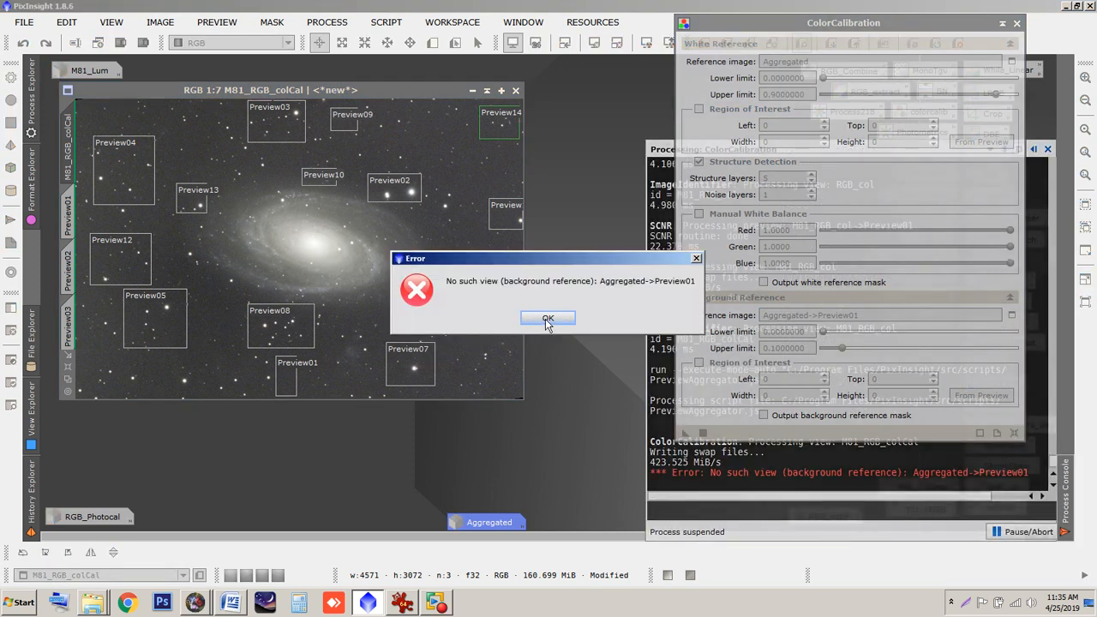
click(547, 319)
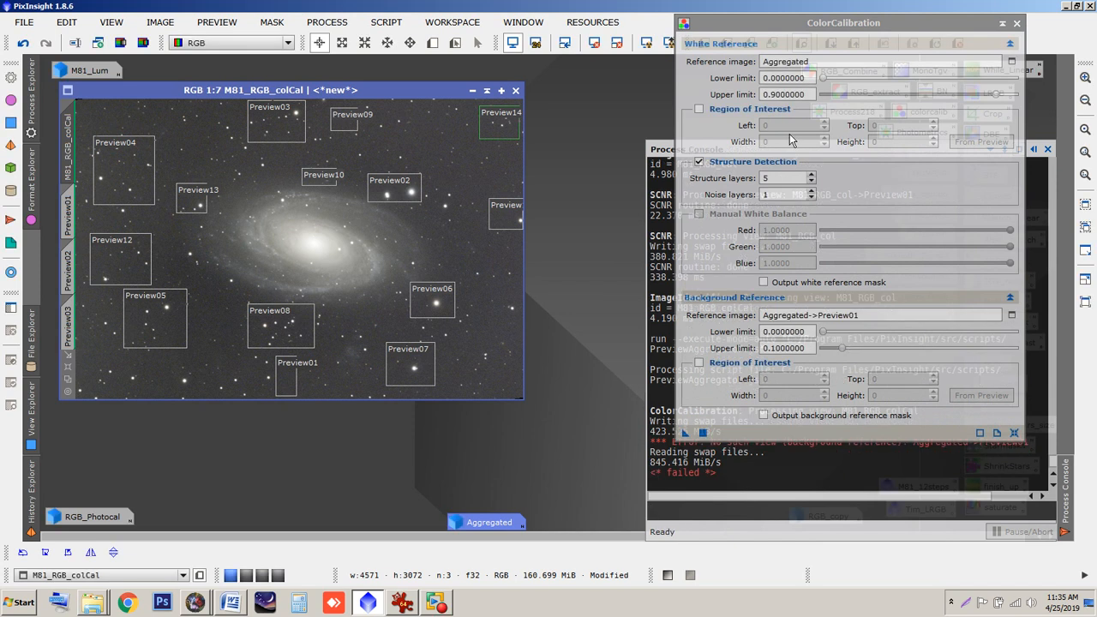
- Reselect the Aggregated view as the white reference image
click(1012, 61)
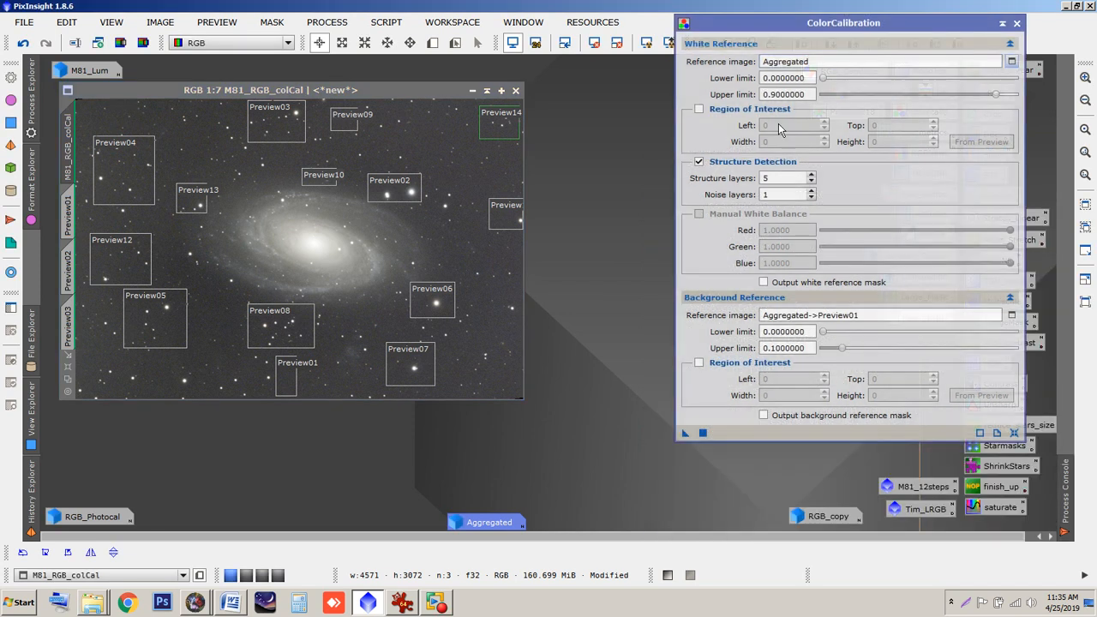
click(531, 277)
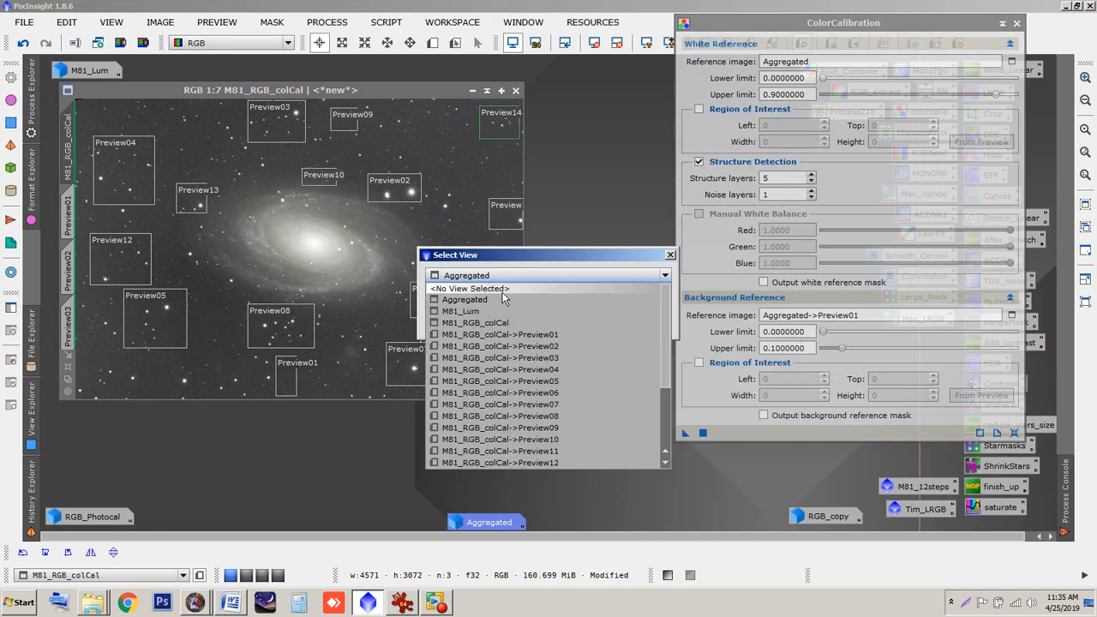
click(485, 302)
click(569, 326)
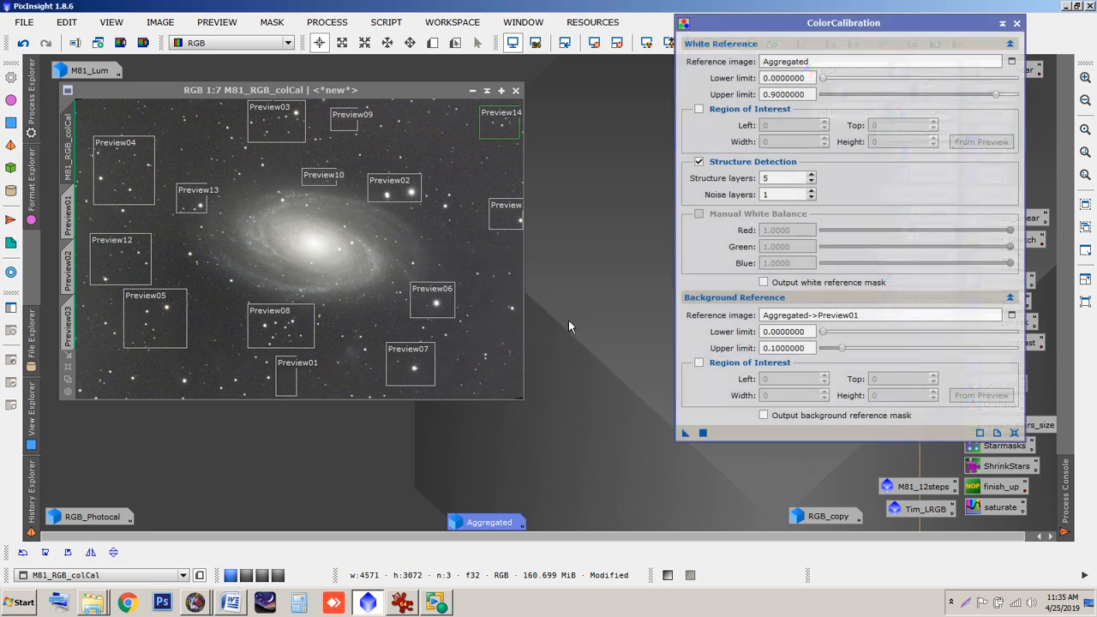
- Set the ColorCalibration background reference image to M81_RGB_colCal->Preview01
drag(745, 32, 712, 47)
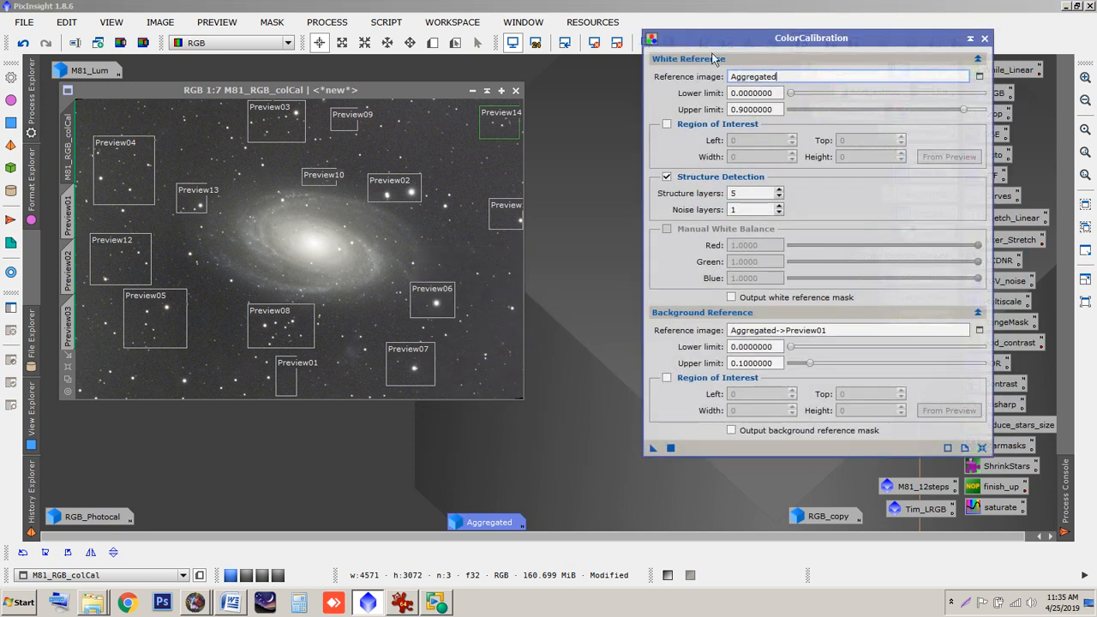
click(980, 330)
click(651, 275)
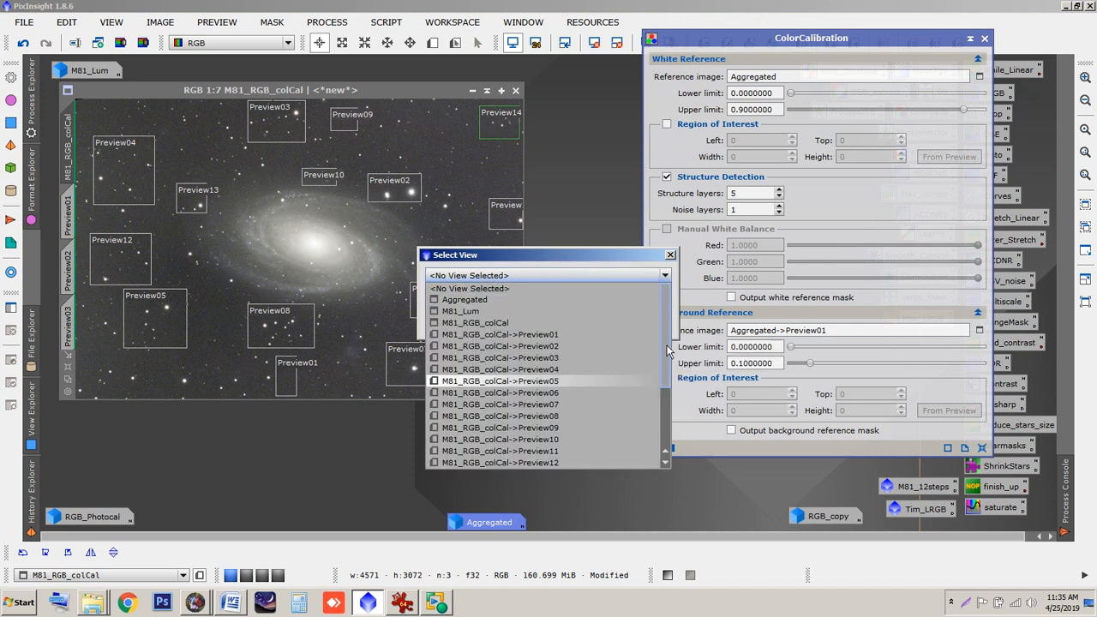
click(669, 415)
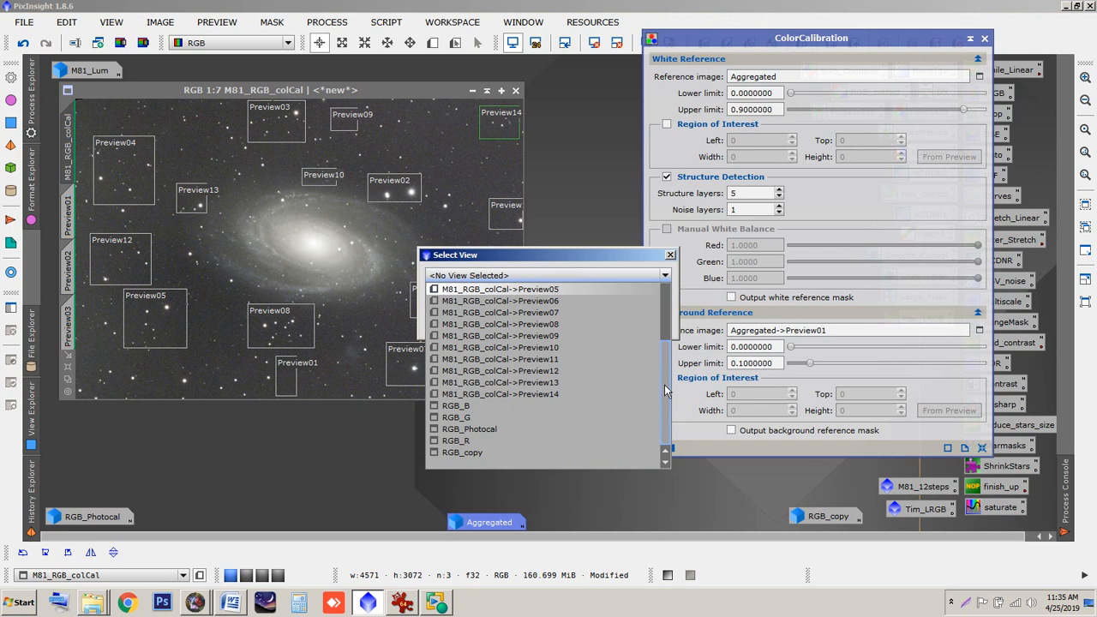
scroll(634, 368, up, 5)
click(531, 336)
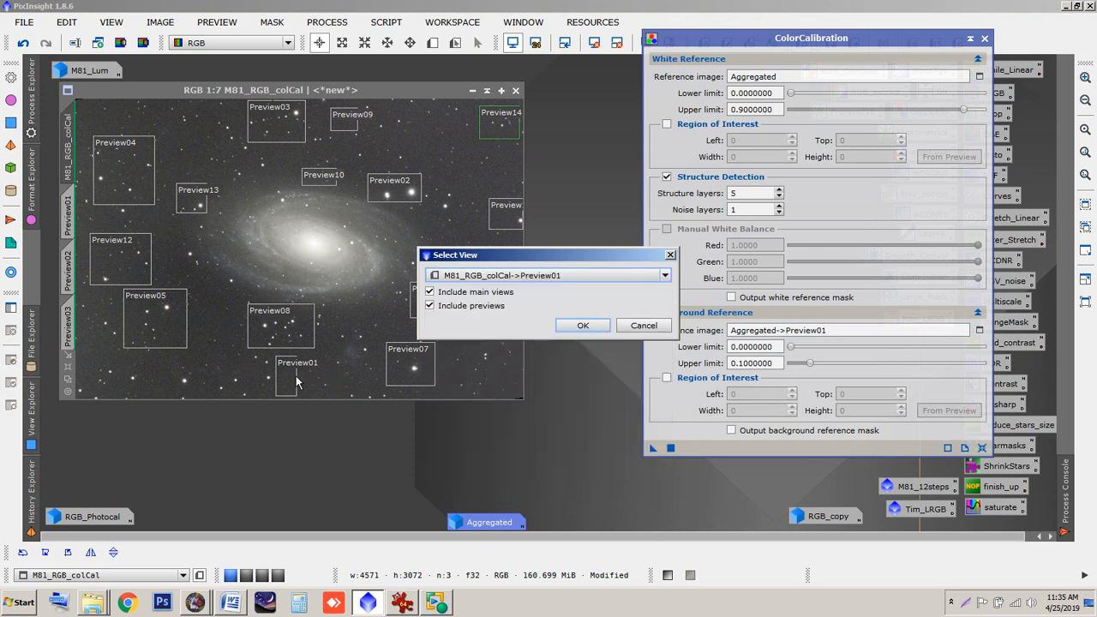
click(581, 325)
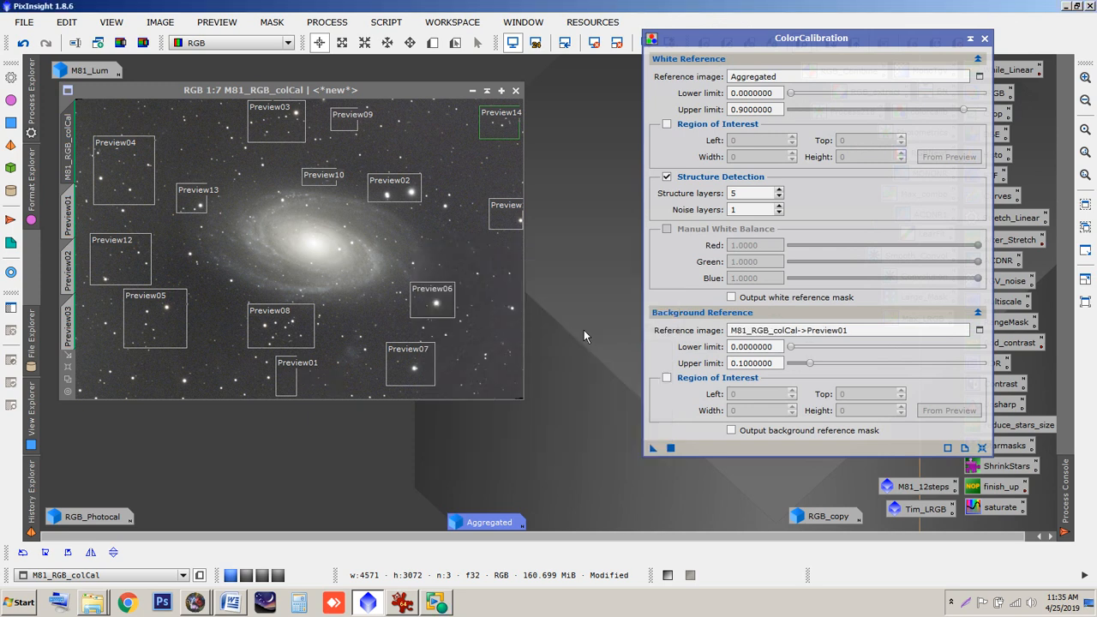
- Apply ColorCalibration to the M81_RGB_colCal image and close the process dialog
drag(653, 453, 379, 282)
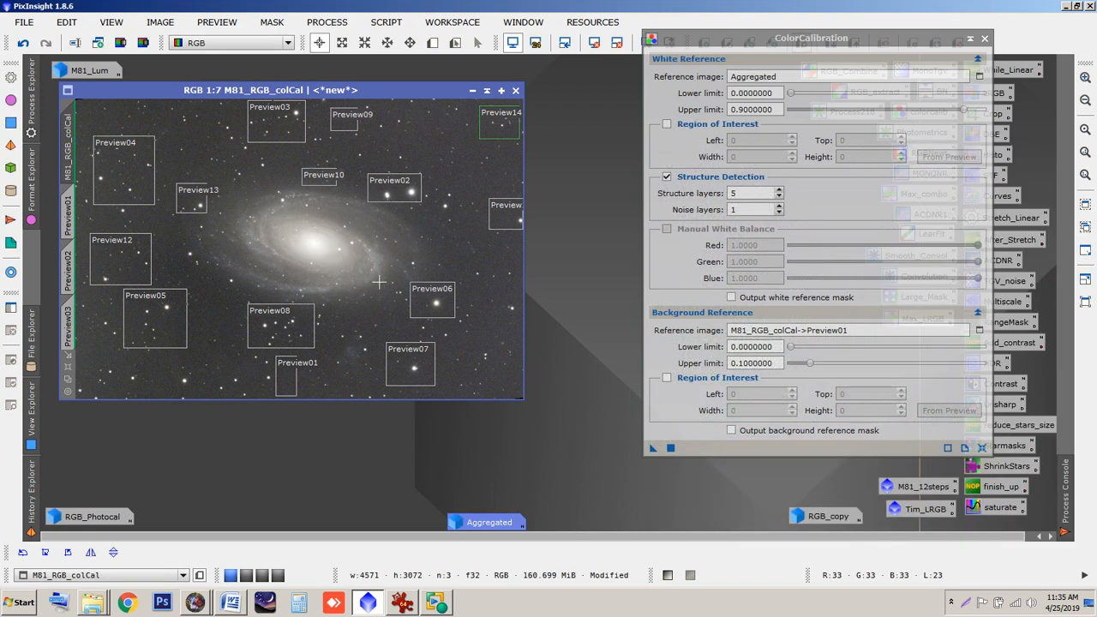
drag(799, 41, 738, 63)
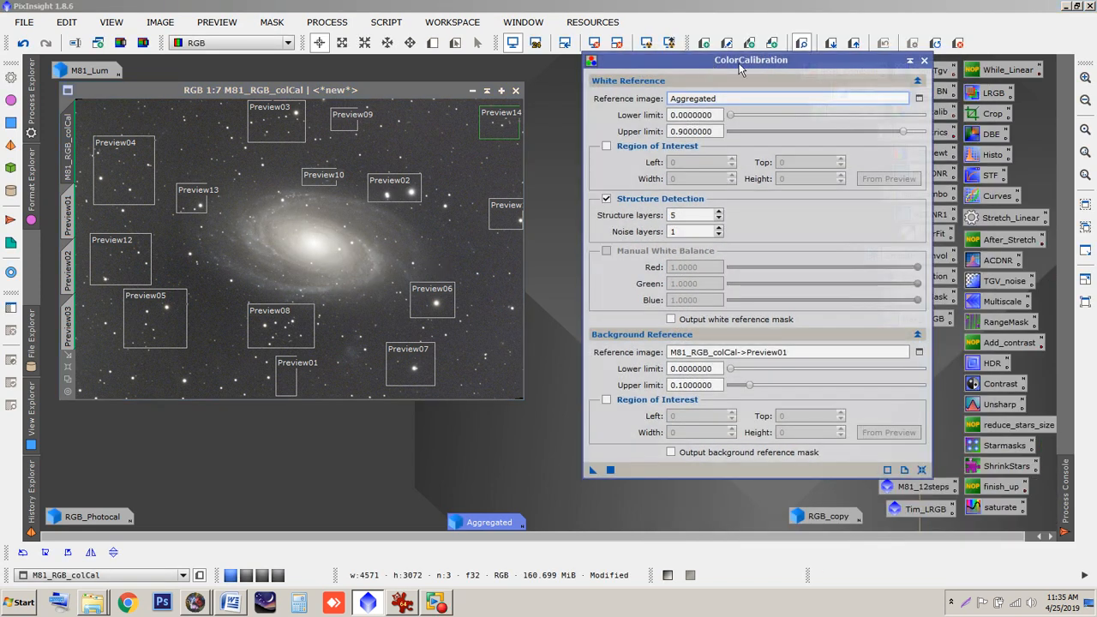
click(924, 61)
- Examine the stars of M81_RGB_colCal at 2:1 and compare the image before and after calibration by undoing and redoing it
drag(369, 90, 413, 85)
scroll(415, 161, up, 5)
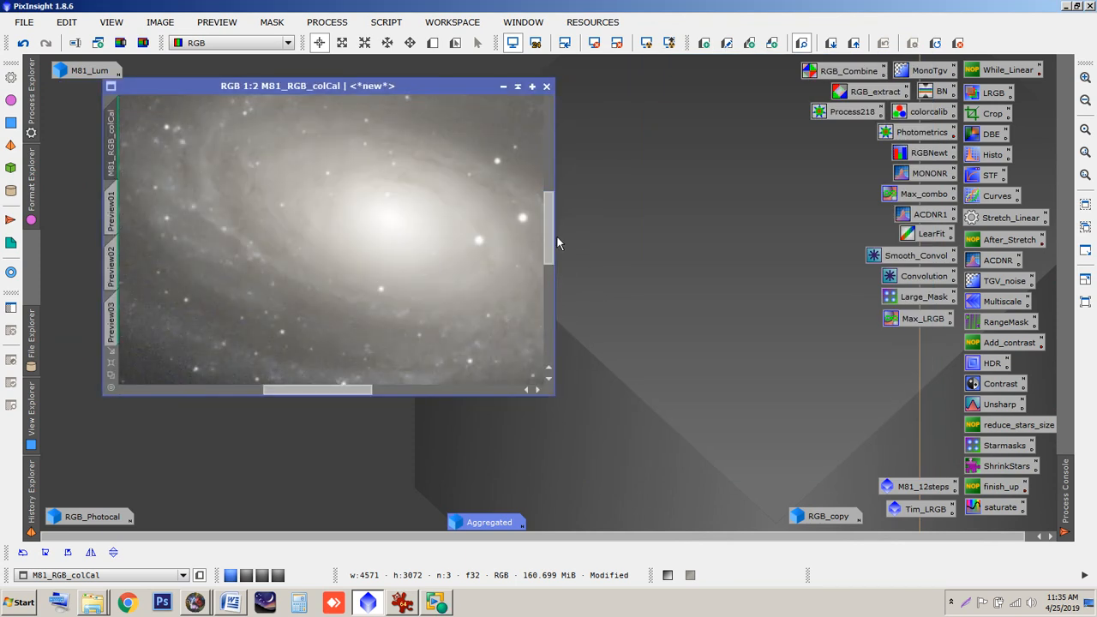
drag(567, 233, 786, 331)
scroll(458, 239, up, 2)
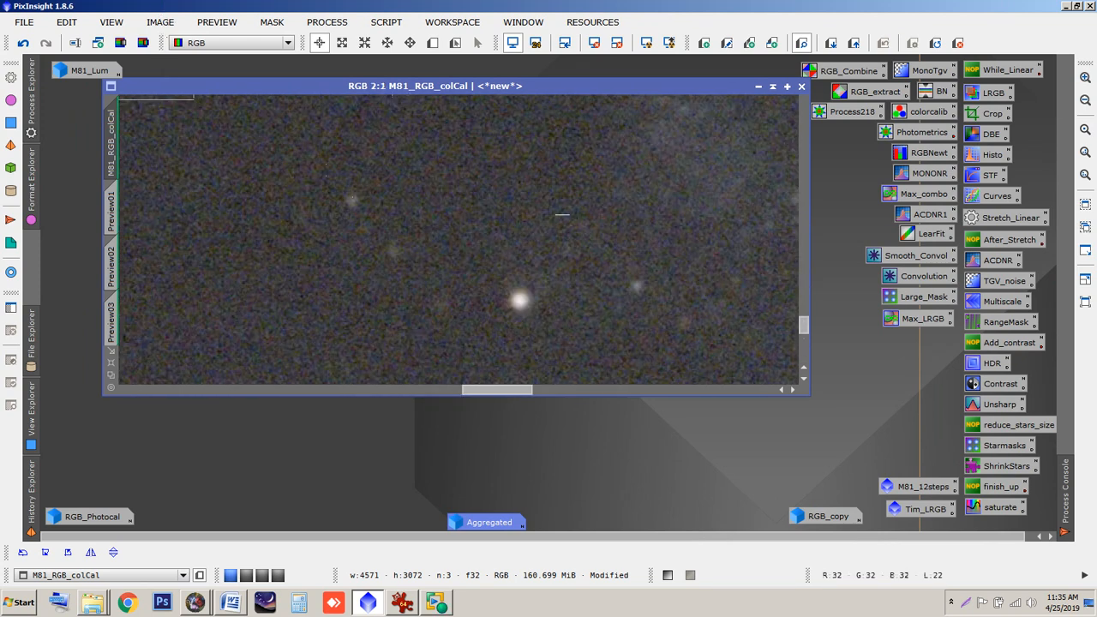
drag(803, 324, 795, 292)
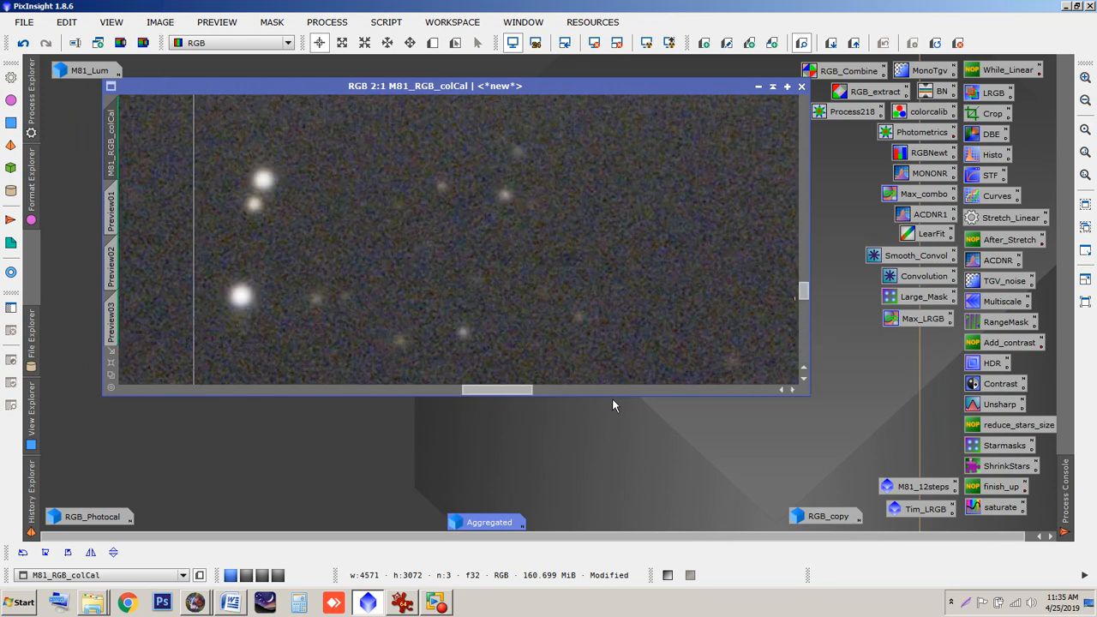
drag(498, 390, 432, 390)
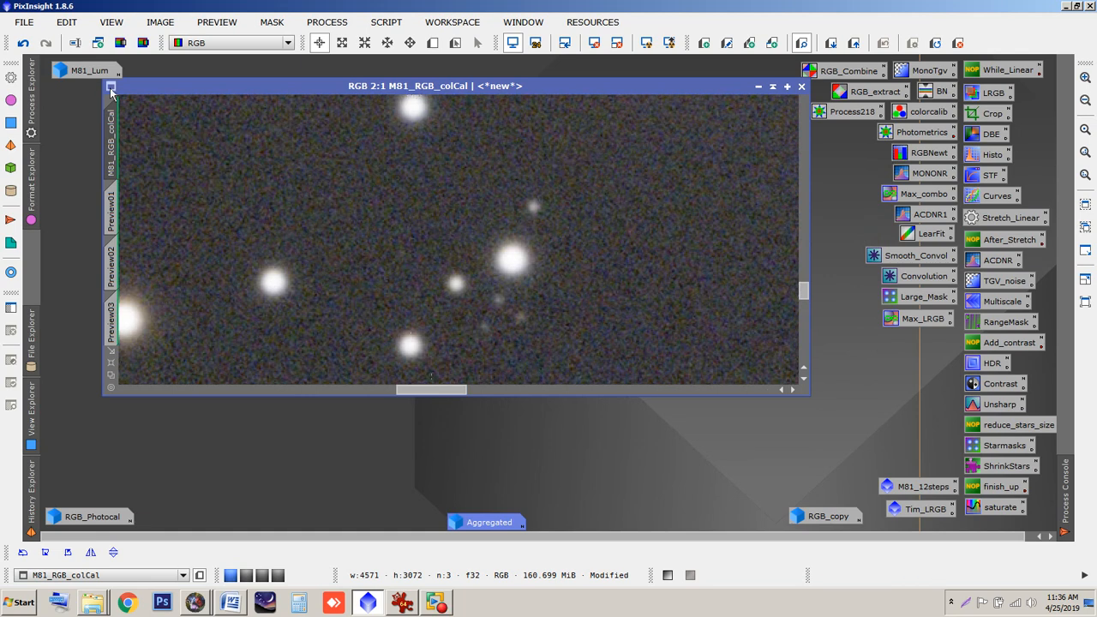
click(22, 44)
click(45, 43)
click(25, 44)
click(47, 48)
drag(427, 393, 404, 395)
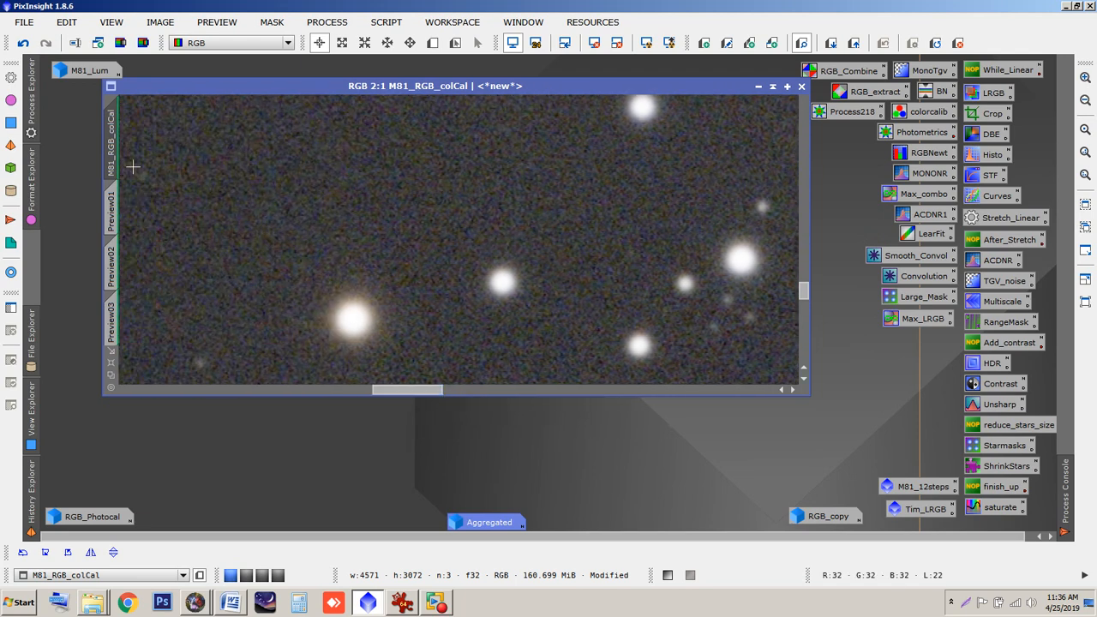
click(27, 49)
scroll(407, 340, down, 8)
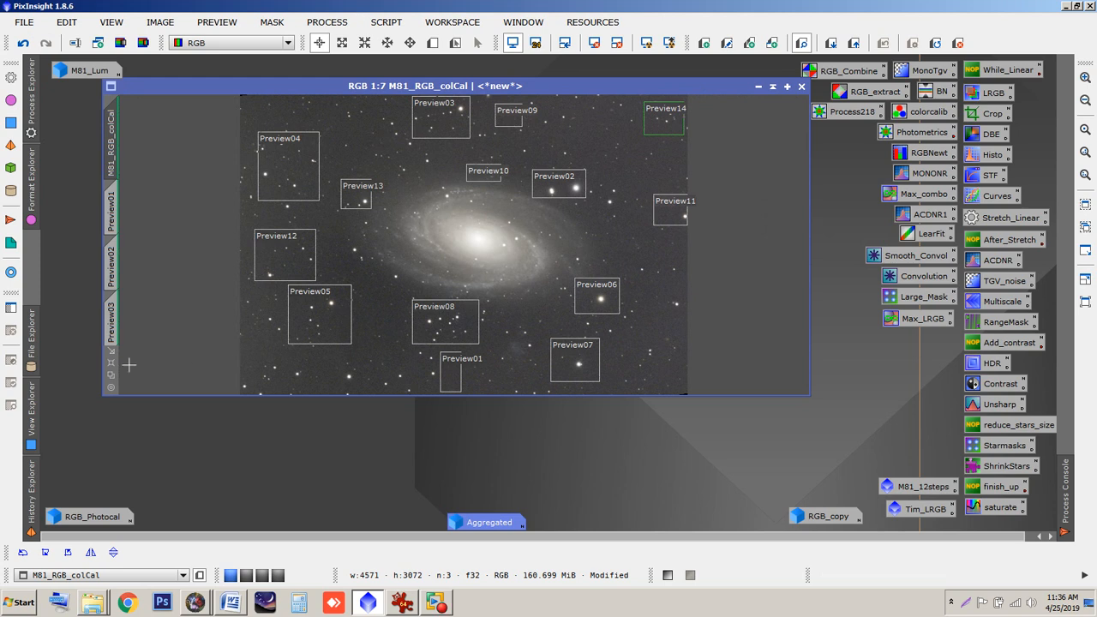
click(111, 375)
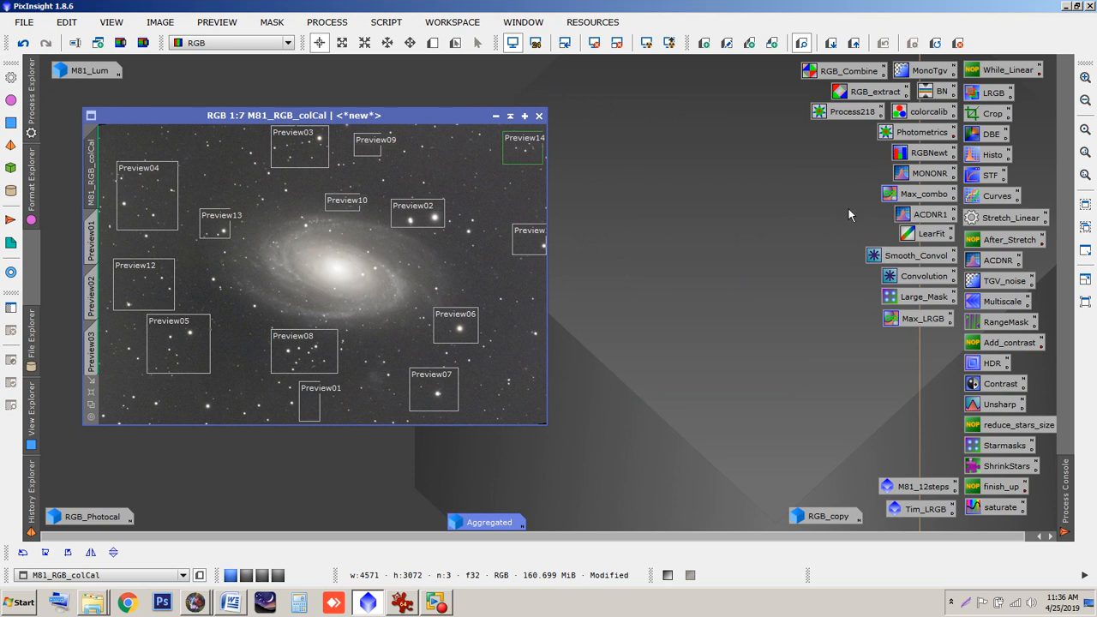
- Preview a strong saturation boost on M81_RGB_colCal in real time with a CurvesTransformation point at input 0.06718, output 0.38501
double_click(985, 198)
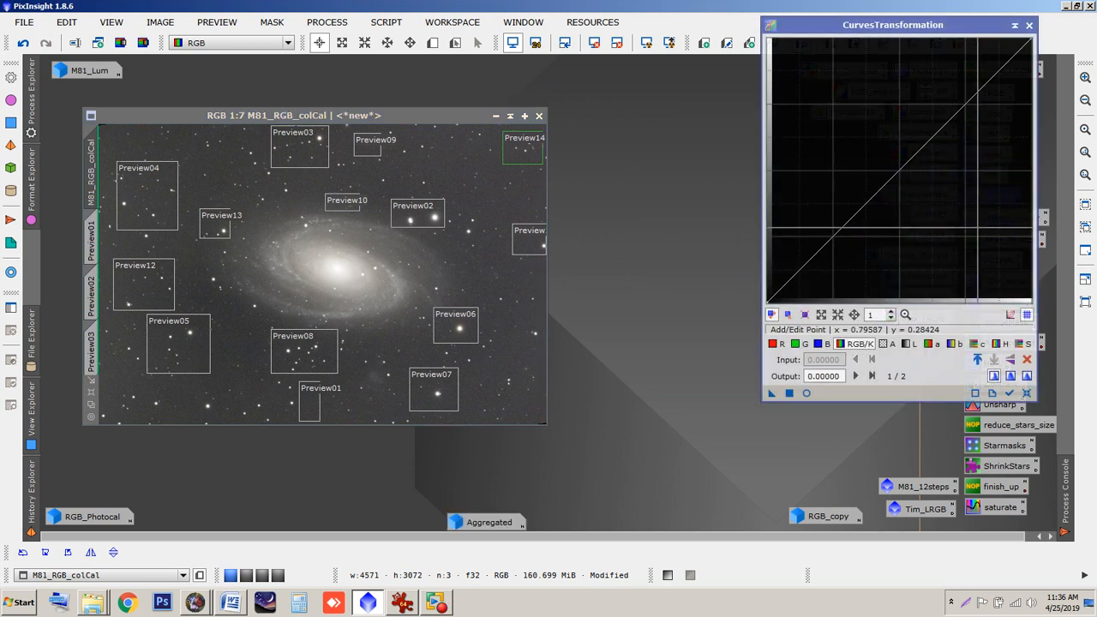
click(1025, 344)
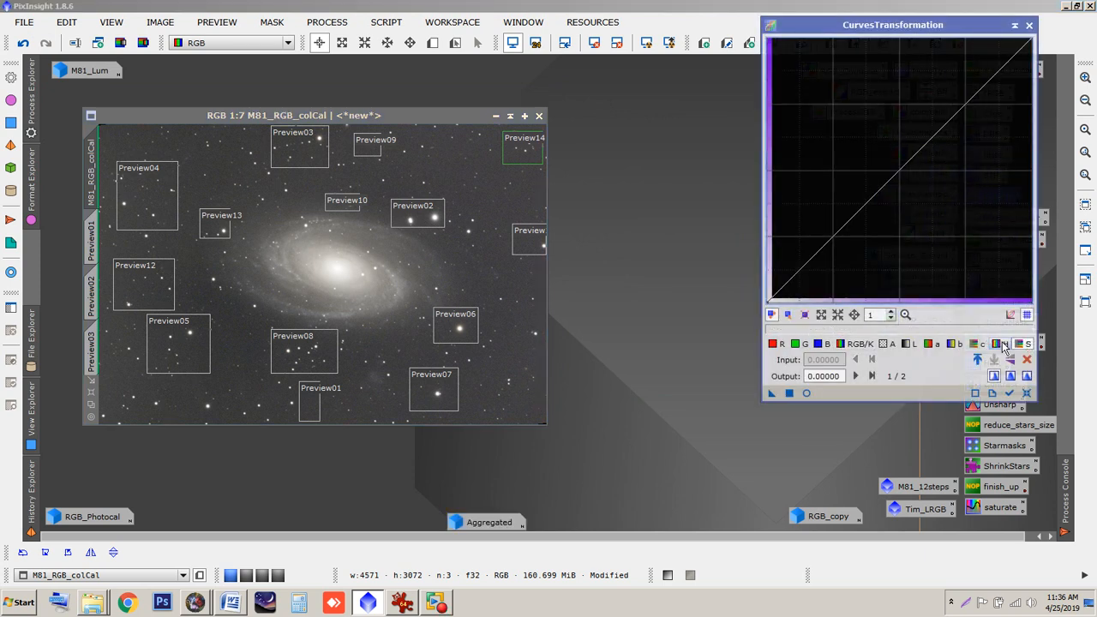
click(805, 393)
drag(569, 96, 511, 86)
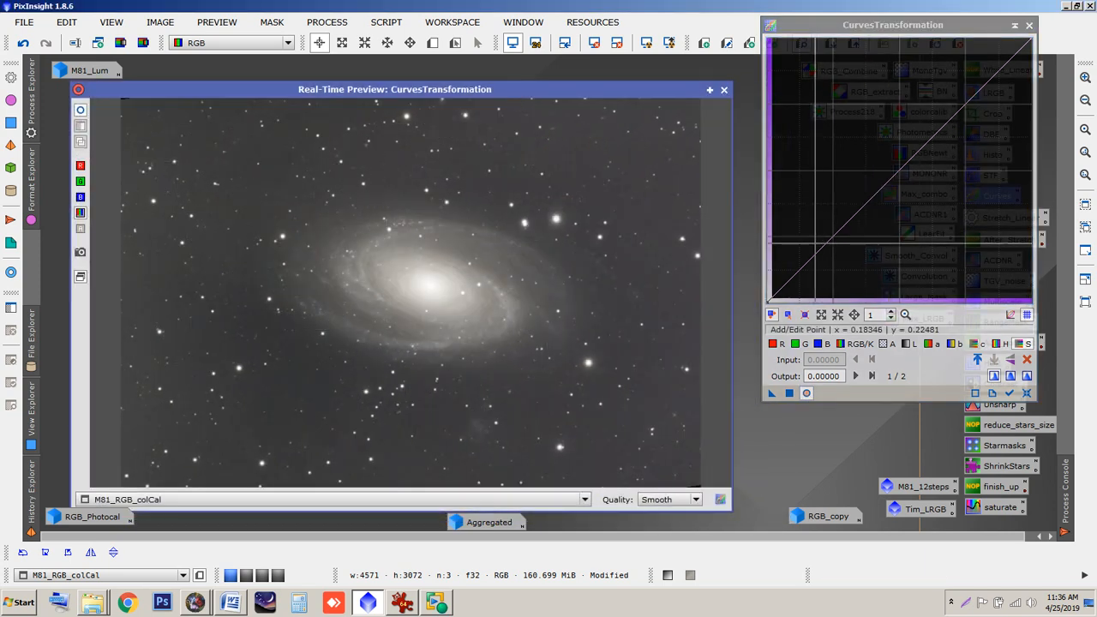
click(813, 250)
drag(813, 251, 786, 200)
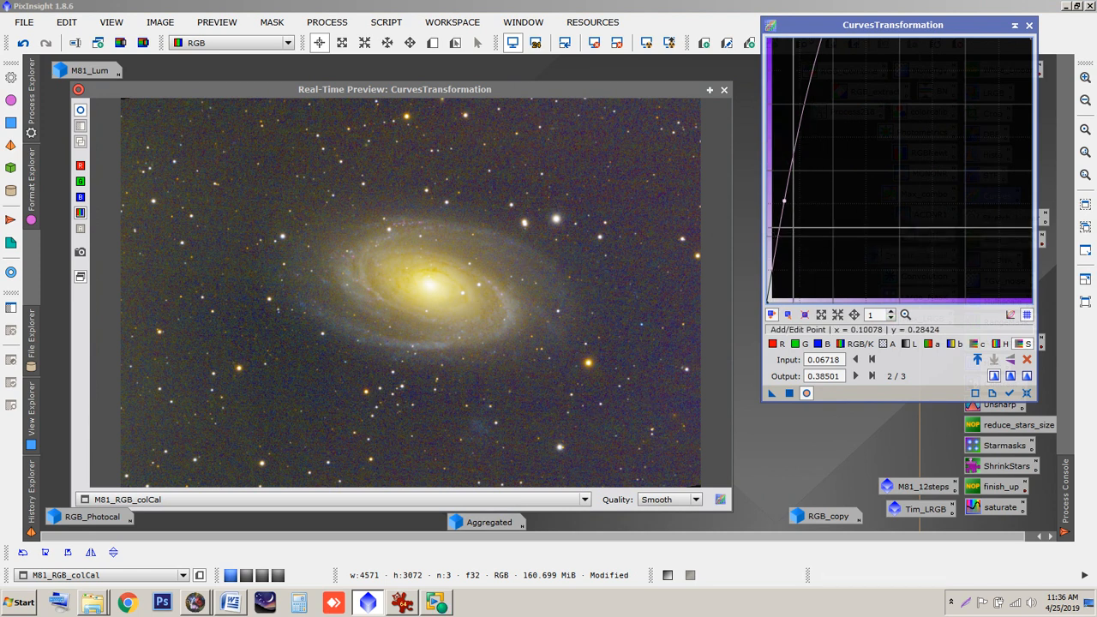
- Return the saturation curve to a straight line and close CurvesTransformation and the real-time preview without applying
drag(784, 201, 836, 233)
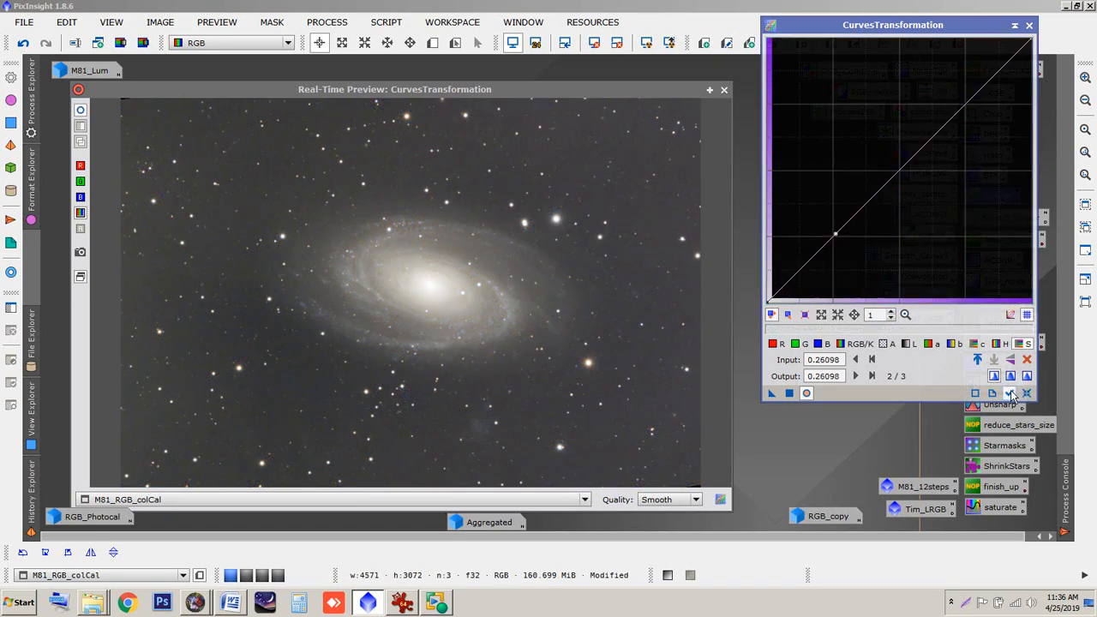
click(858, 345)
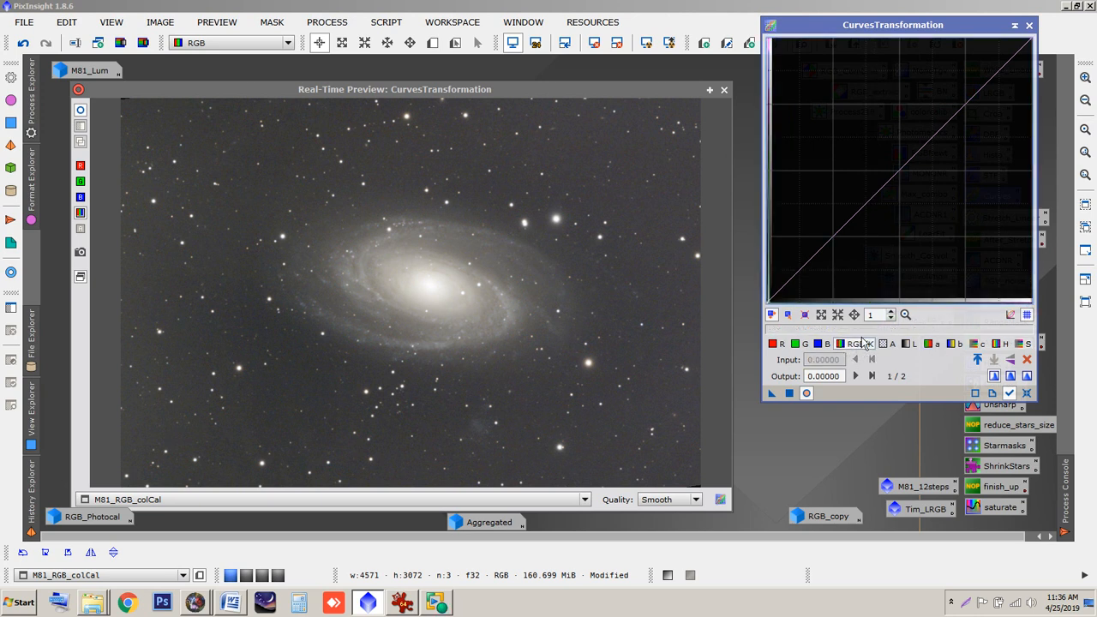
click(1029, 25)
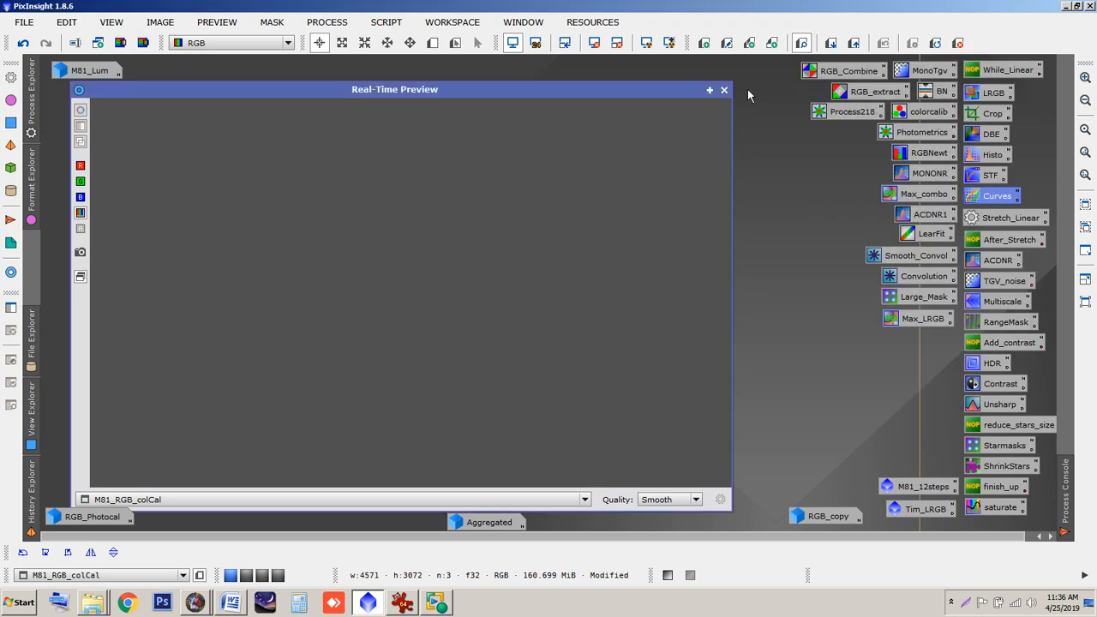
click(723, 89)
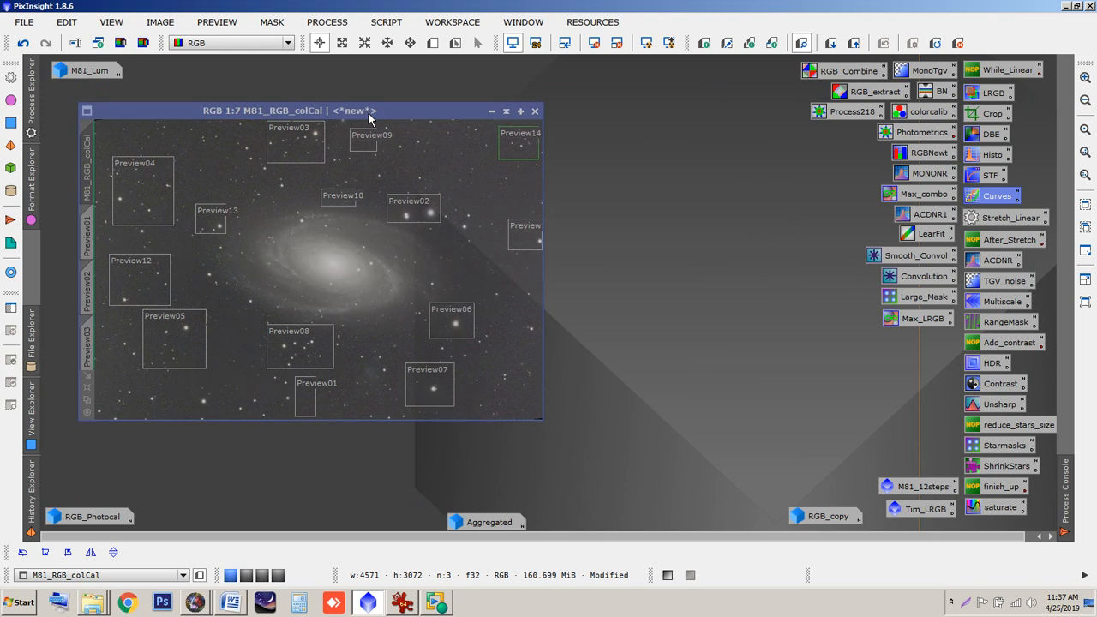
- Delete all previews from the M81_RGB_colCal image
click(216, 22)
click(231, 279)
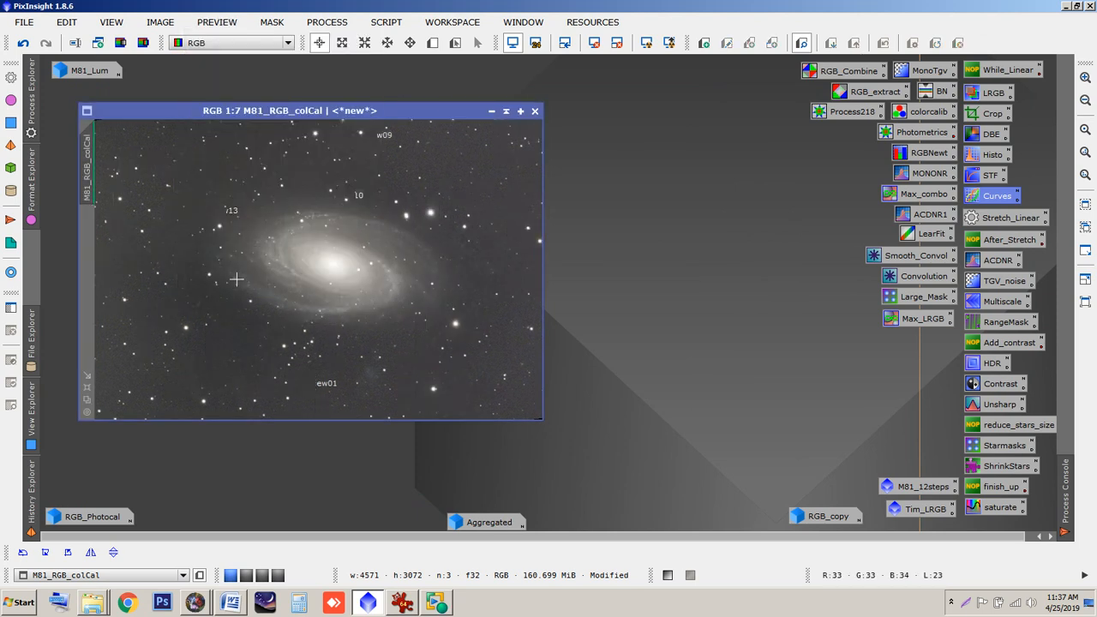
mouse_move(290, 116)
mouse_down()
mouse_move(364, 131)
mouse_move(279, 104)
mouse_up()
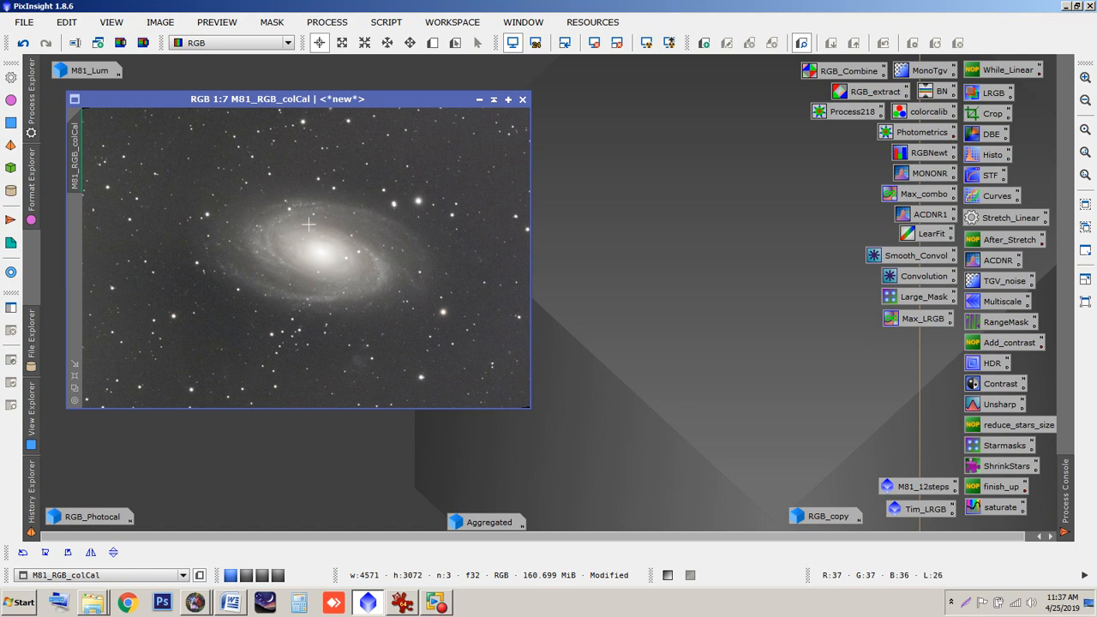
drag(309, 99, 303, 95)
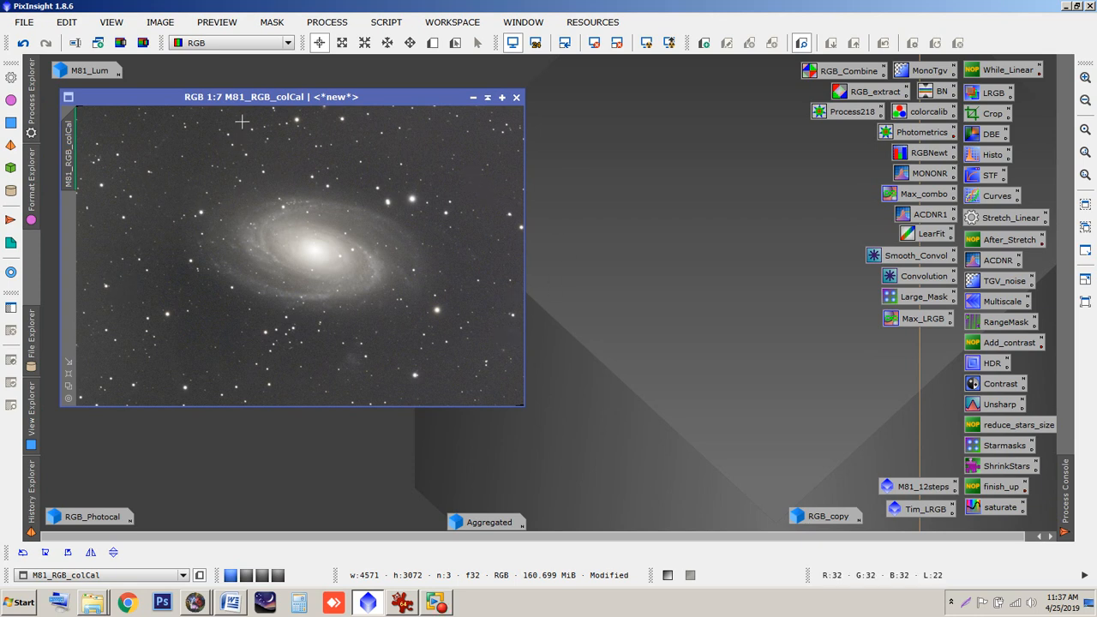
drag(246, 96, 242, 99)
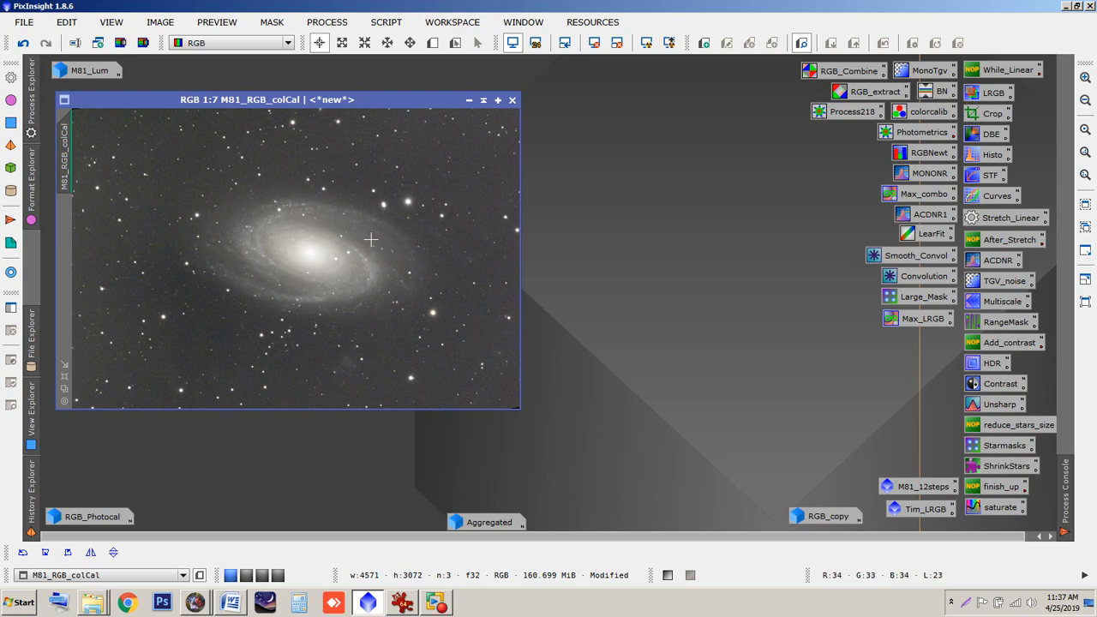
drag(845, 114, 857, 136)
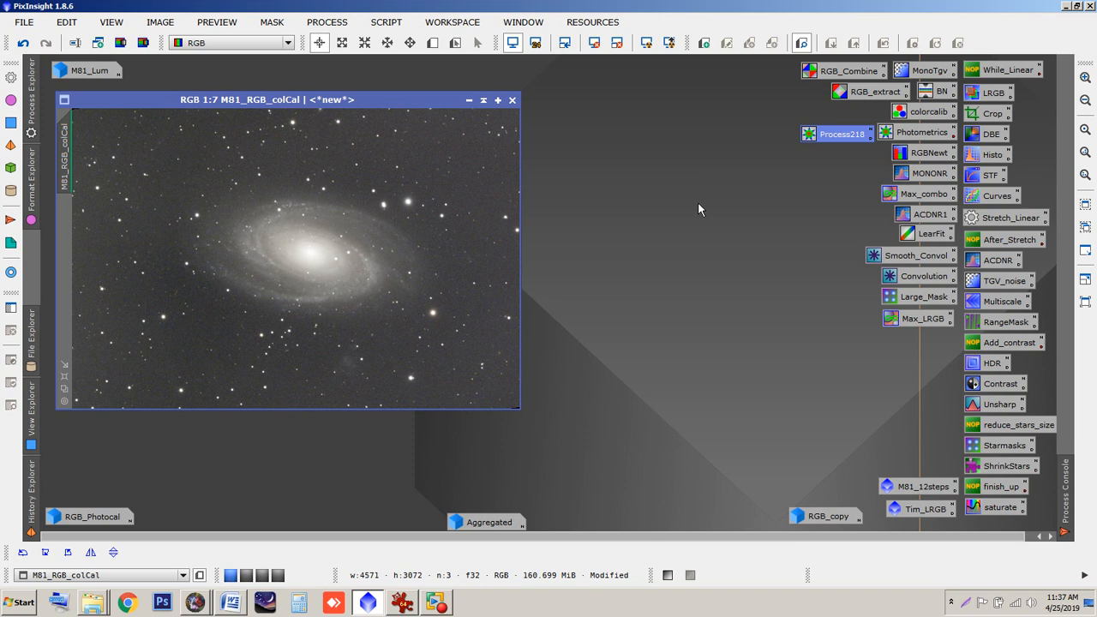
- Open the AutomaticBackgroundExtractor process and apply it to the M81_RGB_colCal image
click(328, 22)
mouse_move(412, 19)
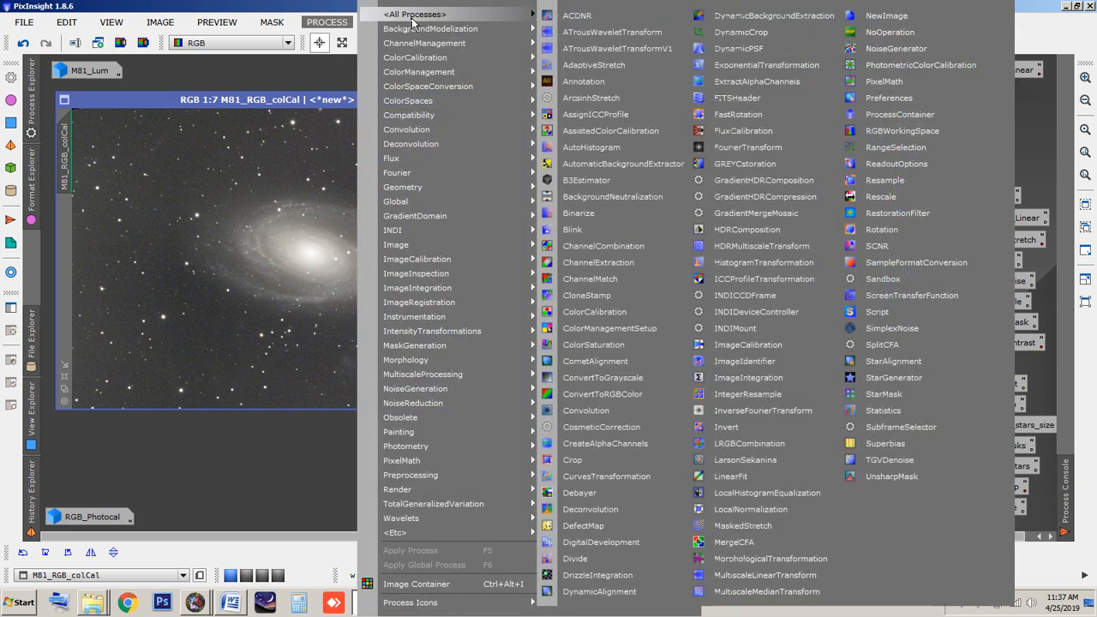
click(573, 164)
drag(755, 46, 697, 78)
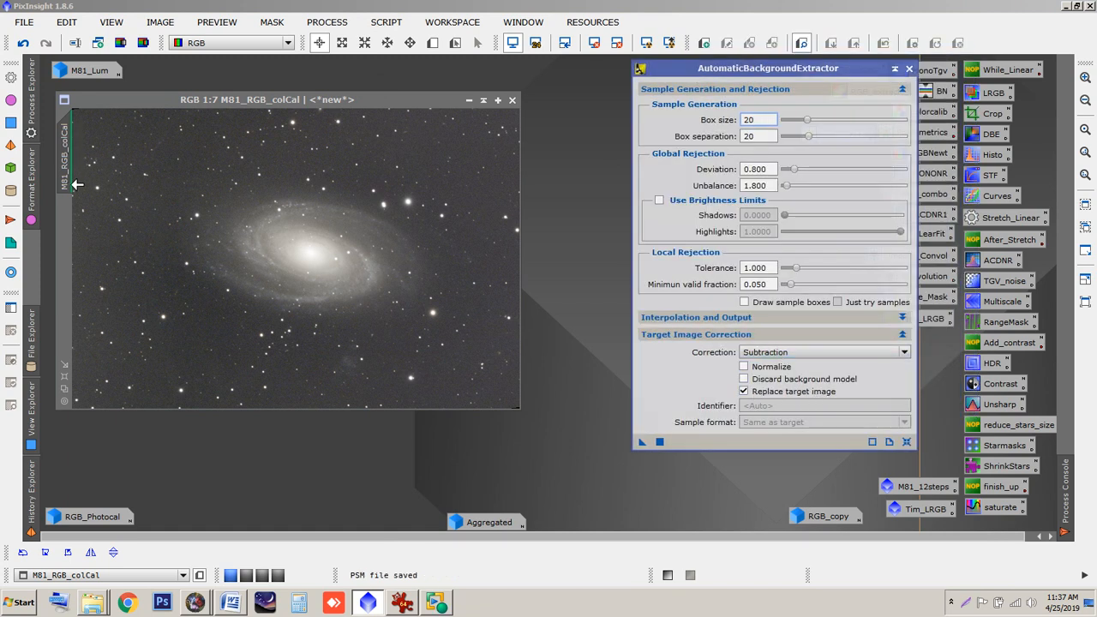
mouse_move(333, 98)
mouse_down()
mouse_move(351, 98)
mouse_move(338, 103)
mouse_up()
click(616, 43)
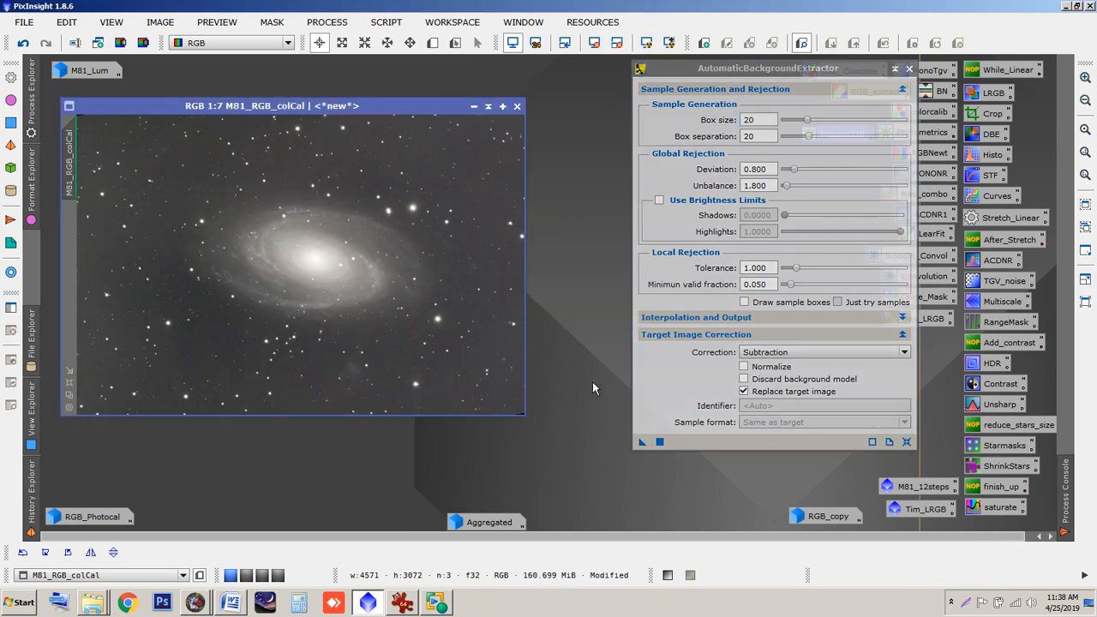
drag(640, 442, 420, 292)
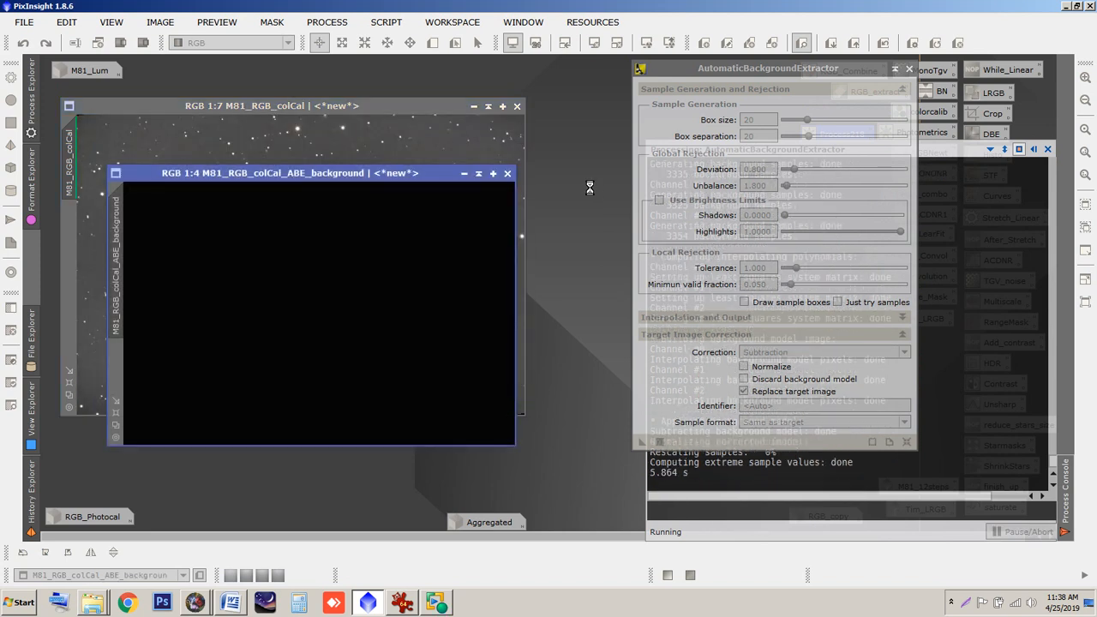
- Examine the extracted background model, close its image window and close AutomaticBackgroundExtractor
drag(374, 150, 368, 135)
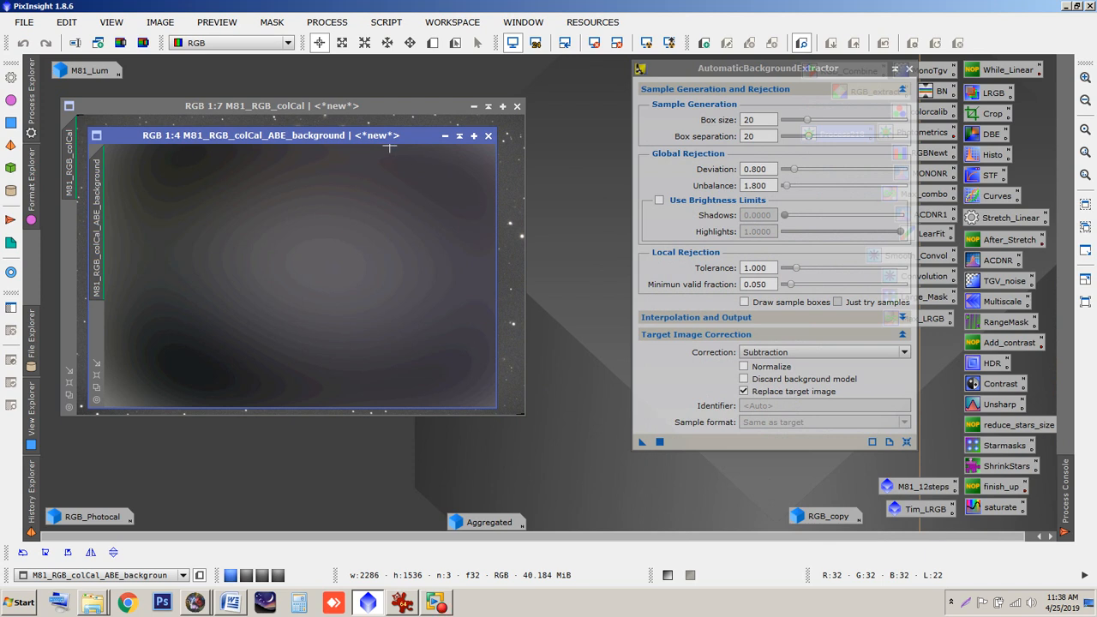
drag(404, 136, 434, 157)
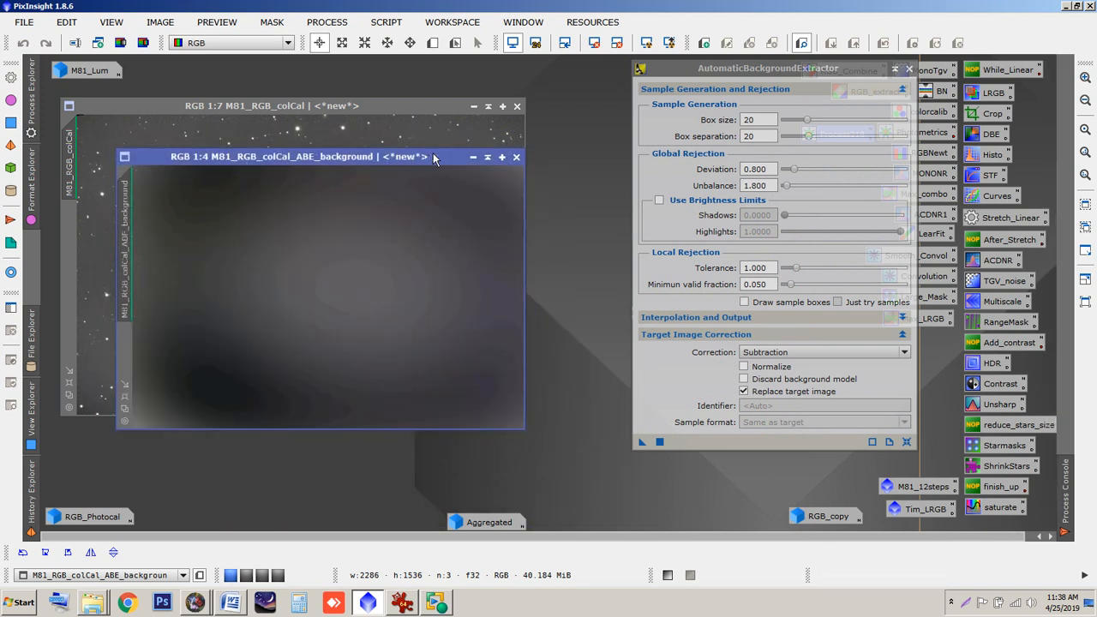
click(516, 157)
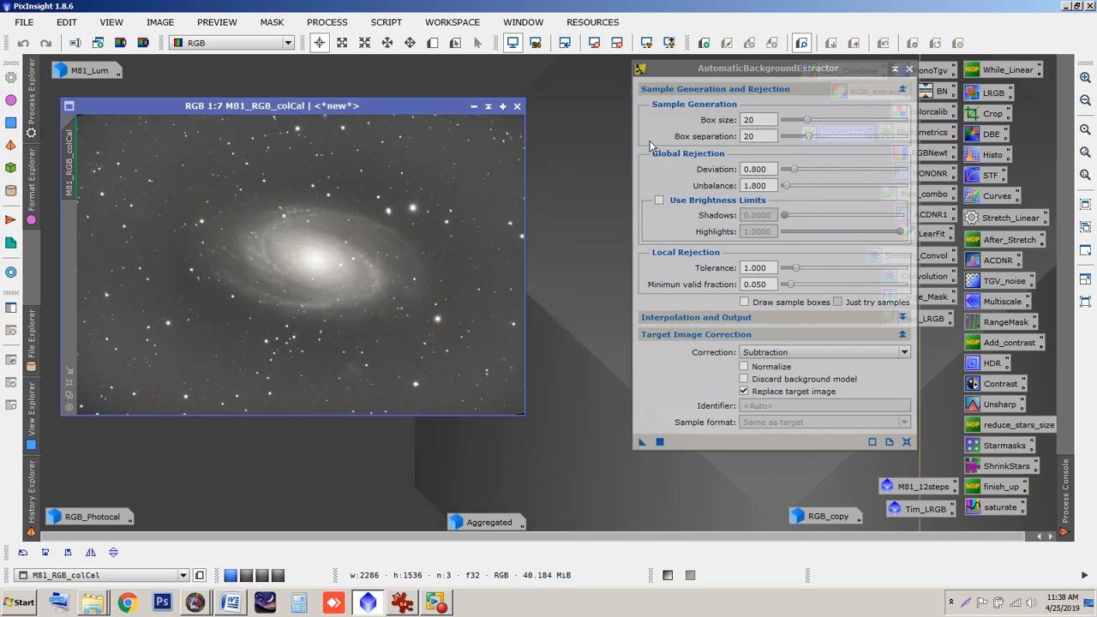
click(909, 70)
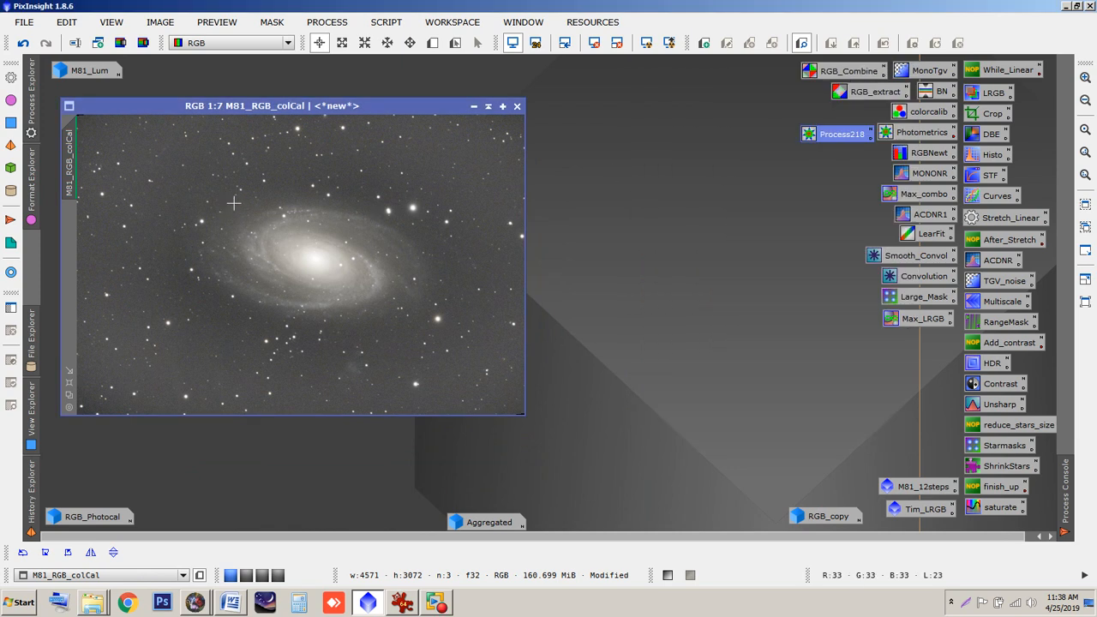
- Examine the galaxy core and the background evenness of the M81_RGB_colCal image at close-up and full-frame scale
scroll(240, 221, up, 5)
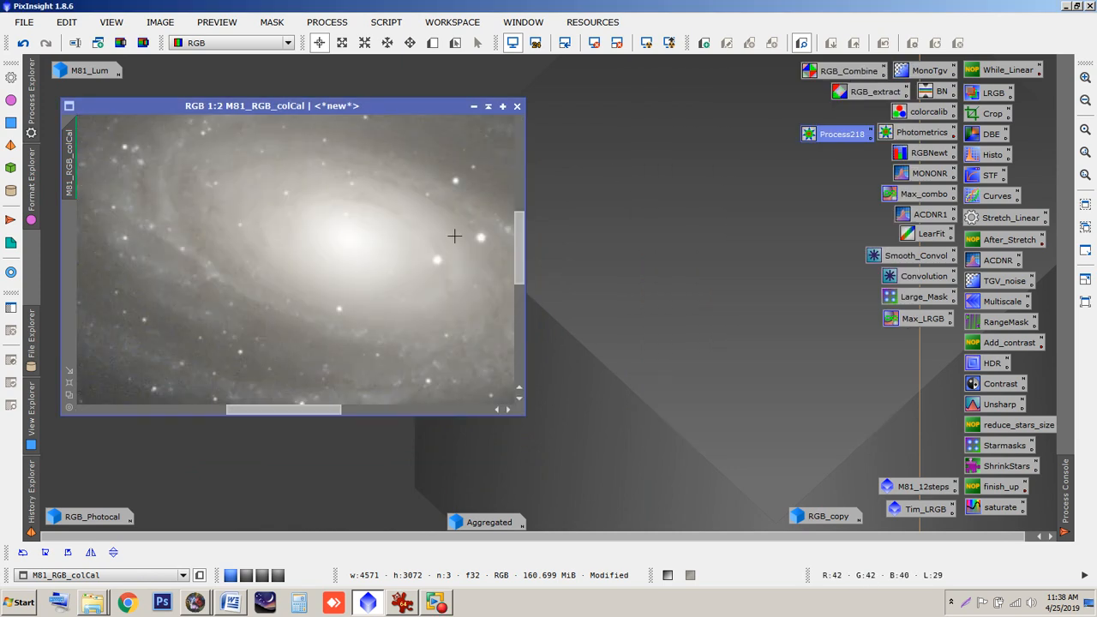
mouse_move(520, 240)
mouse_down()
mouse_move(531, 337)
mouse_move(519, 128)
mouse_move(527, 361)
mouse_move(530, 236)
mouse_up()
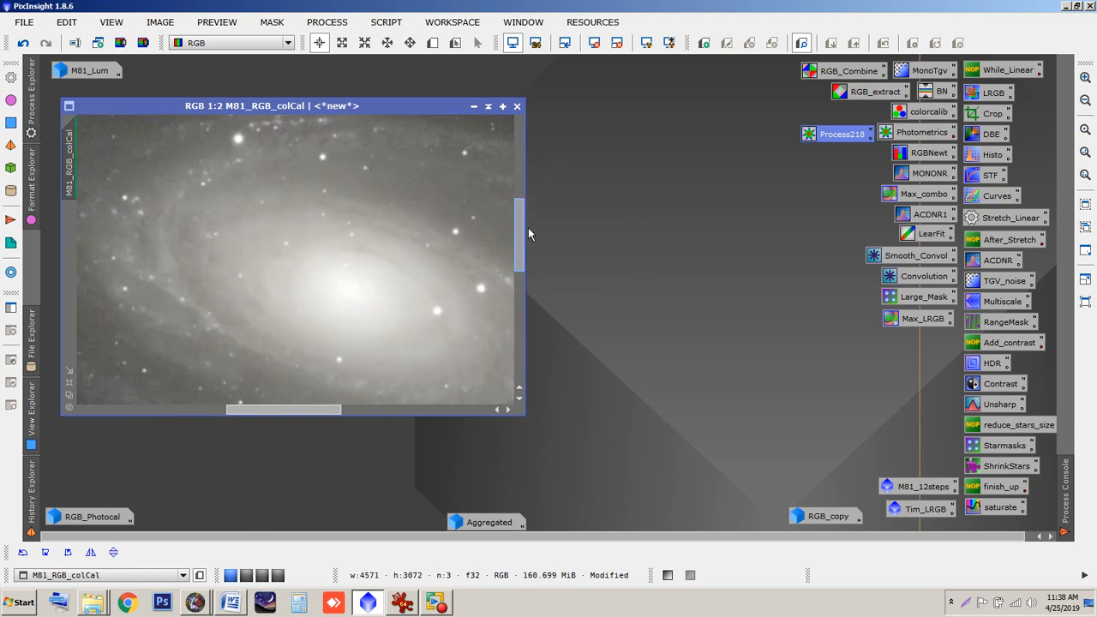
scroll(369, 265, down, 6)
scroll(370, 267, up, 1)
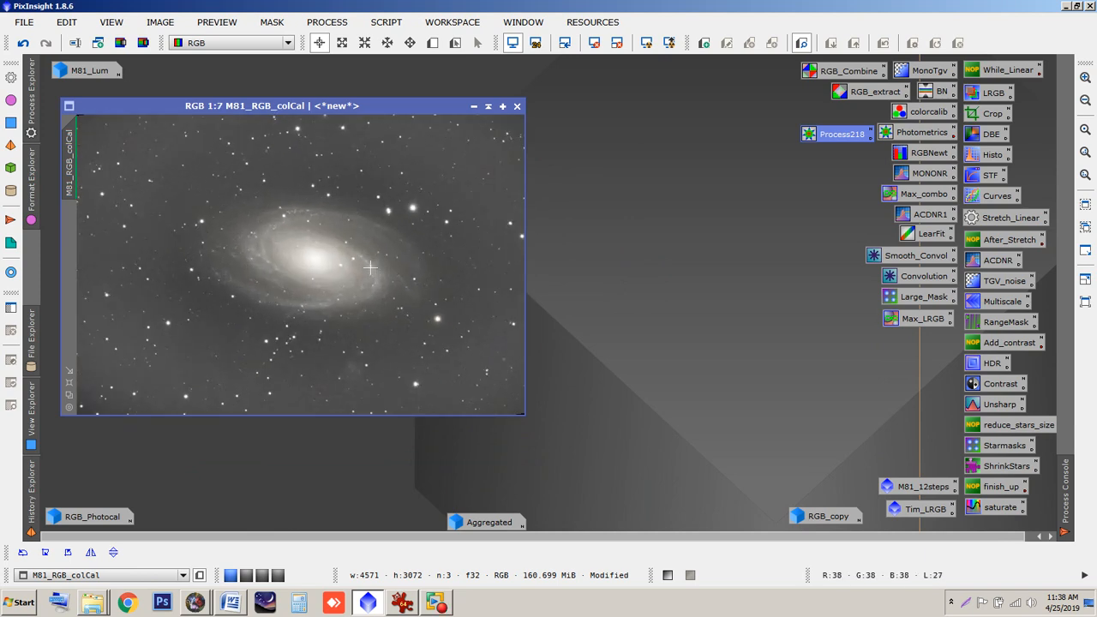
scroll(369, 267, down, 1)
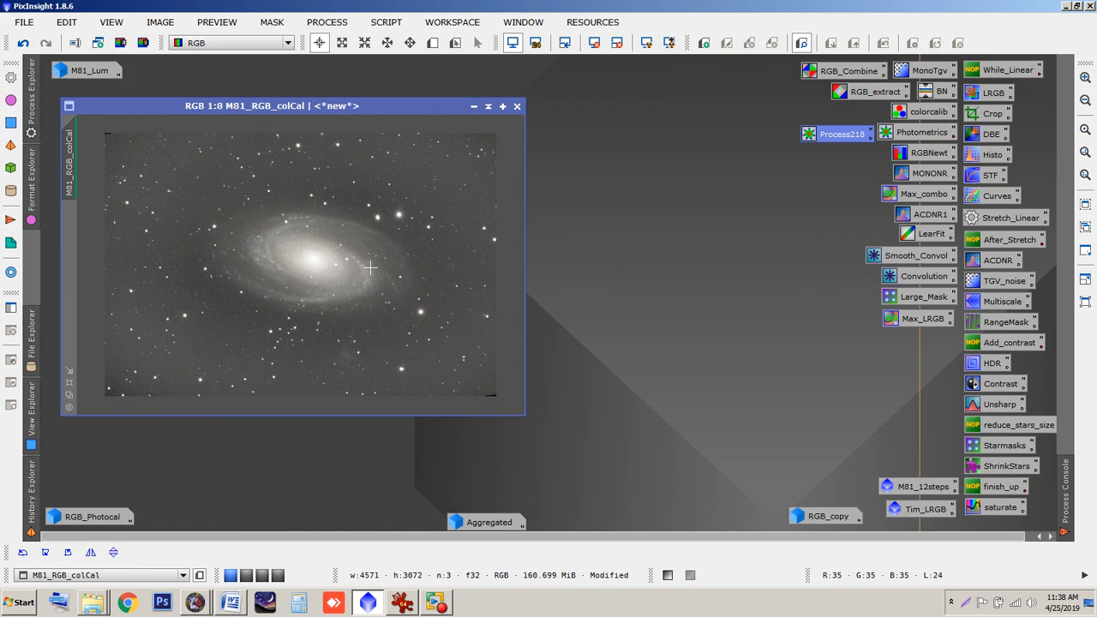
scroll(369, 268, up, 1)
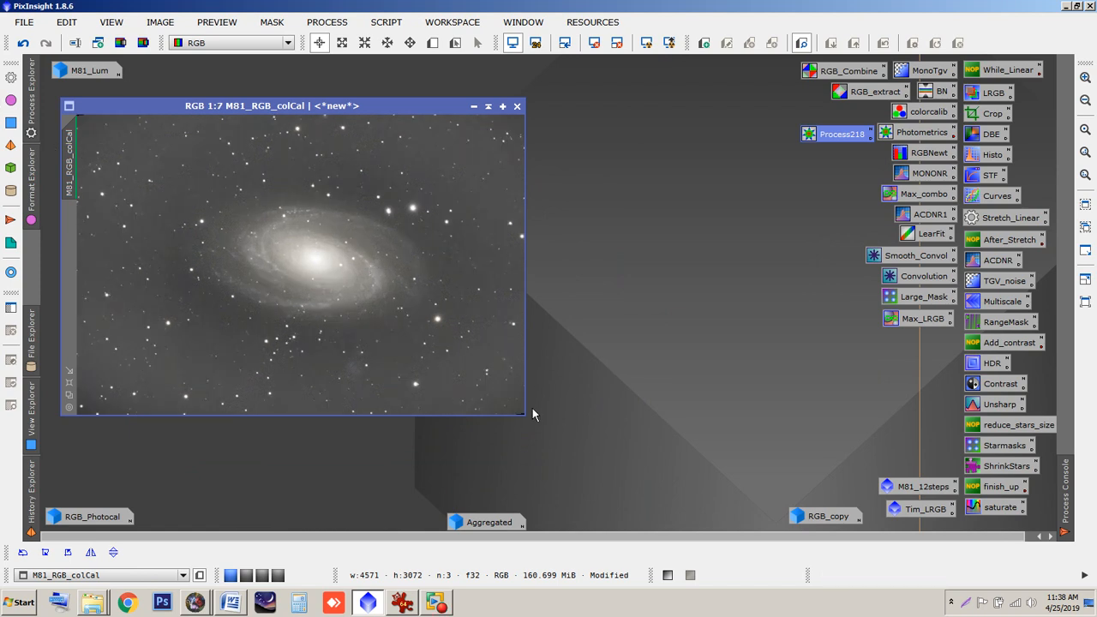
click(622, 234)
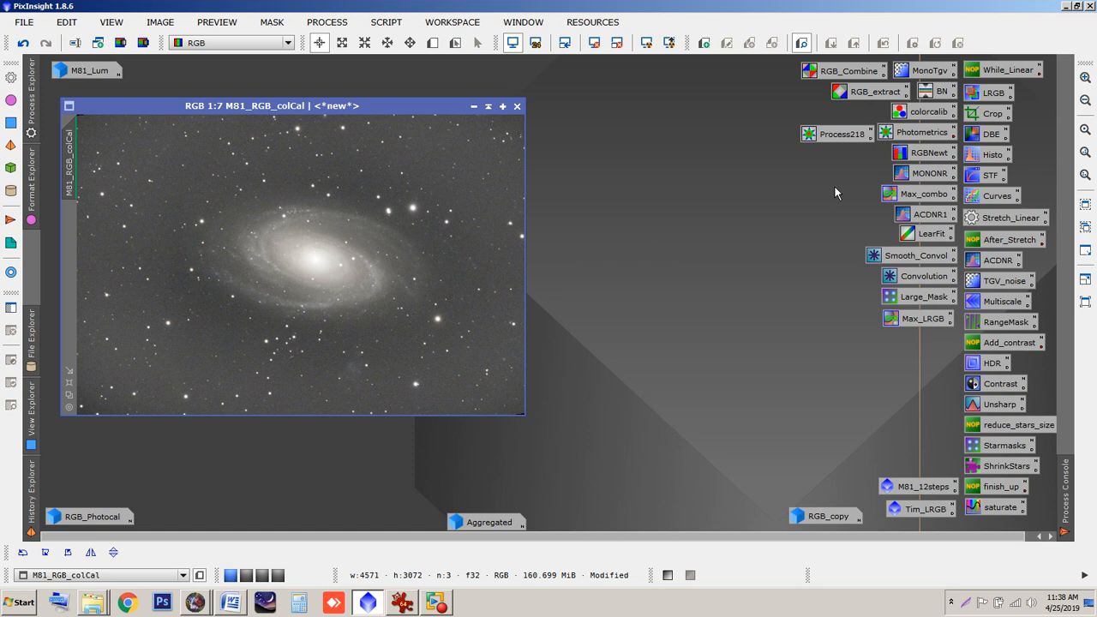
- Open CurvesTransformation with a real-time preview and raise the saturation curve steeply at its low end to check the image's colors
double_click(997, 197)
drag(936, 31, 936, 15)
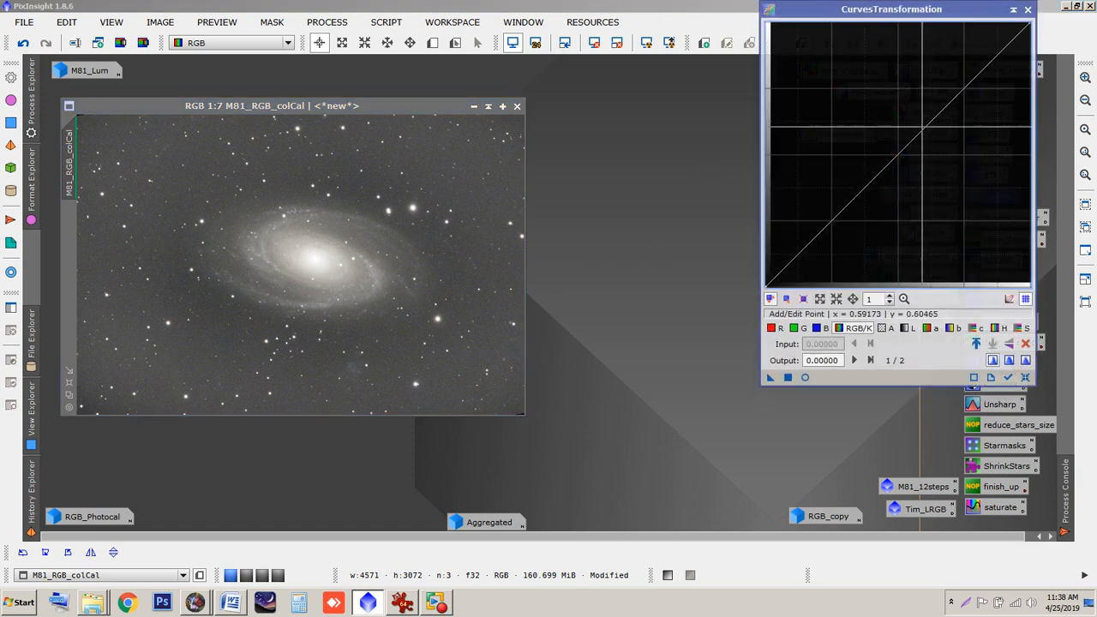
click(804, 377)
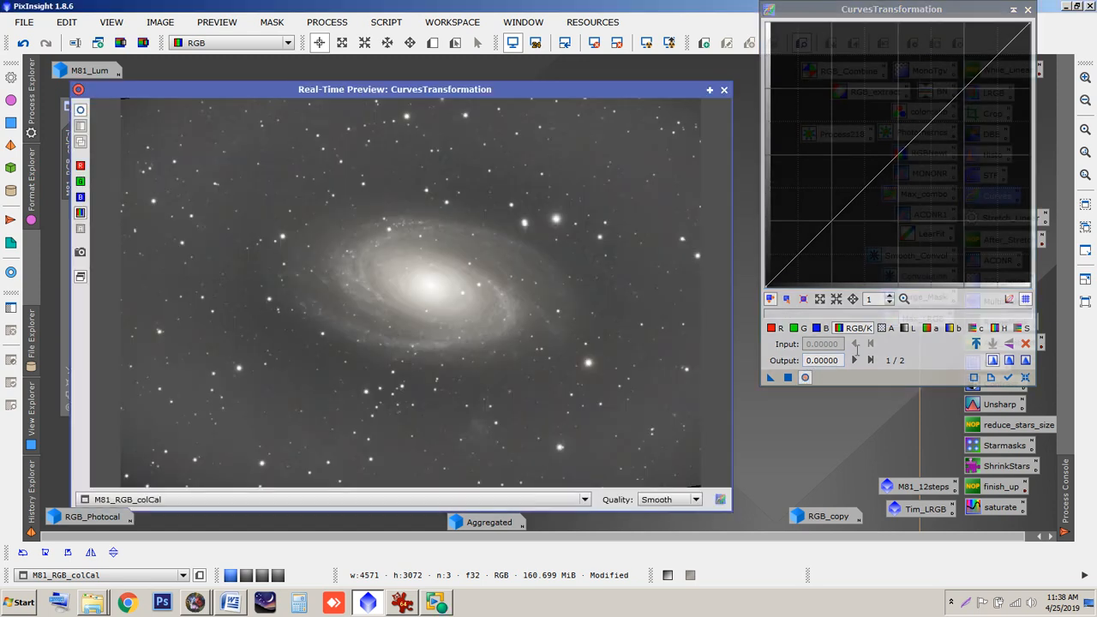
click(1026, 329)
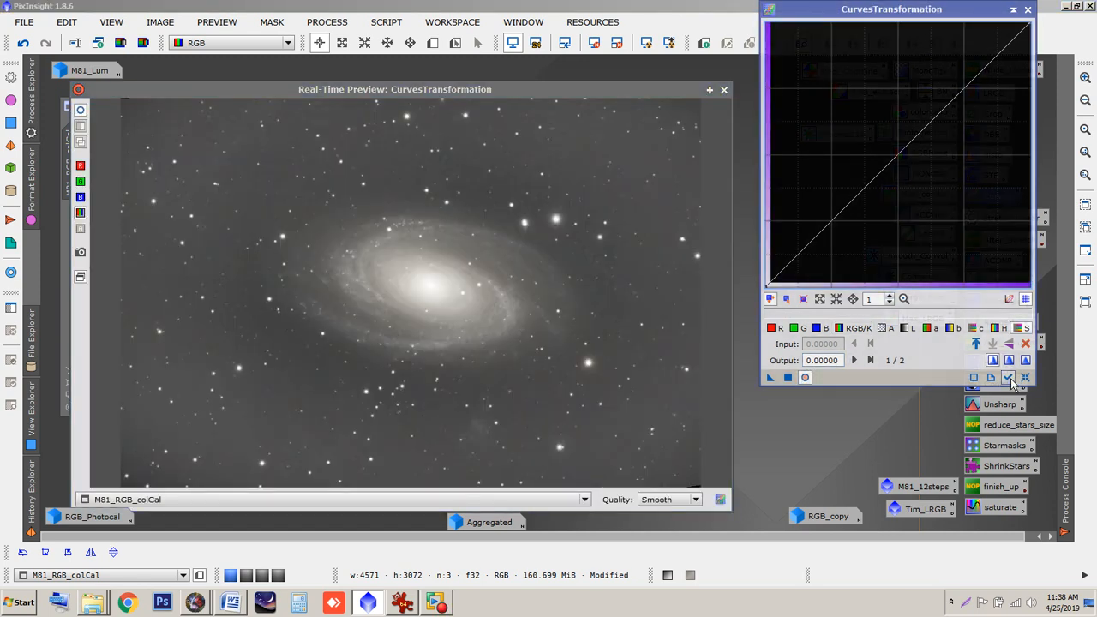
drag(806, 251, 788, 208)
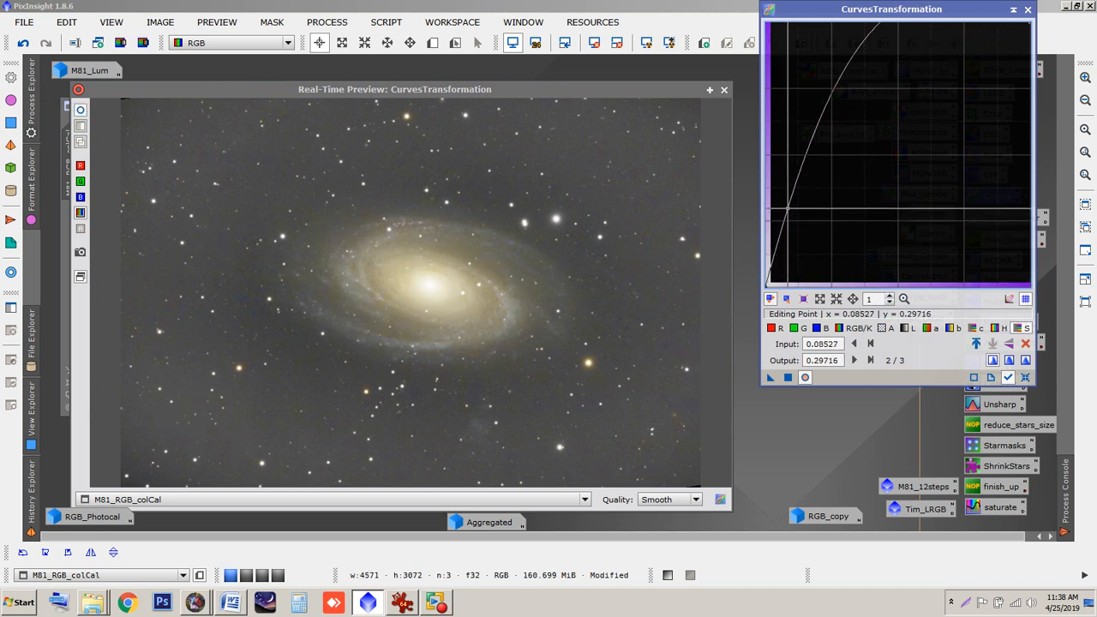
- Bring the saturation curve point back close to the diagonal and close the real-time preview without applying
drag(788, 209, 811, 243)
drag(927, 13, 958, 70)
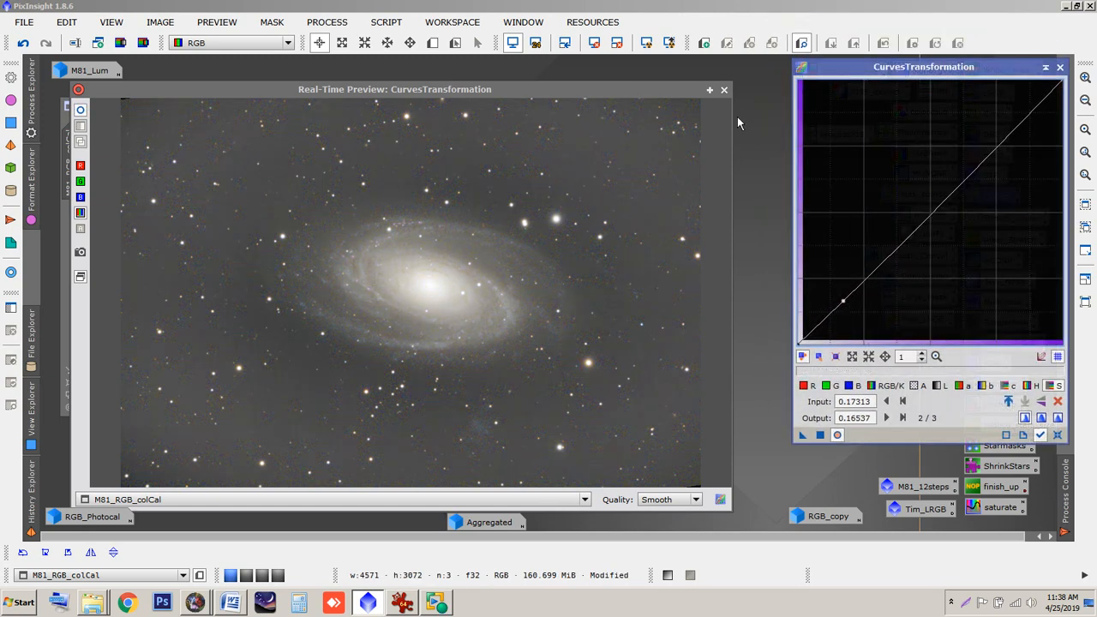
click(723, 89)
- Apply SCNR to M81_RGB_colCal to remove green with Average Neutral protection, amount 1.00 and lightness preserved, and close SCNR
drag(852, 72, 611, 379)
drag(374, 107, 373, 96)
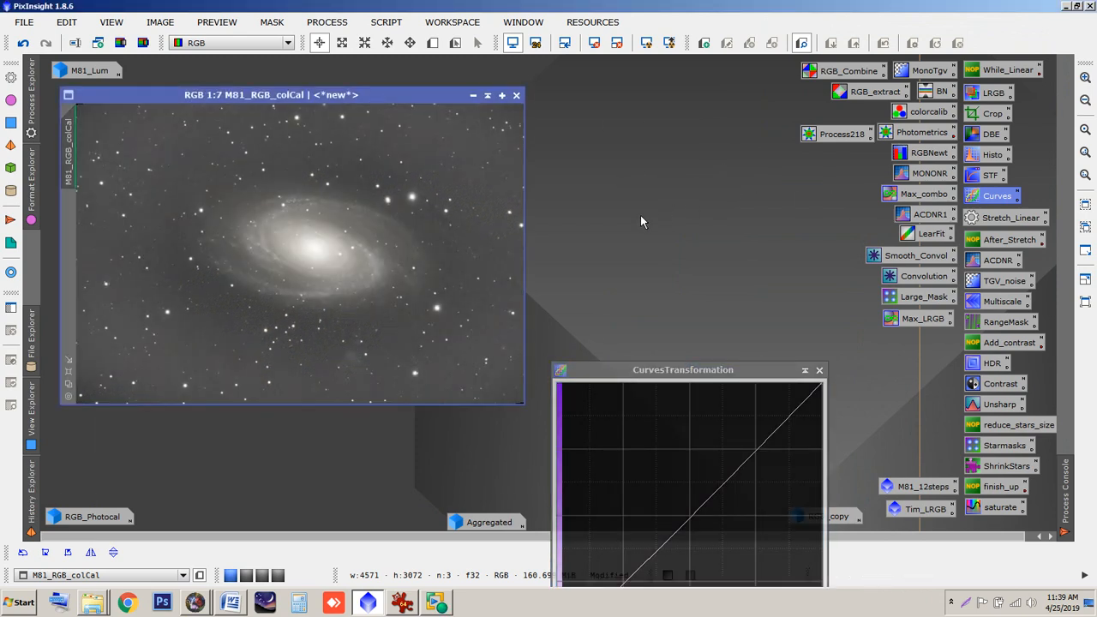
click(327, 21)
mouse_move(393, 21)
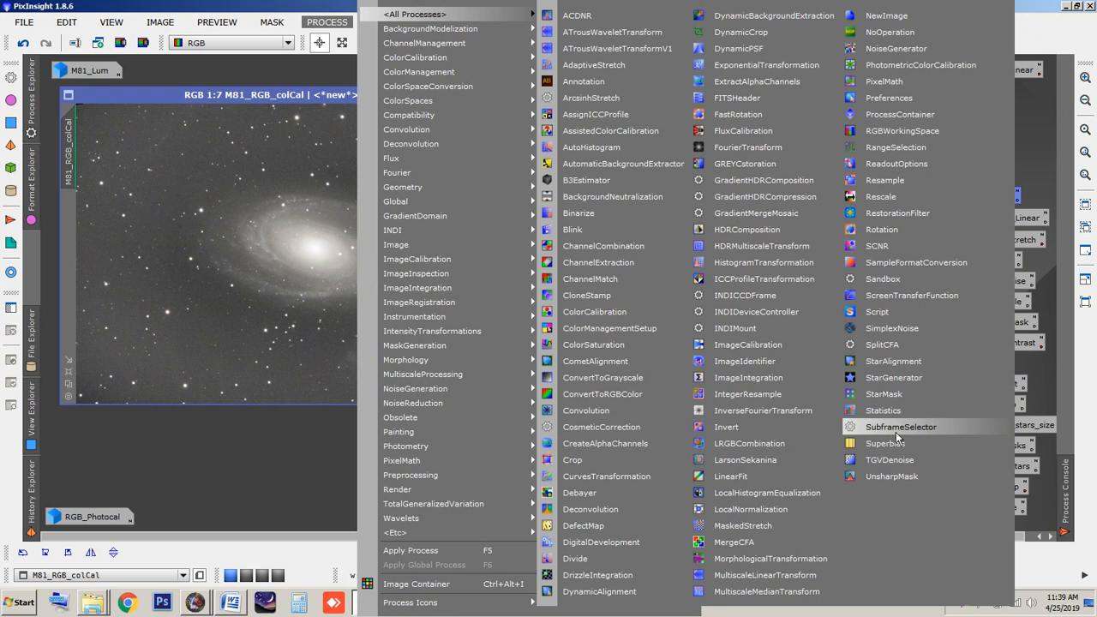
click(879, 247)
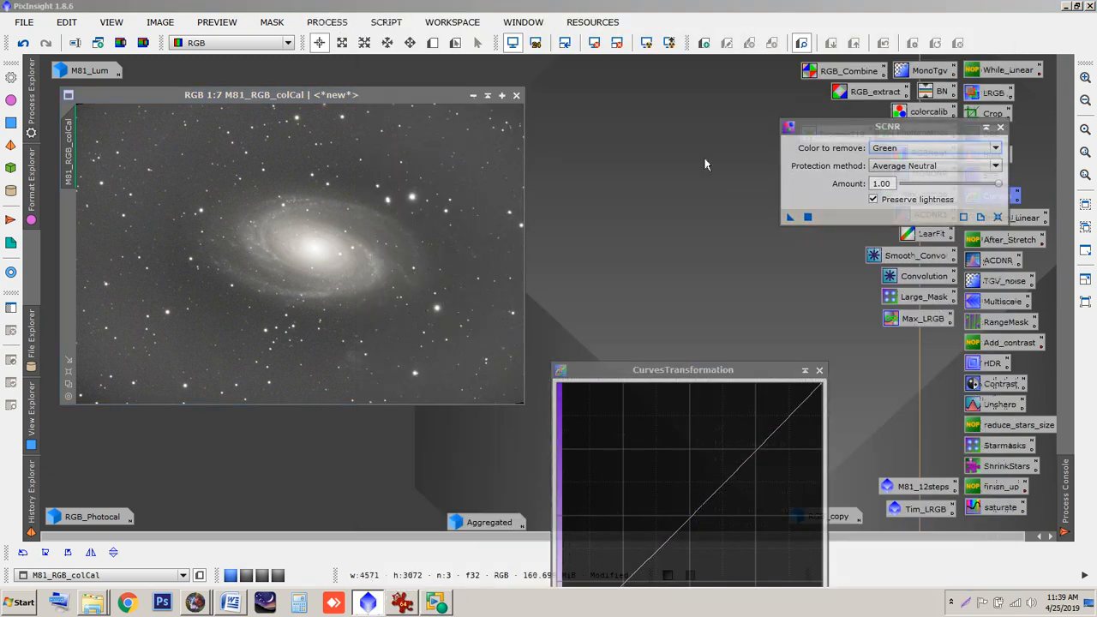
drag(856, 128, 640, 93)
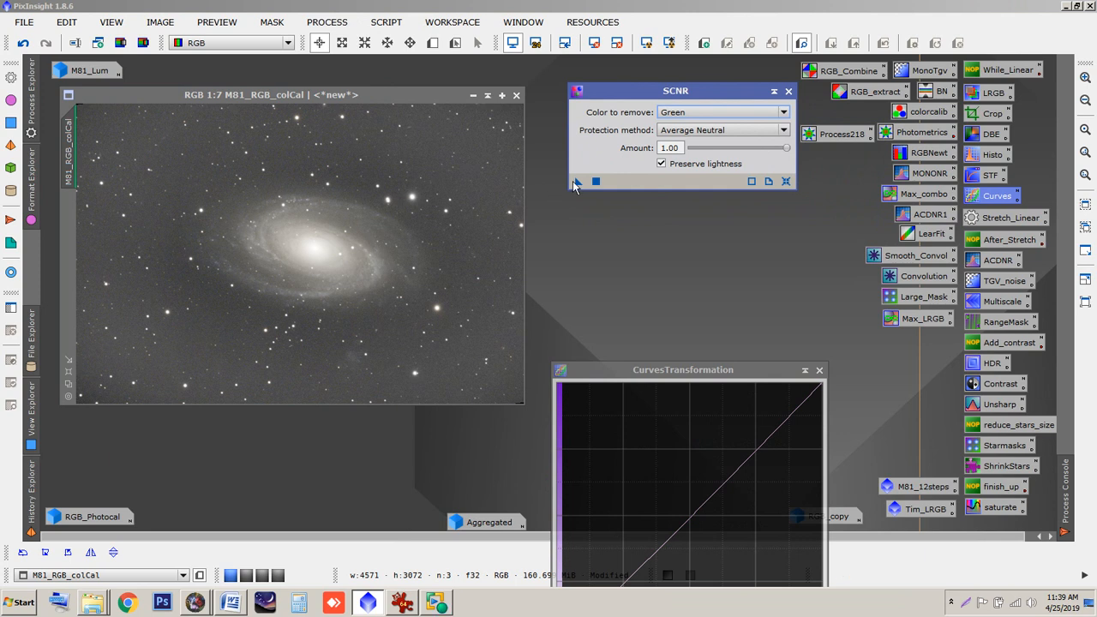
drag(576, 180, 431, 336)
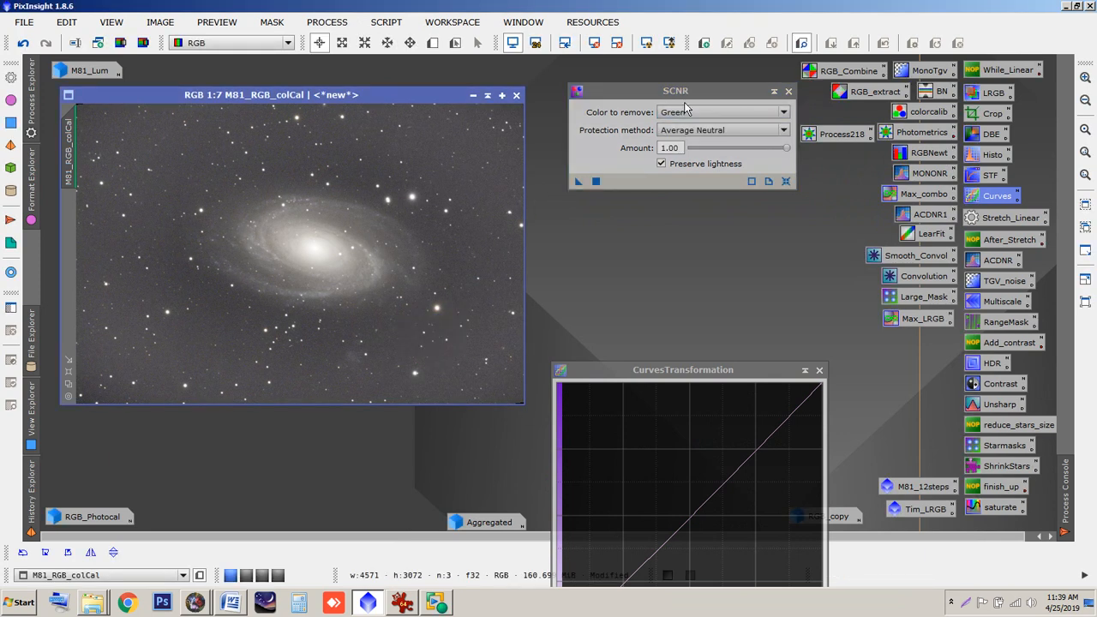
click(776, 91)
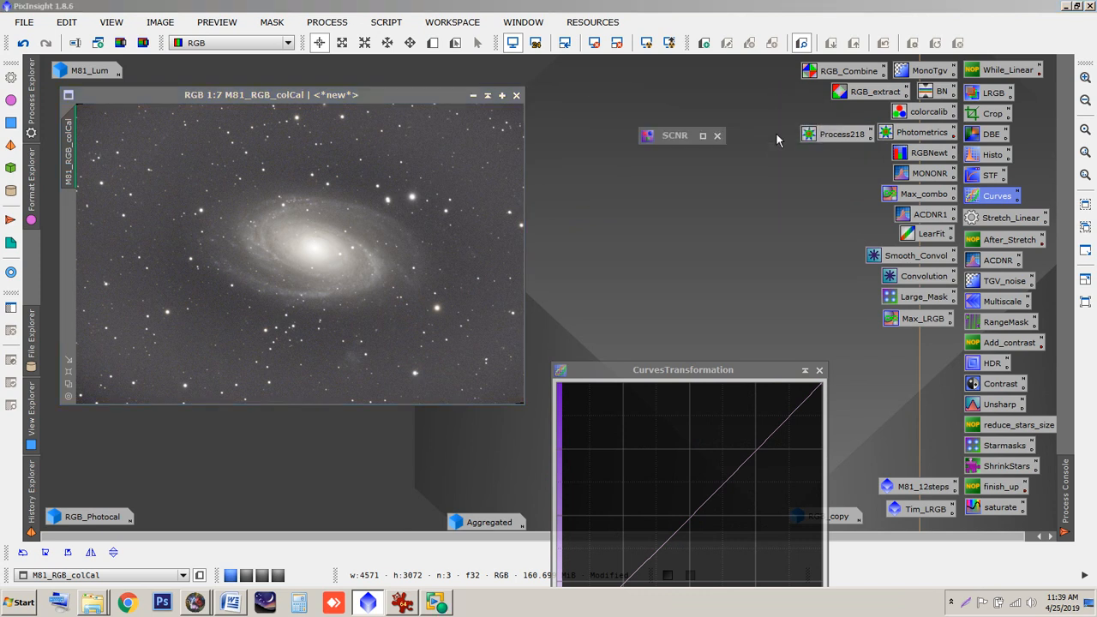
click(716, 135)
- Reopen the CurvesTransformation real-time preview and shift the saturation curve's point to check the colors of M81_RGB_colCal
drag(651, 369, 802, 16)
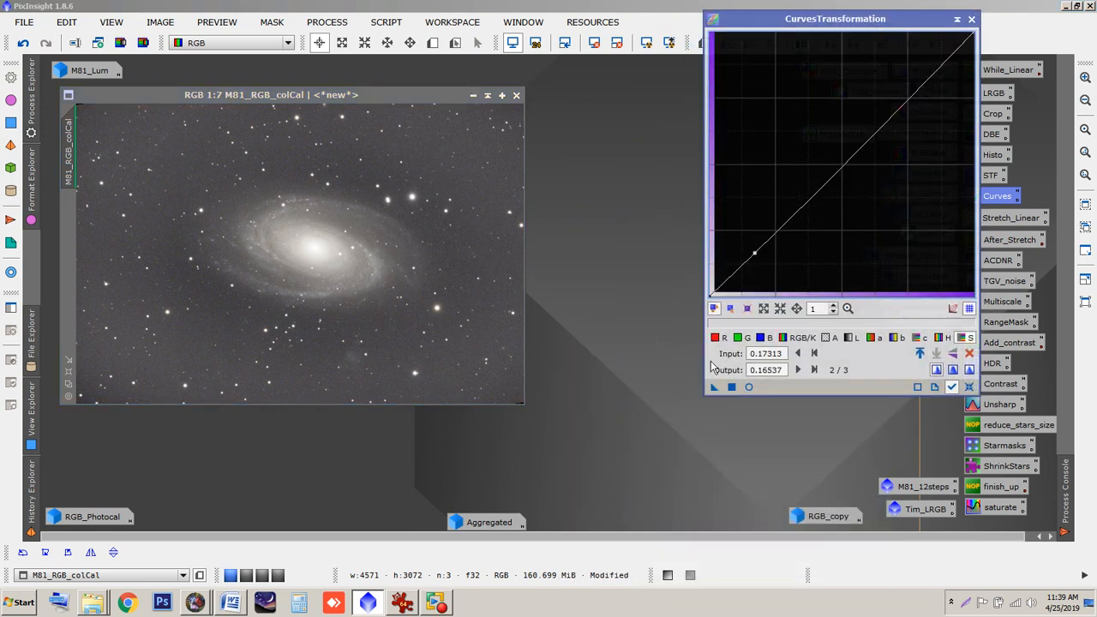
click(749, 387)
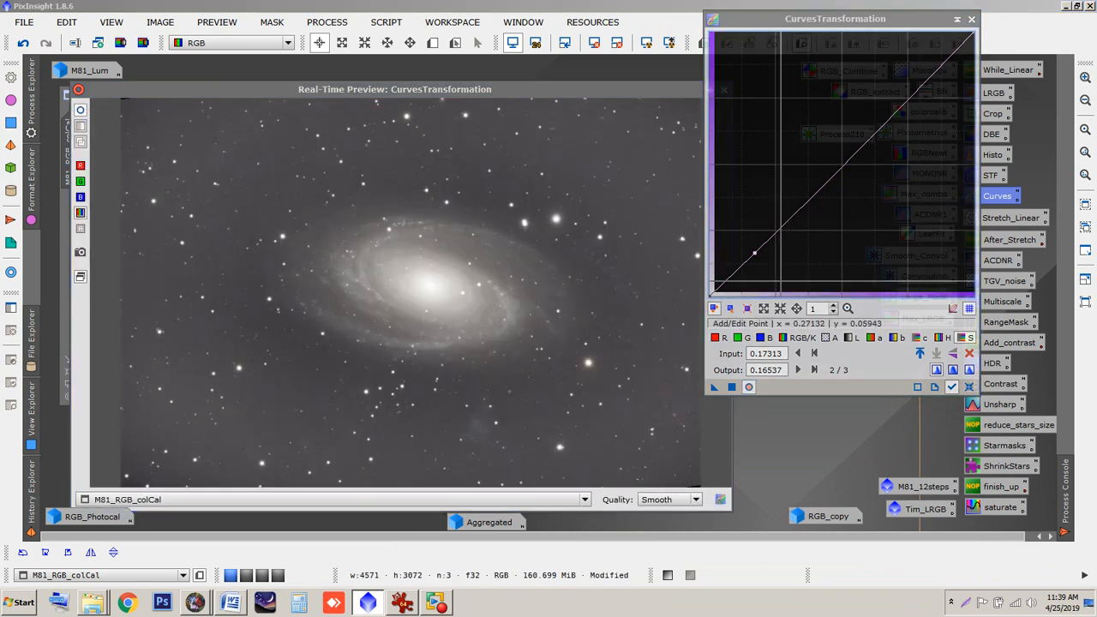
drag(776, 29, 820, 45)
drag(799, 268, 842, 223)
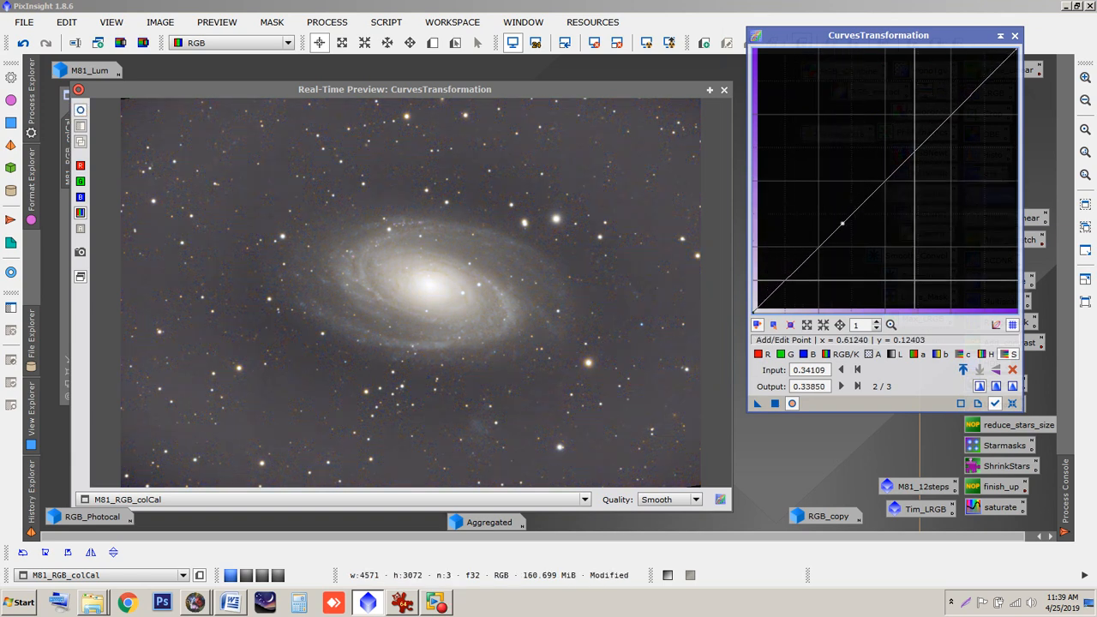
- Reset the saturation curve and close CurvesTransformation and the real-time preview without applying
click(1012, 369)
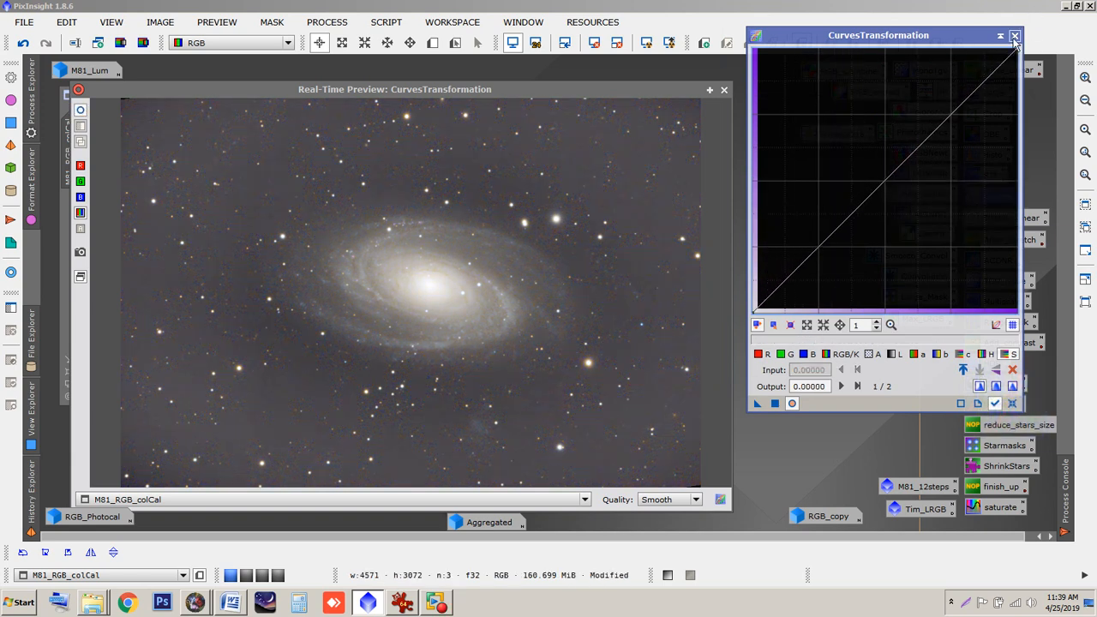
click(1014, 36)
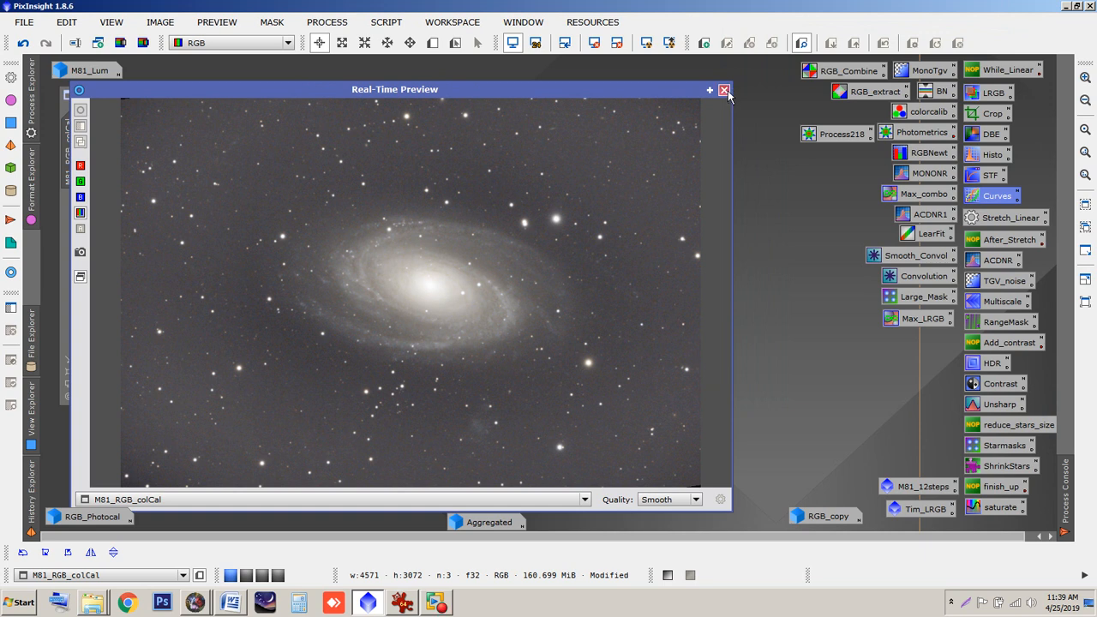
click(724, 90)
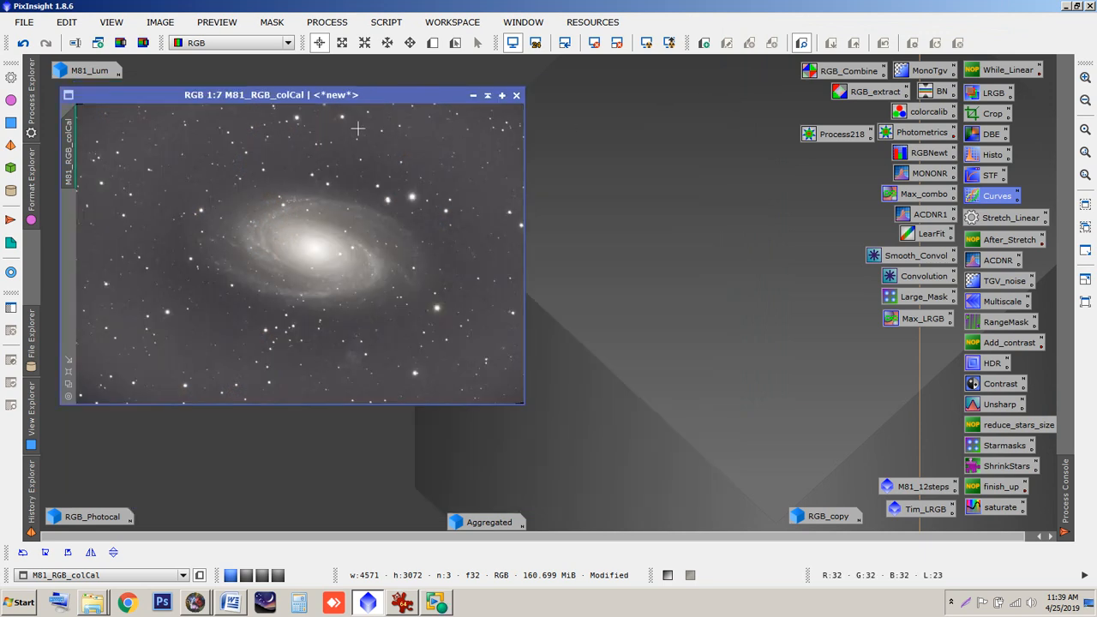
- Reset and recompute the automatic screen stretch of M81_RGB_colCal and examine the image up close
click(617, 43)
click(646, 43)
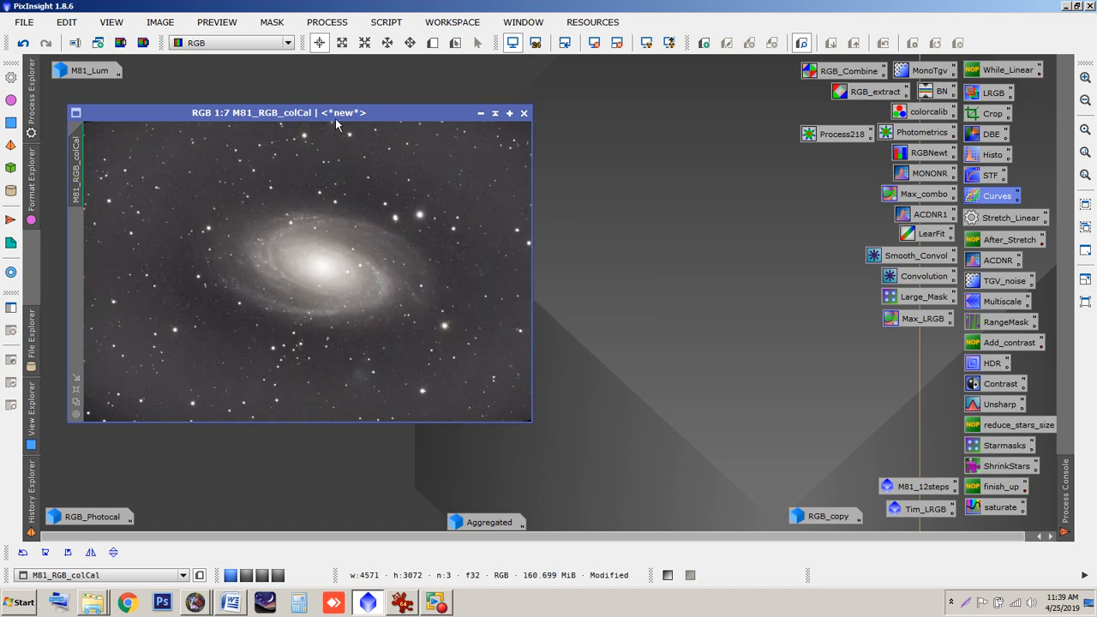
drag(335, 118, 331, 110)
scroll(403, 244, up, 4)
mouse_move(518, 248)
mouse_down()
mouse_move(518, 353)
mouse_move(518, 130)
mouse_move(518, 269)
mouse_up()
scroll(467, 290, down, 6)
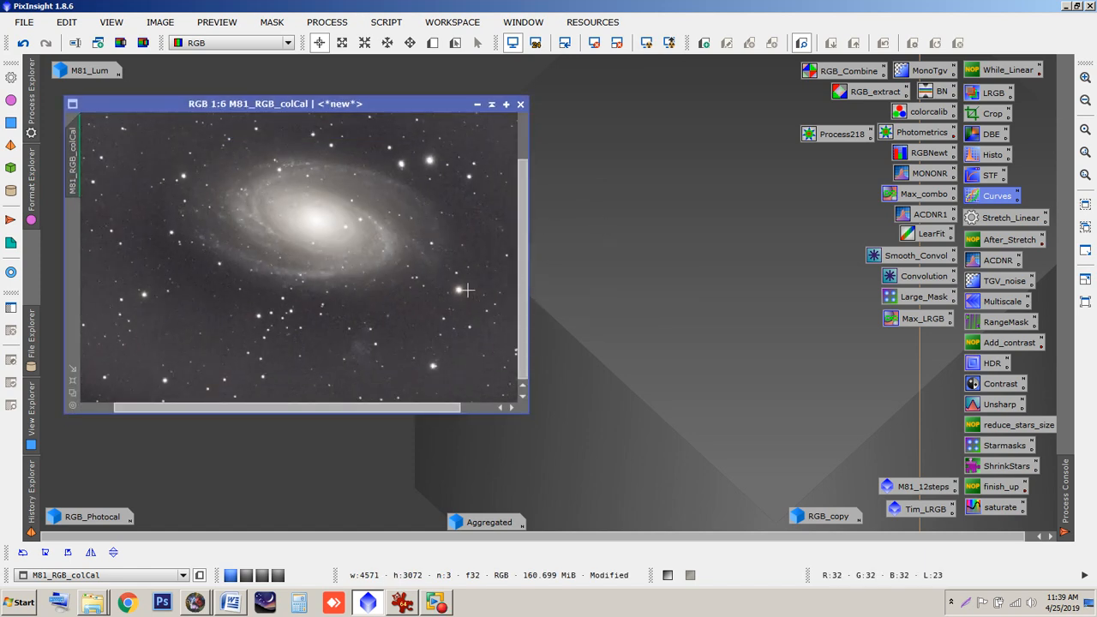
scroll(467, 289, up, 1)
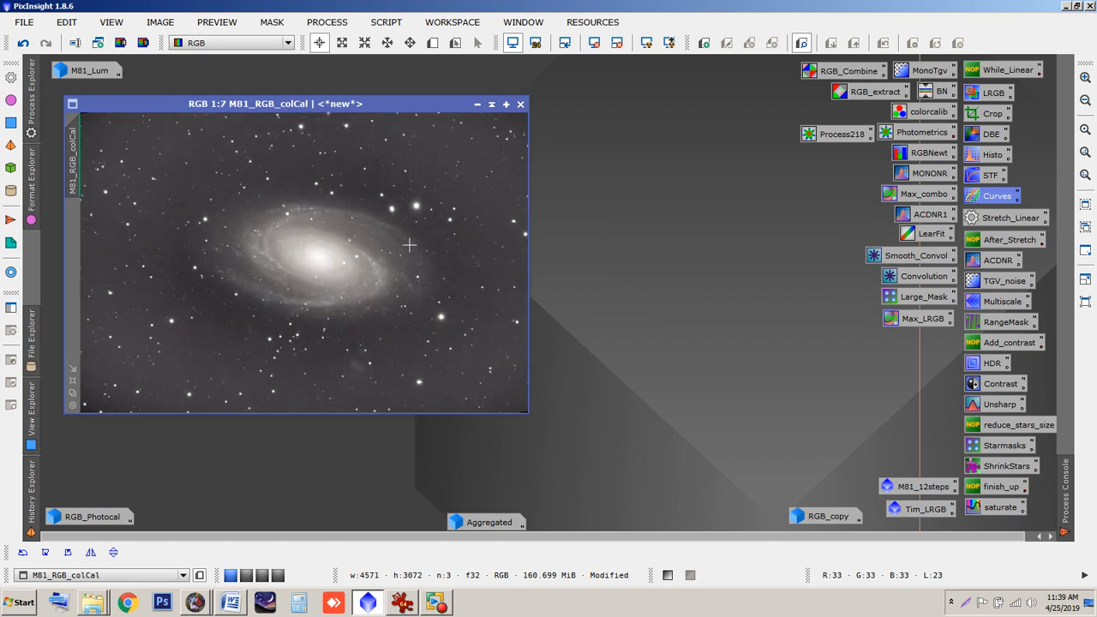
- Restore the M81_Lum image, overlay it on M81_RGB_colCal to compare the two, and minimize it again
double_click(86, 70)
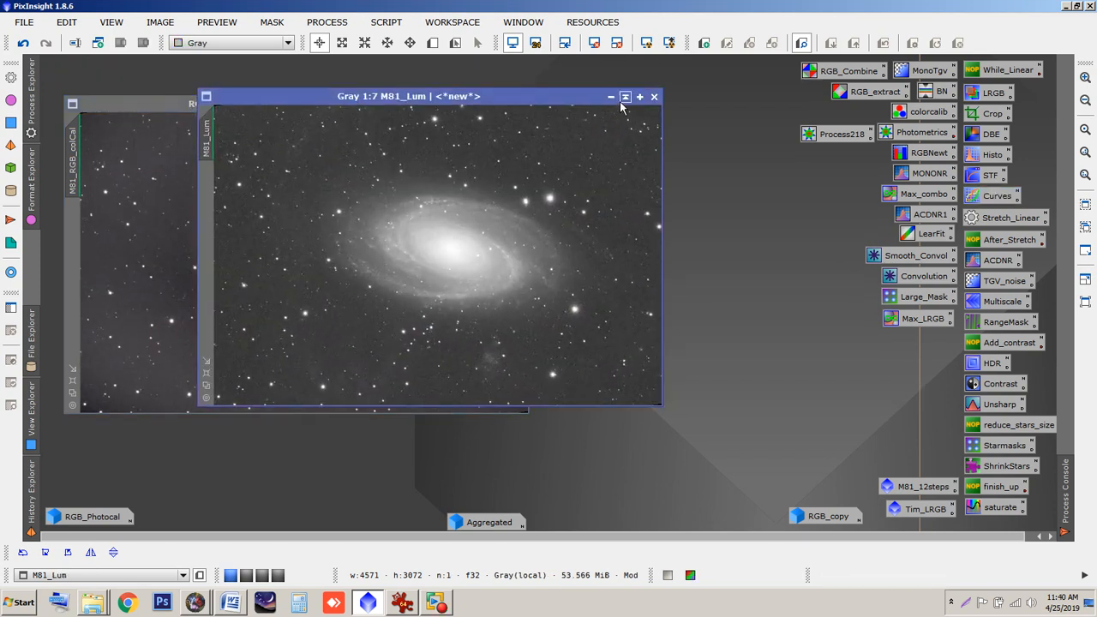
drag(531, 96, 398, 103)
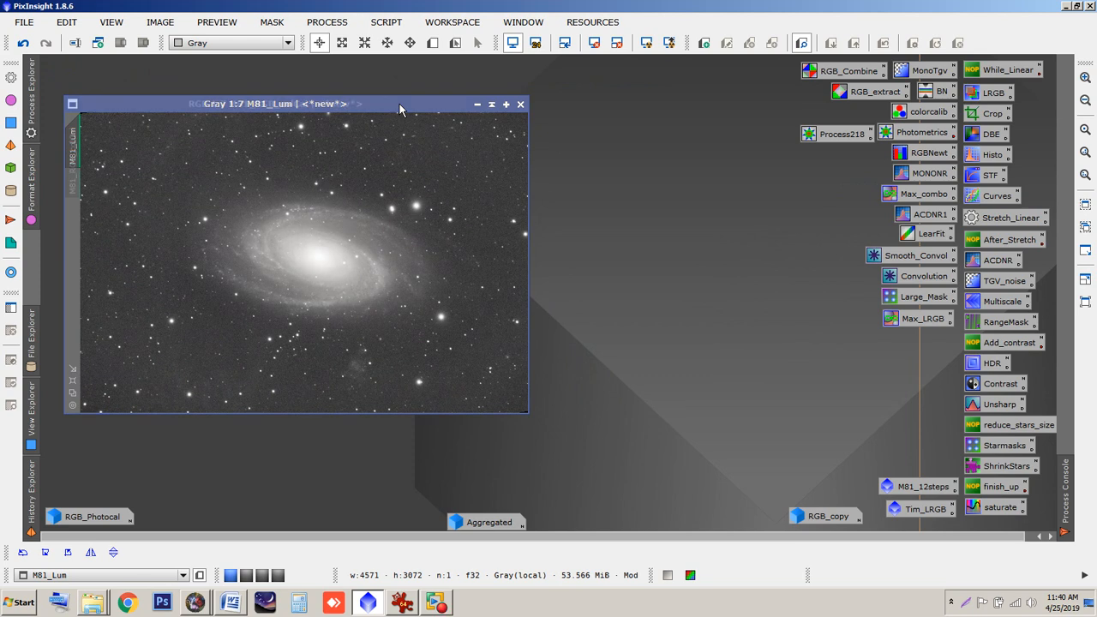
click(477, 103)
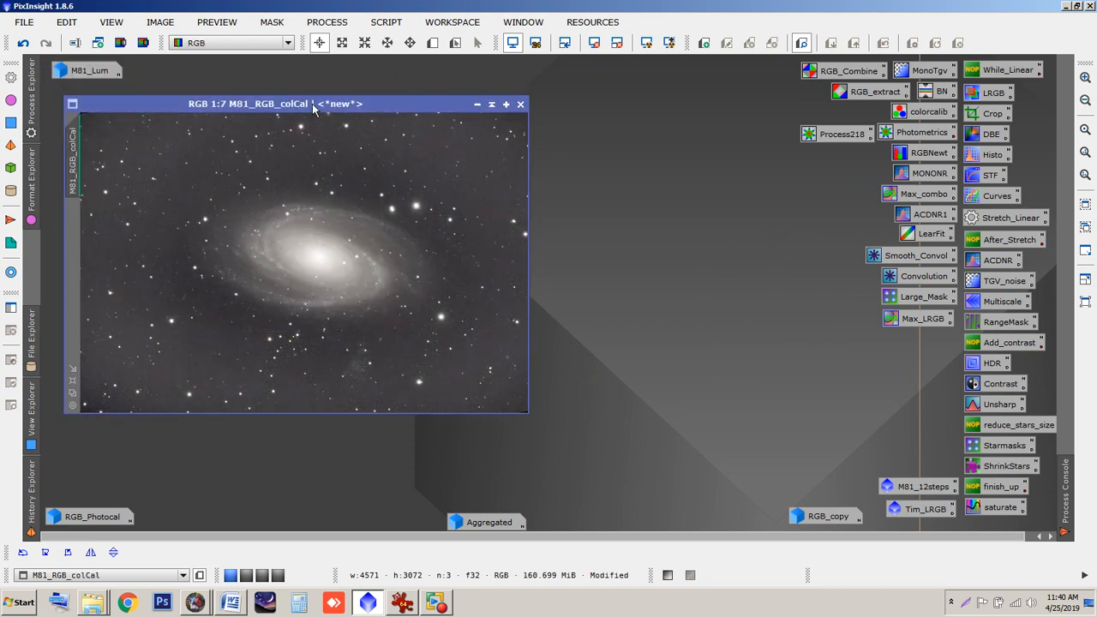
drag(324, 108, 334, 112)
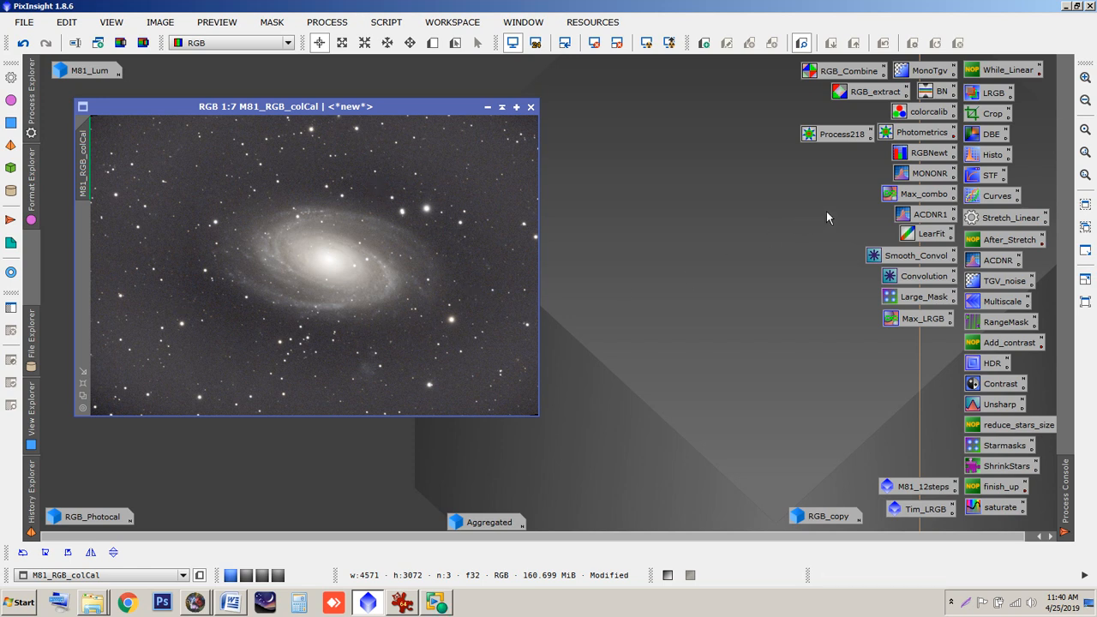
- Move the Process218 icon beside the RGB_Combine icon and reposition the M81_RGB_colCal window
drag(829, 141, 751, 75)
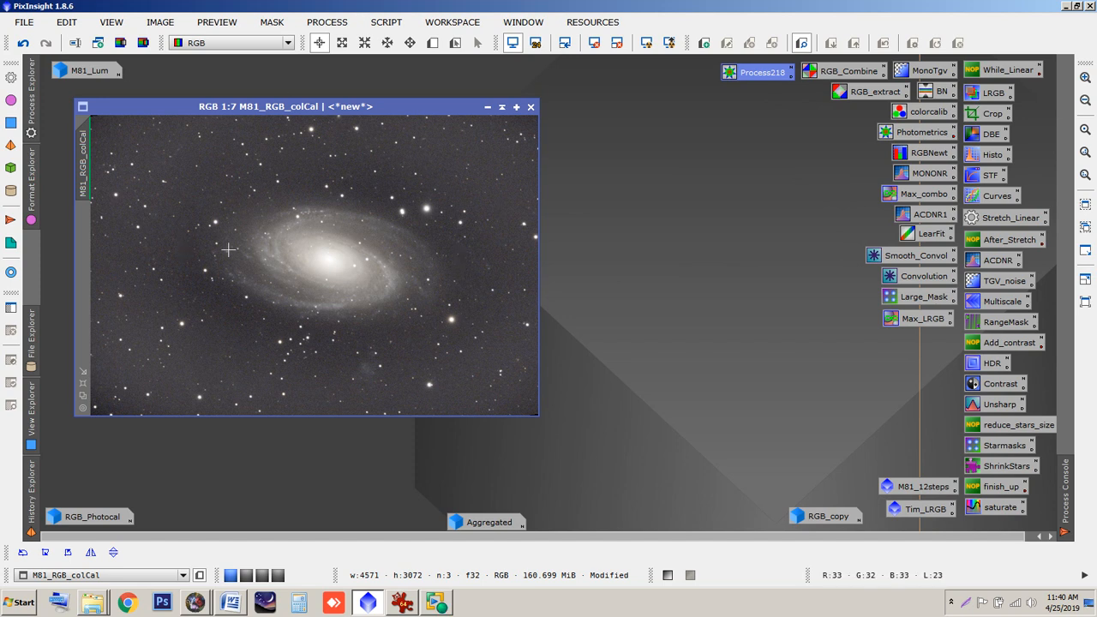
drag(343, 106, 319, 96)
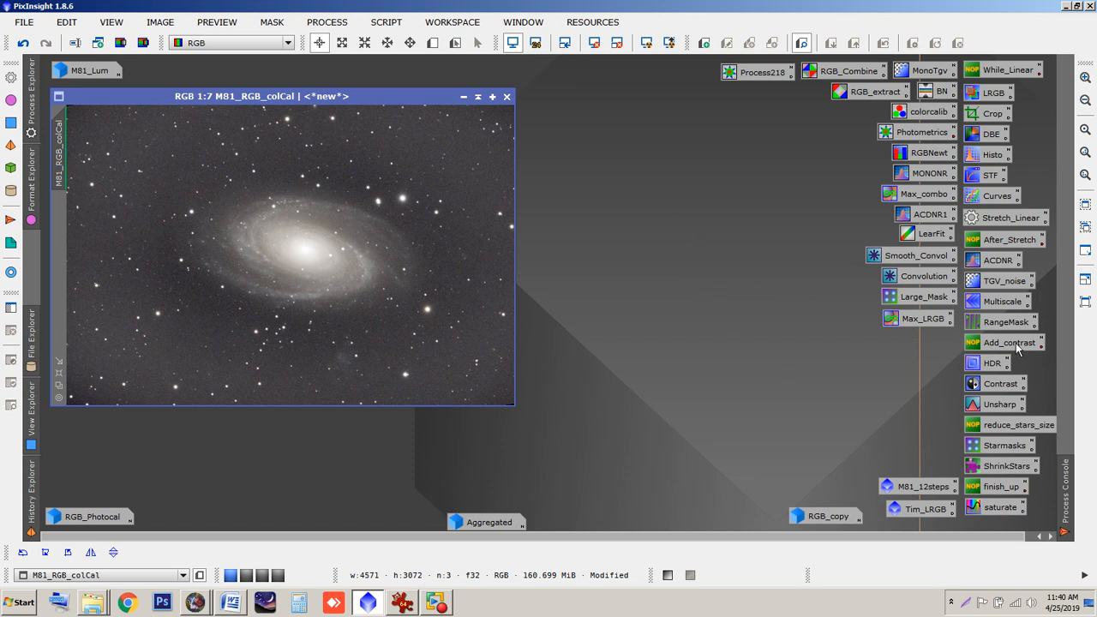
- Open MultiscaleLinearTransform and place it clear of the M81_RGB_colCal image
double_click(1004, 304)
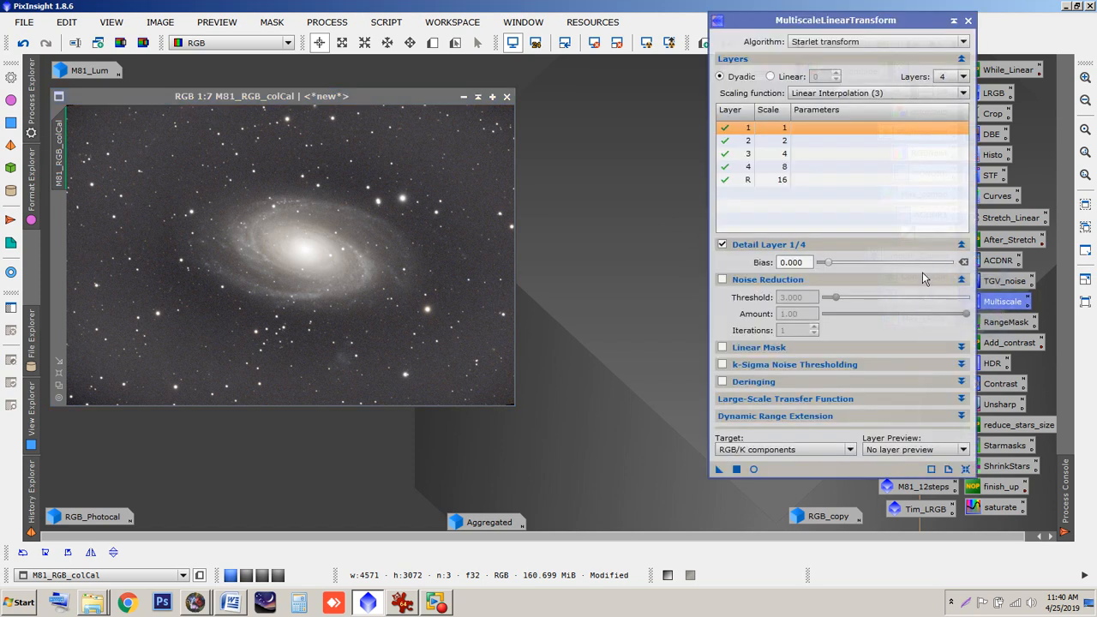
click(967, 22)
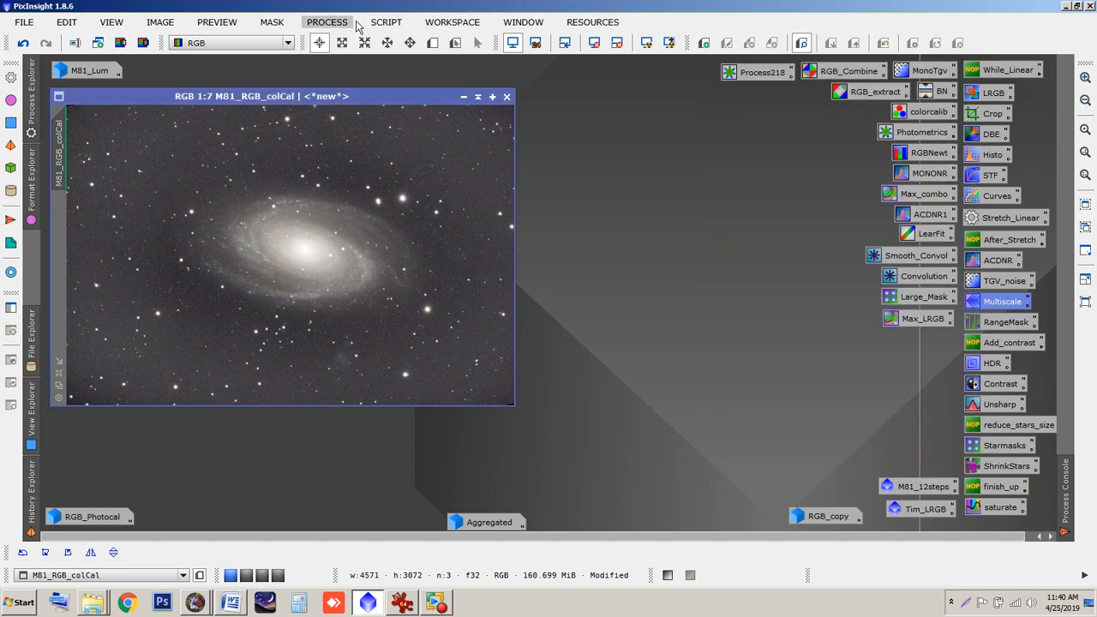
click(343, 24)
mouse_move(412, 15)
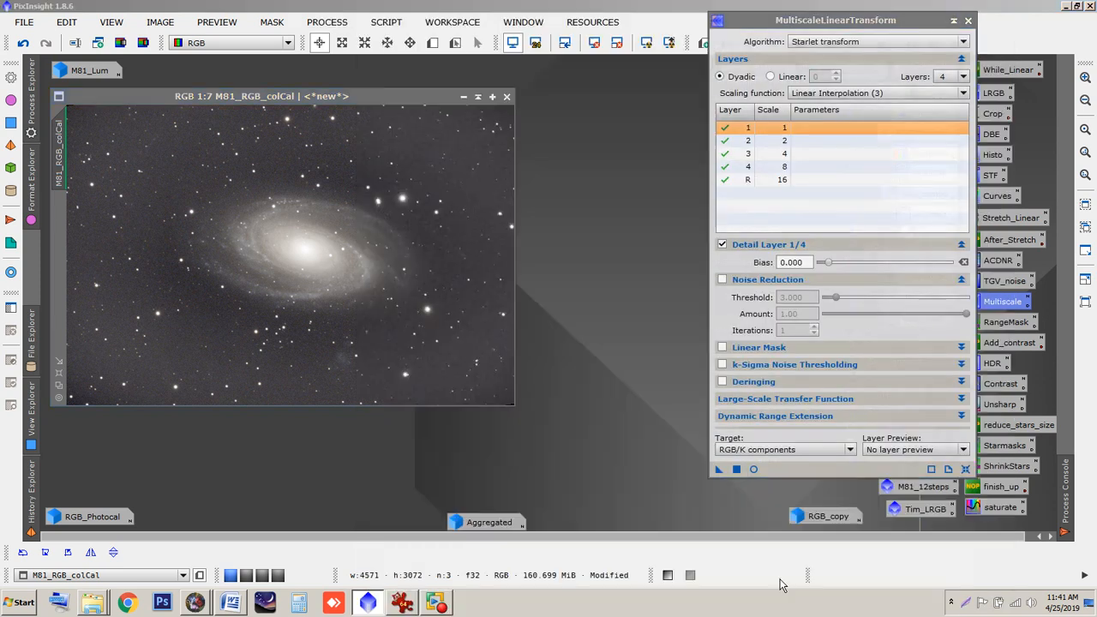
click(781, 578)
drag(768, 28, 665, 37)
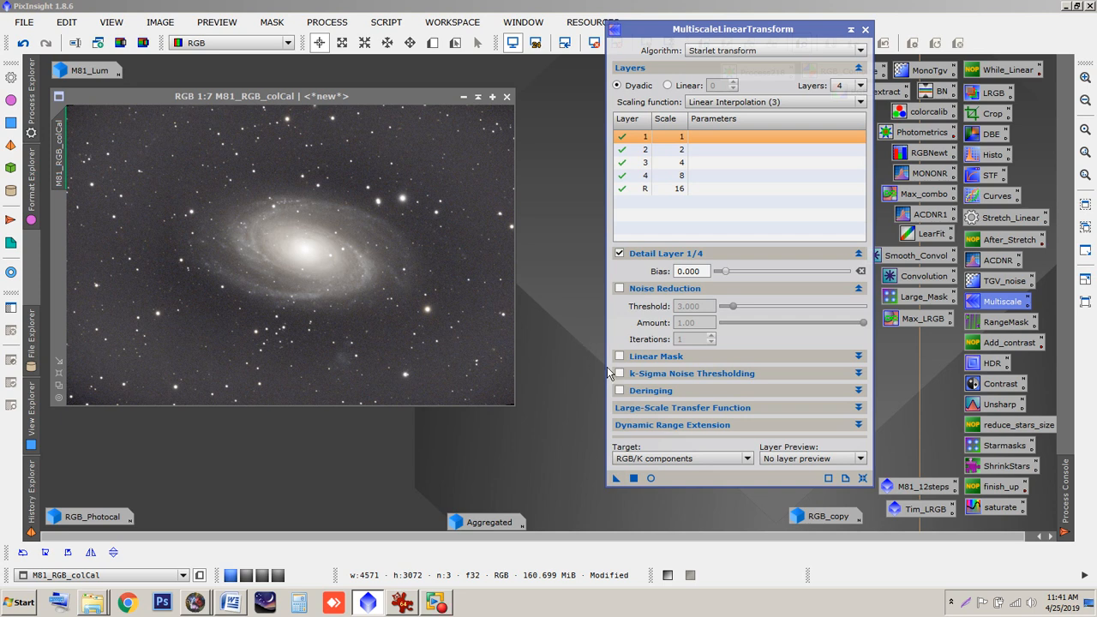
drag(733, 31, 907, 30)
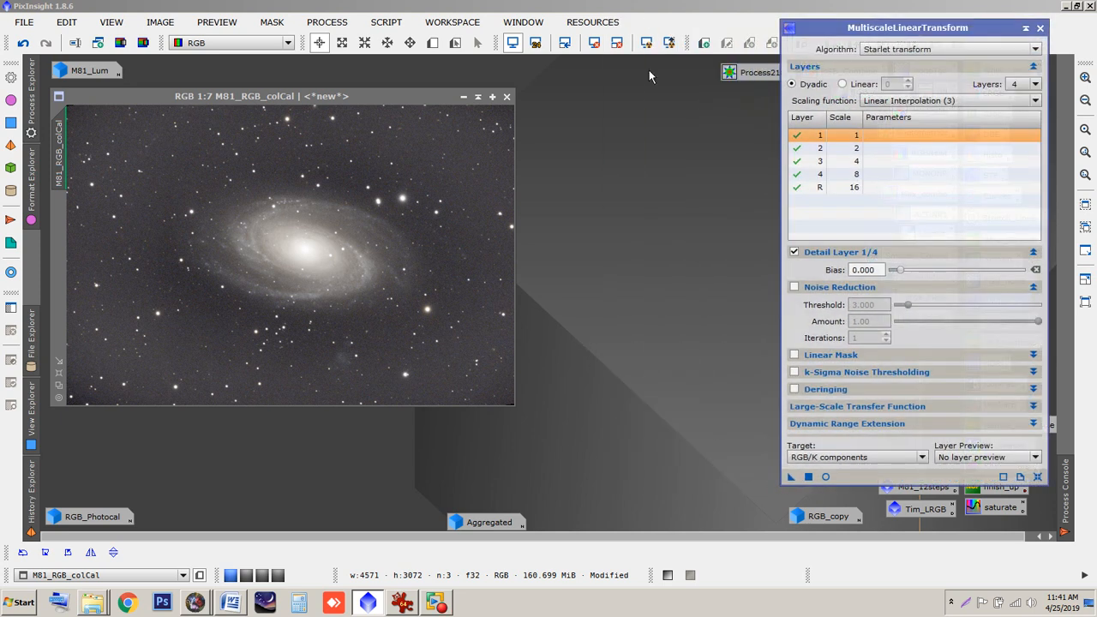
- Examine the noise in the galaxy core and background of M81_RGB_colCal up close, and return to the full view
drag(388, 101, 411, 100)
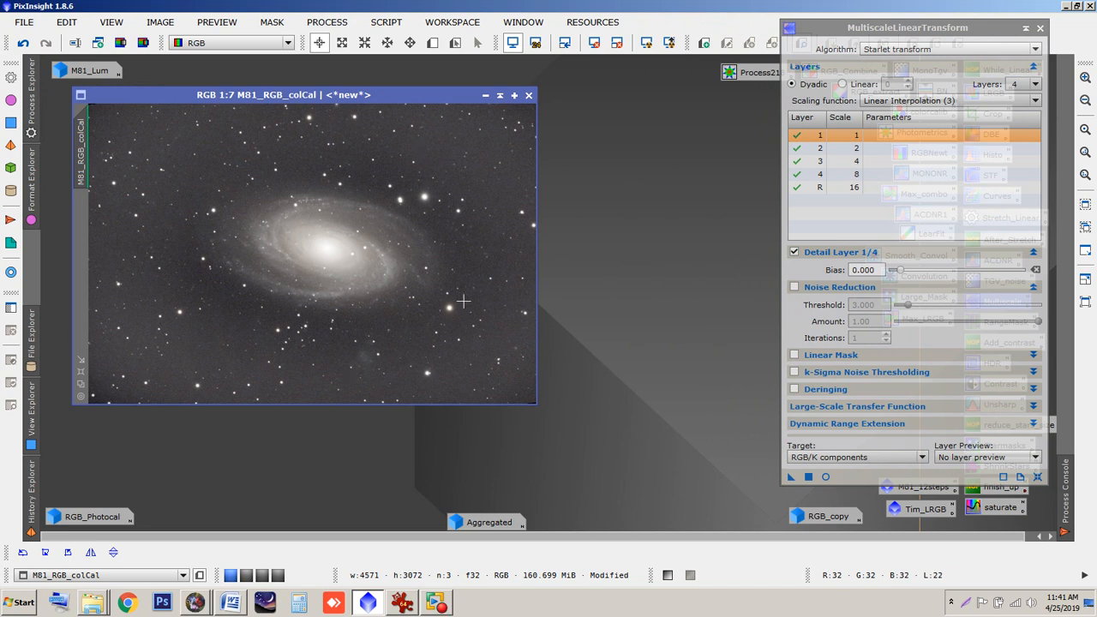
scroll(380, 252, up, 7)
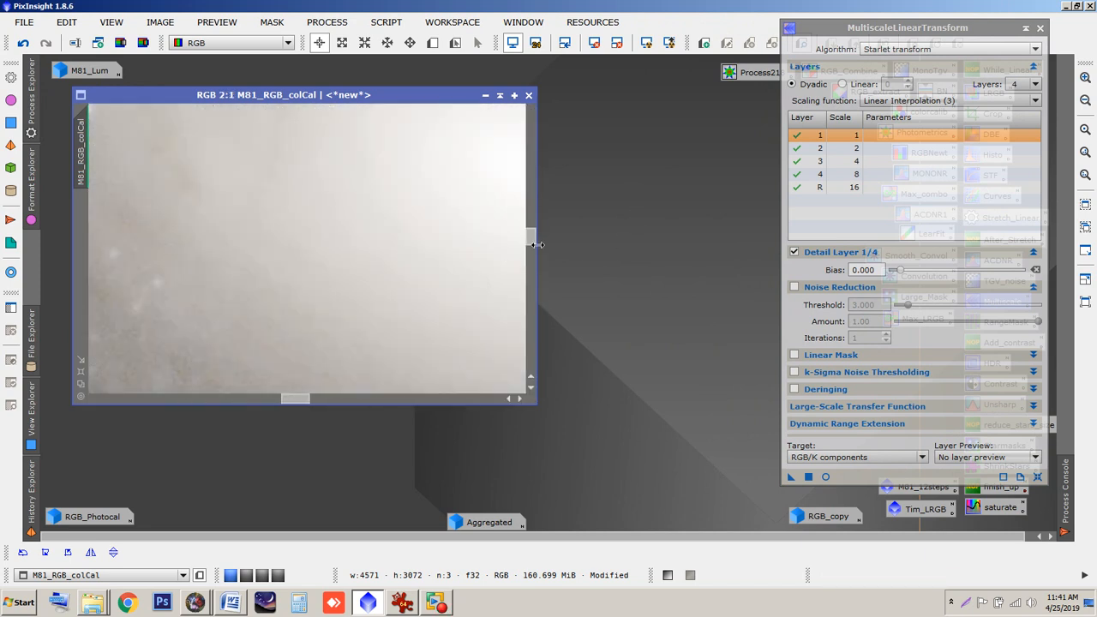
drag(524, 292, 508, 151)
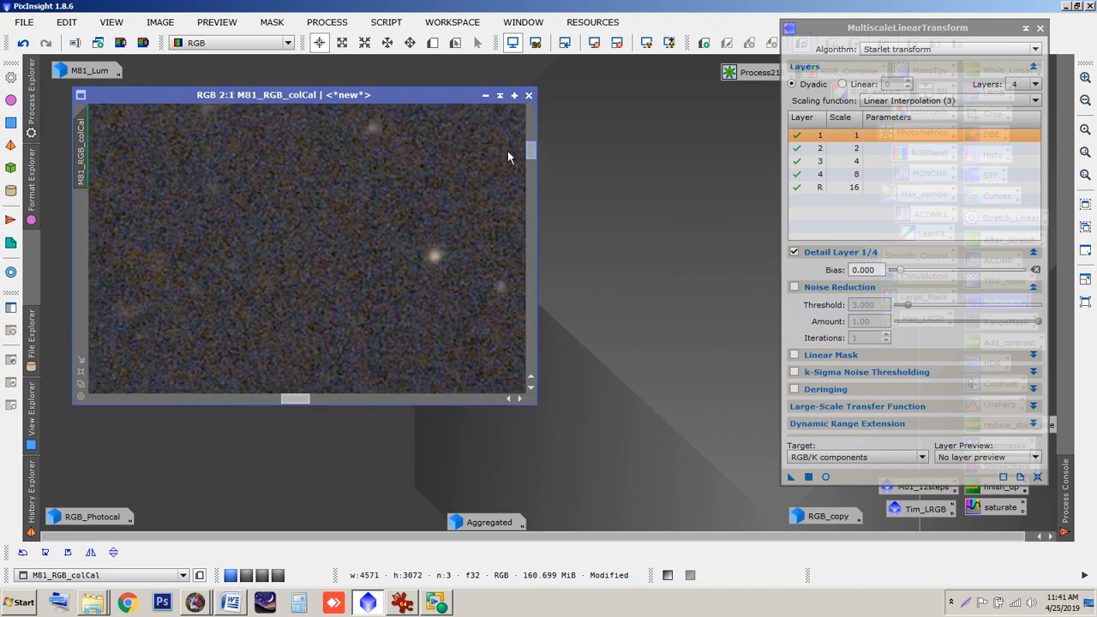
scroll(408, 282, down, 7)
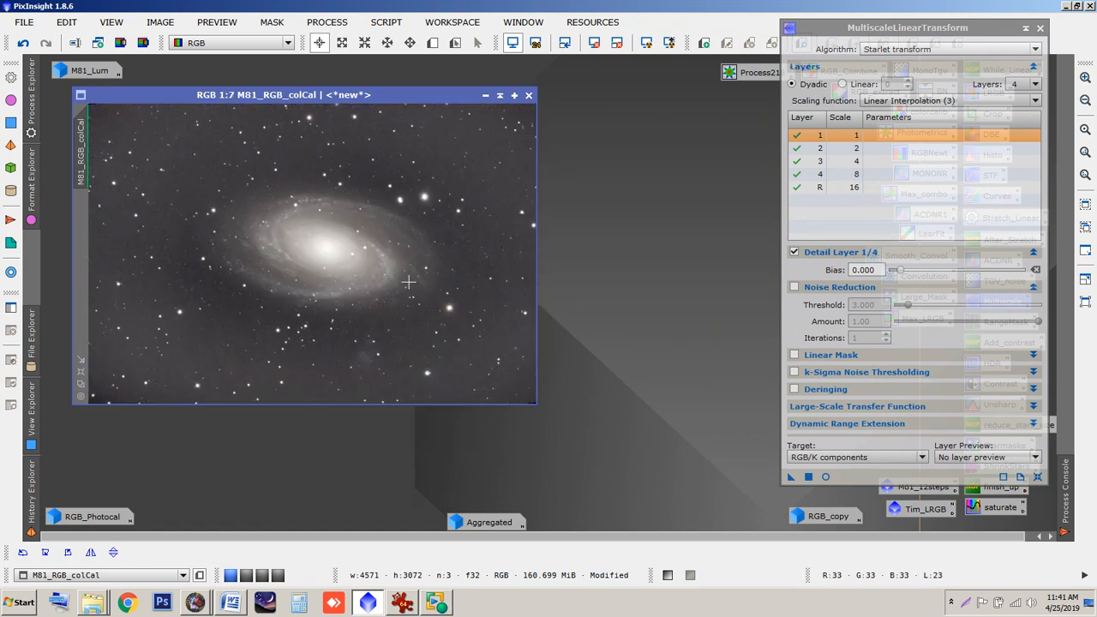
- Collapse MultiscaleLinearTransform and park it below the image between the Aggregated and RGB_copy icons
drag(865, 33, 820, 22)
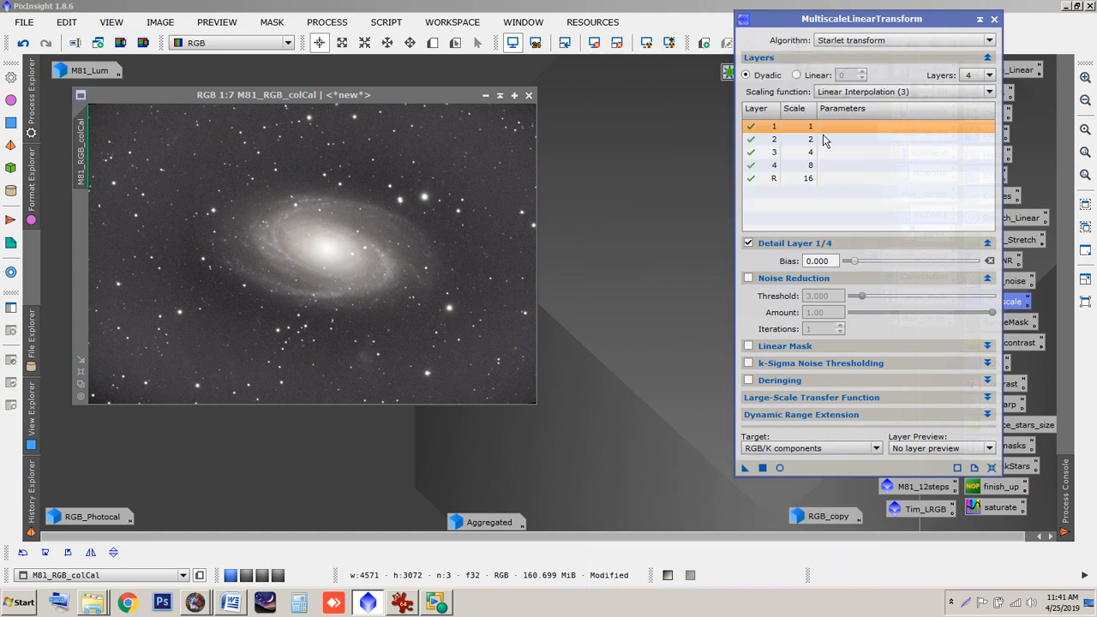
drag(873, 20, 727, 116)
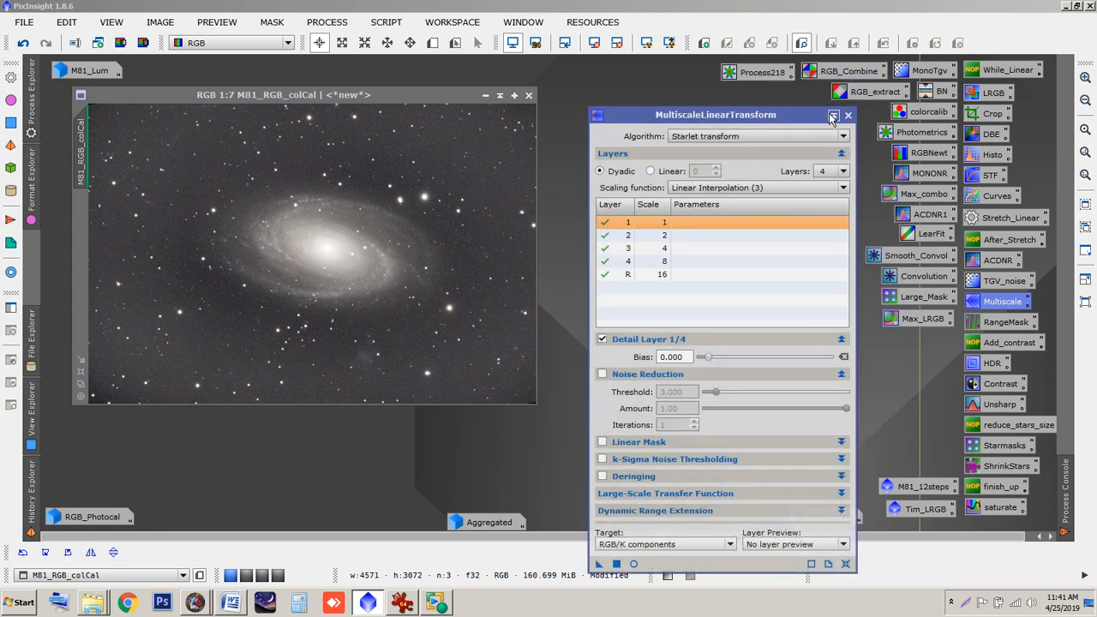
click(832, 115)
mouse_move(724, 341)
mouse_down()
mouse_move(652, 502)
mouse_move(656, 522)
mouse_up()
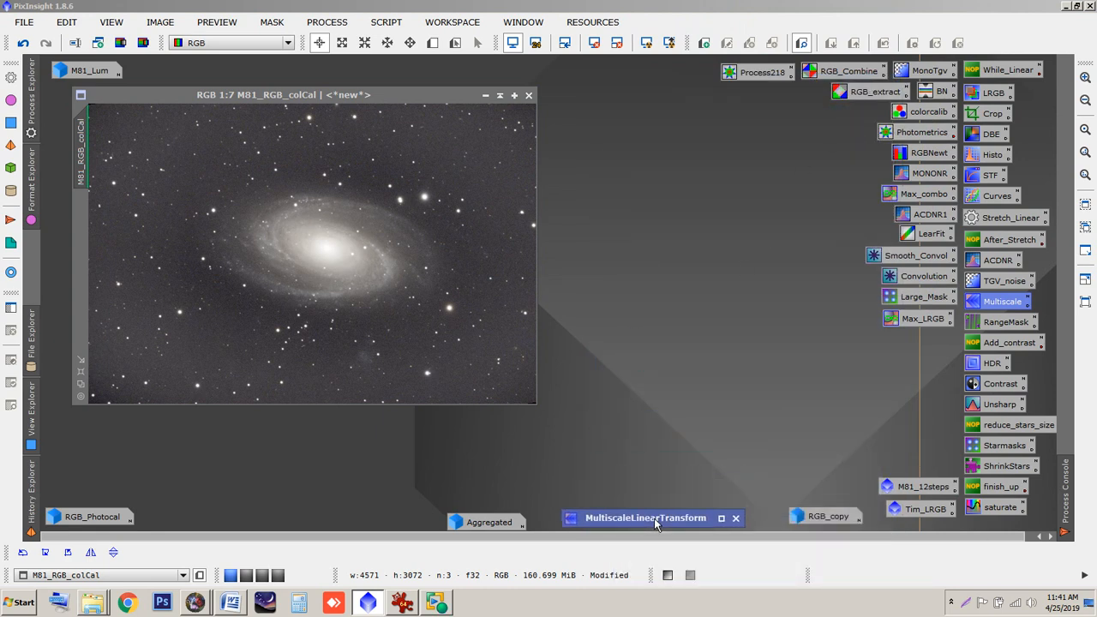
click(200, 95)
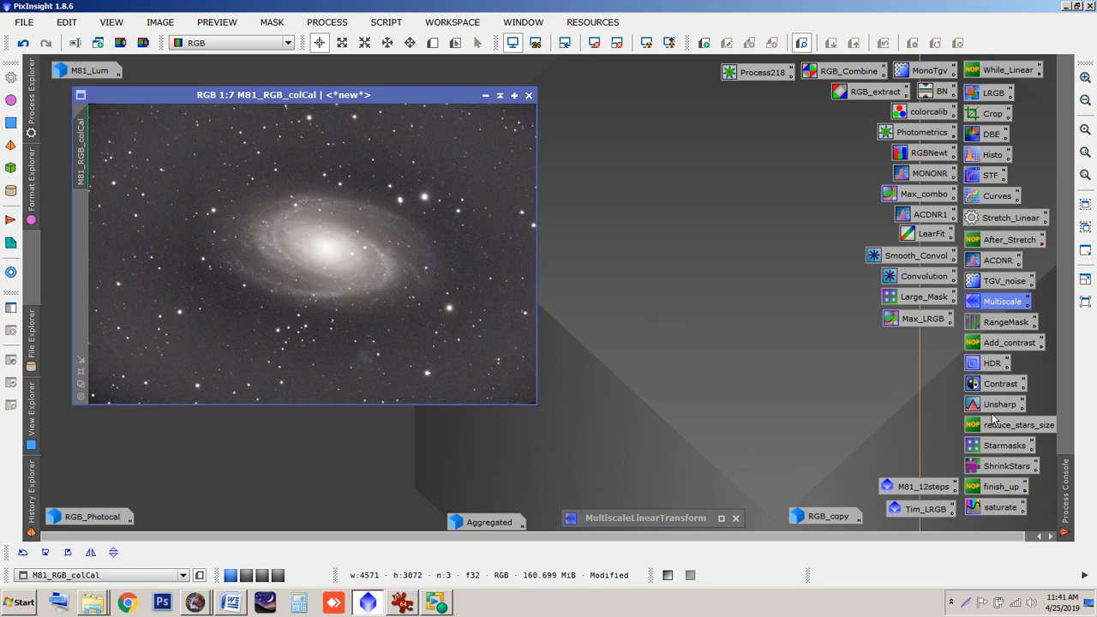
double_click(997, 326)
drag(857, 180, 854, 125)
click(724, 159)
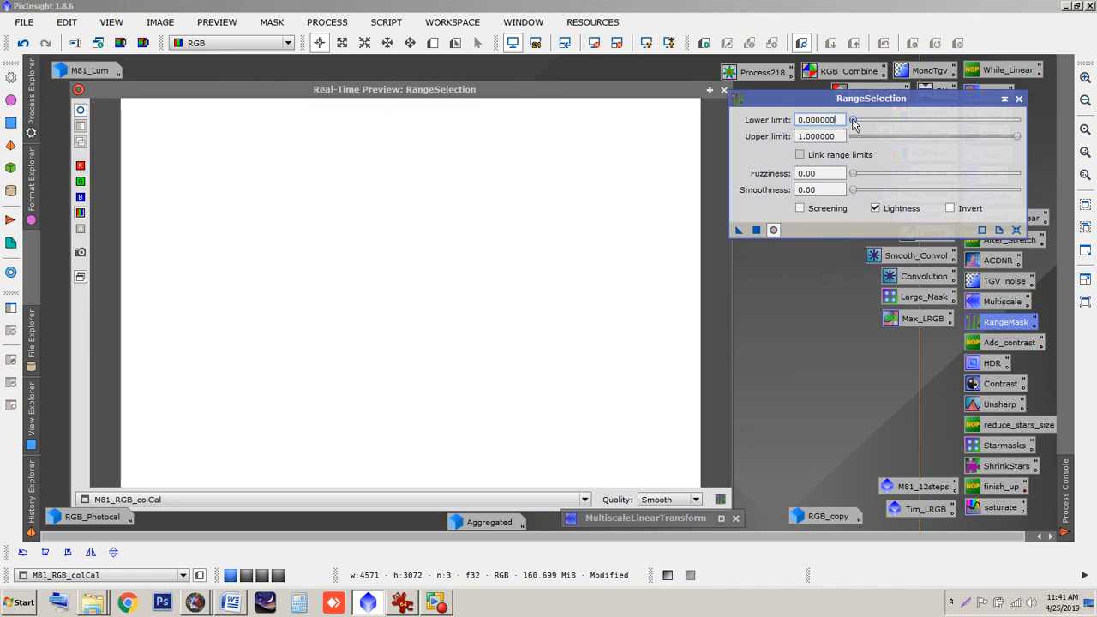
click(1018, 99)
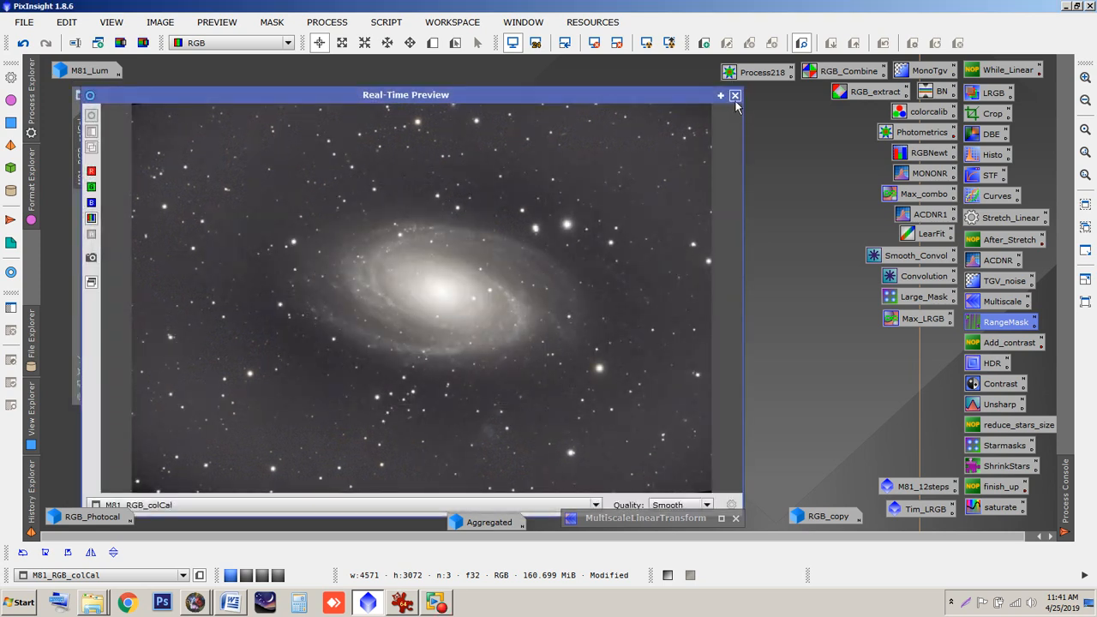
click(723, 90)
- Extract the lightness component of M81_RGB_colCal as a separate grayscale image and place it over the original
drag(260, 95, 264, 110)
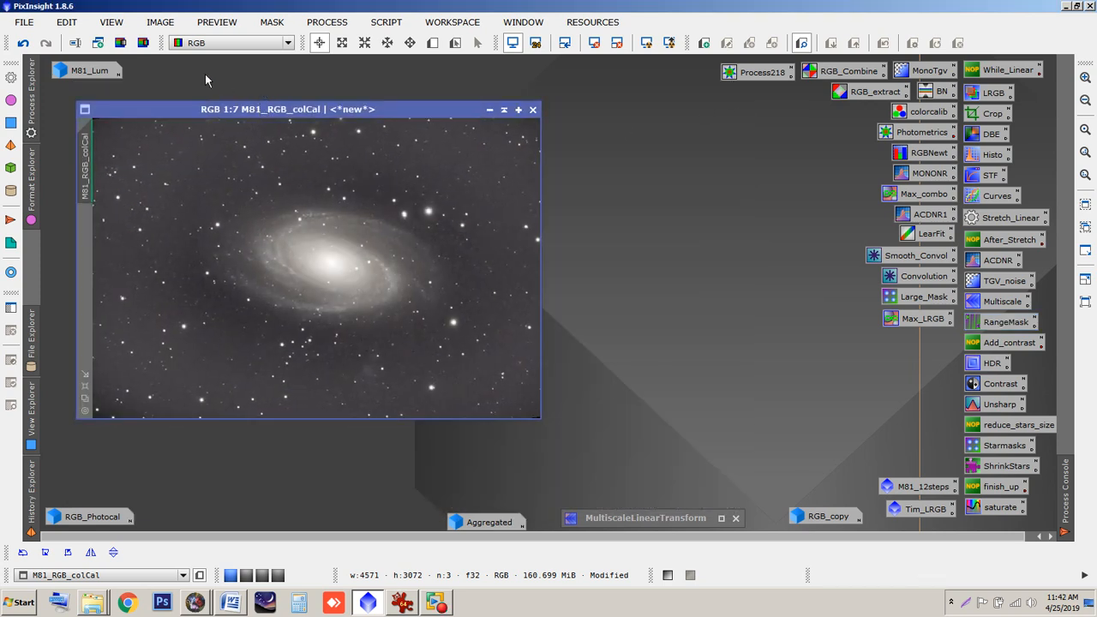
click(121, 43)
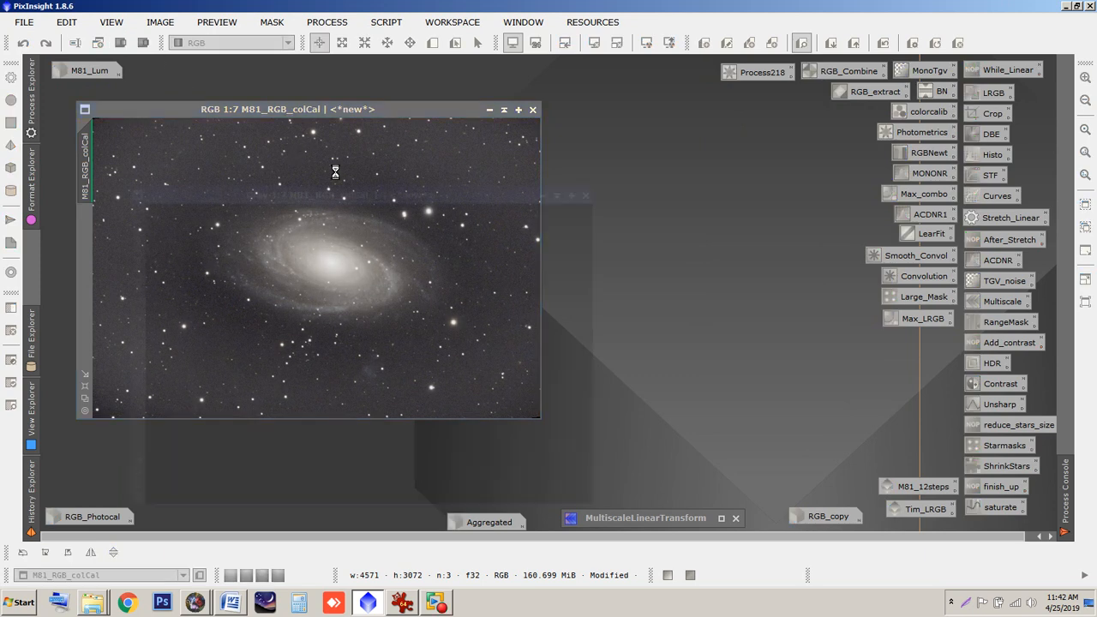
drag(302, 200, 347, 139)
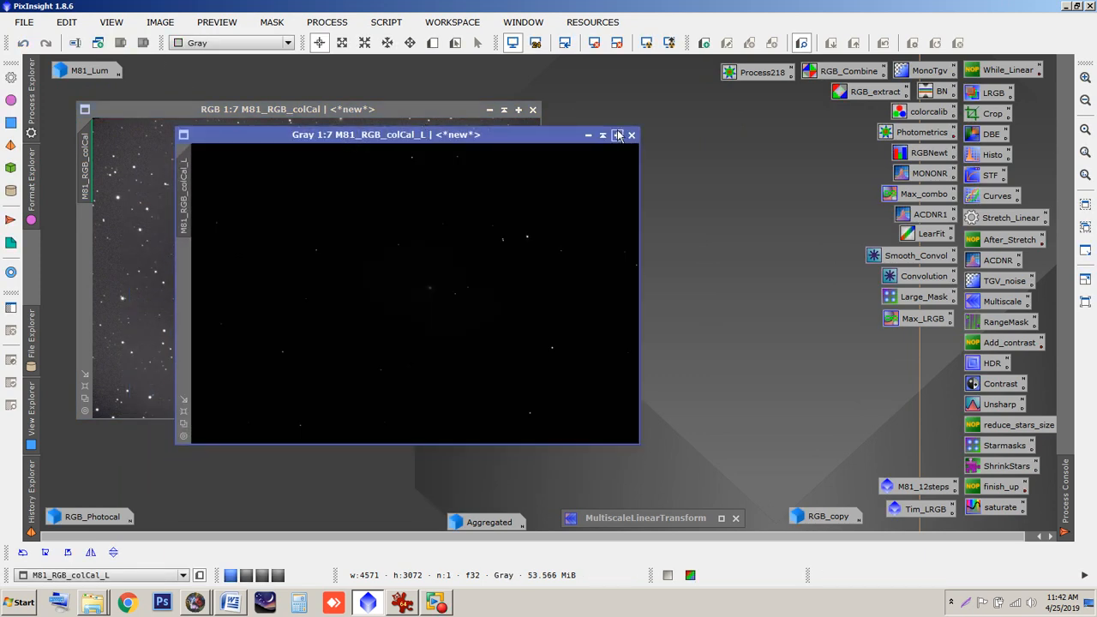
- Open ScreenTransferFunction and HistogramTransformation around the grayscale image, with no view selected in the histogram
double_click(986, 179)
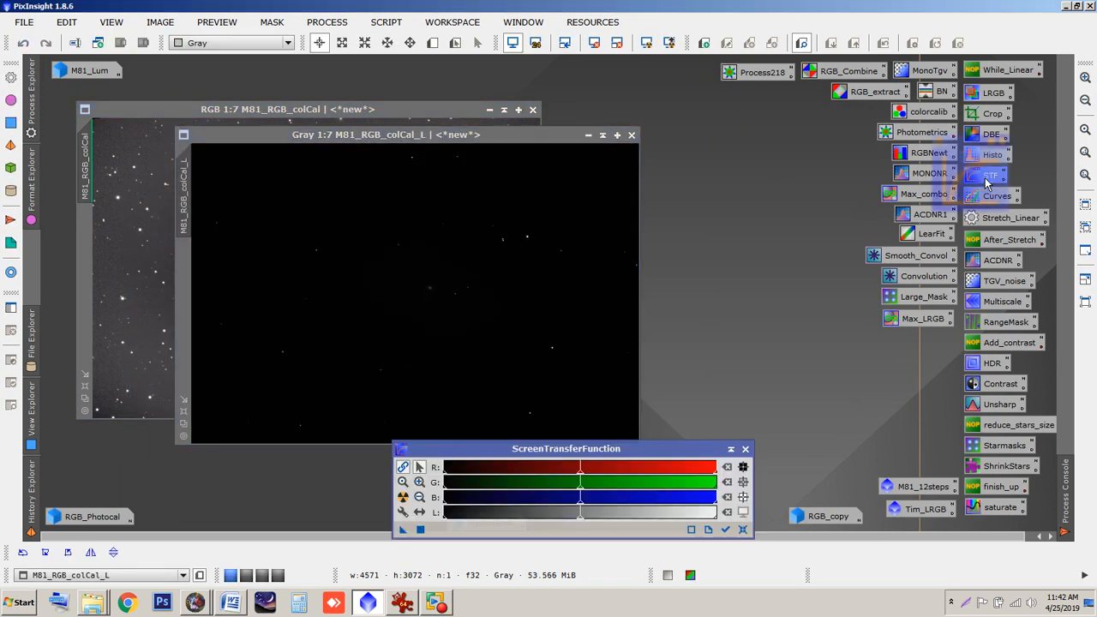
drag(610, 449, 378, 437)
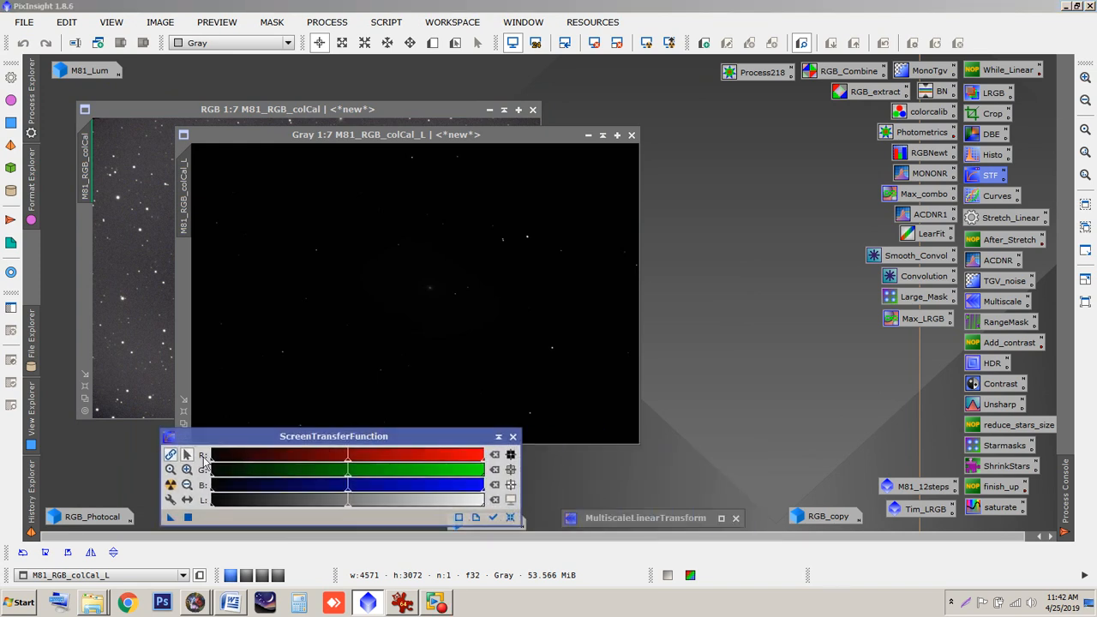
double_click(992, 155)
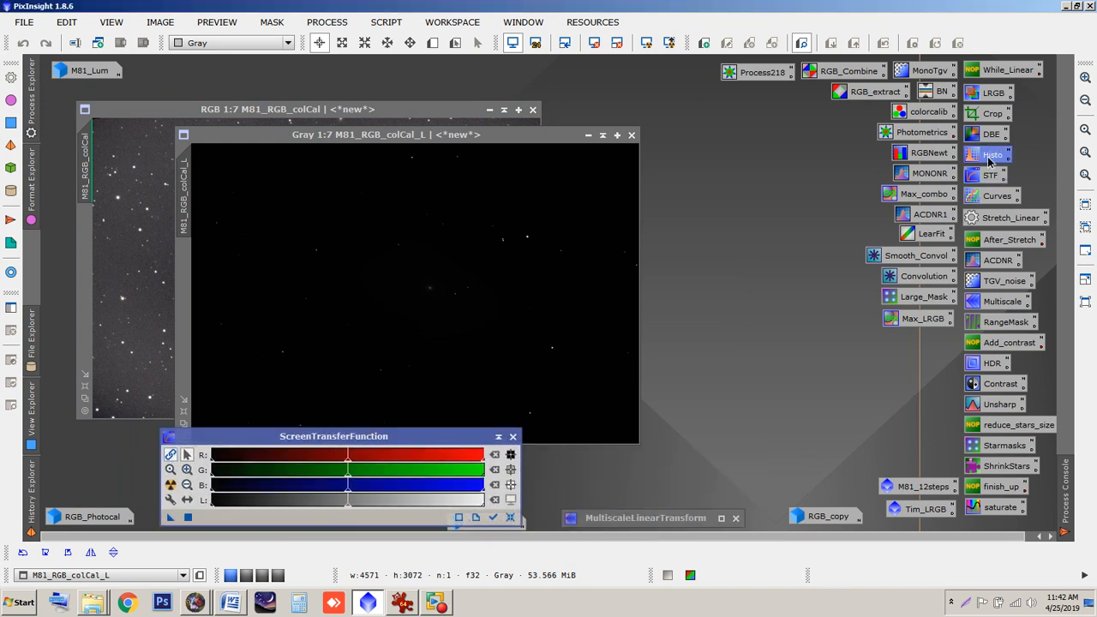
drag(988, 33, 877, 39)
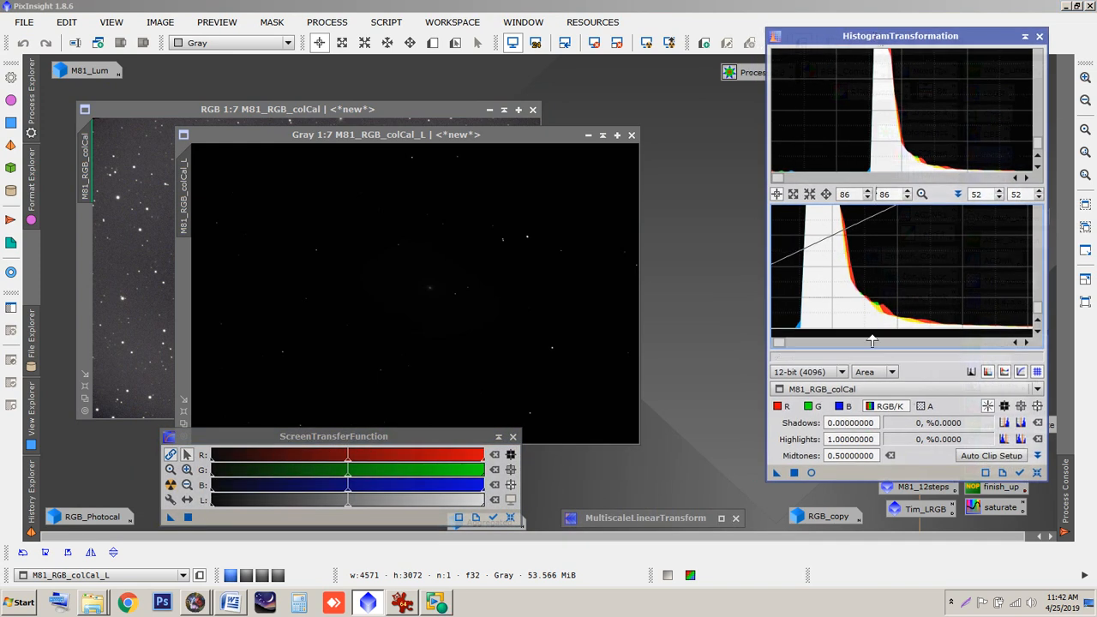
click(840, 390)
click(838, 403)
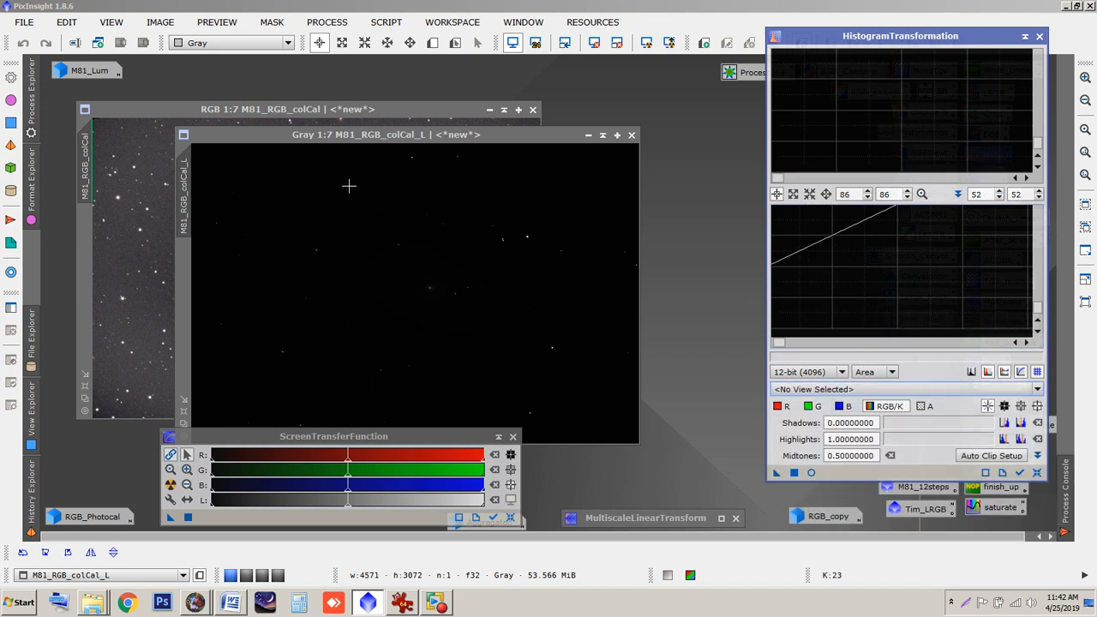
- Permanently stretch M81_RGB_colCal_L with HistogramTransformation using its automatic screen stretch, and reset the screen stretch
drag(348, 136, 343, 95)
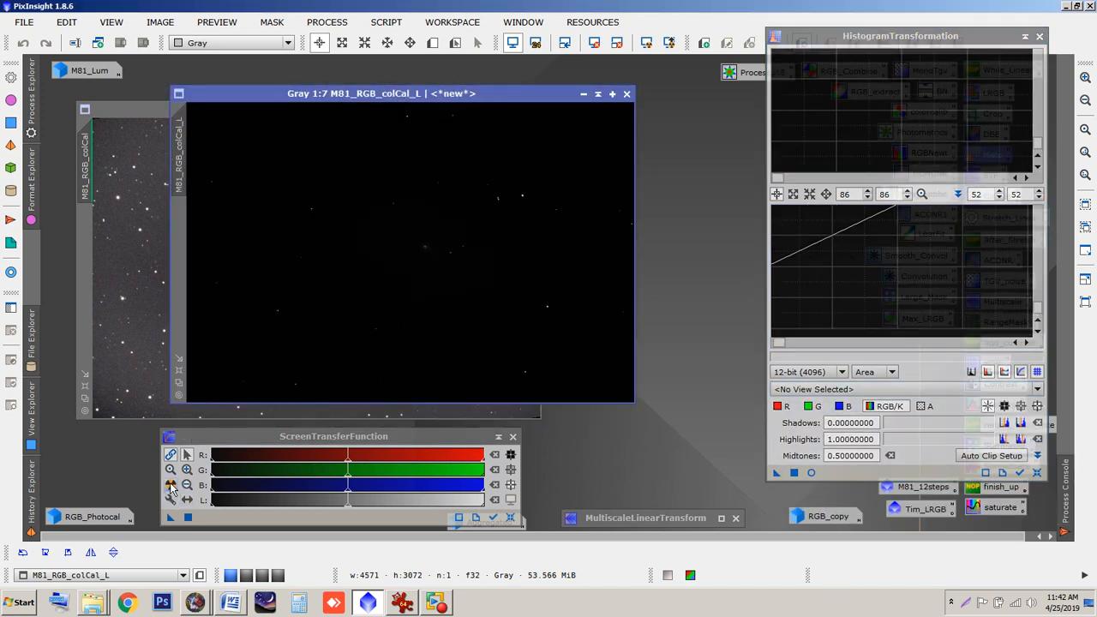
click(169, 485)
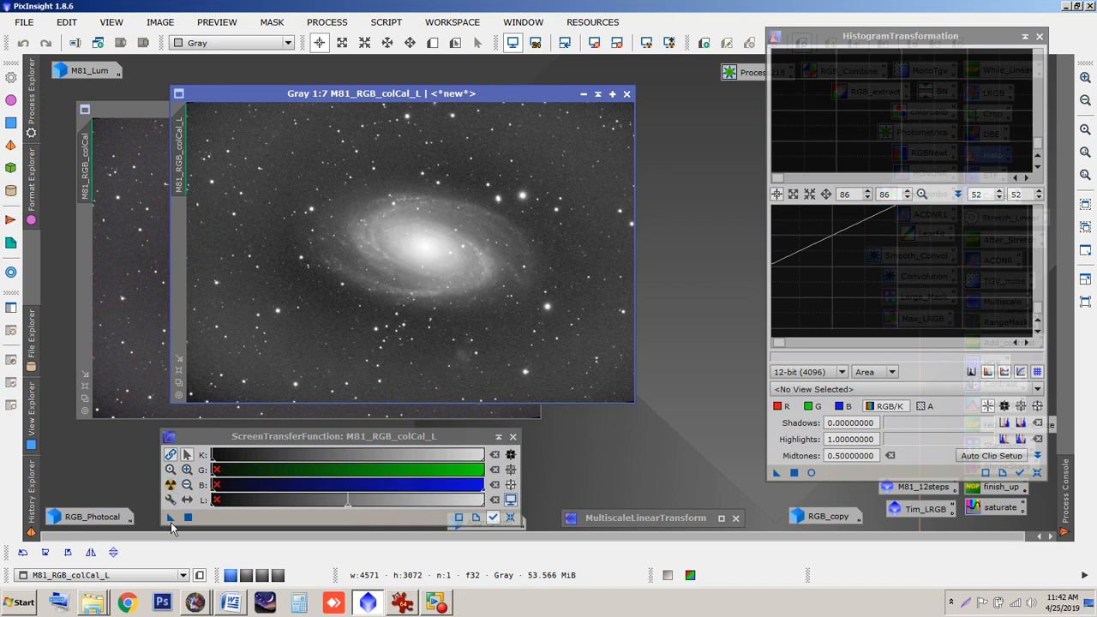
drag(171, 519, 853, 480)
drag(775, 473, 540, 324)
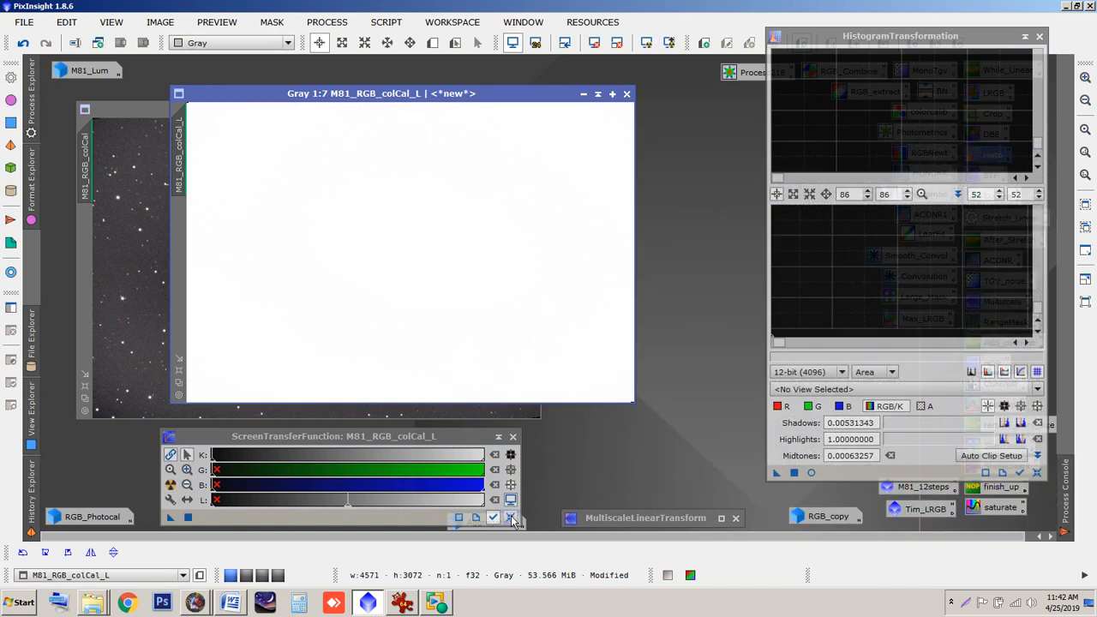
click(511, 517)
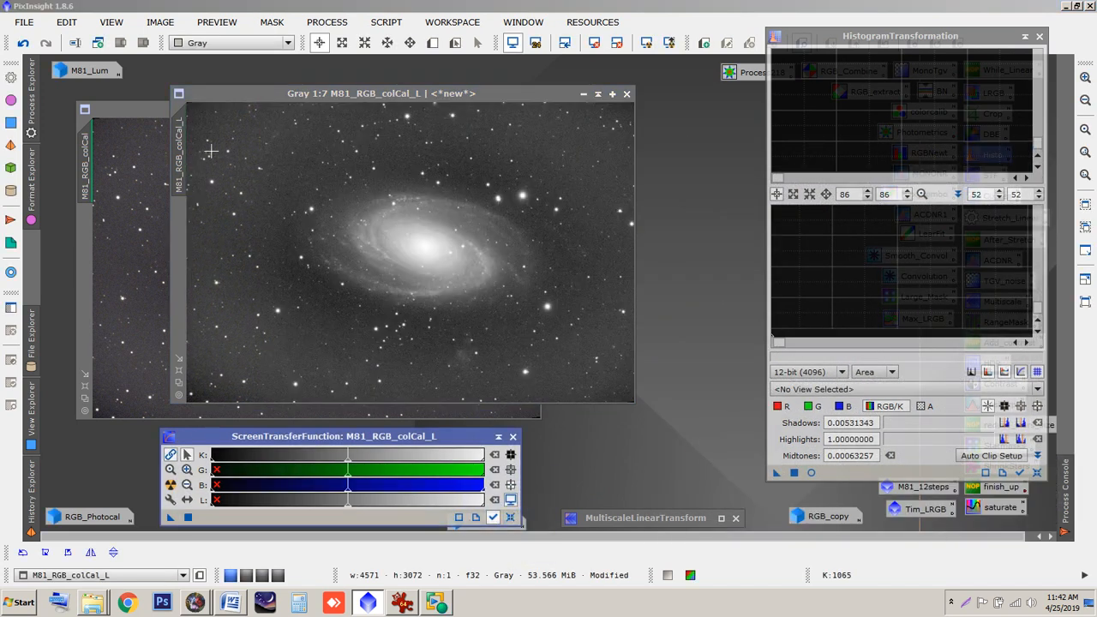
- Mask M81_RGB_colCal with M81_RGB_colCal_L, park the minimized mask image above the RGB_Photocal icon, and close the stretch tools
drag(183, 143, 87, 252)
click(584, 96)
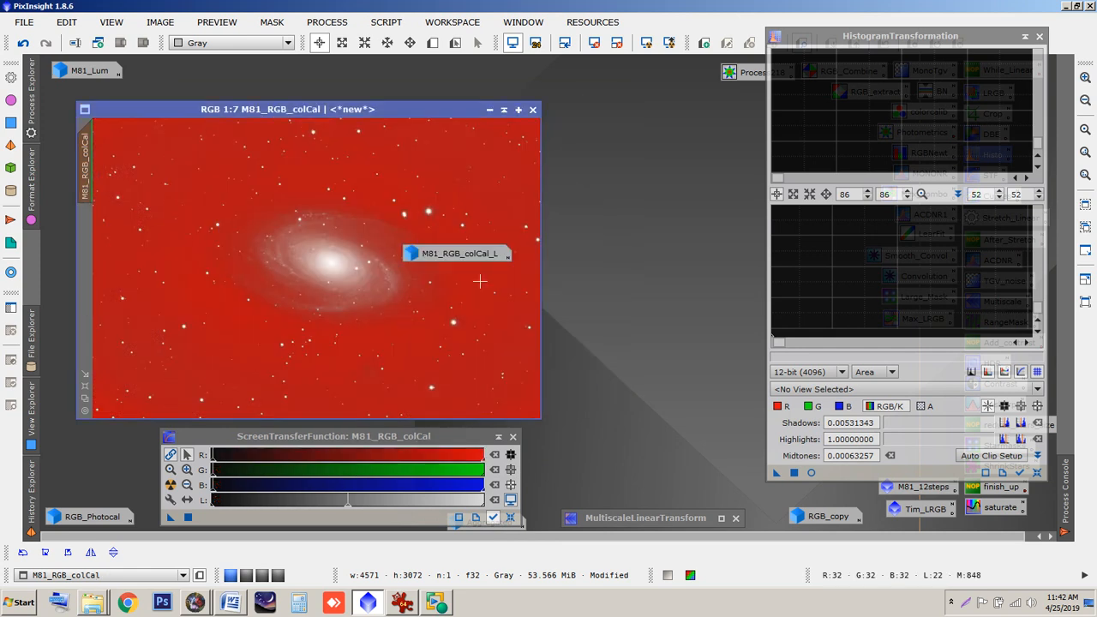
drag(438, 262, 81, 492)
click(513, 437)
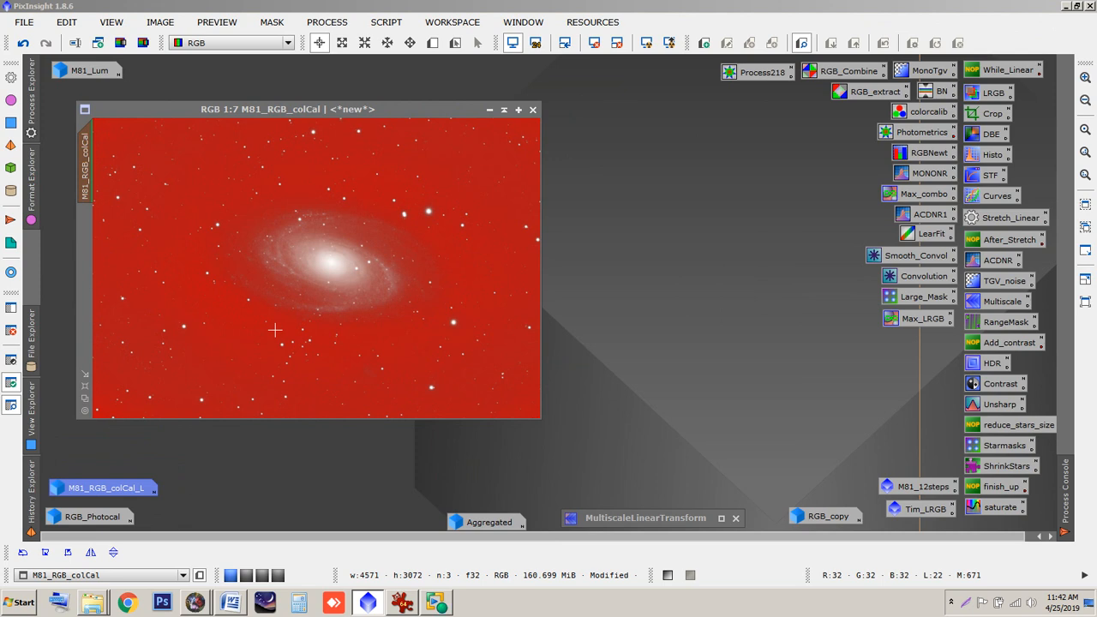
- Toggle the mask's visibility to check its coverage, and invert the mask on M81_RGB_colCal
key(ctrl+k)
key(ctrl+k)
key(ctrl+k)
key(ctrl+k)
click(288, 112)
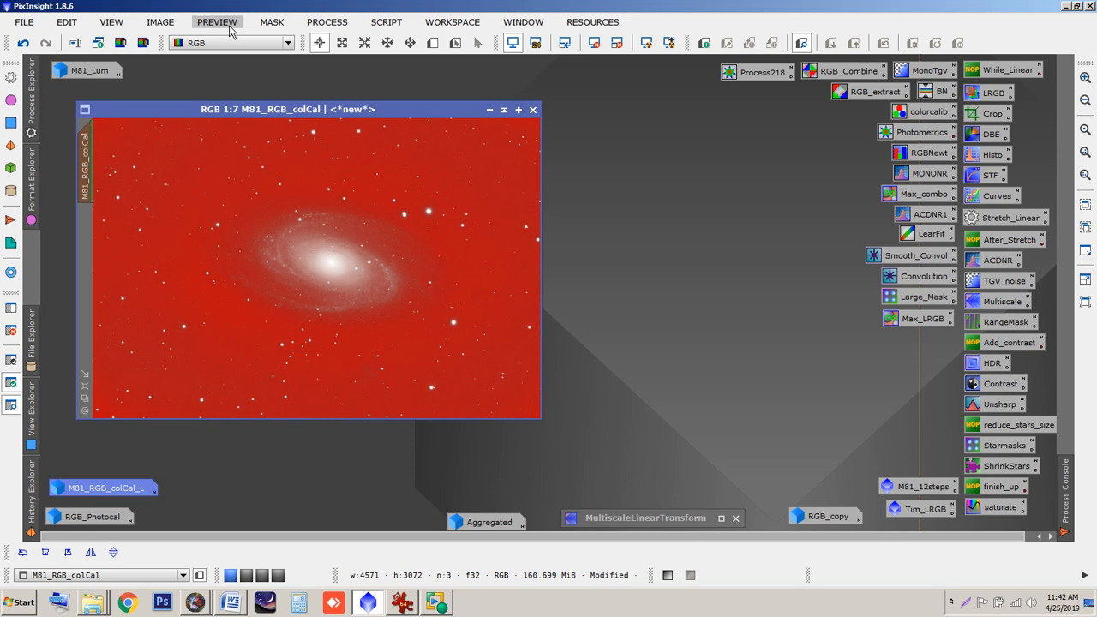
click(268, 24)
click(305, 80)
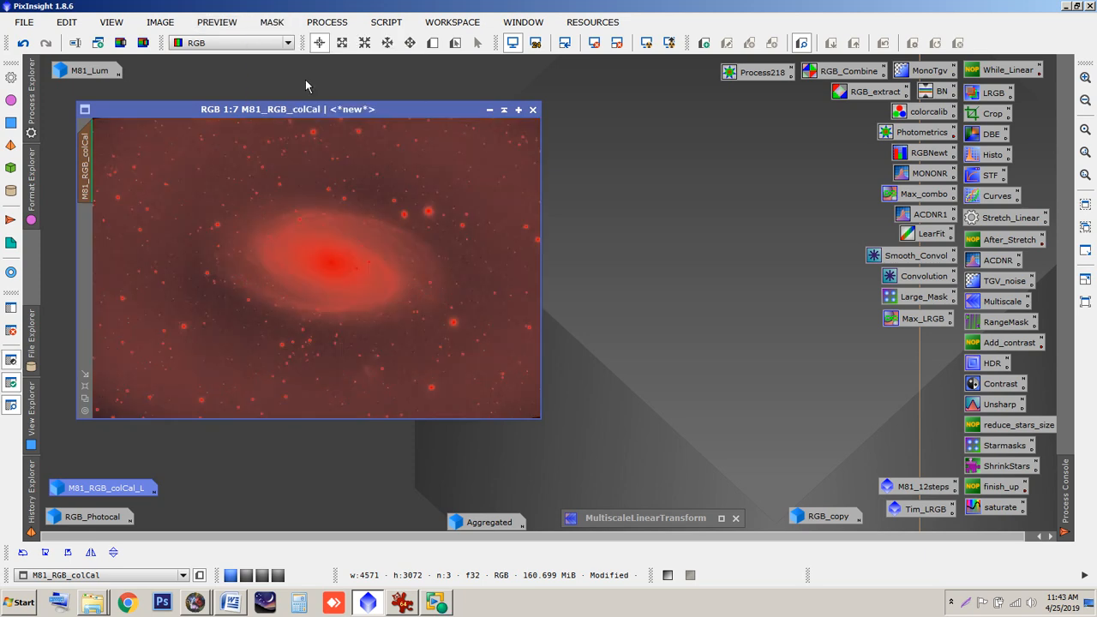
- Examine the inverted mask on M81_RGB_colCal up close and compare it with the restored M81_RGB_colCal_L image before minimizing that again
drag(324, 111, 330, 106)
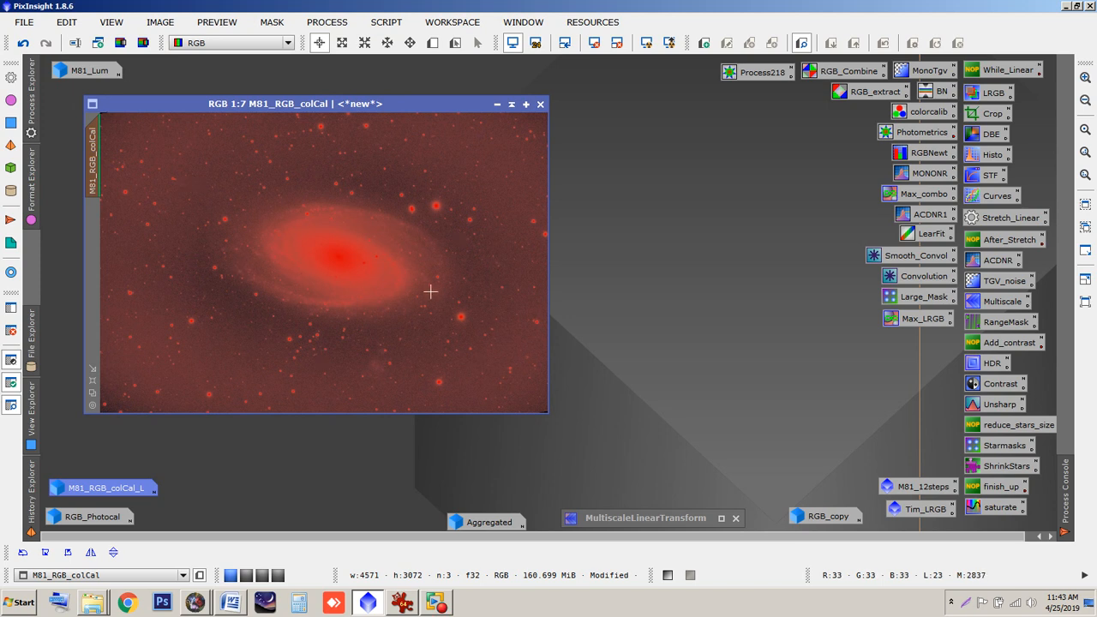
scroll(442, 296, up, 5)
drag(542, 268, 528, 347)
scroll(313, 302, up, 2)
scroll(327, 328, down, 8)
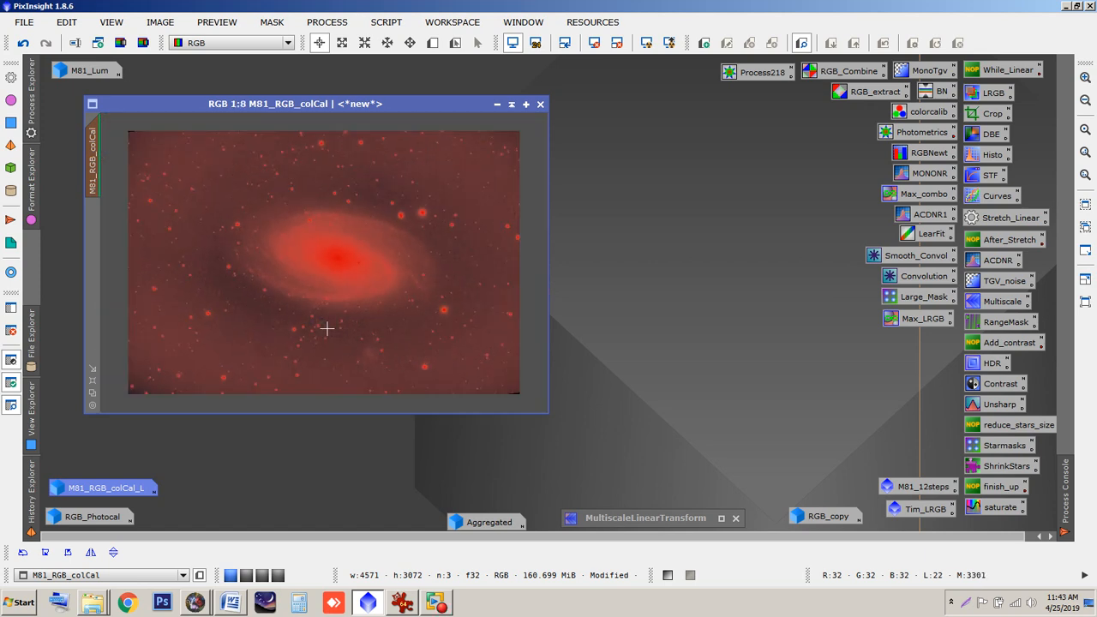
scroll(327, 328, up, 1)
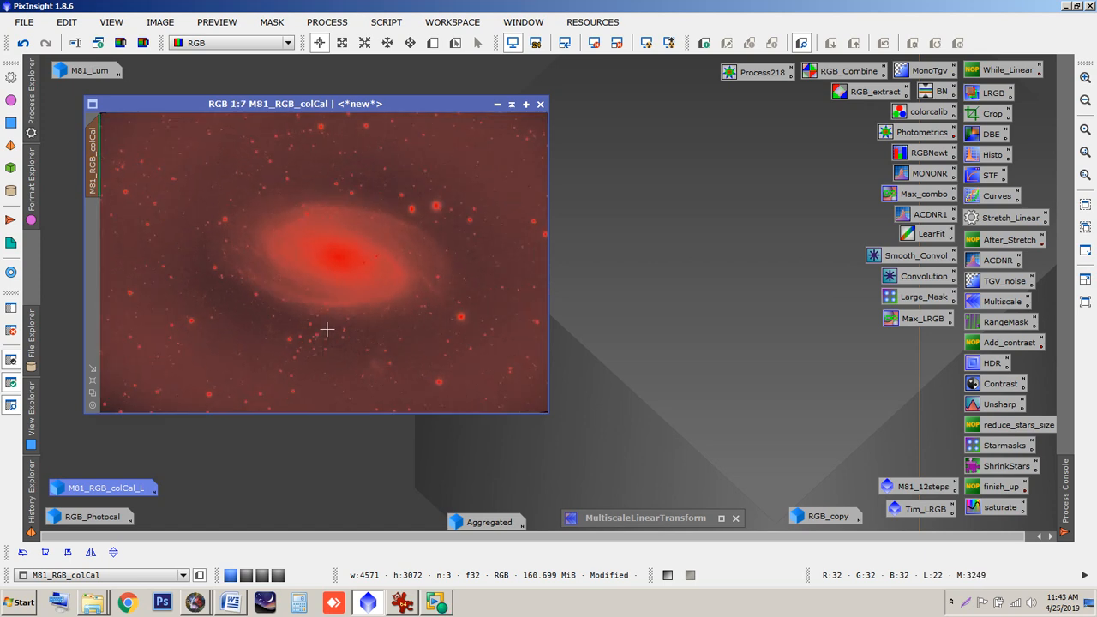
double_click(101, 493)
drag(344, 98, 381, 130)
click(620, 123)
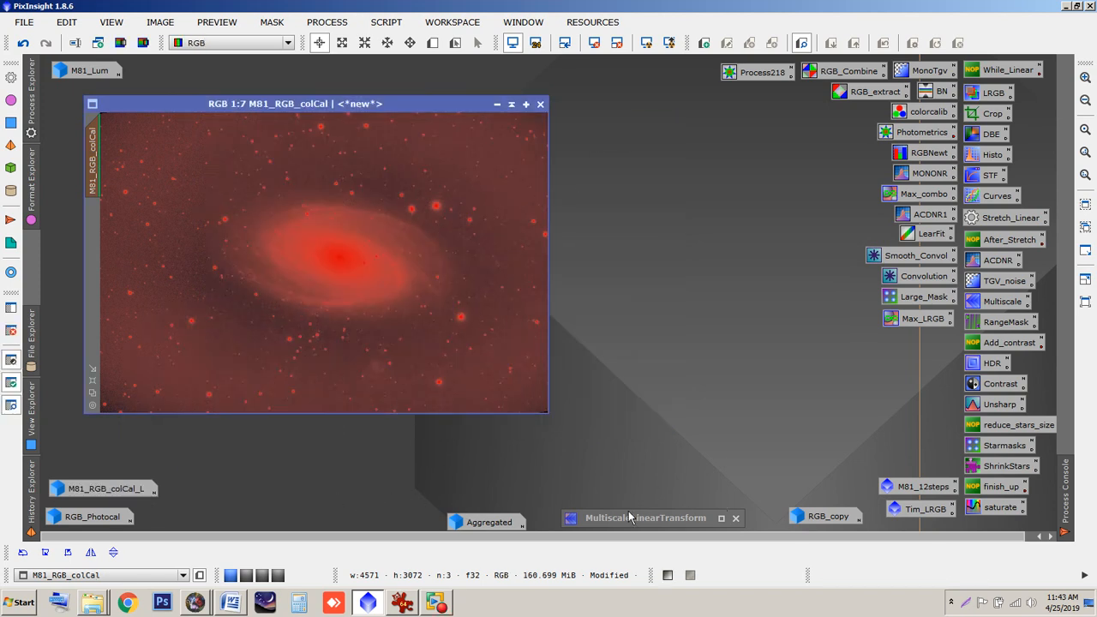
- Park the minimized MultiscaleLinearTransform window beside the colorcalib icon and make M81_RGB_colCal the active image
drag(629, 518, 624, 461)
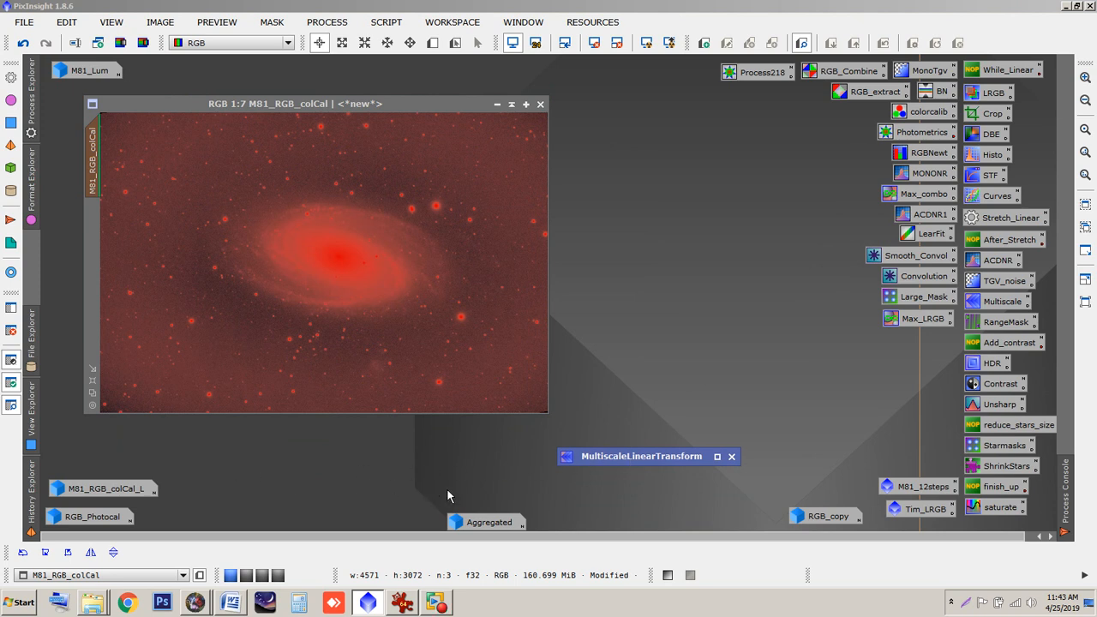
mouse_move(654, 460)
mouse_down()
mouse_move(763, 130)
mouse_move(791, 122)
mouse_up()
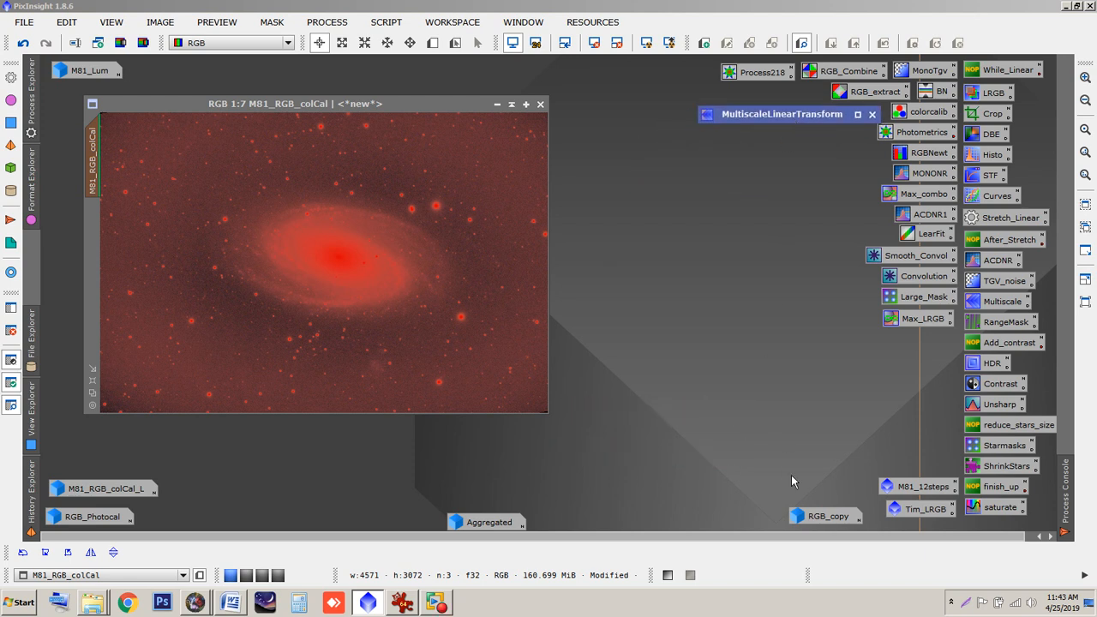
click(181, 105)
click(264, 24)
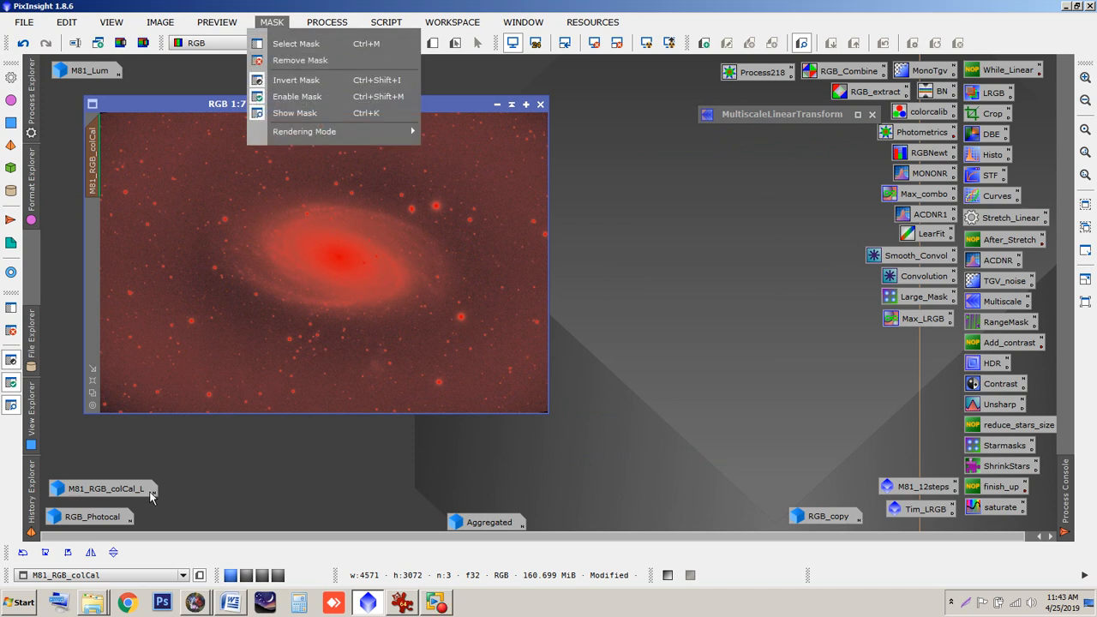
- Restore the minimized M81_RGB_colCal_L image and remove the mask from M81_RGB_colCal
click(113, 490)
double_click(113, 490)
drag(351, 124, 366, 163)
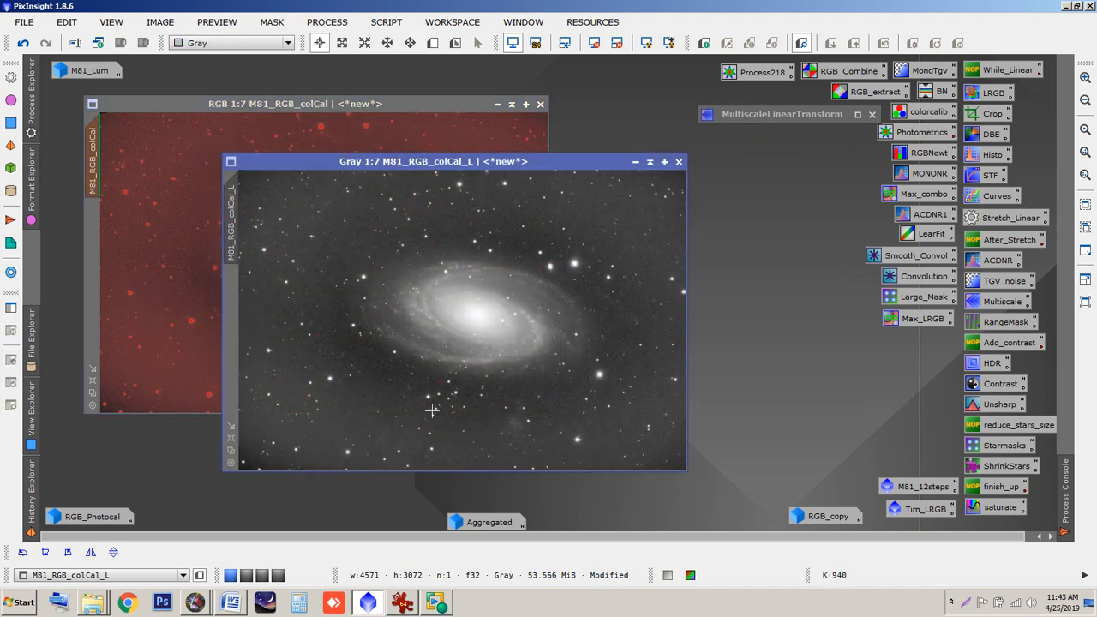
drag(555, 165, 542, 167)
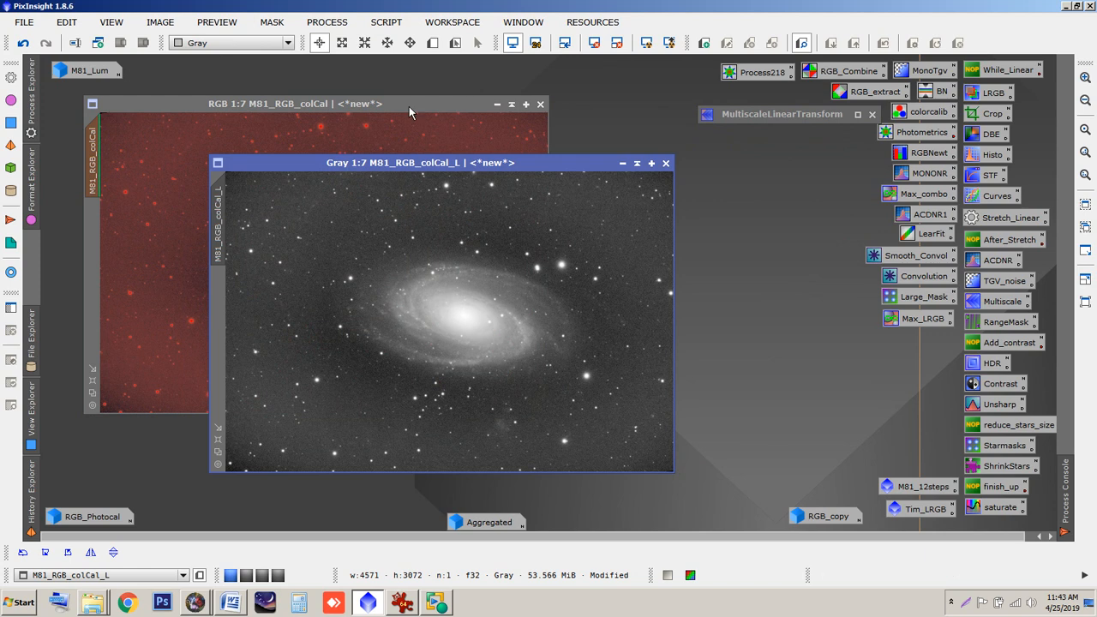
click(409, 107)
click(271, 22)
click(300, 61)
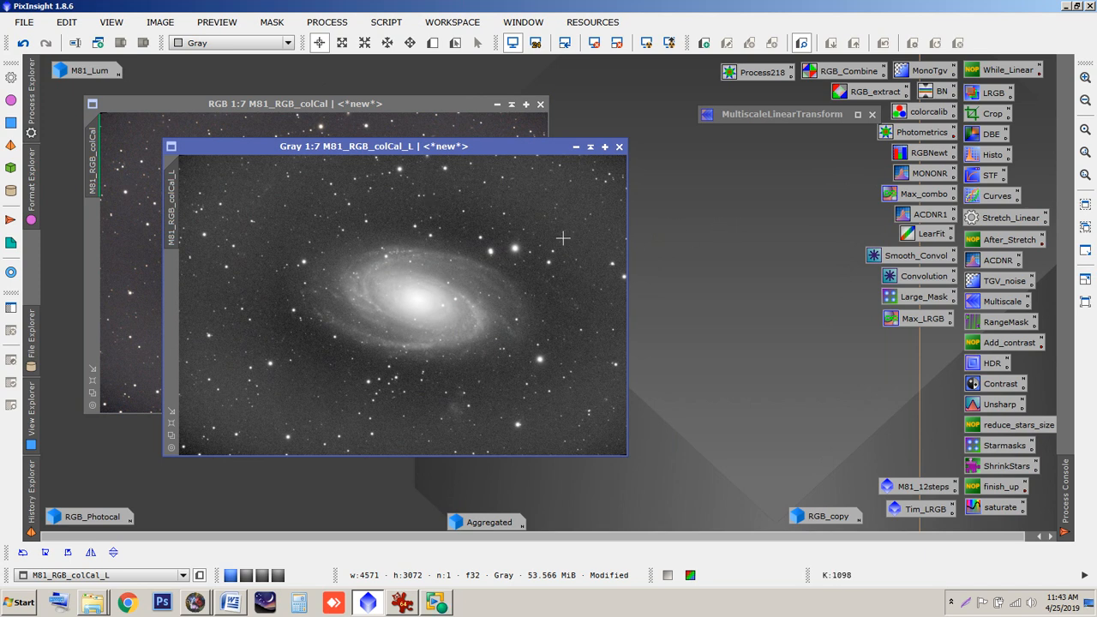
- Load M81_RGB_colCal_L into HistogramTransformation with a real-time preview and its full histogram in view
double_click(991, 161)
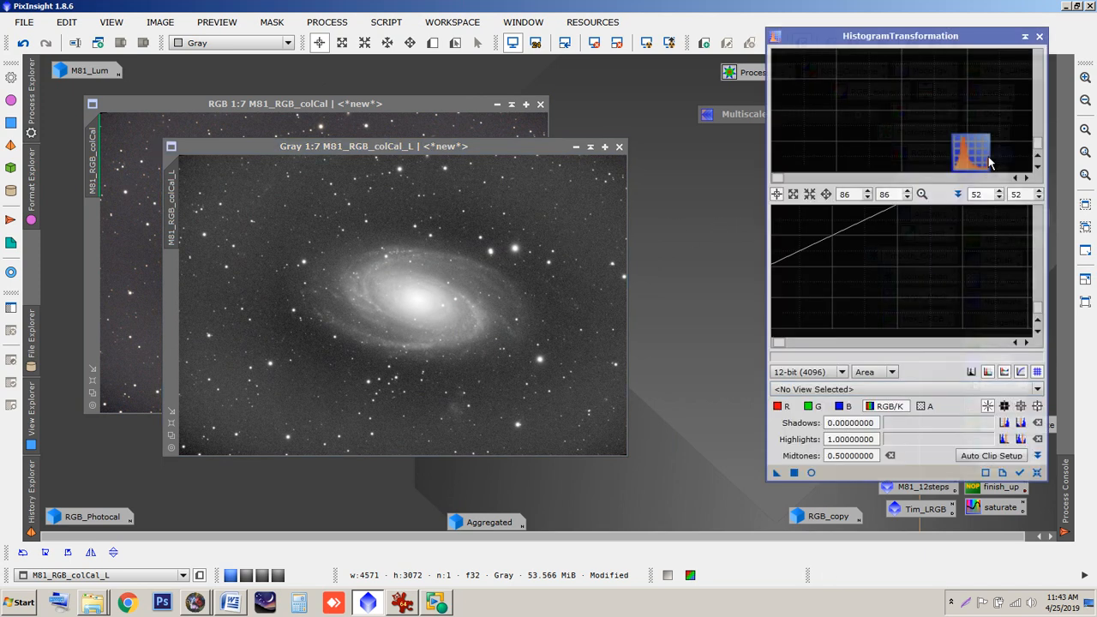
click(830, 390)
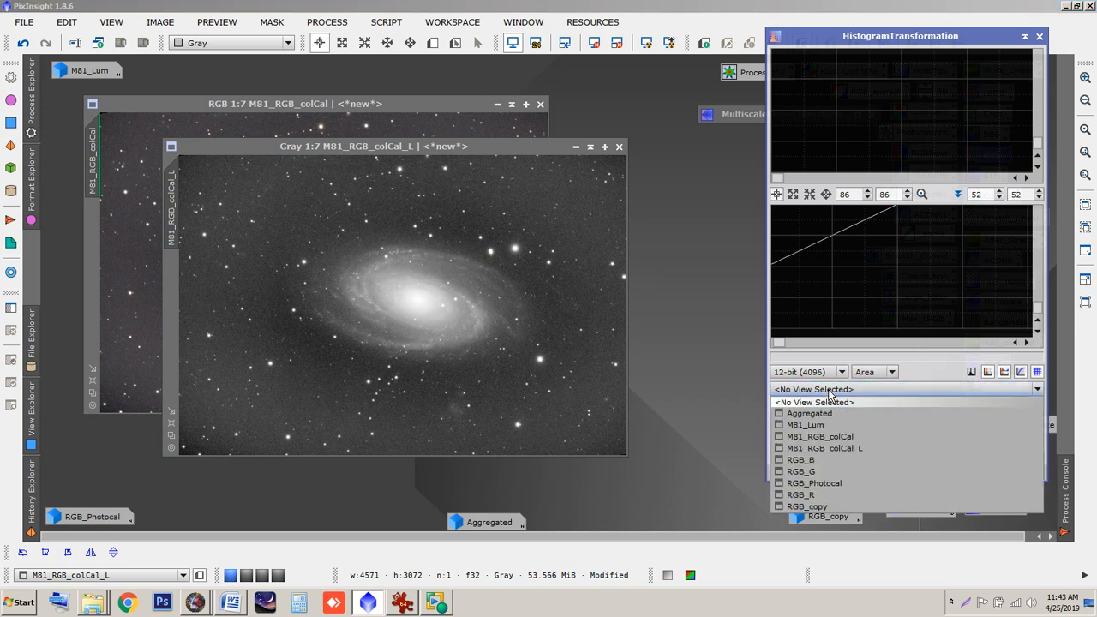
click(831, 445)
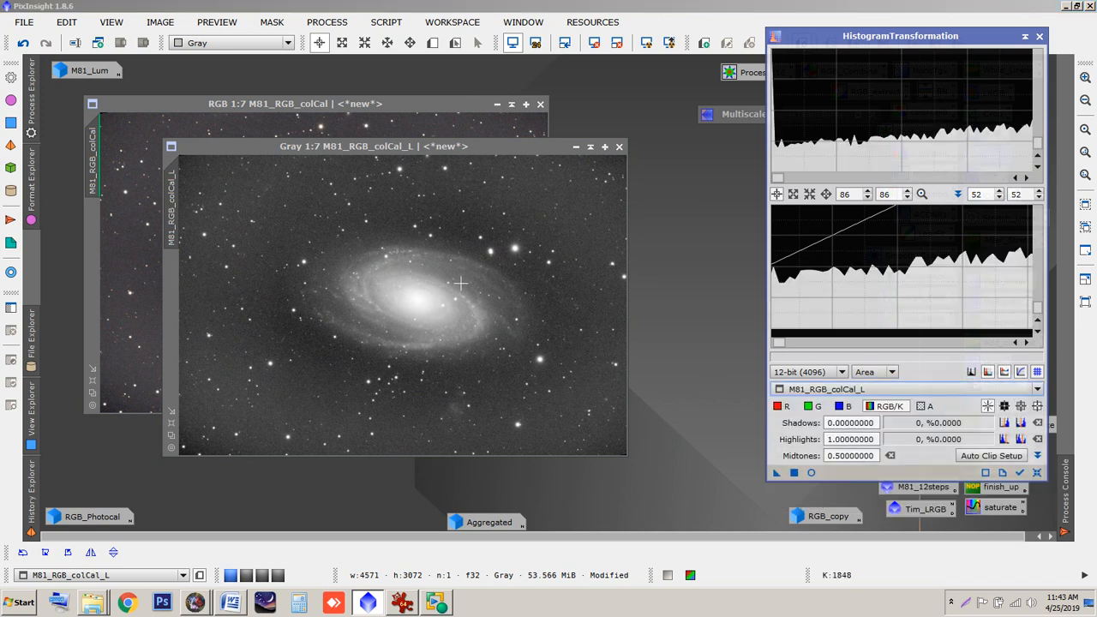
click(811, 472)
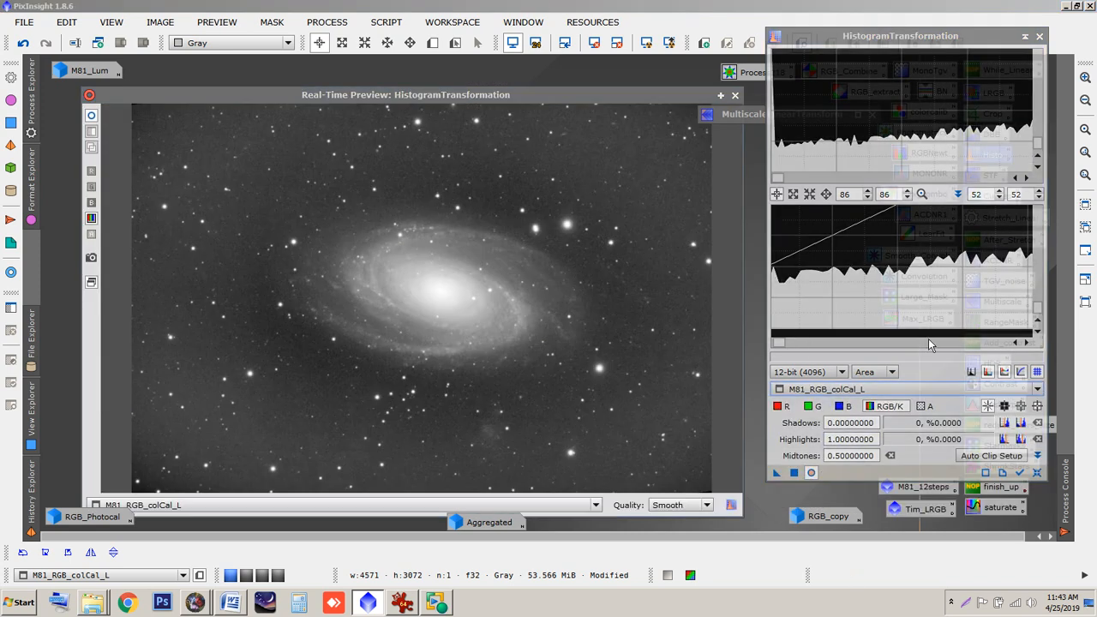
scroll(858, 304, up, 20)
scroll(858, 305, up, 20)
scroll(858, 304, up, 20)
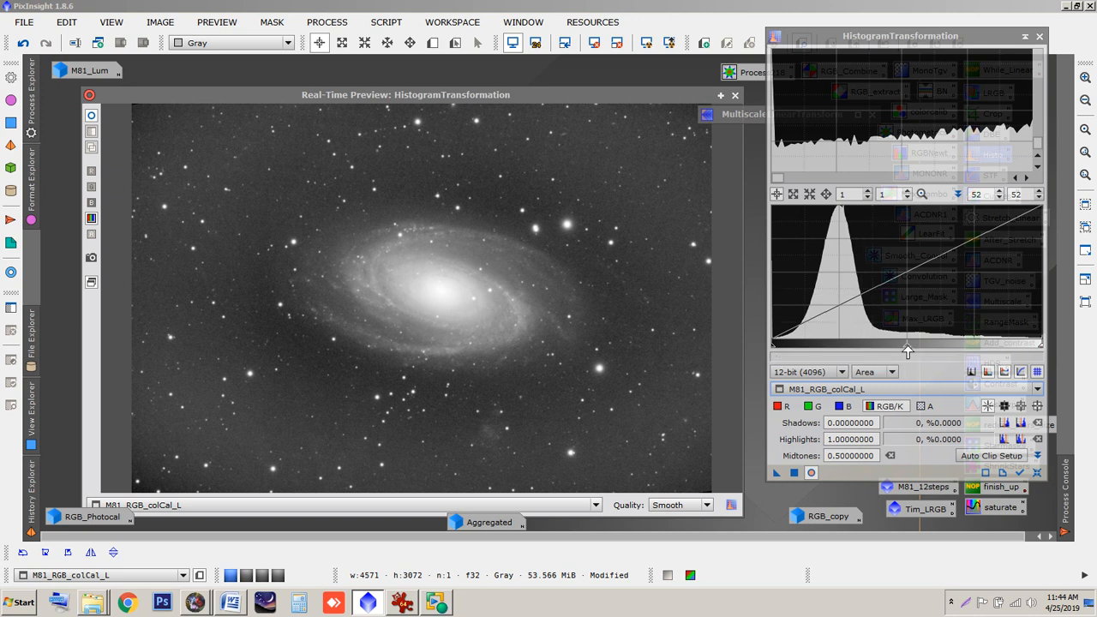
- Raise the midtones balance to about 0.833, close the real-time preview, and apply the transformation to M81_RGB_colCal_L
drag(907, 351, 996, 365)
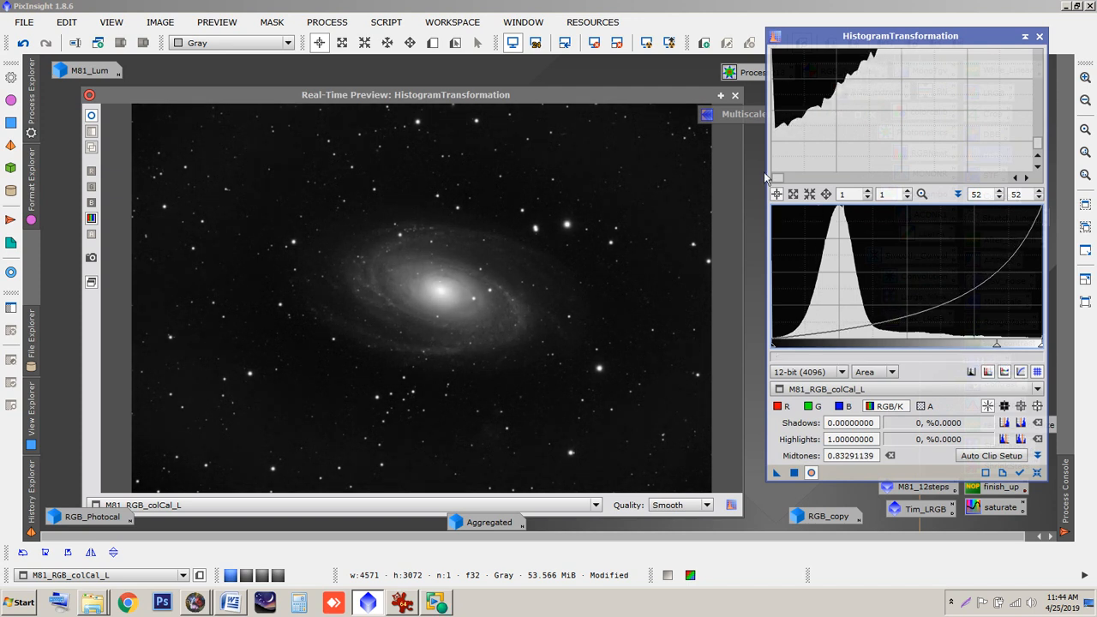
drag(668, 95, 645, 96)
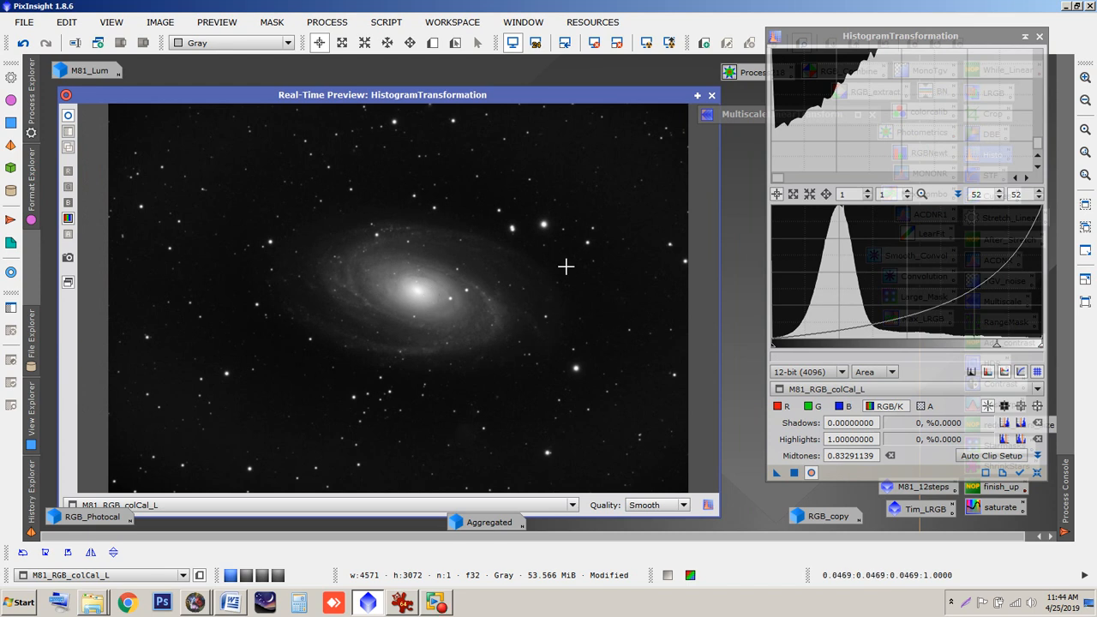
click(712, 96)
drag(775, 478, 457, 343)
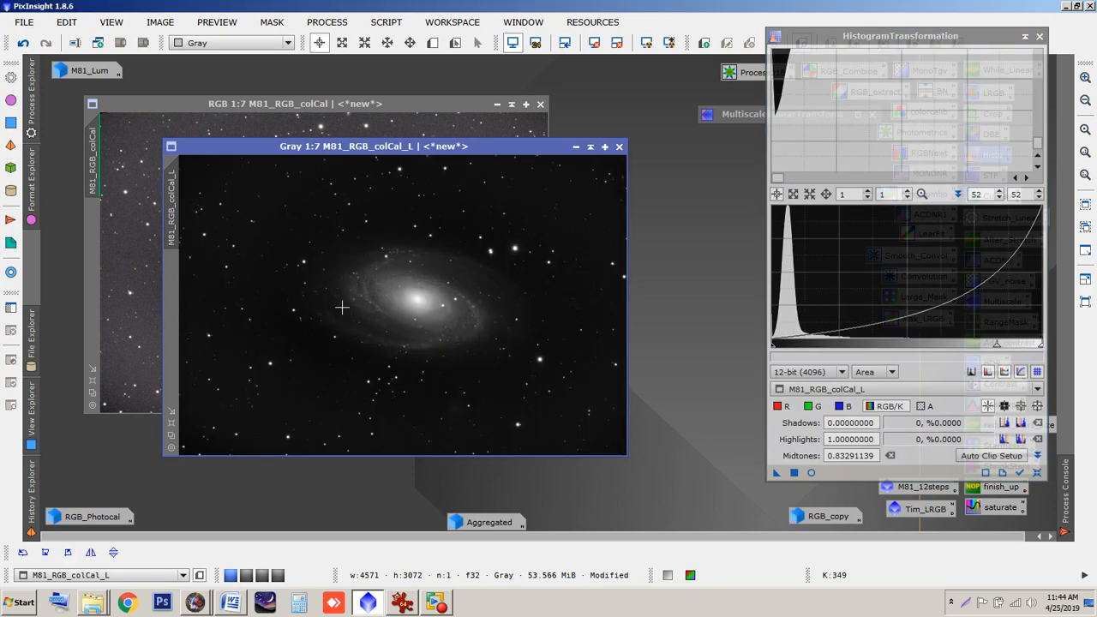
- Mask M81_RGB_colCal with M81_RGB_colCal_L, minimize the mask image, and toggle the mask's visibility to check its coverage
drag(179, 196, 95, 243)
click(575, 147)
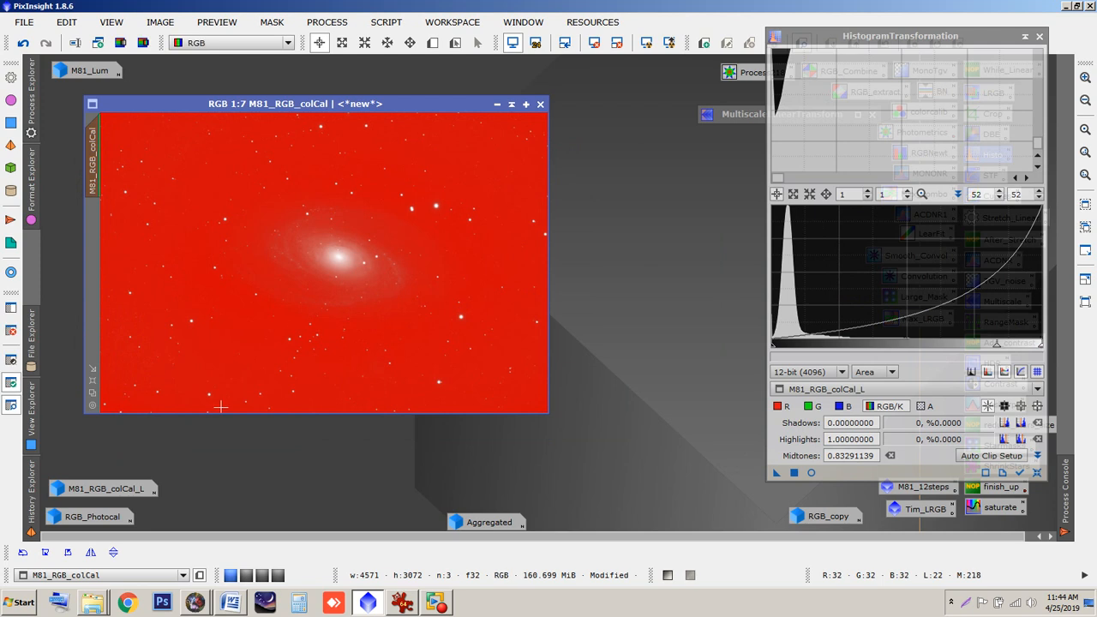
key(ctrl+k)
key(ctrl+k)
key(ctrl+k)
key(ctrl+k)
key(ctrl+k)
key(ctrl+k)
- Invert the mask on M81_RGB_colCal and close HistogramTransformation
click(272, 22)
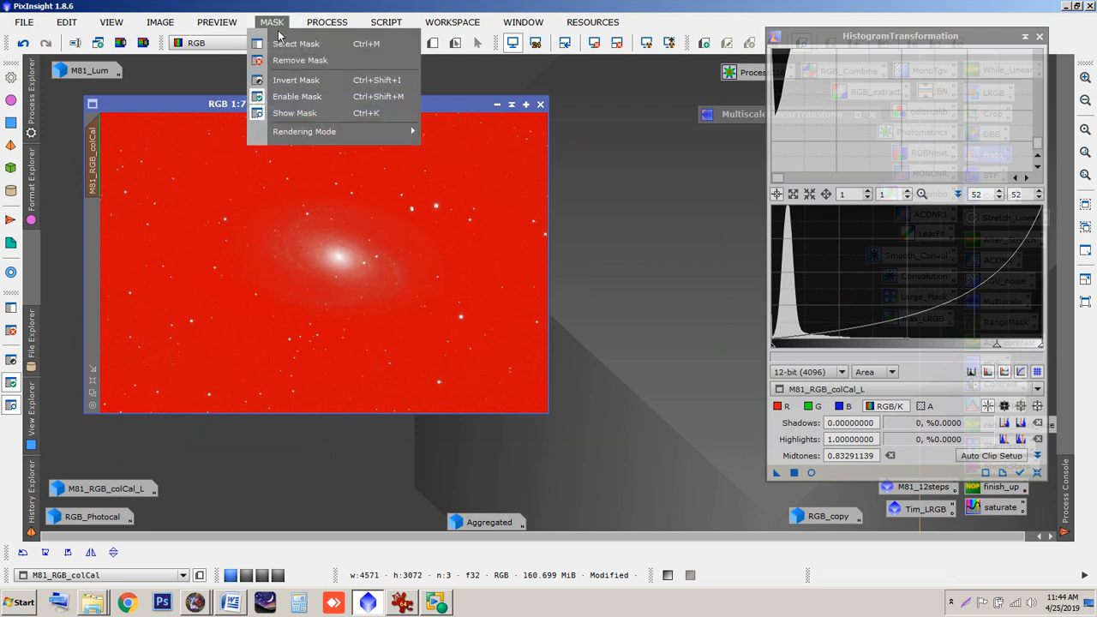
click(316, 77)
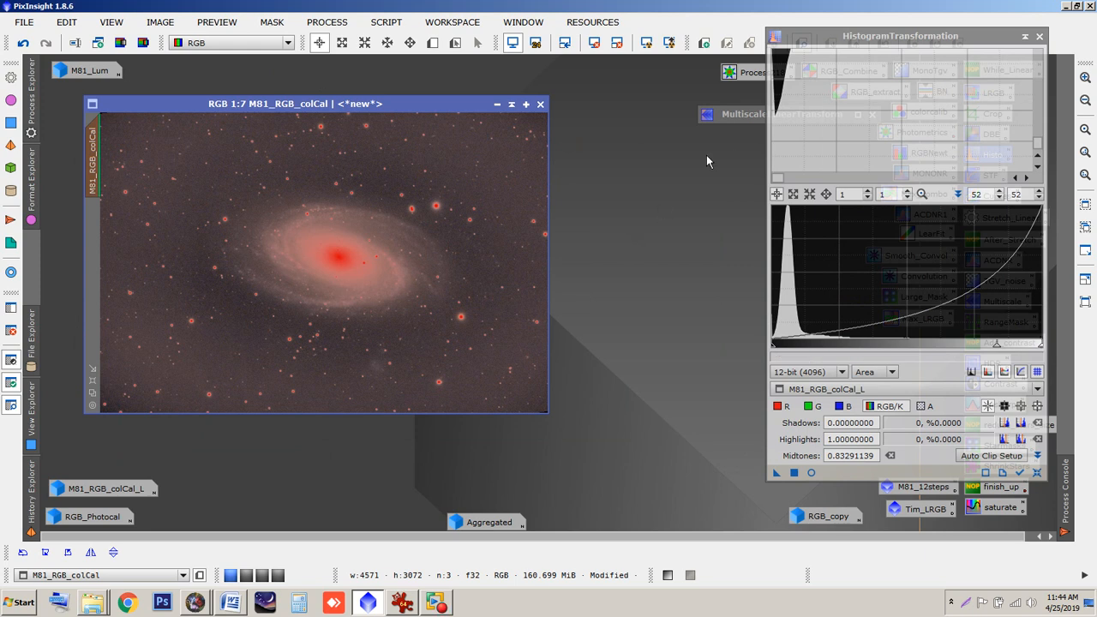
click(1039, 36)
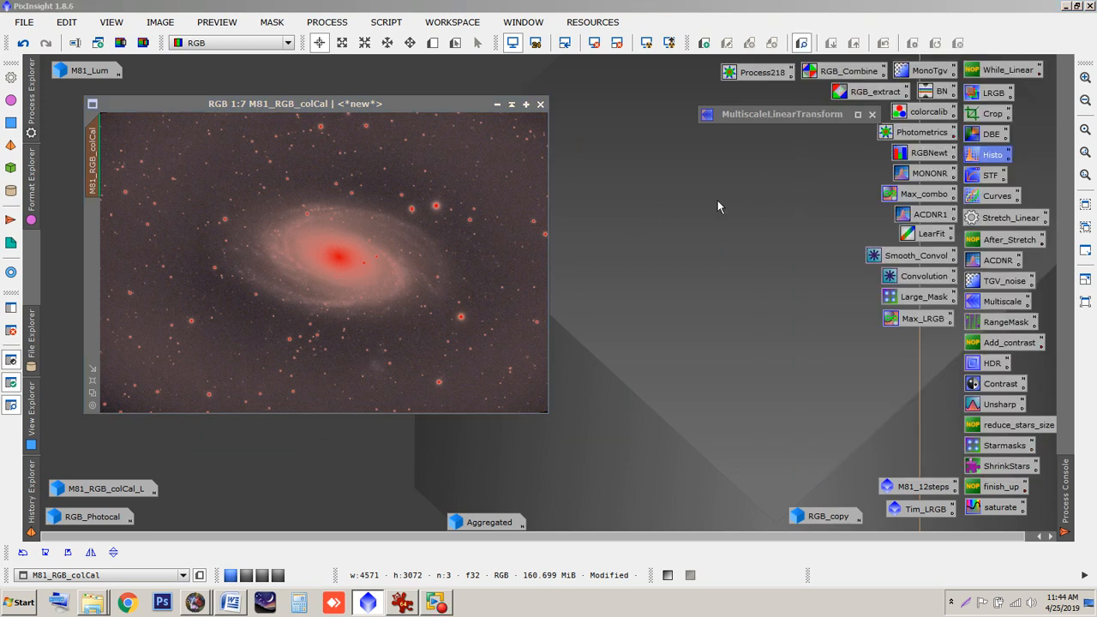
- With the mask hidden, define a preview of about 630 by 639 px over the galaxy's upper-left background and open it at 1:1
scroll(330, 262, up, 5)
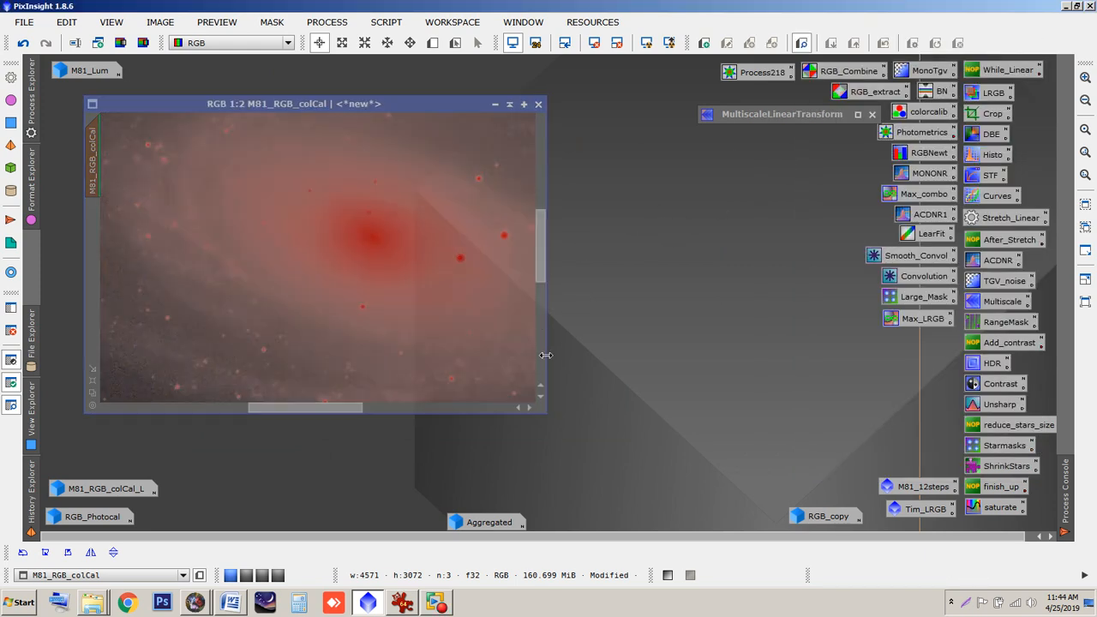
scroll(527, 278, down, 7)
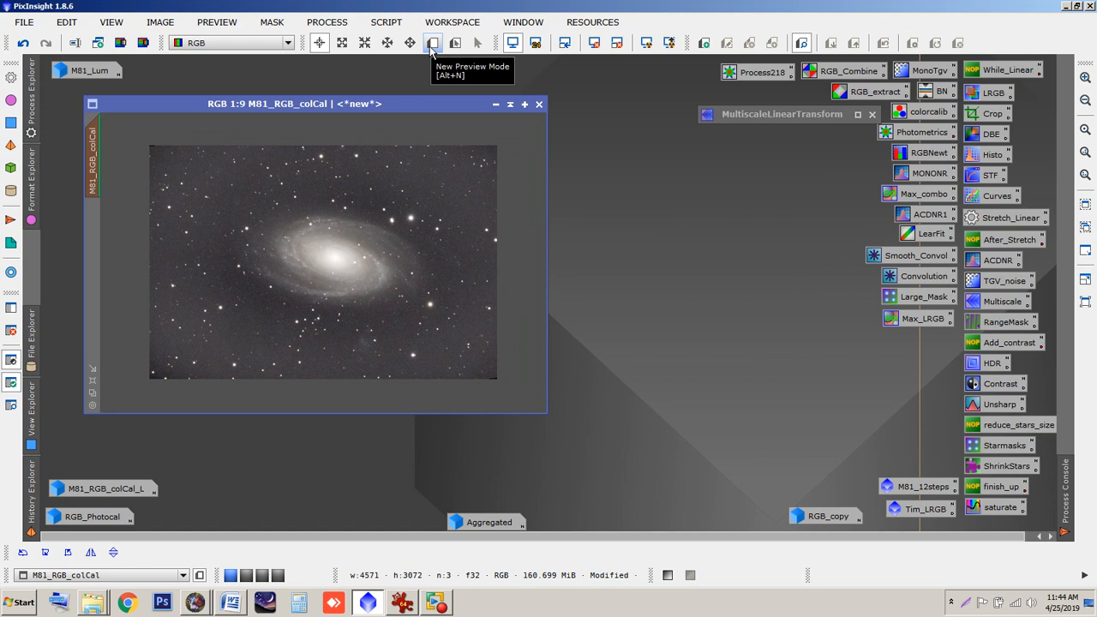
click(432, 43)
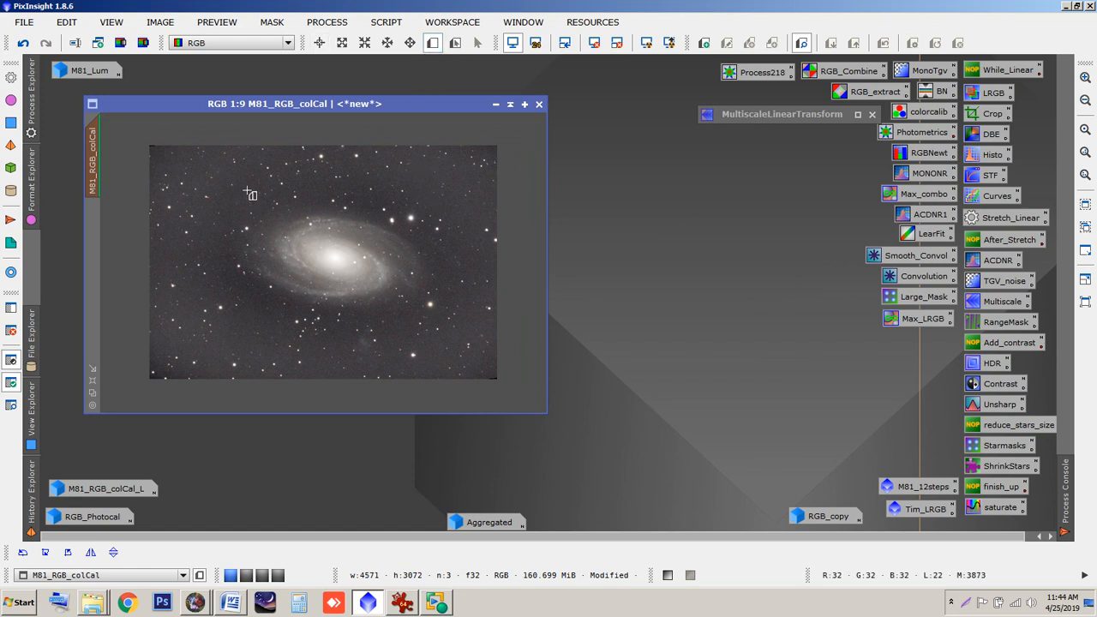
drag(218, 204, 266, 251)
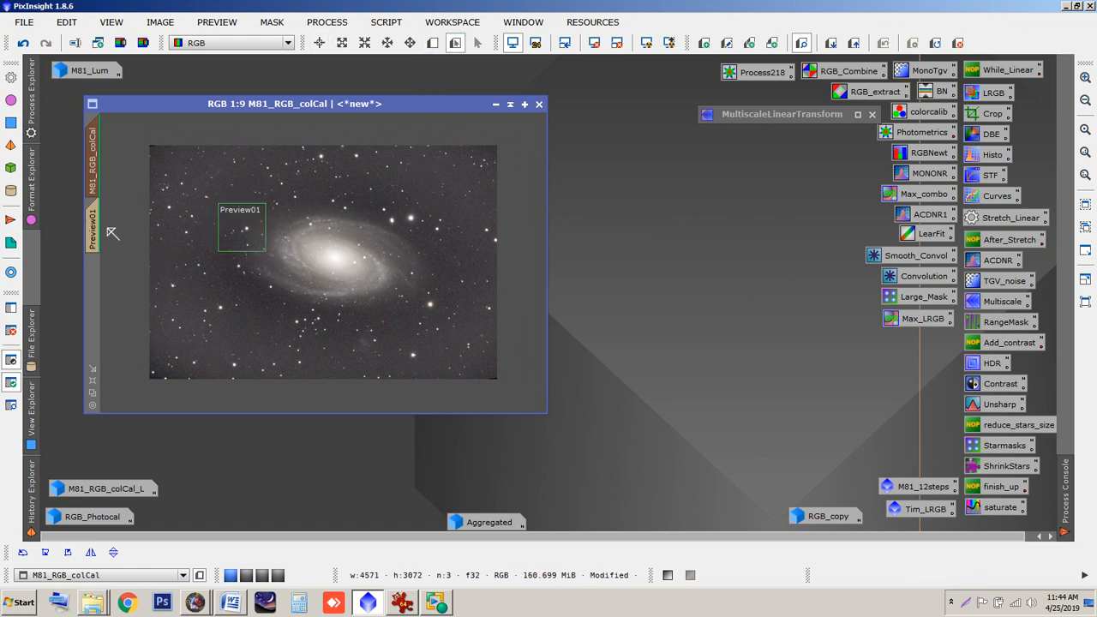
click(93, 230)
scroll(416, 318, down, 1)
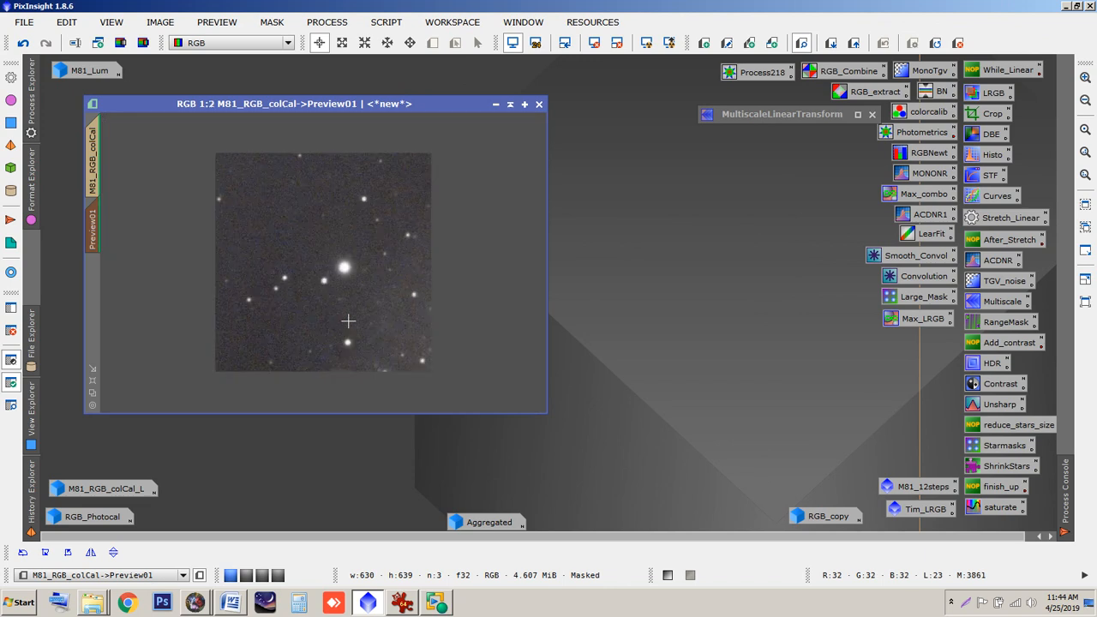
scroll(348, 320, up, 1)
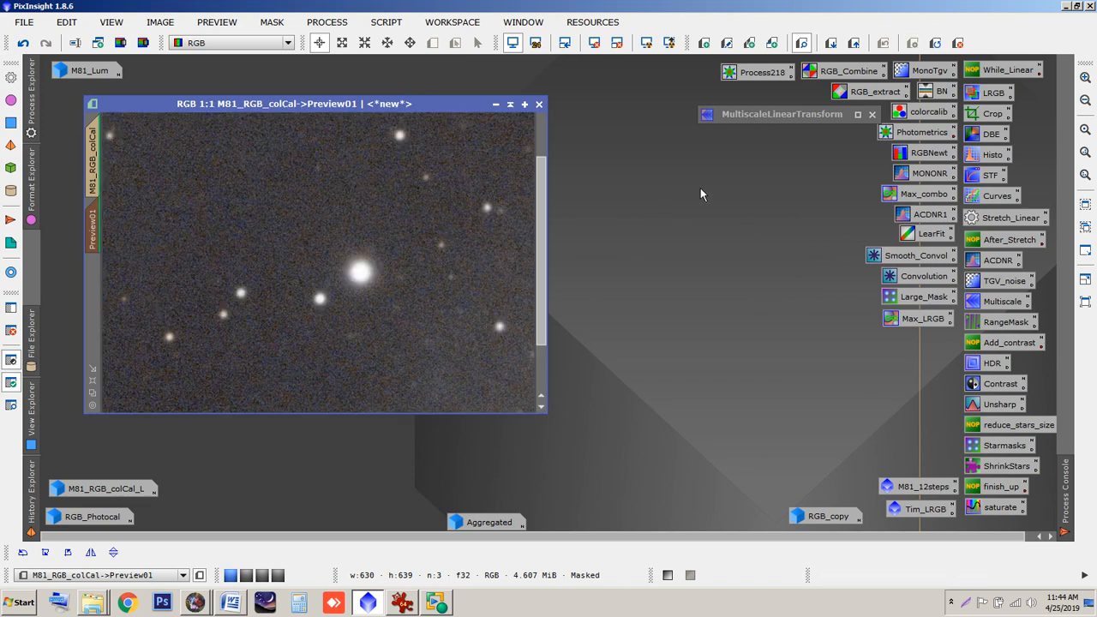
- Restore MultiscaleLinearTransform, set its target to Luminance (CIE Y), and enable noise reduction on layer 1
double_click(761, 114)
mouse_move(761, 114)
mouse_down()
mouse_move(818, 14)
mouse_move(831, 23)
mouse_up()
click(737, 452)
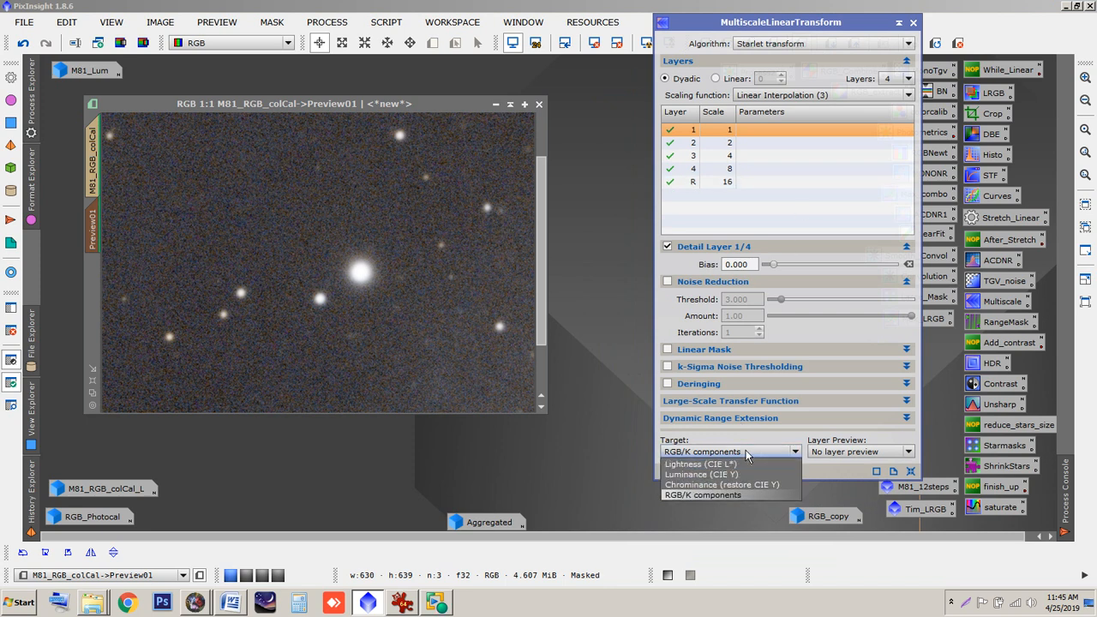
click(701, 477)
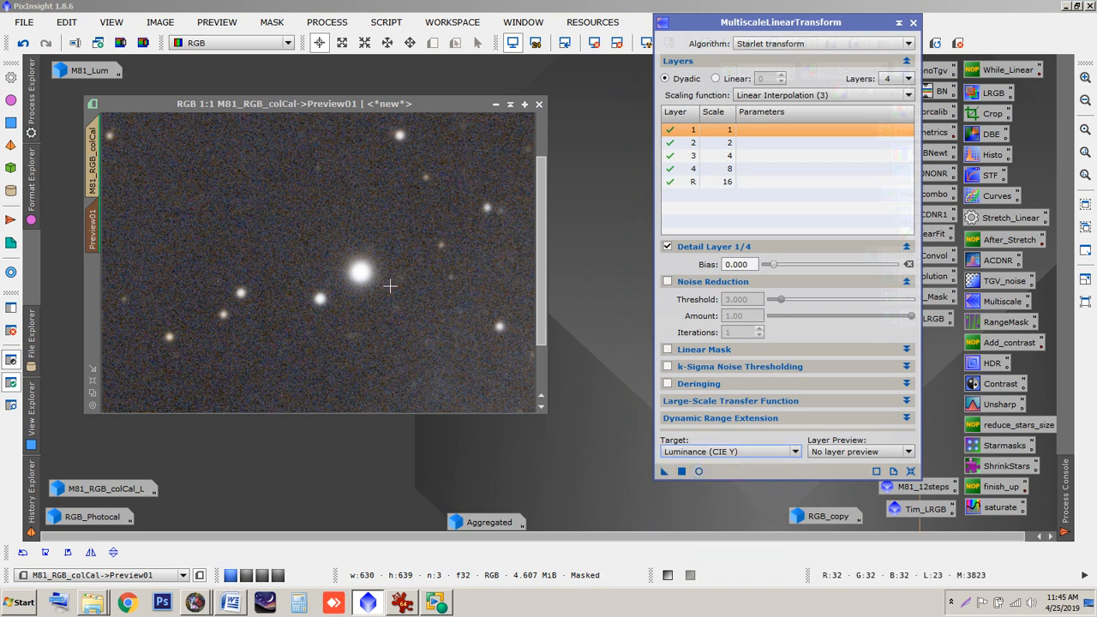
click(668, 282)
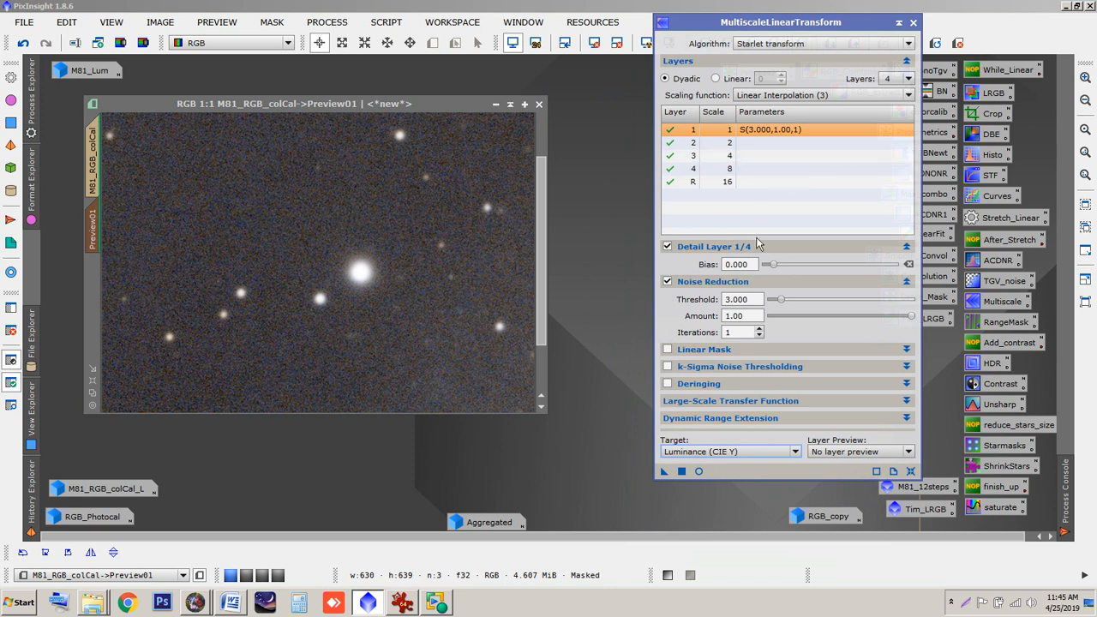
- Compare Preview01 with and without the transform in a narrowed real-time preview, and set layer 1's noise reduction amount to 0.29
click(699, 472)
drag(778, 23, 870, 32)
drag(567, 98, 557, 67)
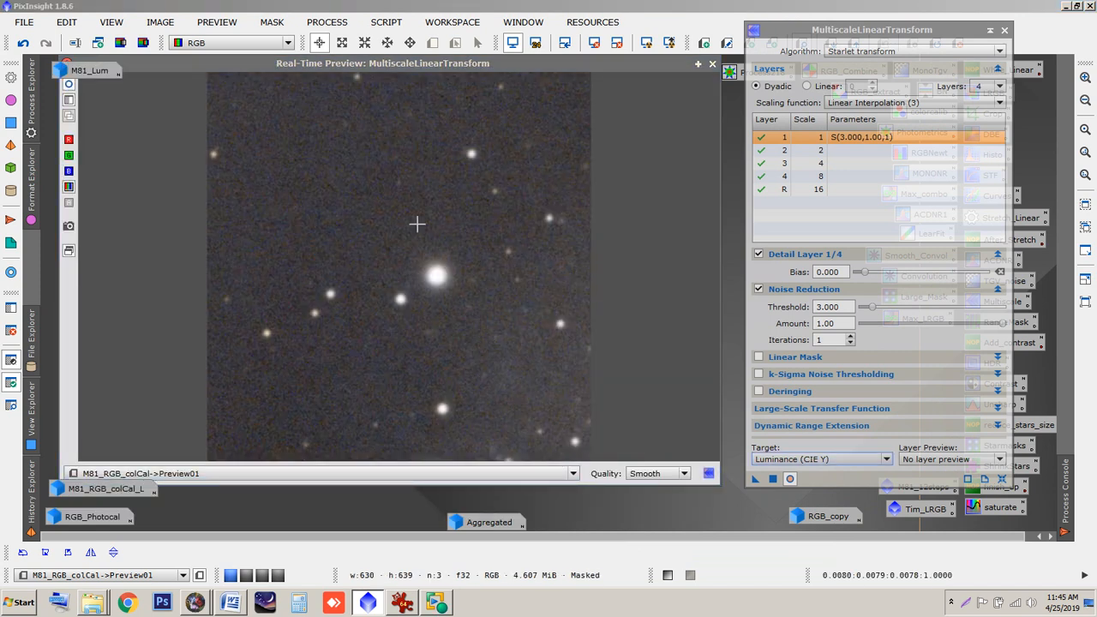
click(71, 87)
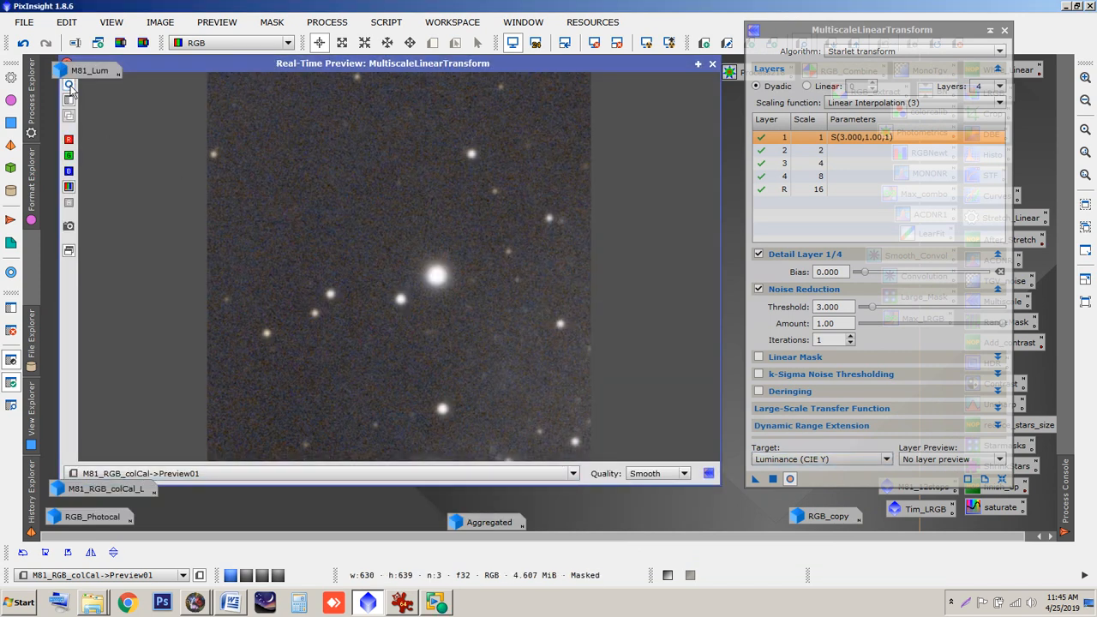
drag(296, 69, 301, 79)
drag(726, 143, 597, 143)
drag(453, 75, 457, 73)
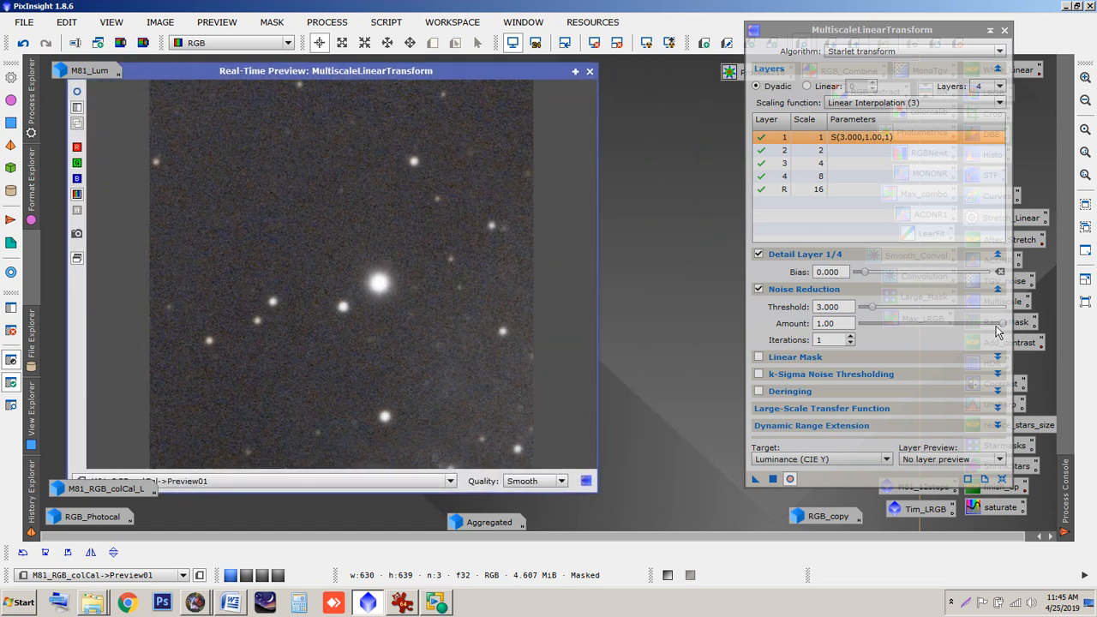
drag(1004, 323, 901, 326)
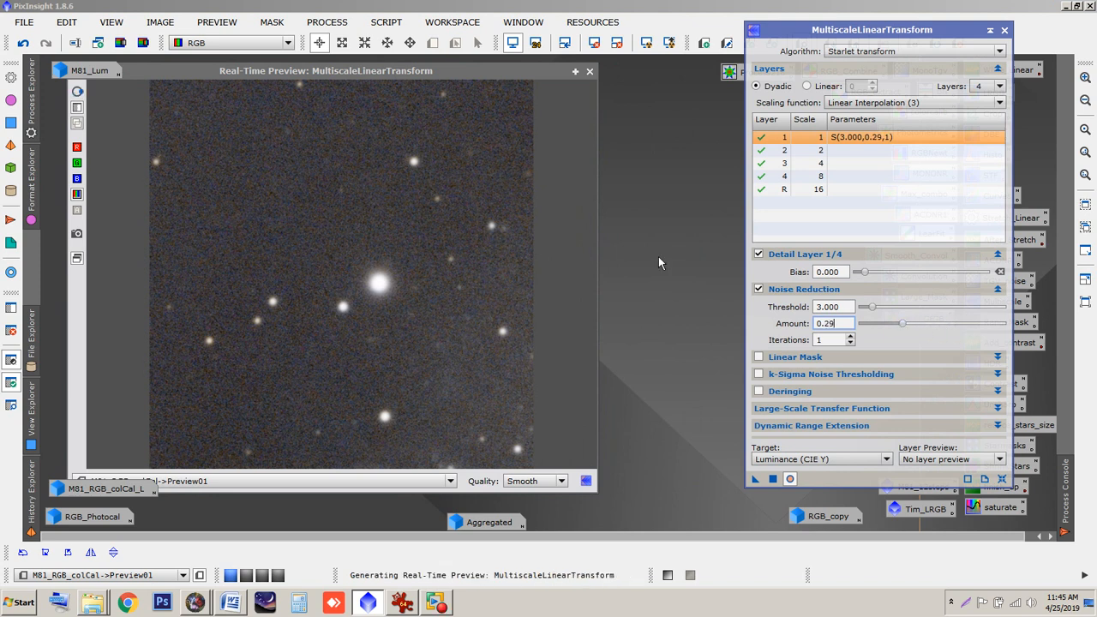
click(77, 92)
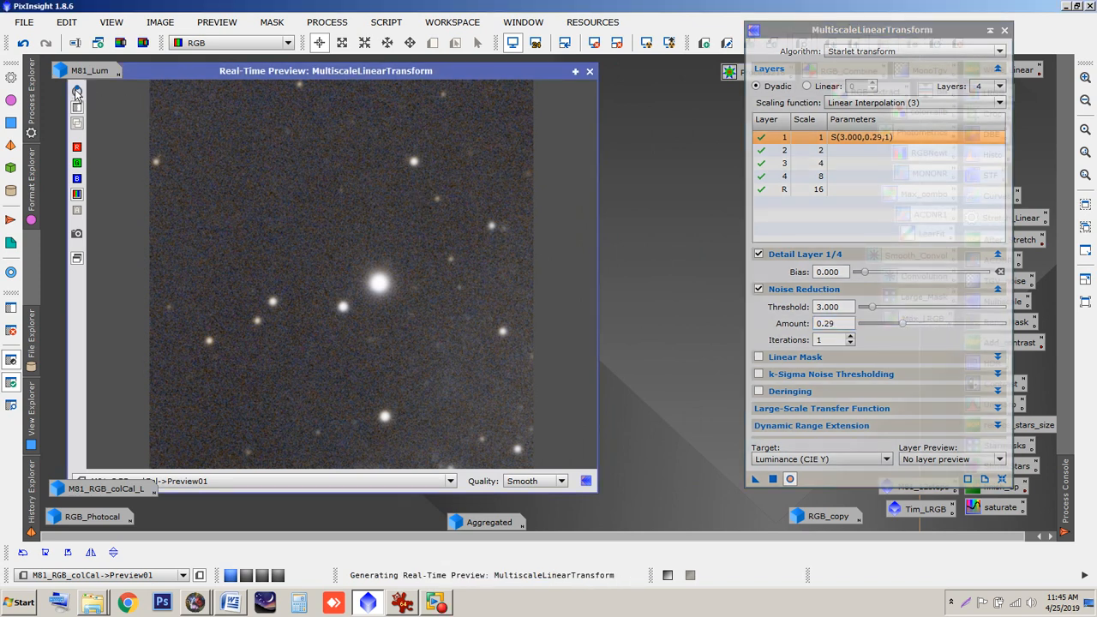
- Enable noise reduction on layer 2 with threshold 2.000 and amount 0.30, and compare the real-time preview with the original
click(857, 150)
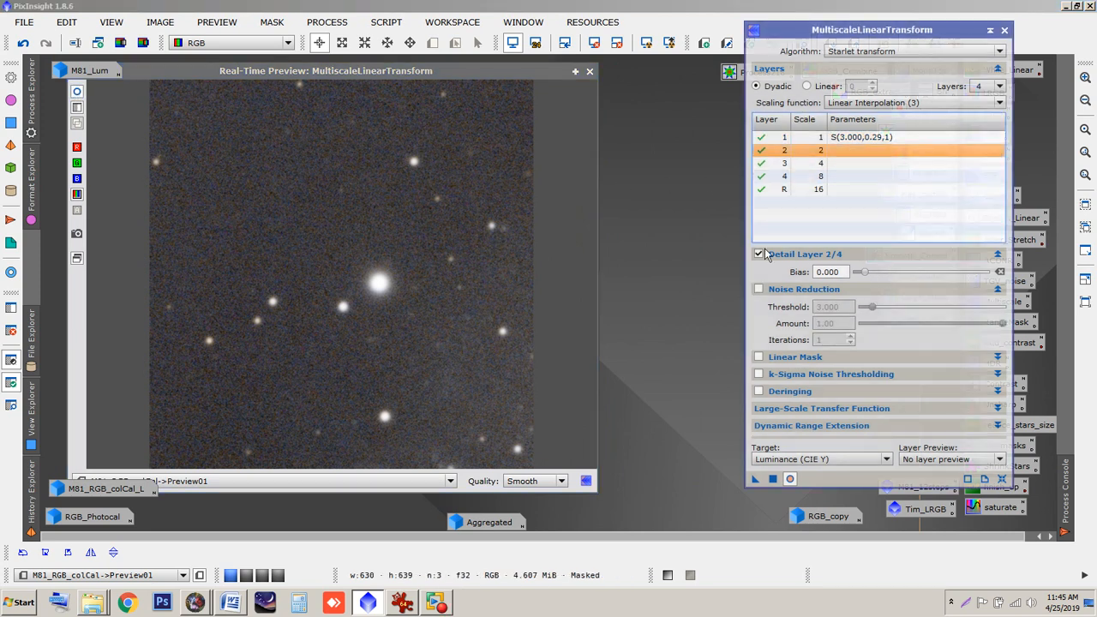
click(758, 289)
drag(873, 310, 872, 311)
drag(1001, 323, 902, 319)
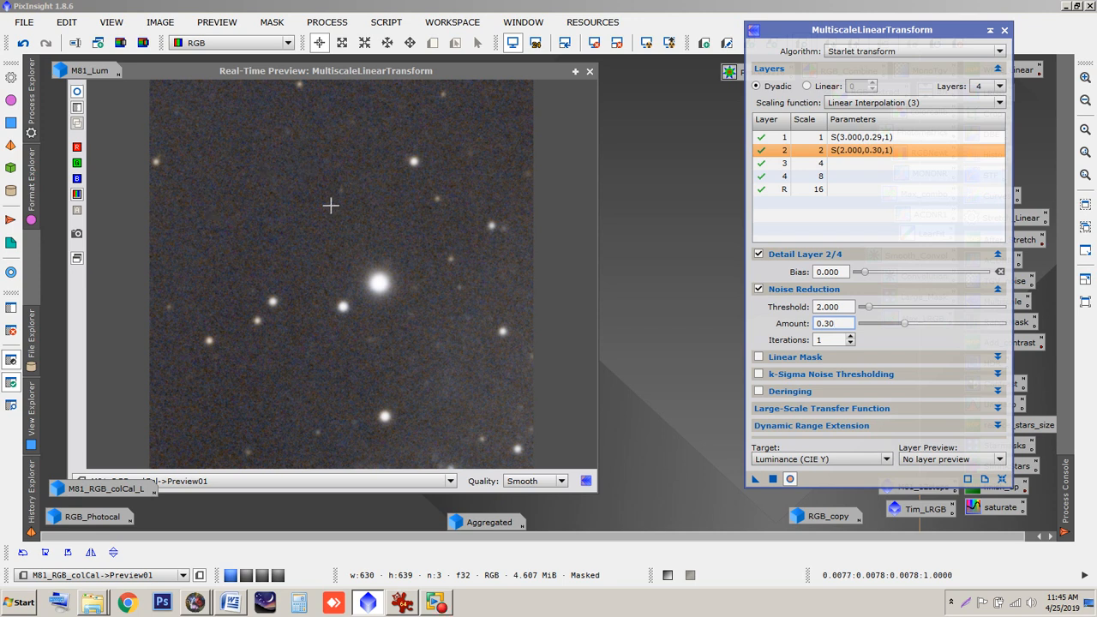
click(77, 96)
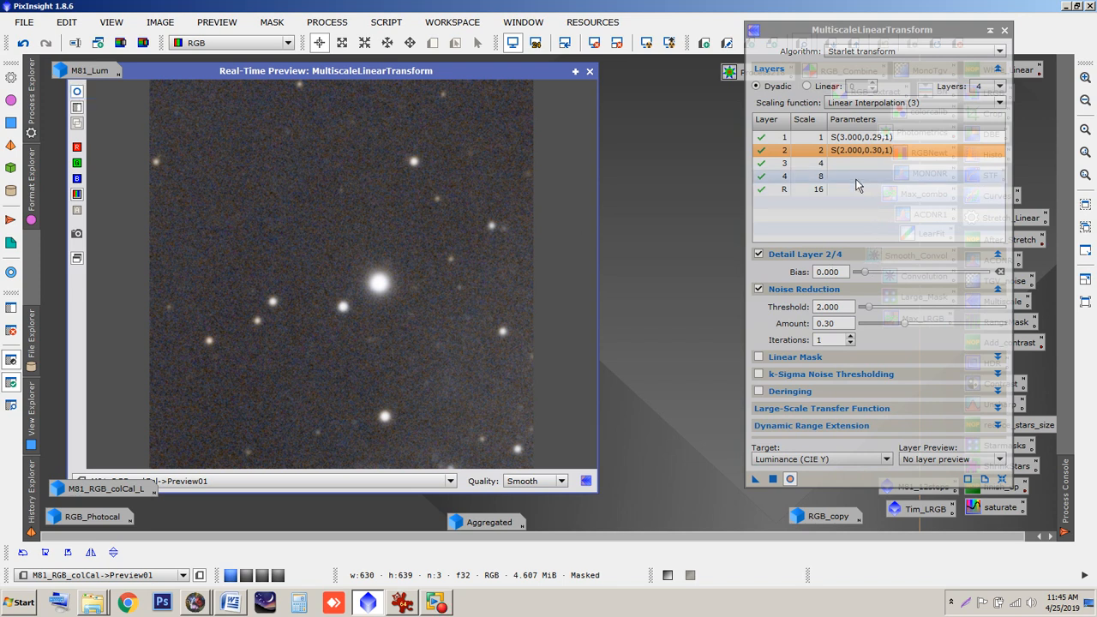
- Enable noise reduction on layer 3 with threshold 1.000 and amount 0.20
click(848, 162)
click(758, 289)
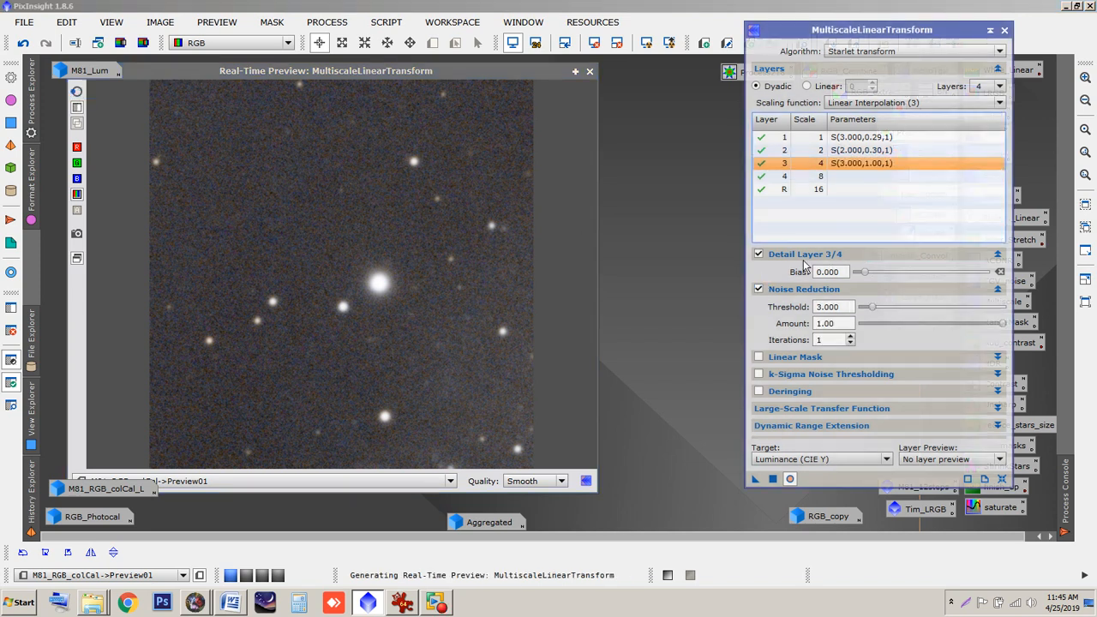
drag(873, 313, 869, 311)
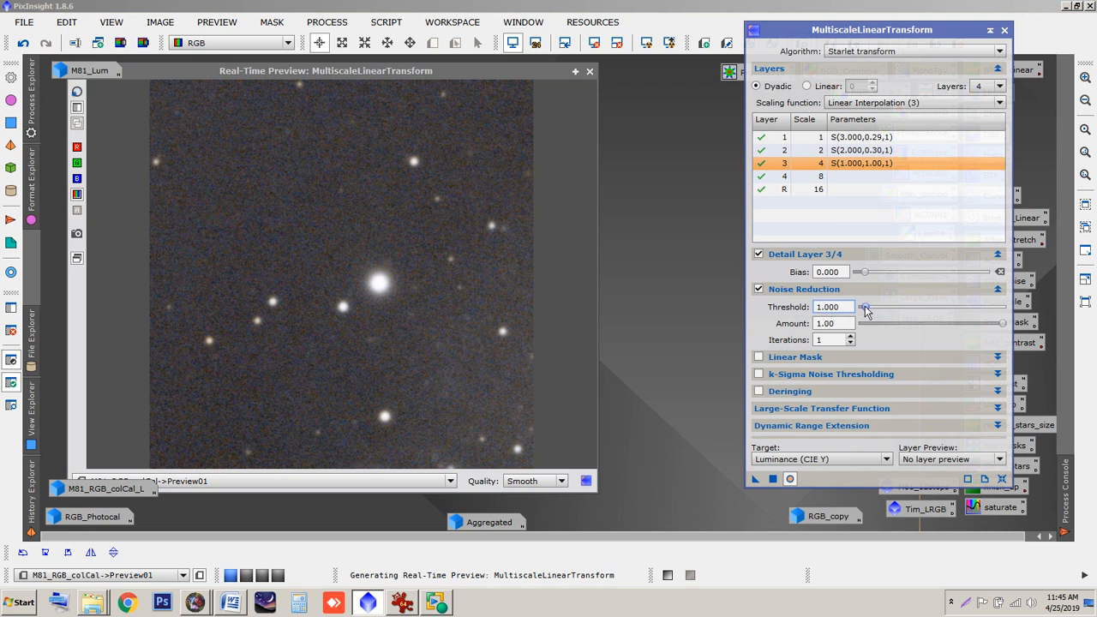
drag(1002, 324, 888, 326)
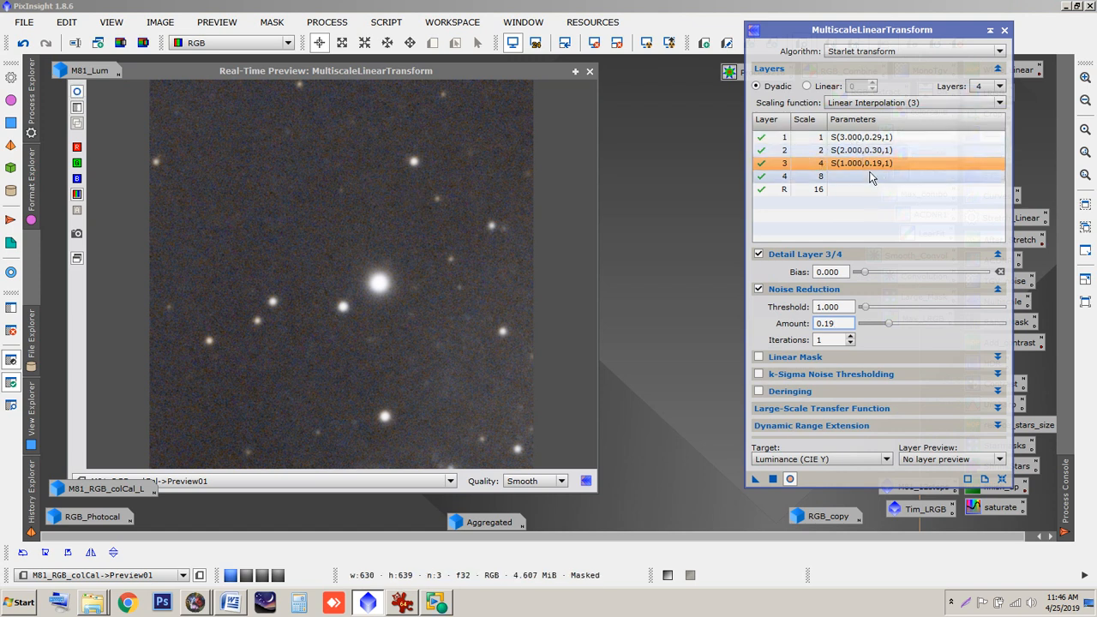
drag(888, 324, 890, 324)
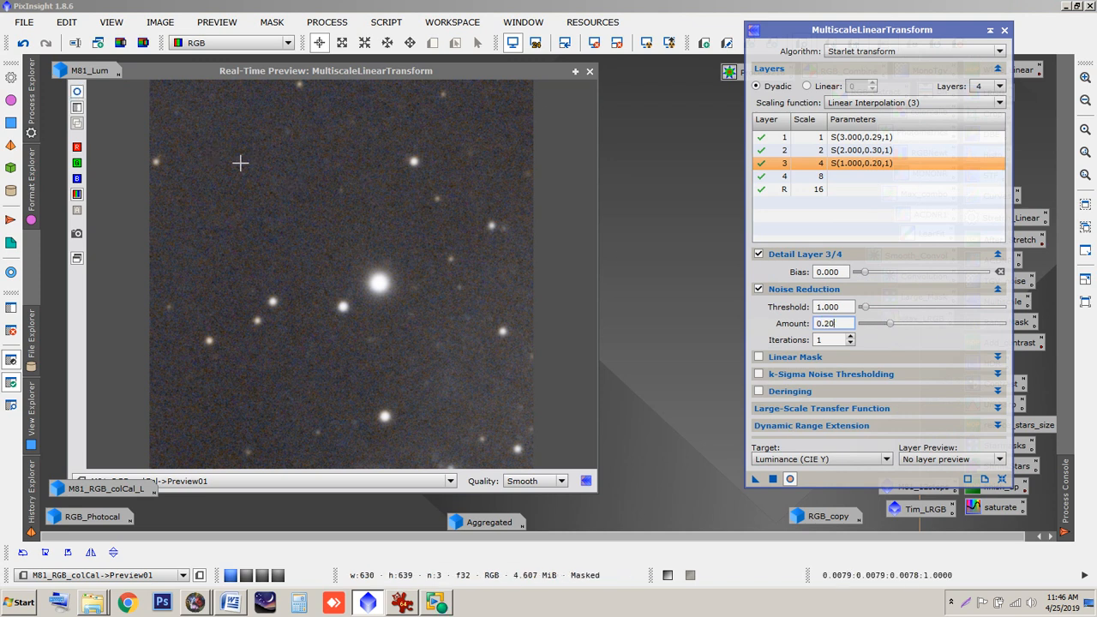
- Close the real-time preview and display the full M81_RGB_colCal image instead of Preview01
click(77, 93)
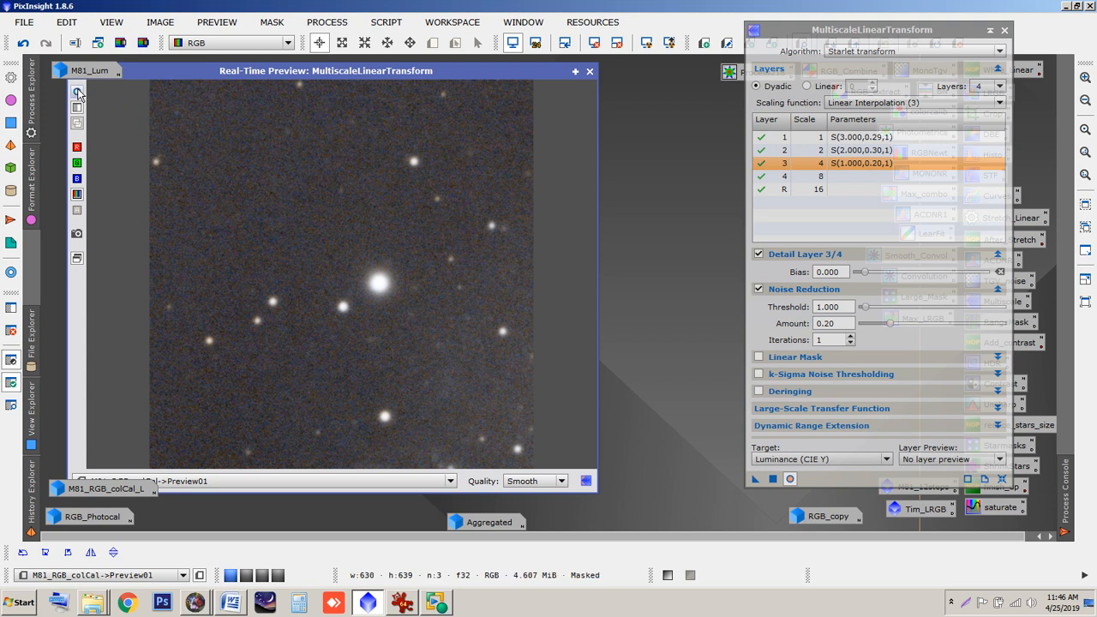
click(590, 73)
scroll(334, 258, down, 3)
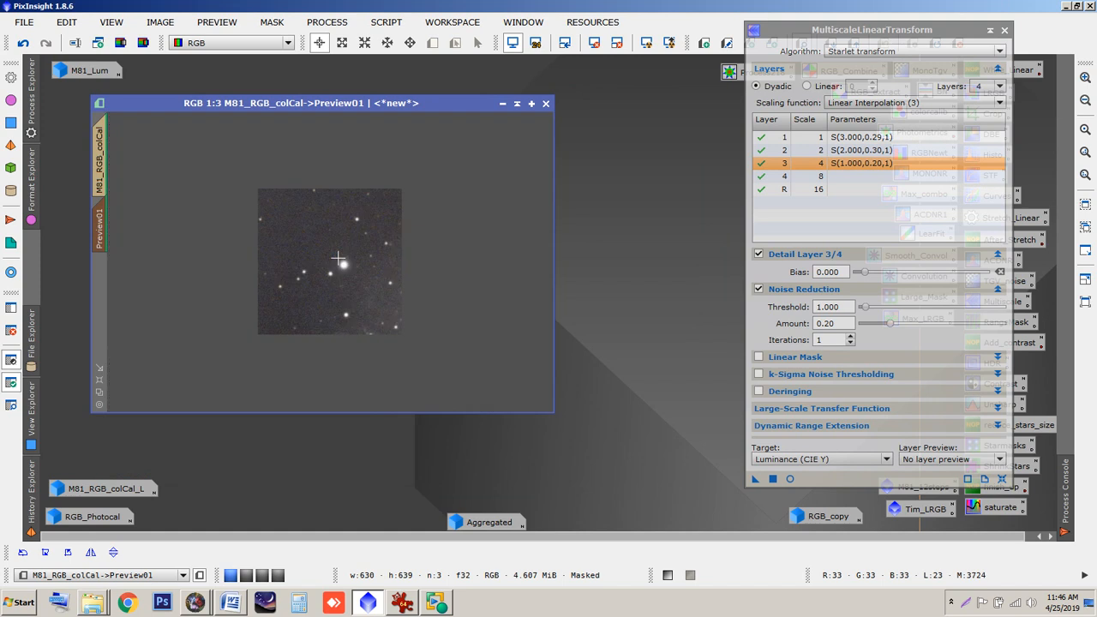
scroll(334, 258, up, 3)
drag(808, 32, 668, 94)
click(100, 162)
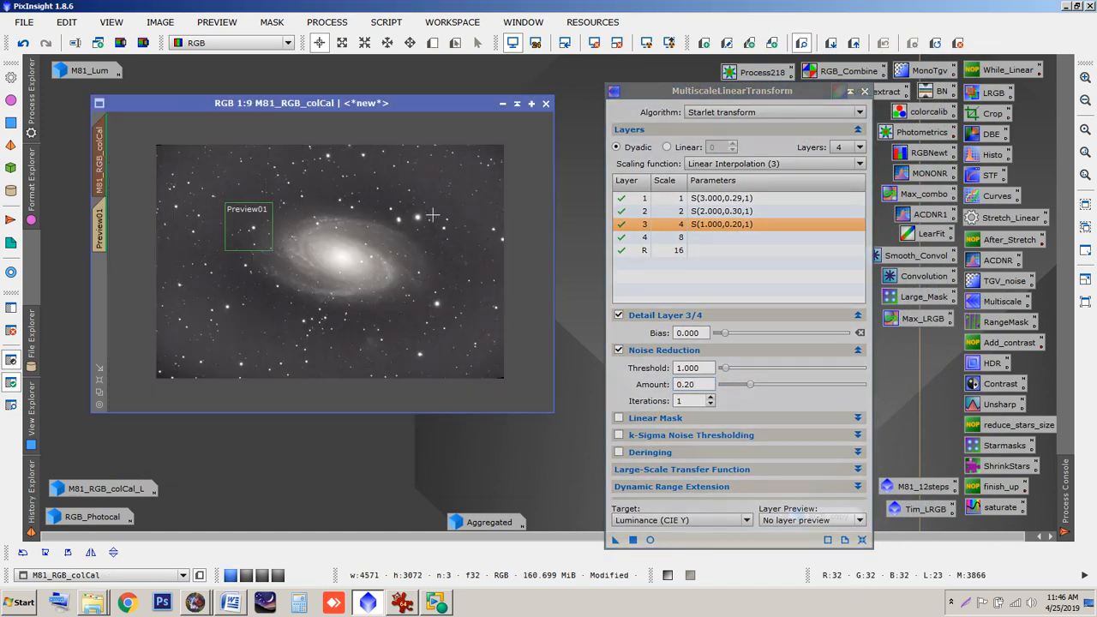
- Apply the configured MultiscaleLinearTransform luminance noise reduction to the full M81_RGB_colCal image
scroll(263, 279, up, 2)
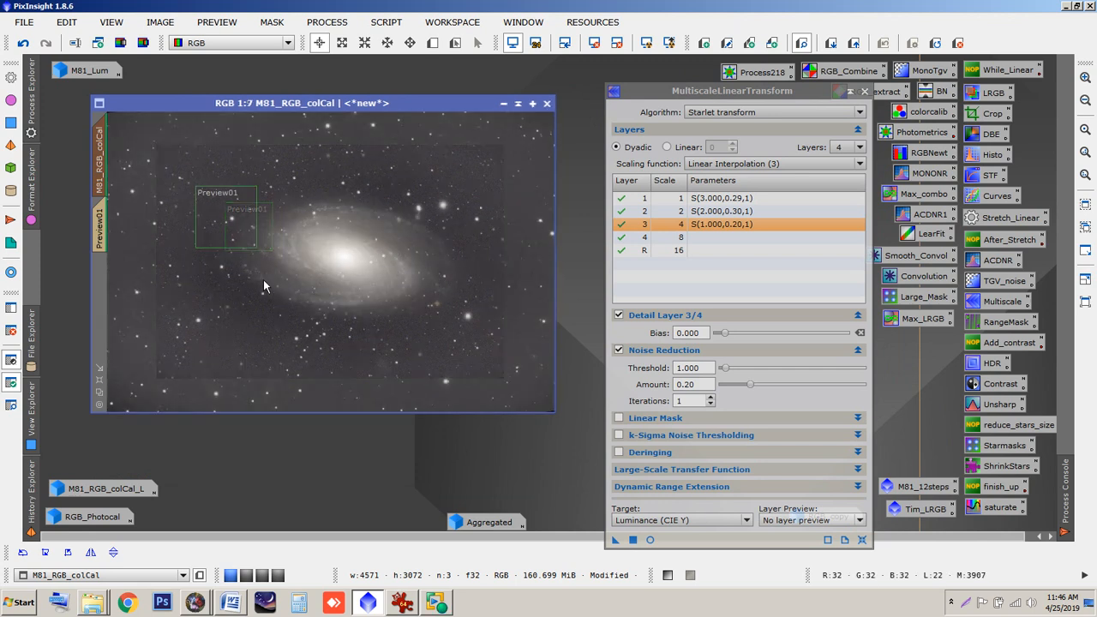
drag(327, 107, 301, 102)
drag(718, 91, 756, 15)
drag(652, 464, 470, 332)
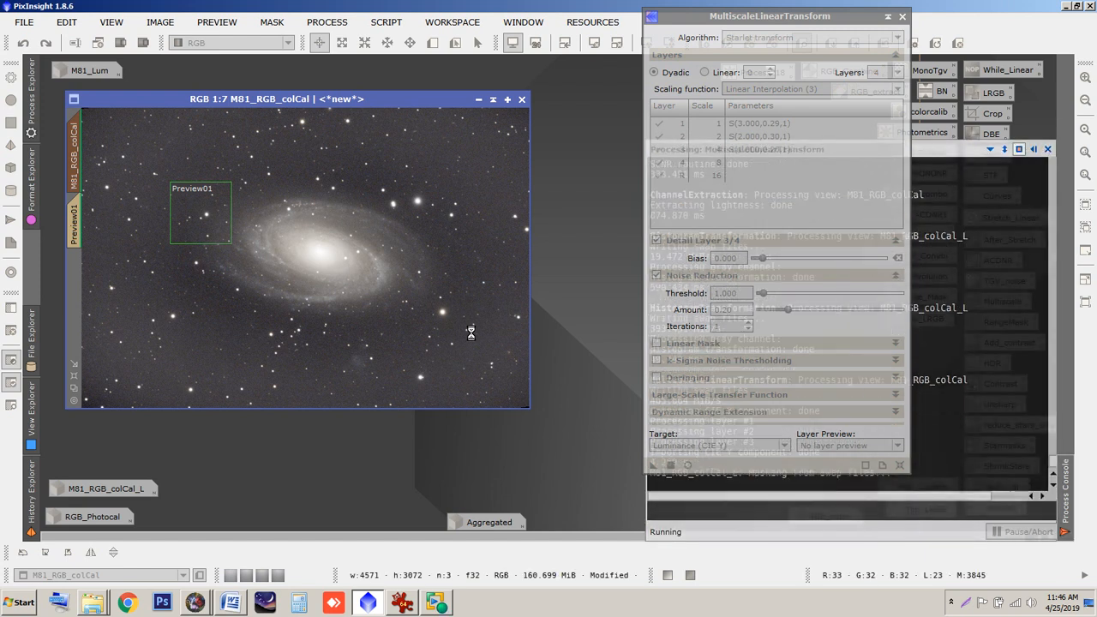
- Inspect the processed galaxy and background in M81_RGB_colCal up close for remaining noise
scroll(467, 324, up, 3)
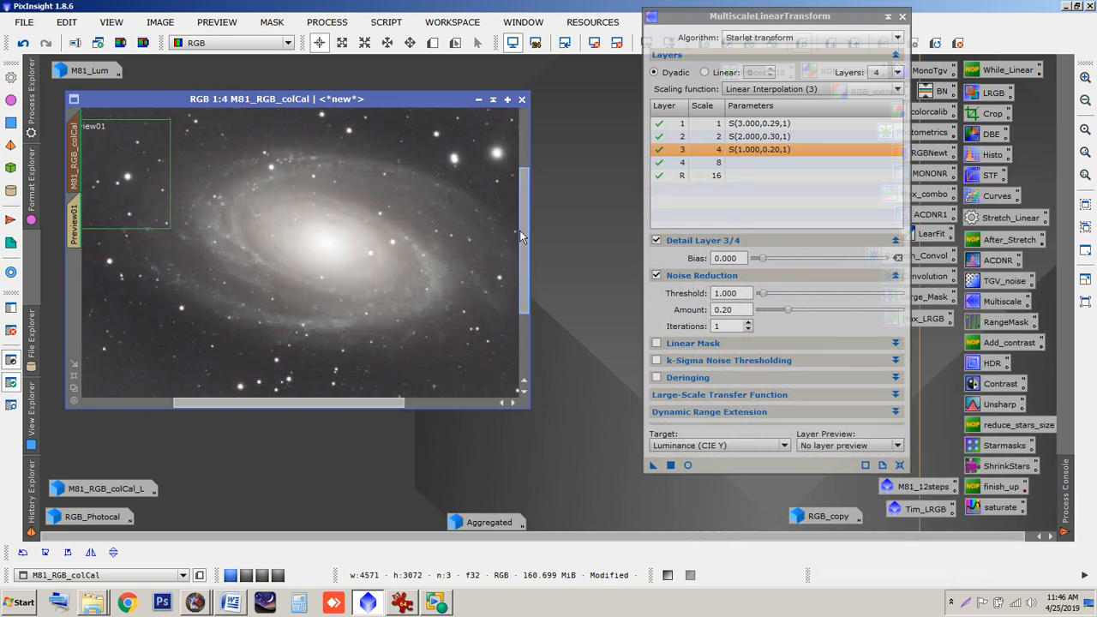
drag(524, 278, 523, 343)
scroll(435, 338, up, 3)
scroll(365, 363, up, 1)
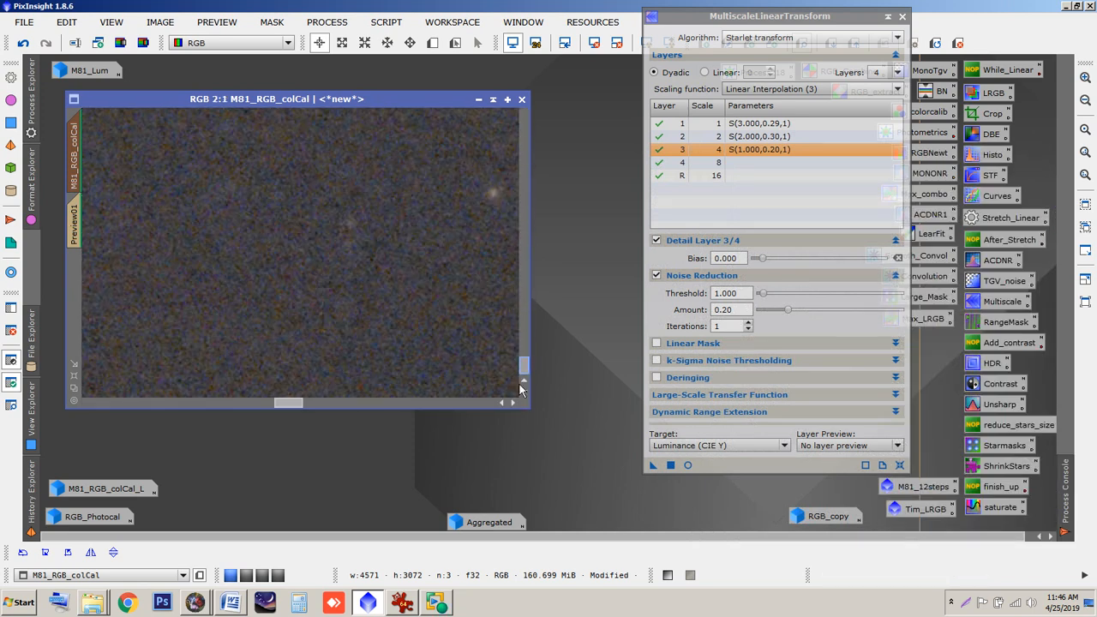
drag(520, 358, 515, 152)
scroll(365, 339, down, 7)
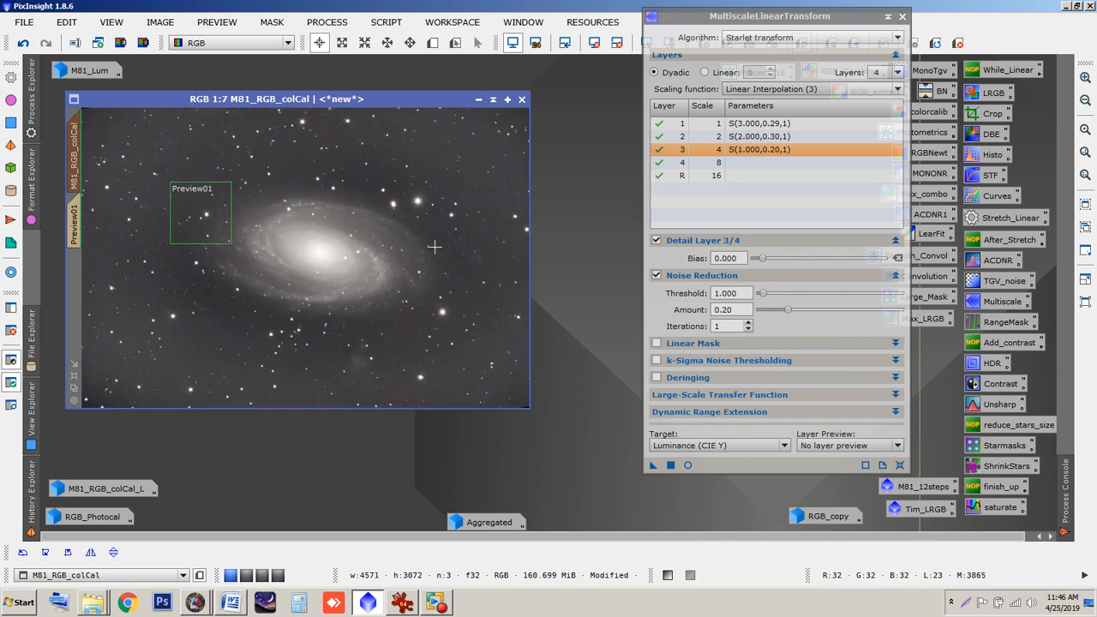
click(763, 32)
drag(762, 31, 895, 29)
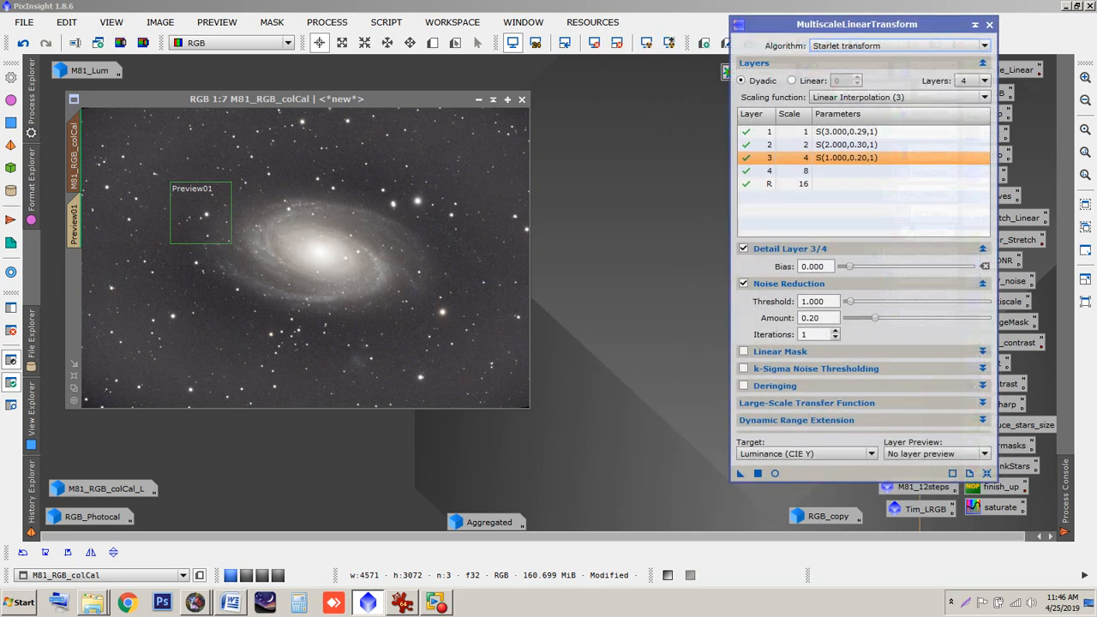
- Examine the stars and background colour noise in Preview01 at several magnifications
key(alt+Tab)
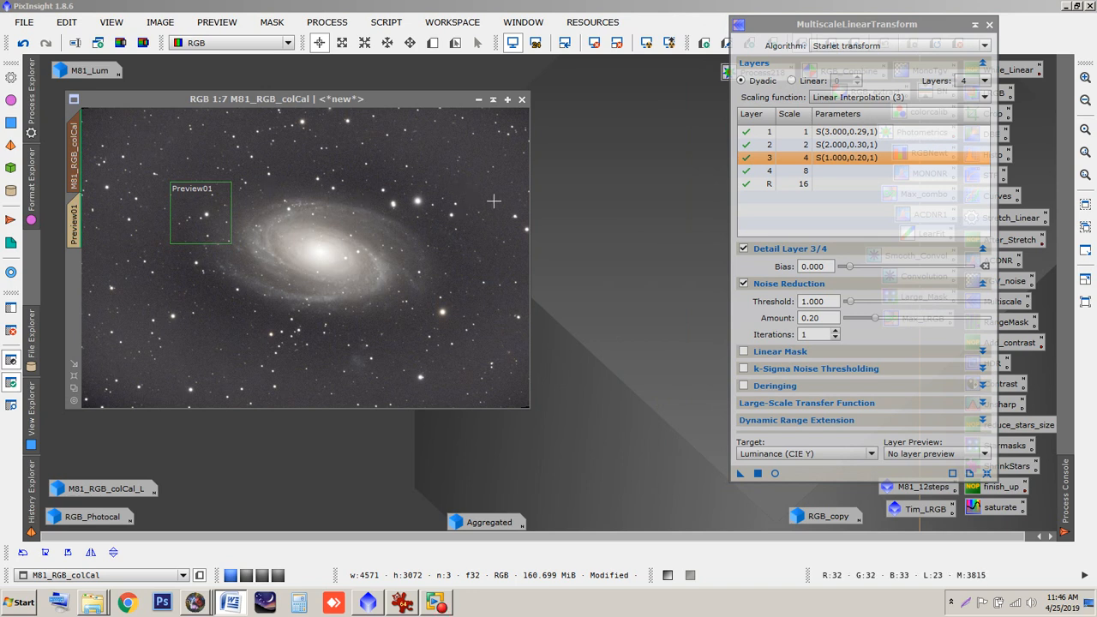
click(75, 224)
scroll(215, 245, up, 2)
scroll(241, 204, down, 1)
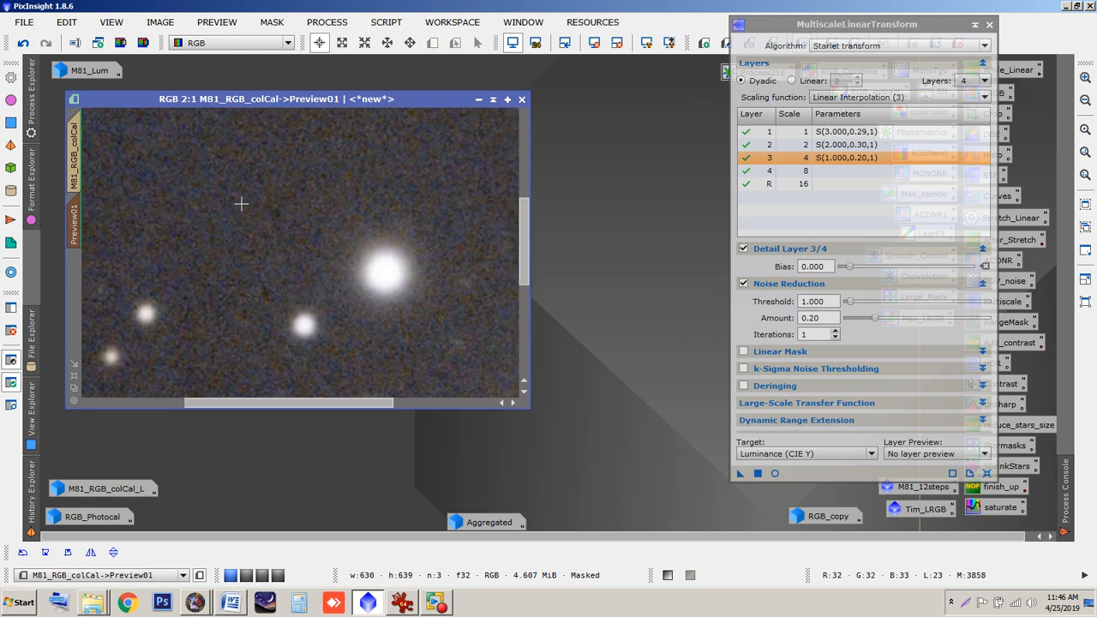
drag(523, 244, 514, 214)
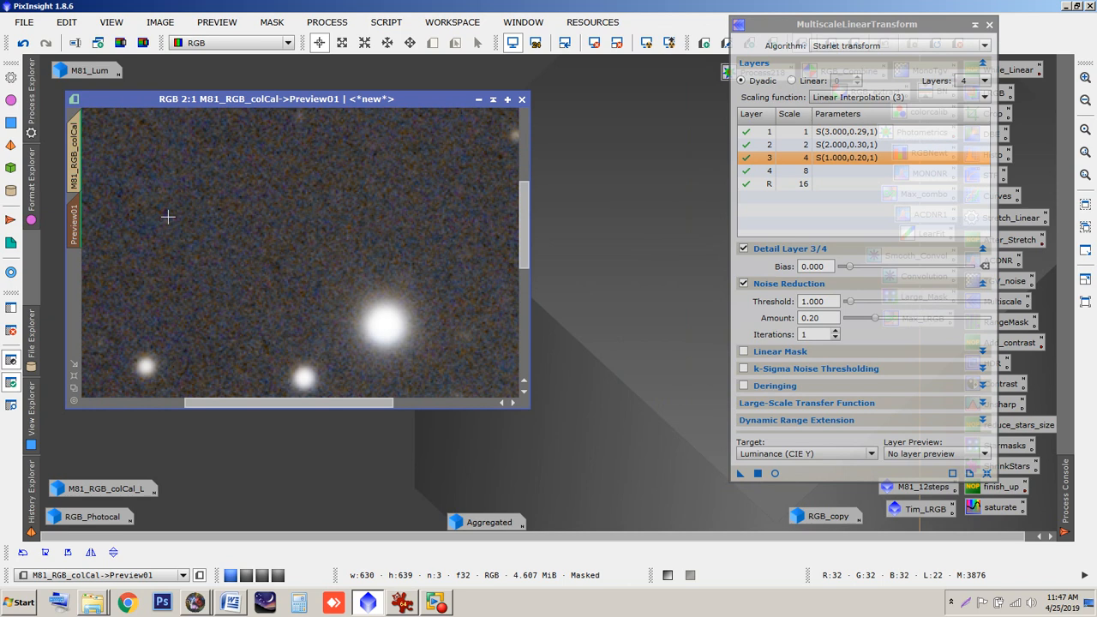
scroll(232, 249, down, 2)
scroll(233, 250, up, 1)
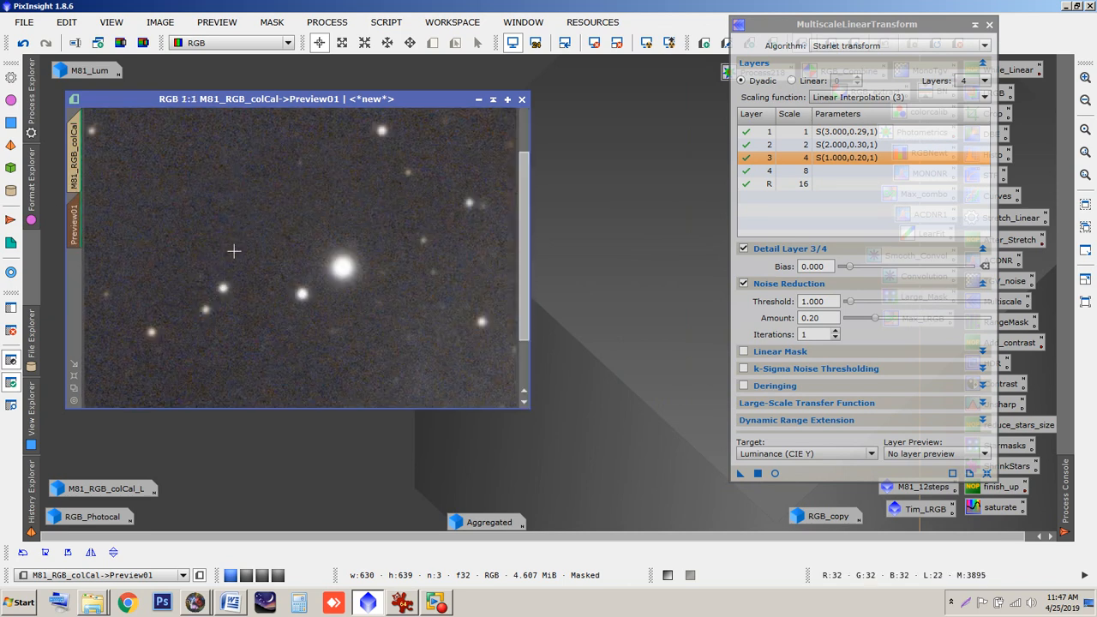
scroll(233, 250, down, 1)
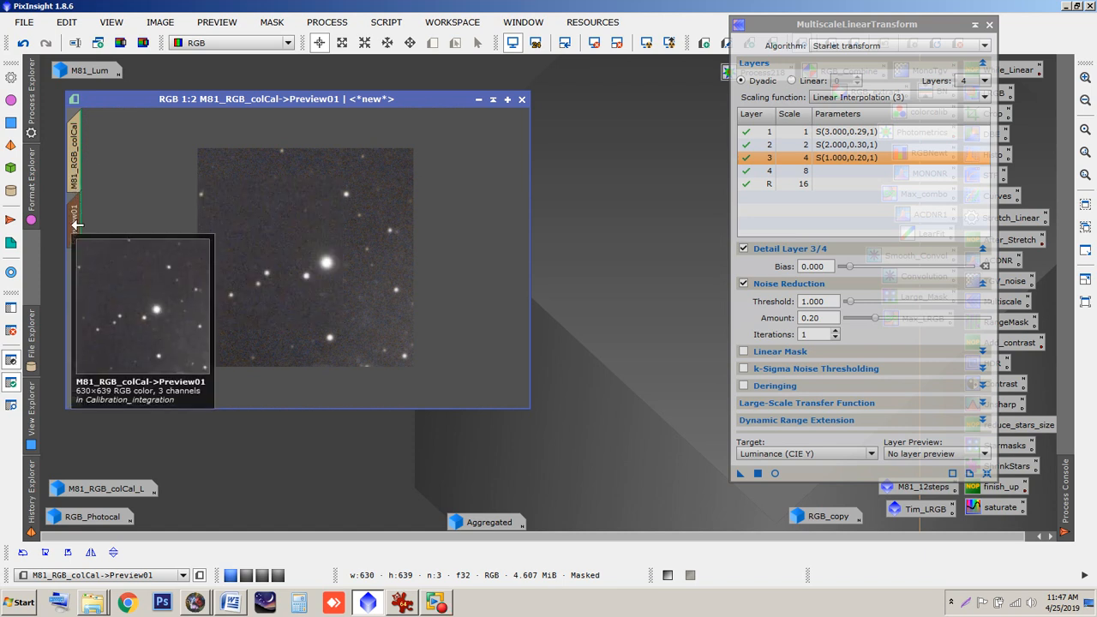
- Set the MultiscaleLinearTransform target to Chrominance (restore CIE Y) and the number of layers to 7
drag(838, 25, 760, 27)
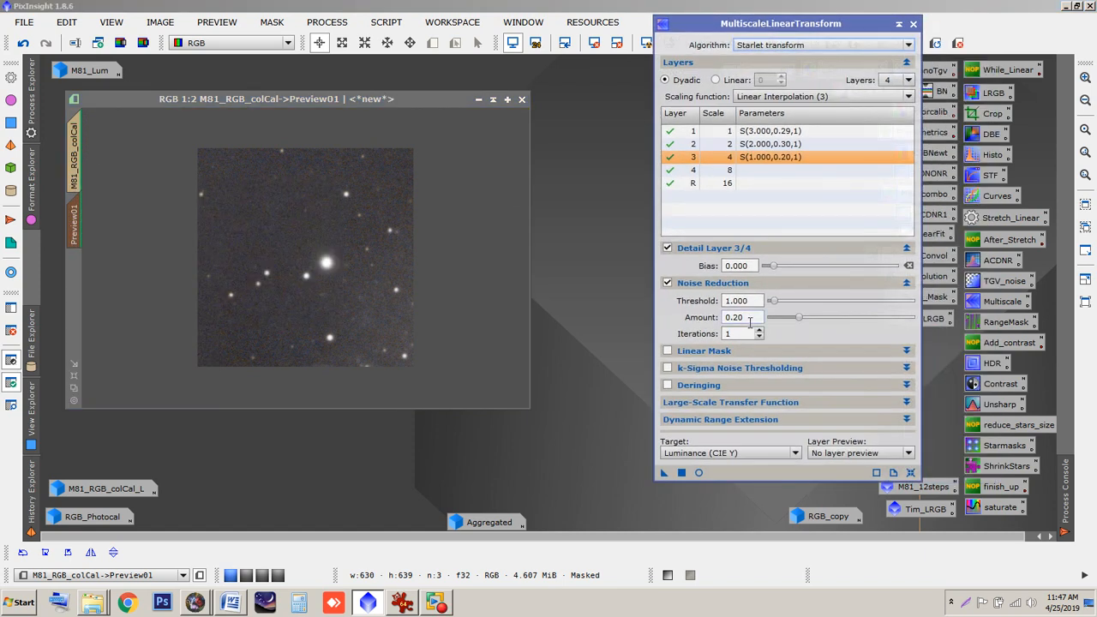
click(784, 454)
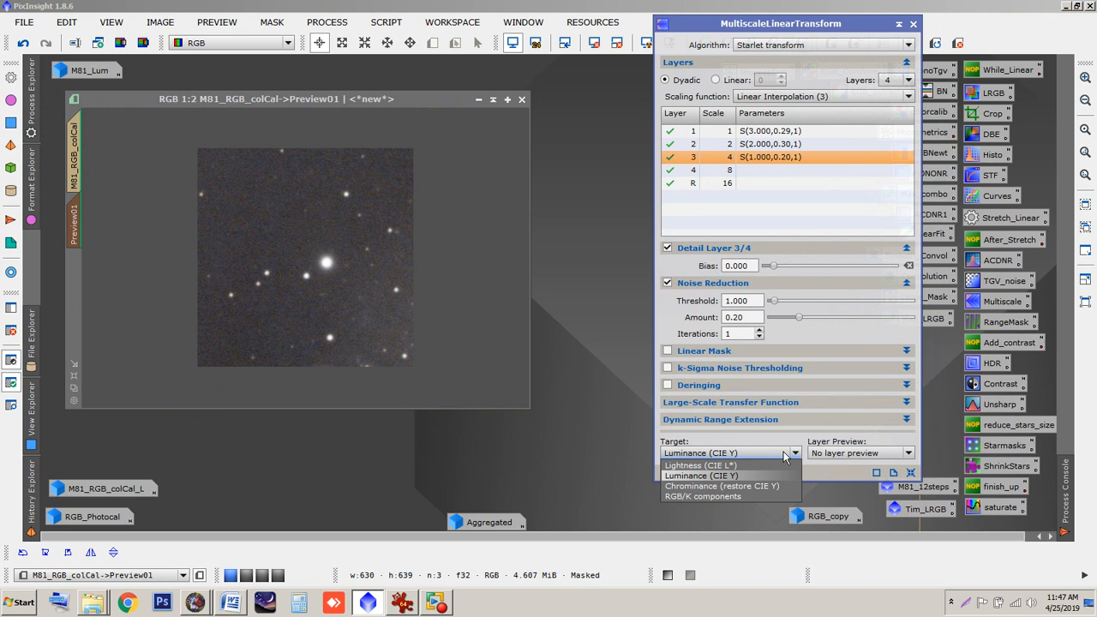
click(715, 486)
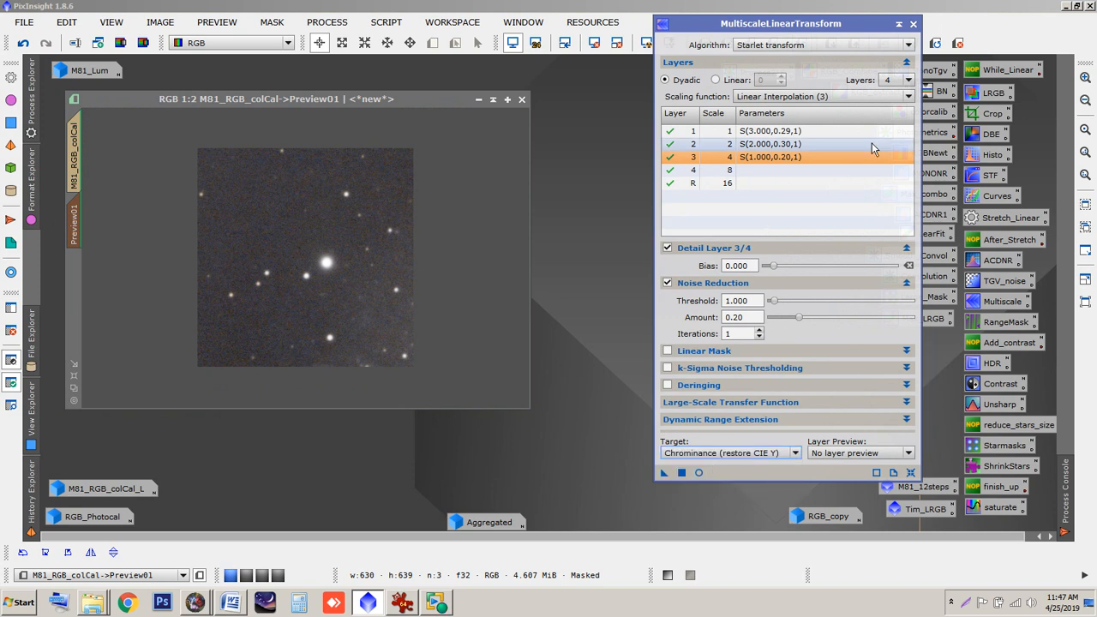
click(899, 80)
click(898, 157)
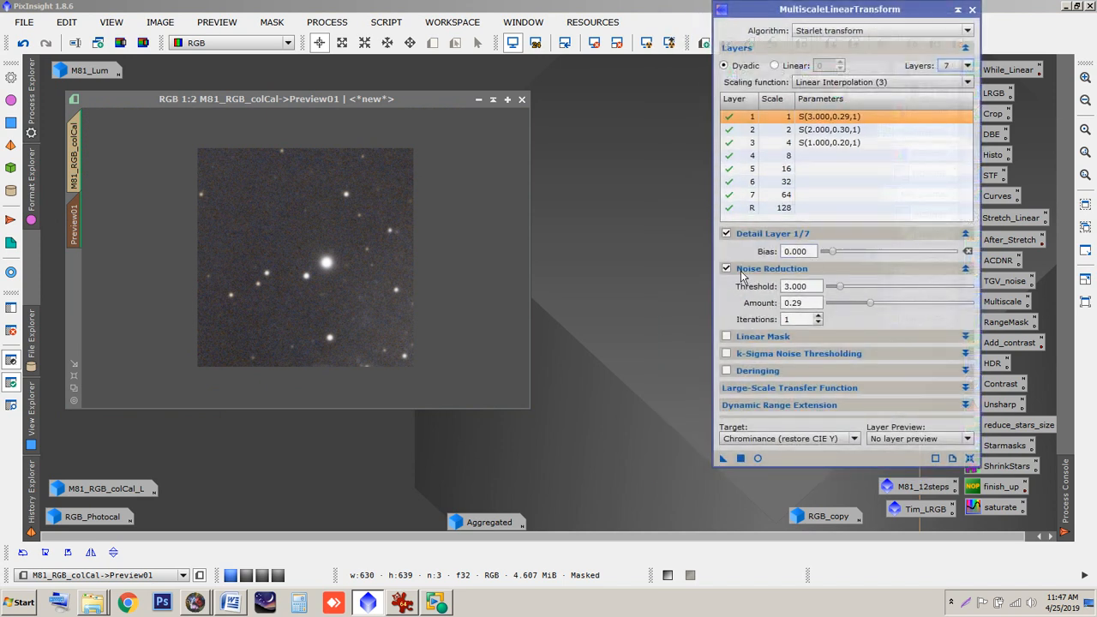
- Turn off noise reduction for wavelet layers 1, 2 and 3
click(806, 143)
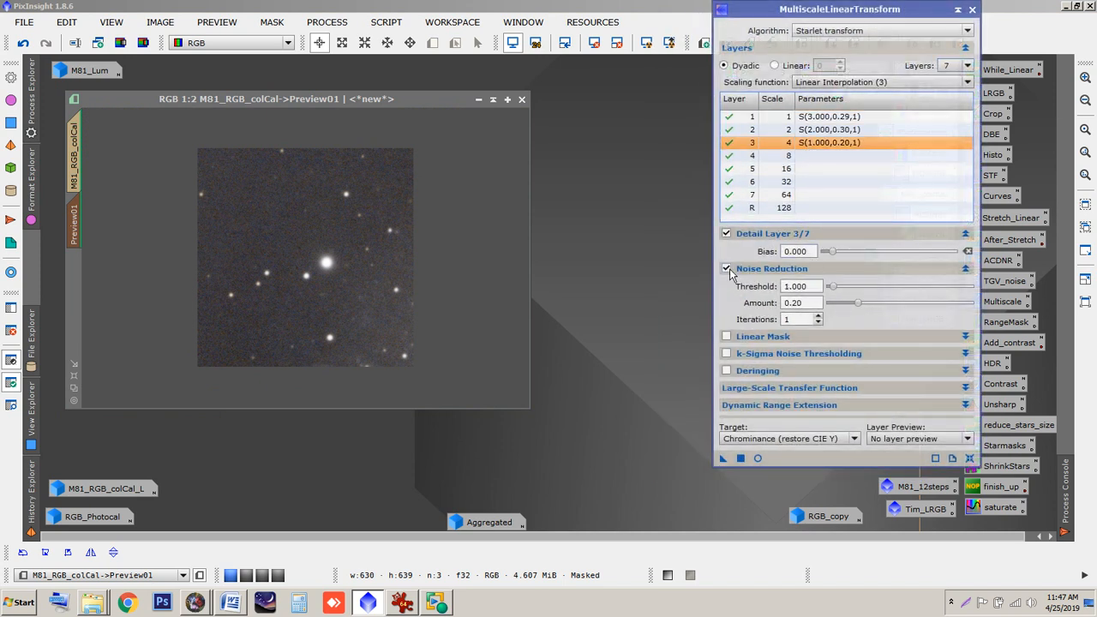
click(835, 130)
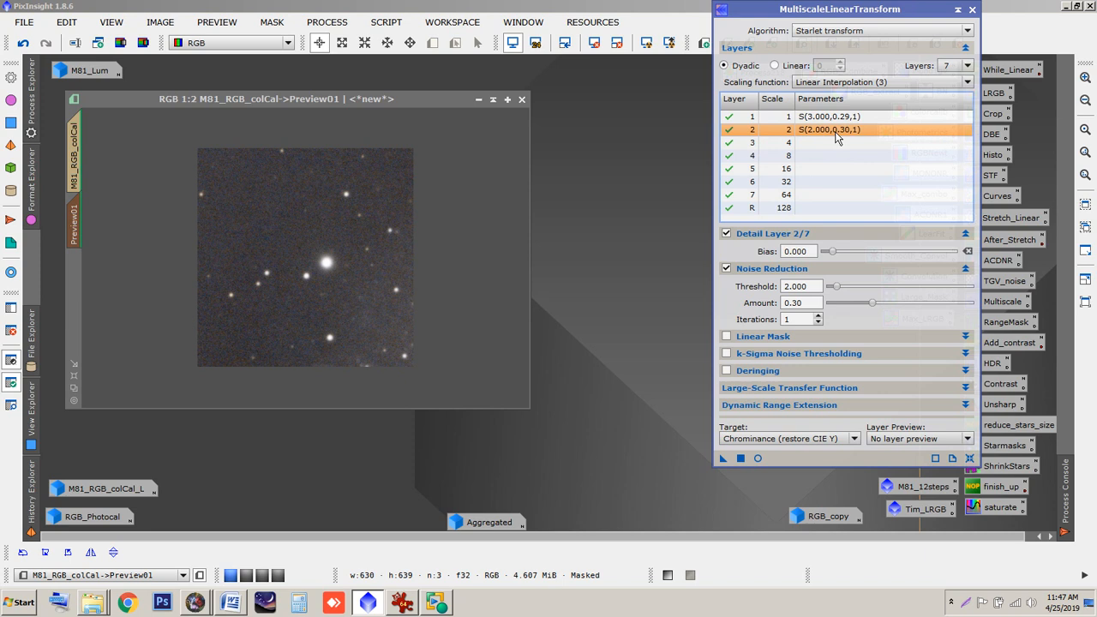
click(828, 118)
click(727, 268)
click(805, 130)
click(727, 269)
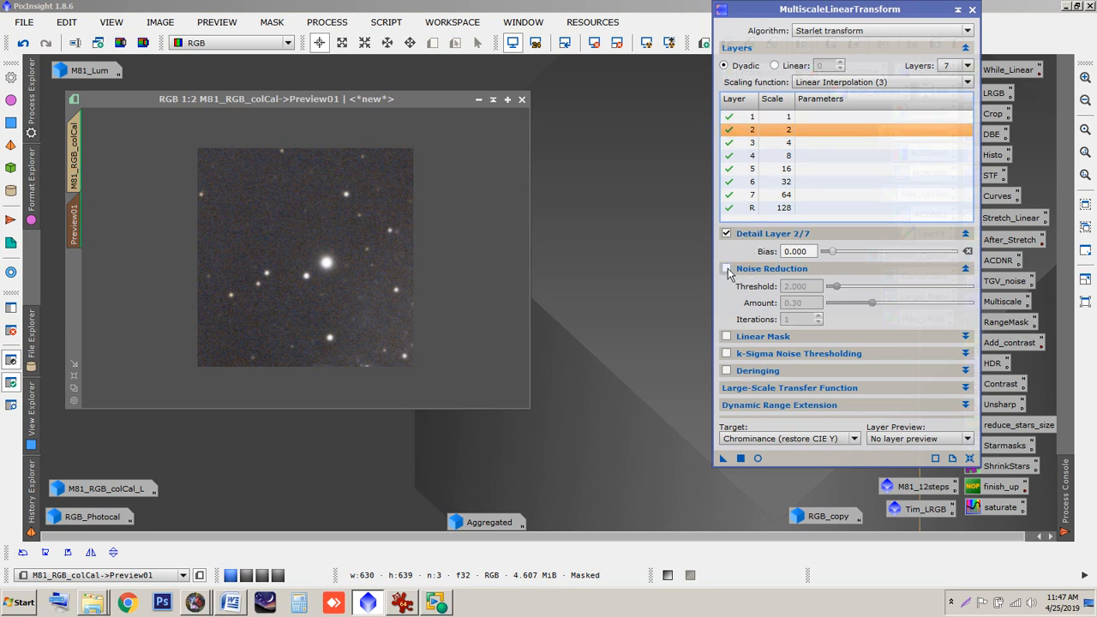
- Open the real-time preview for Preview01 and enable noise reduction on layers 1, 2 and 3
drag(387, 100, 415, 100)
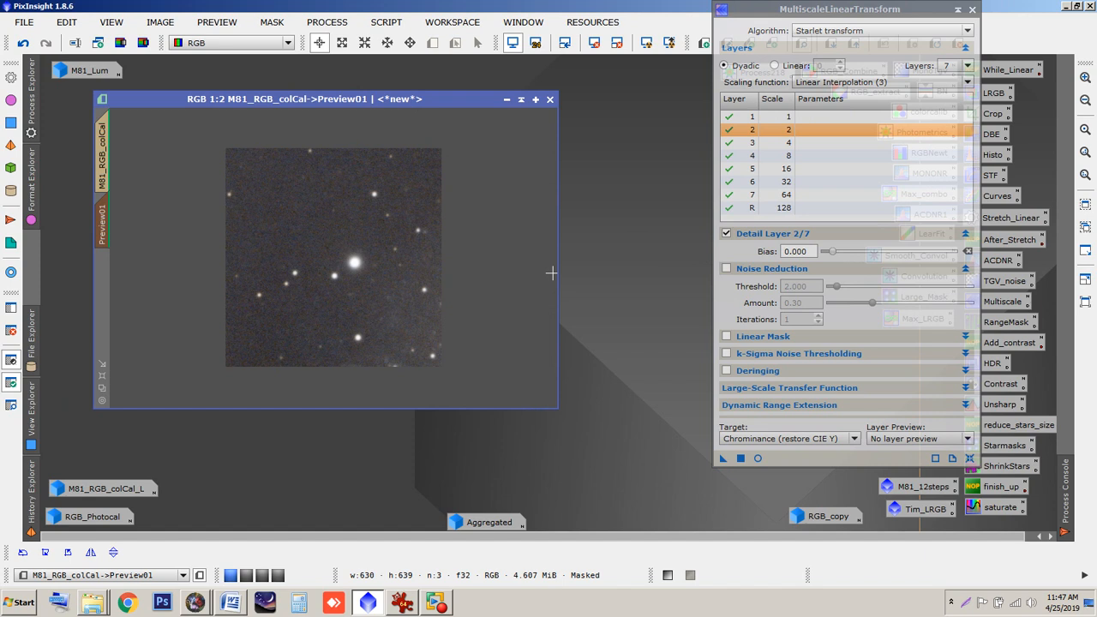
click(758, 459)
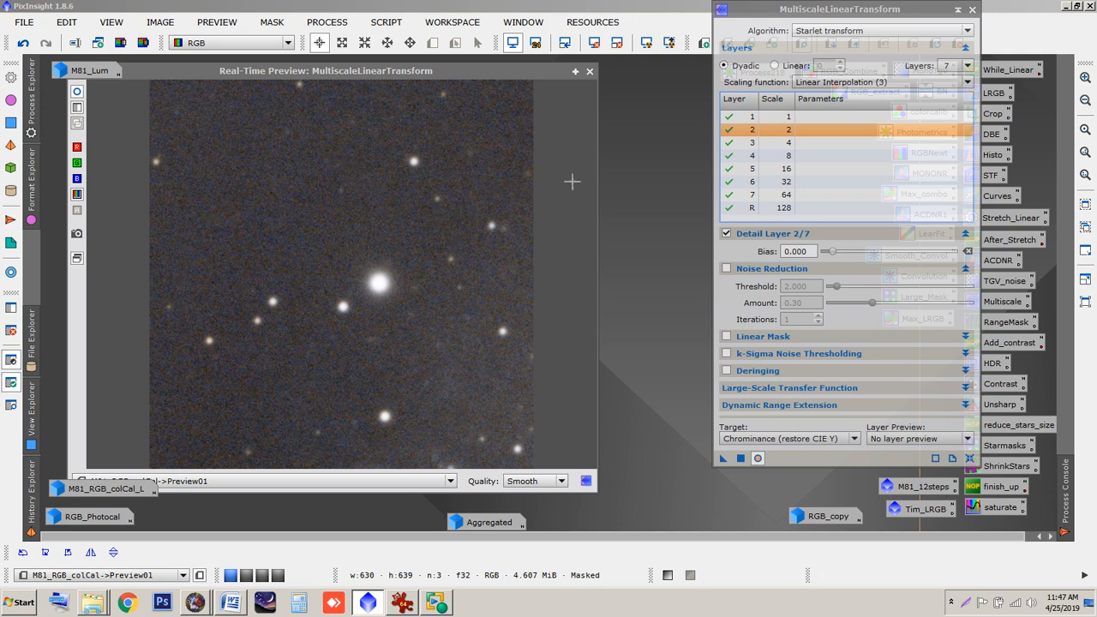
drag(729, 30, 722, 42)
click(829, 129)
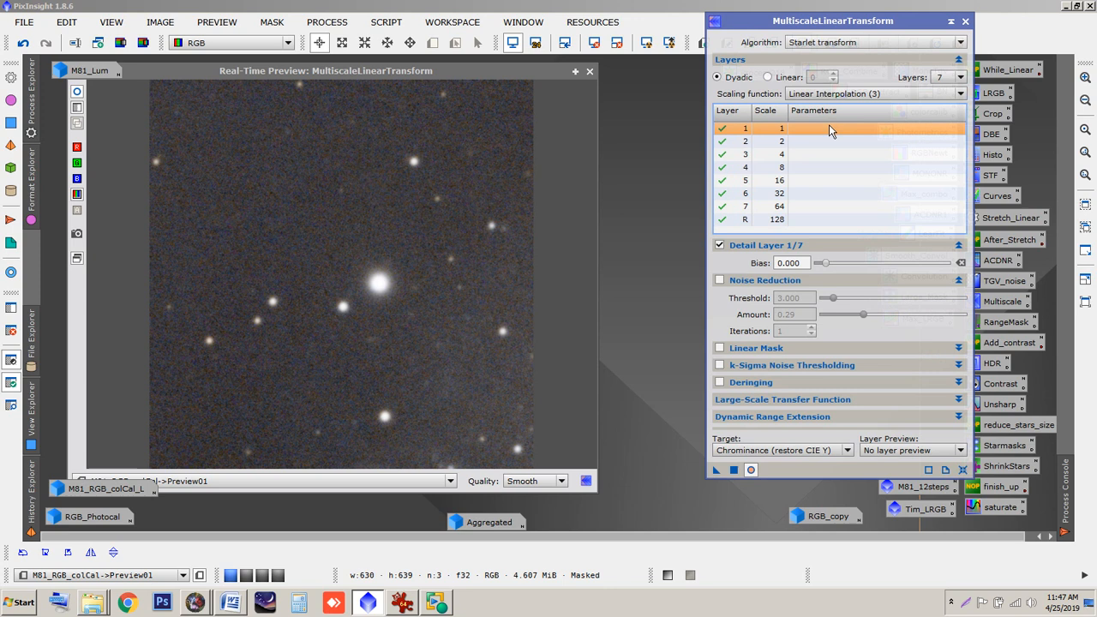
click(720, 280)
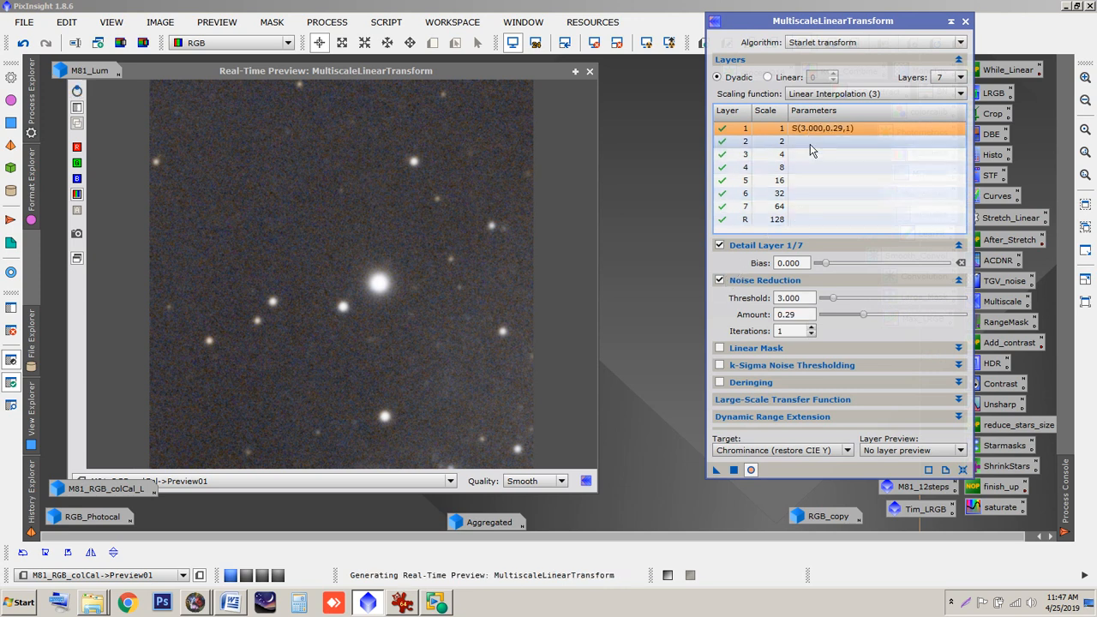
click(742, 141)
click(720, 280)
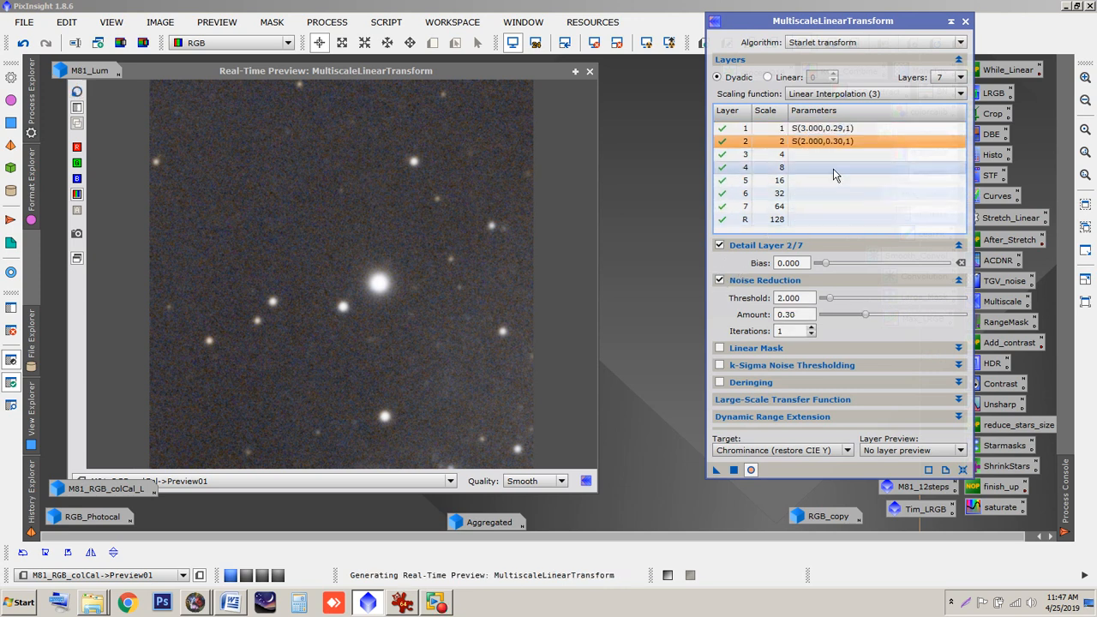
click(816, 156)
click(720, 280)
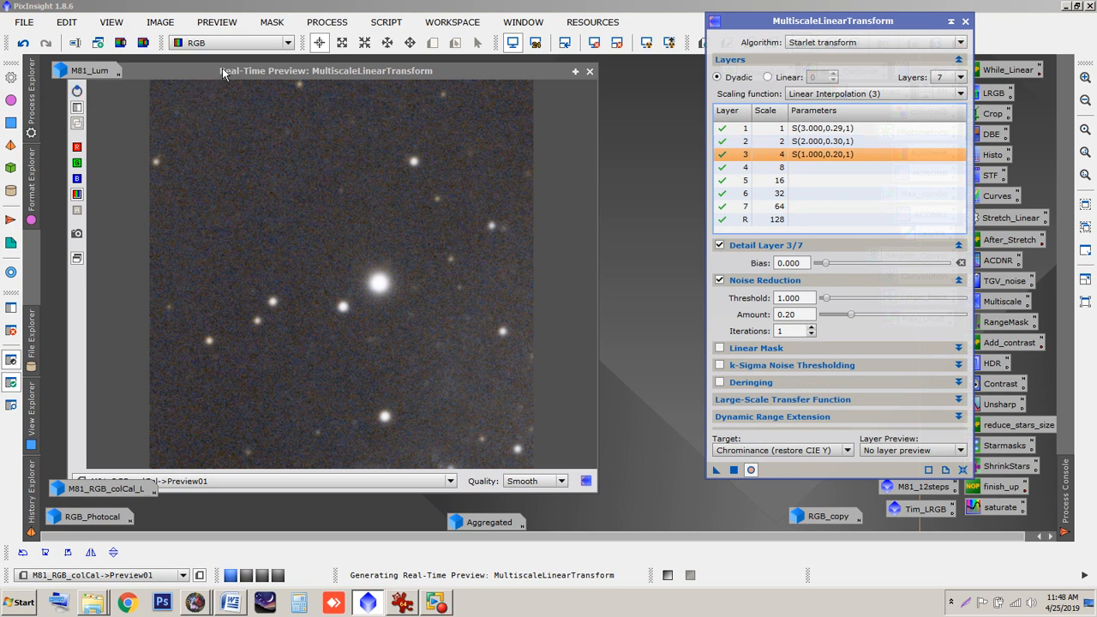
- Set the noise reduction amount to 1.00 for layers 1, 2 and 3 and compare the preview with the original
drag(222, 73, 260, 82)
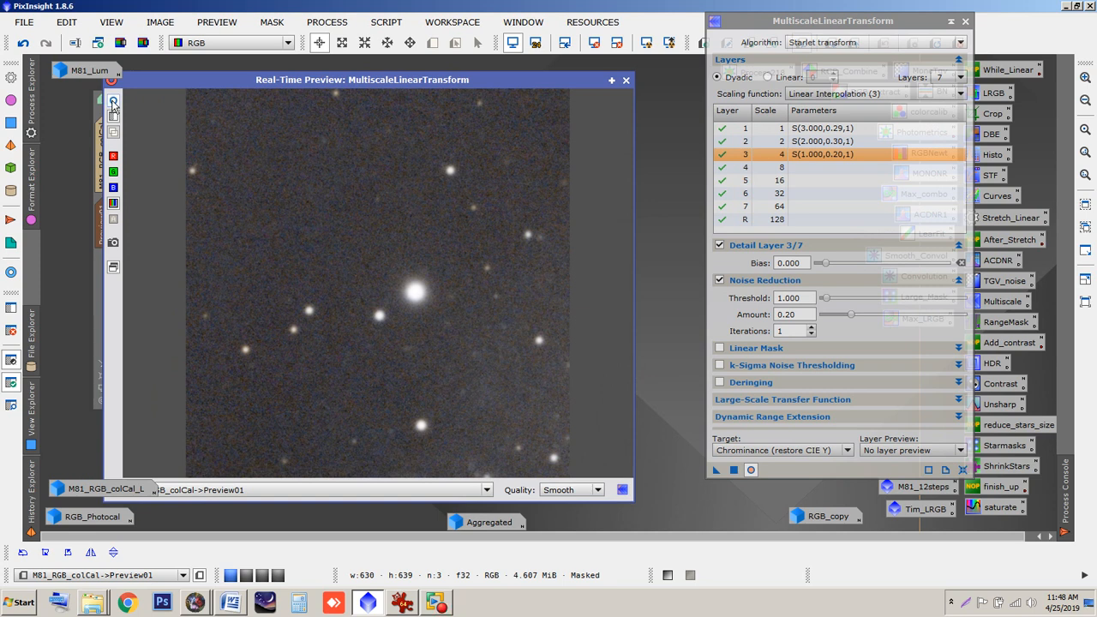
click(814, 128)
drag(863, 314, 967, 315)
click(830, 142)
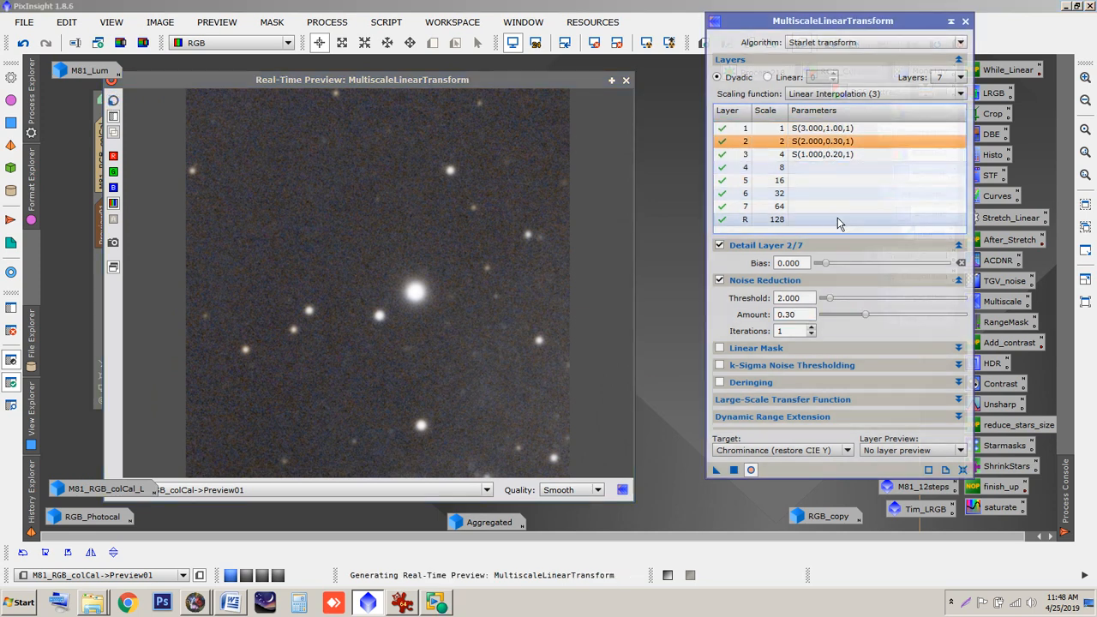
drag(864, 314, 965, 314)
click(805, 155)
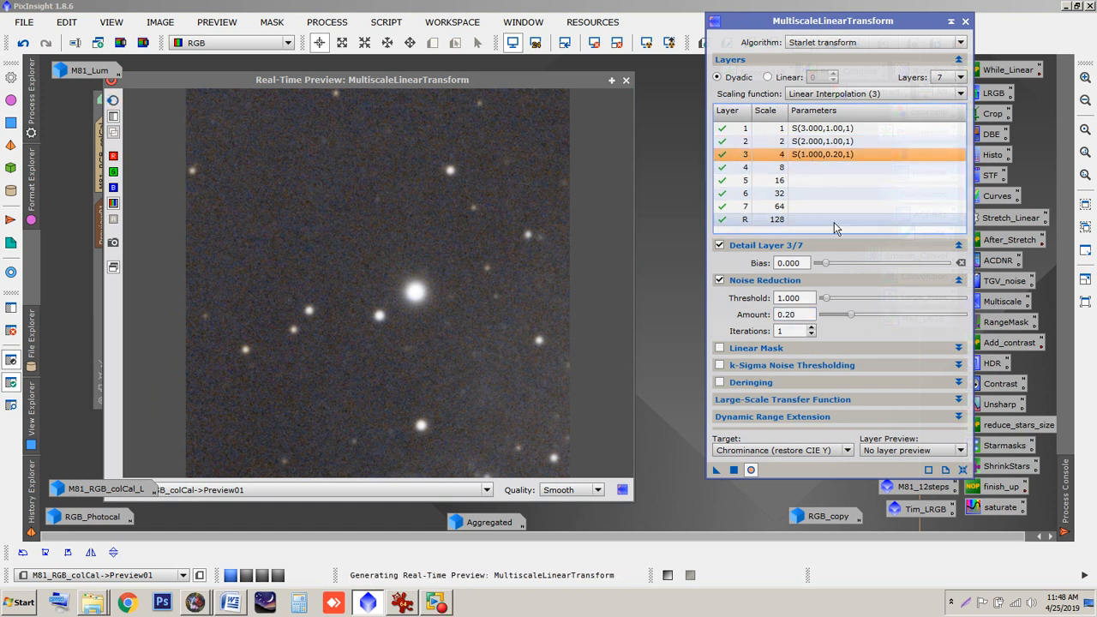
drag(851, 315, 965, 314)
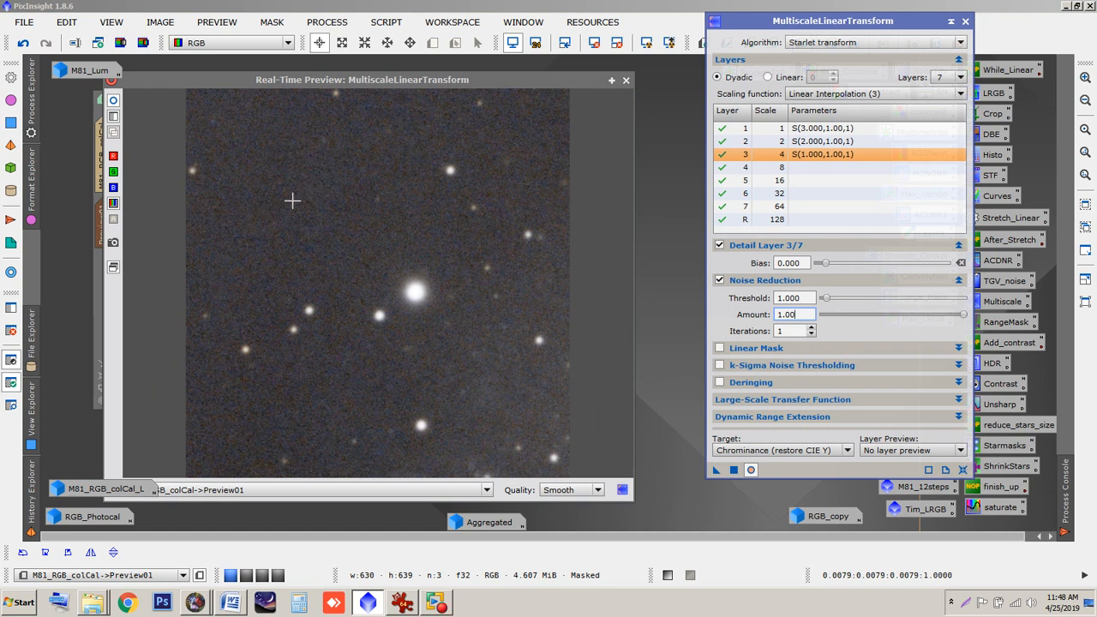
click(113, 101)
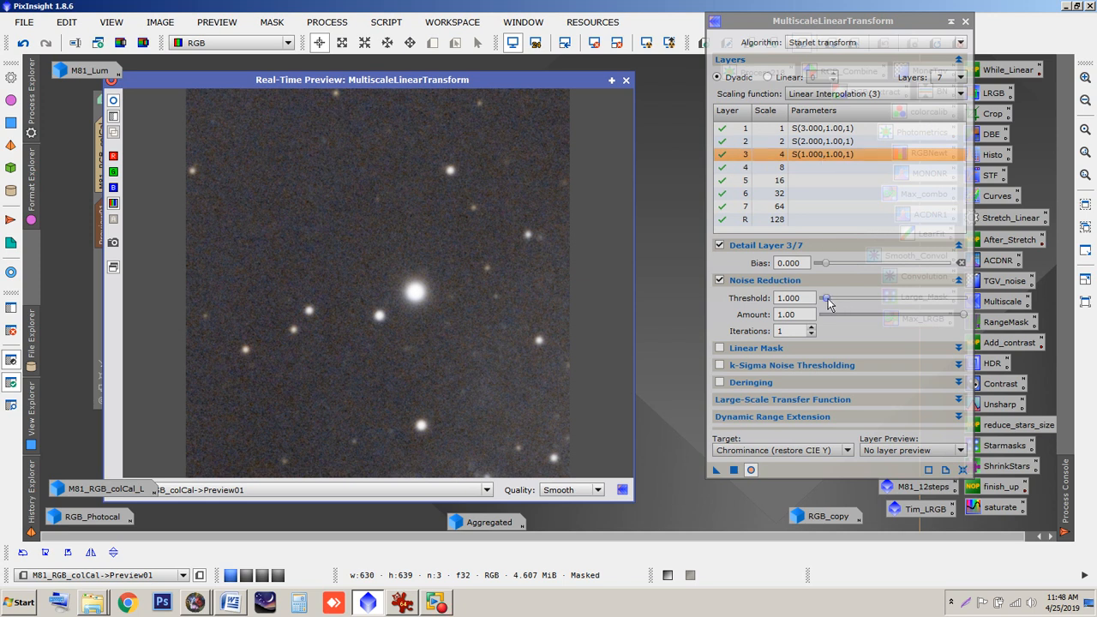
- Set the noise reduction threshold to 3.000 for layers 2 and 3 and compare the preview with the original
drag(828, 304, 836, 299)
click(820, 143)
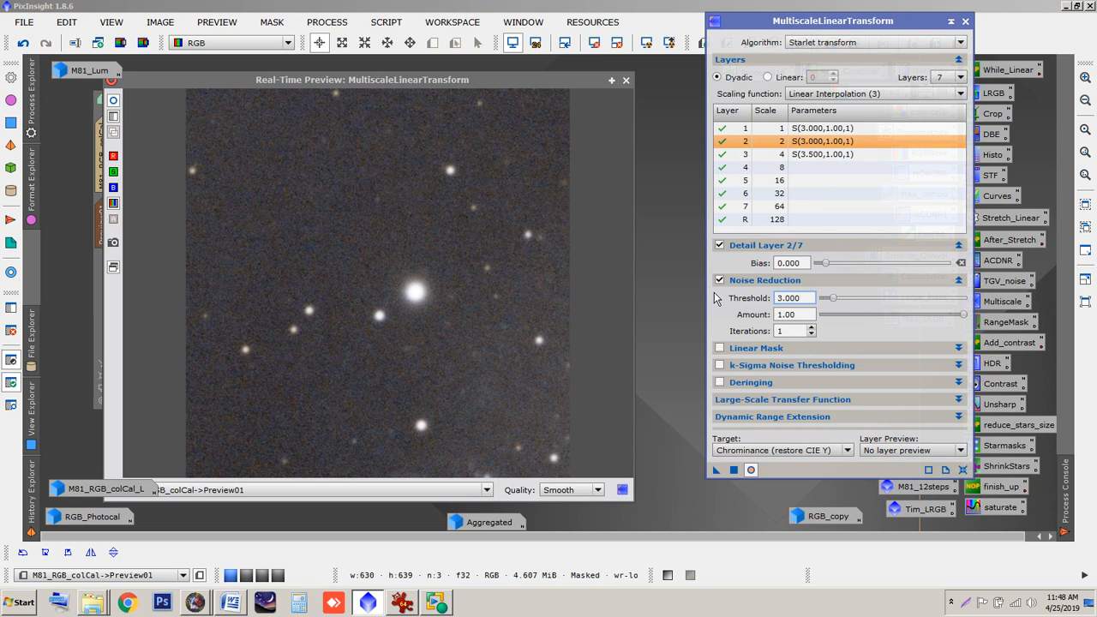
click(797, 155)
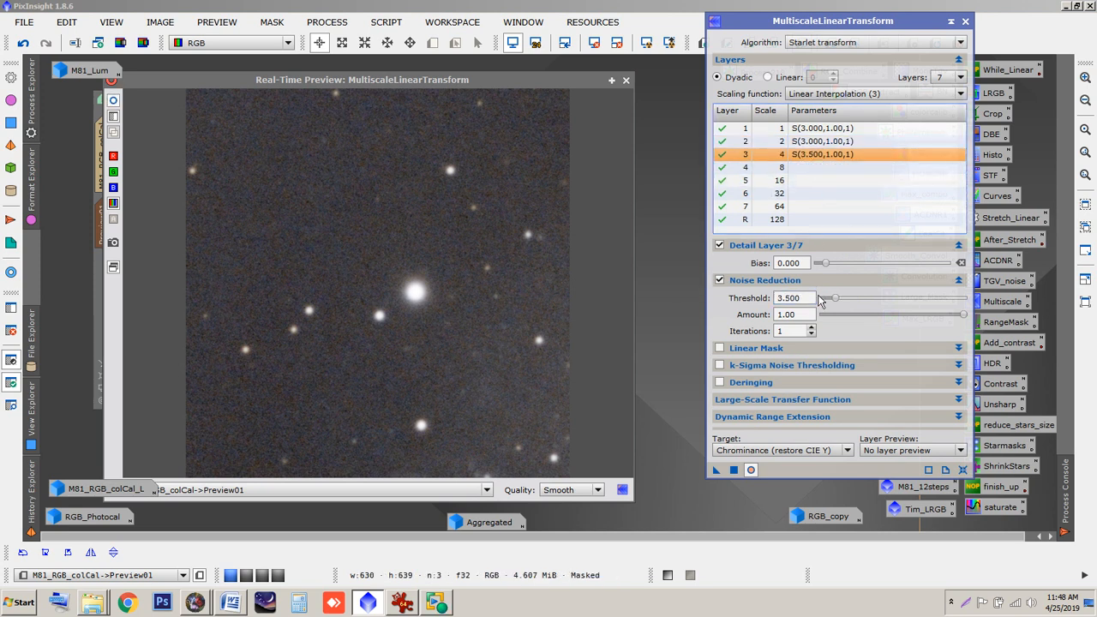
drag(814, 298, 723, 294)
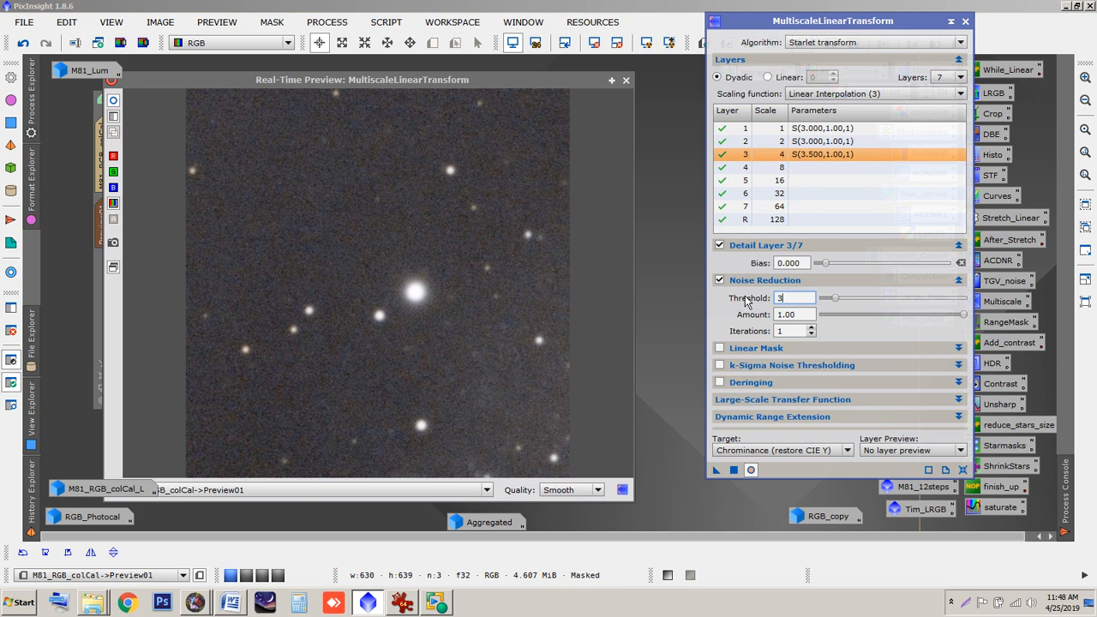
text(3.000)
key(Return)
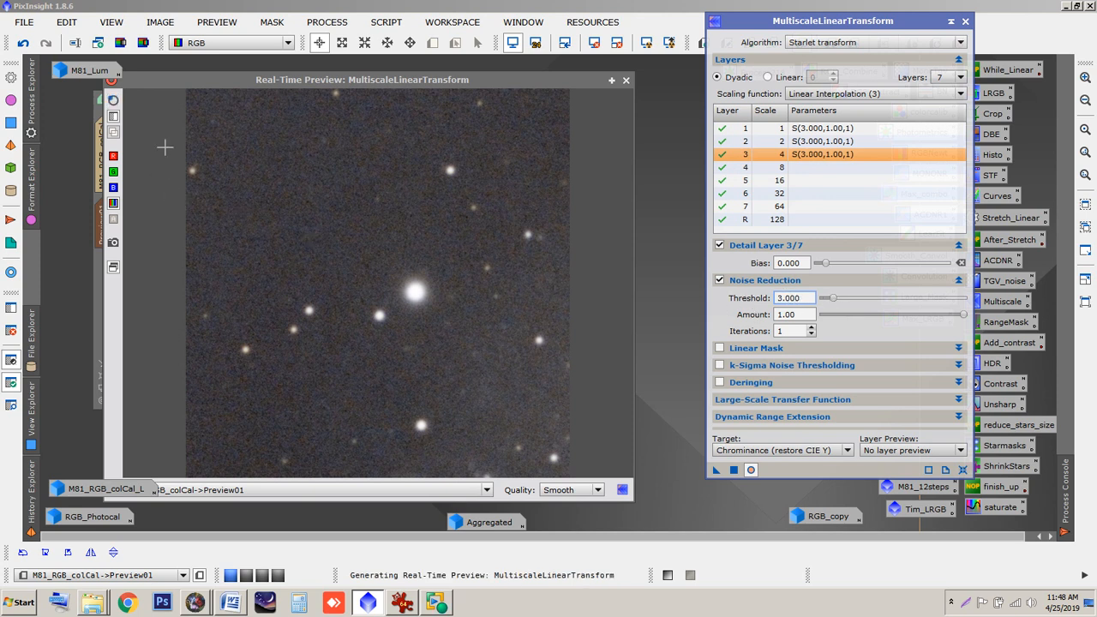
click(115, 103)
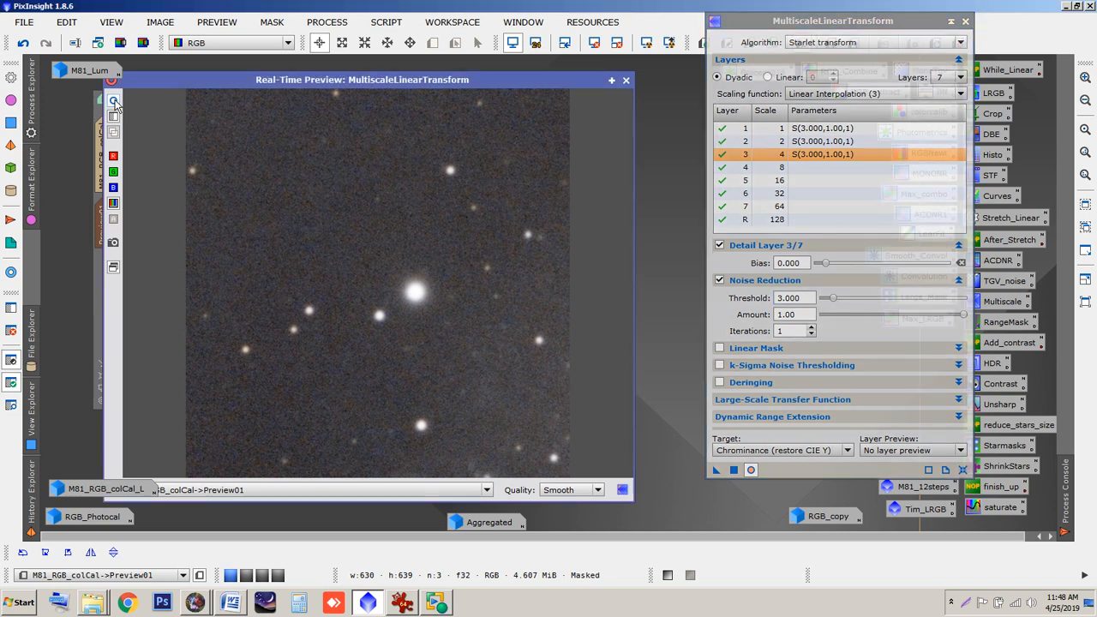
- Move Preview01 to the sky area above the galaxy and examine the noise reduction there in the real-time preview
drag(477, 87, 531, 422)
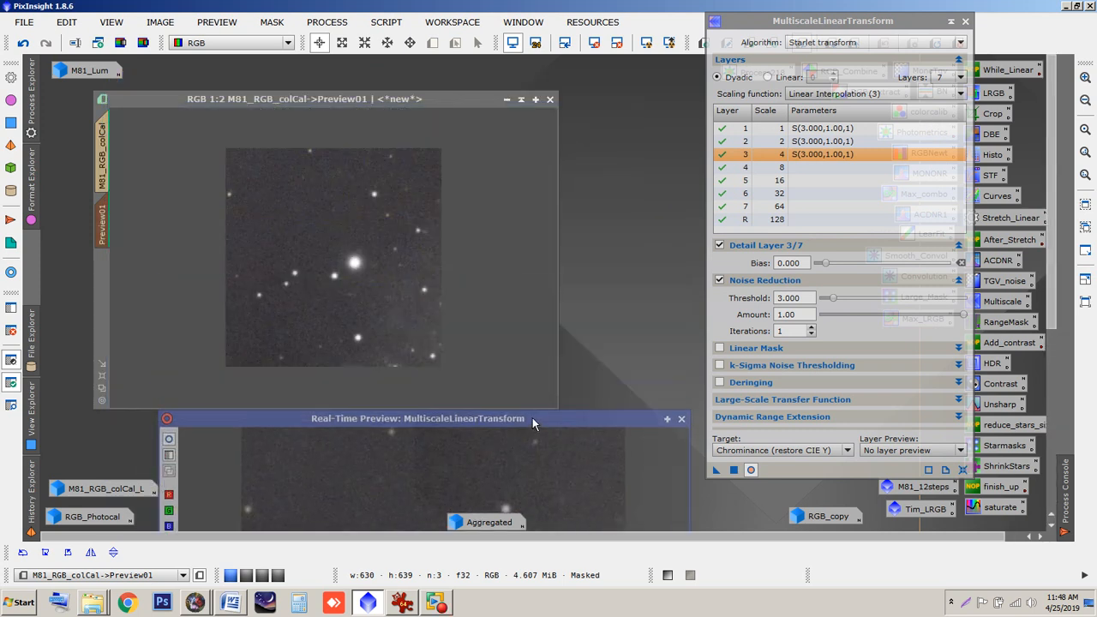
click(103, 158)
click(455, 42)
drag(257, 245, 470, 191)
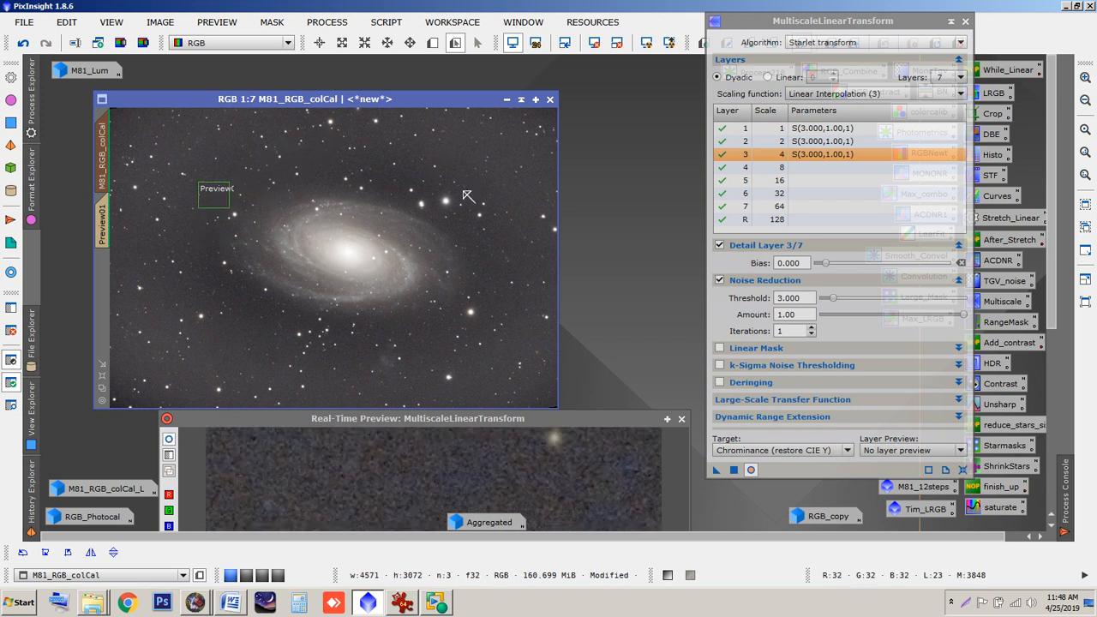
drag(212, 196, 323, 130)
drag(520, 419, 453, 80)
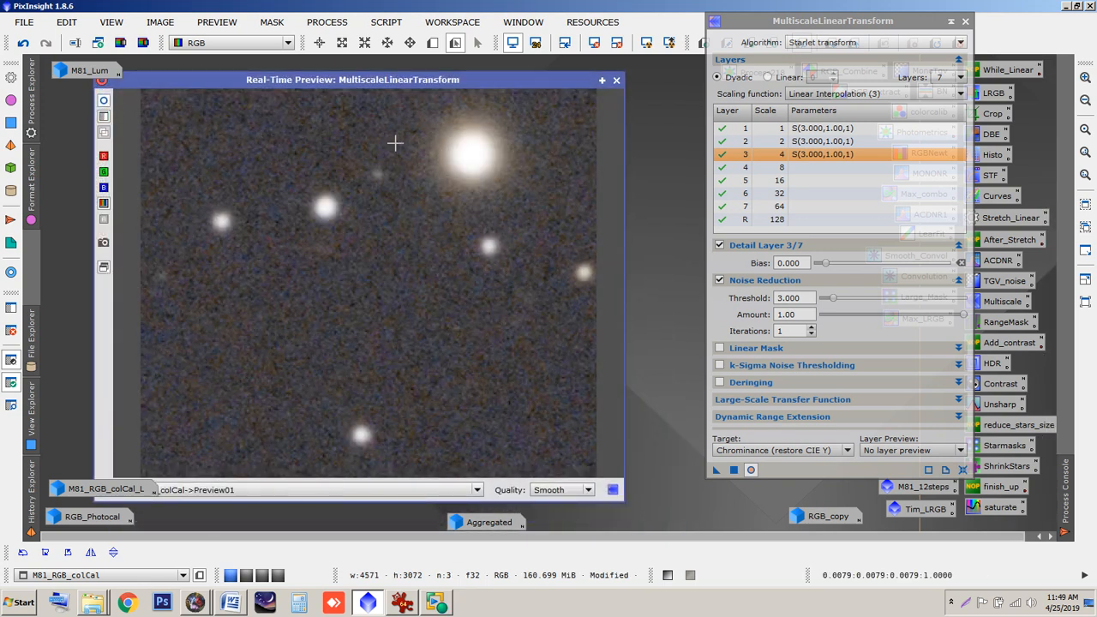
- Close the real-time preview, check the mask, apply the chrominance noise reduction to M81_RGB_colCal, and close MultiscaleLinearTransform
click(616, 81)
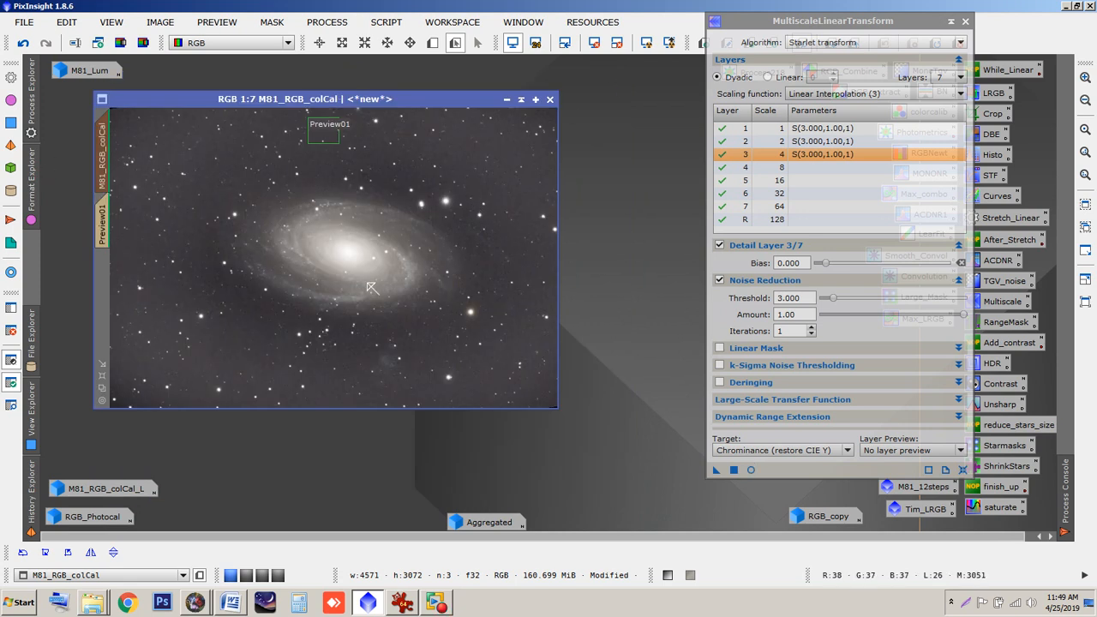
key(ctrl+k)
key(ctrl+k)
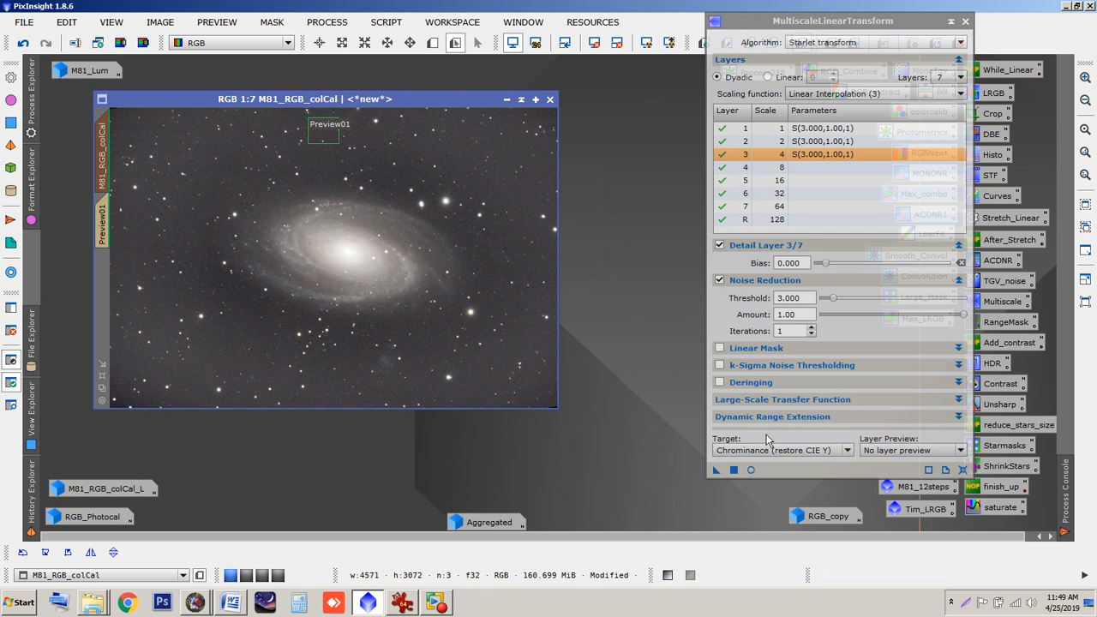
drag(717, 476, 478, 342)
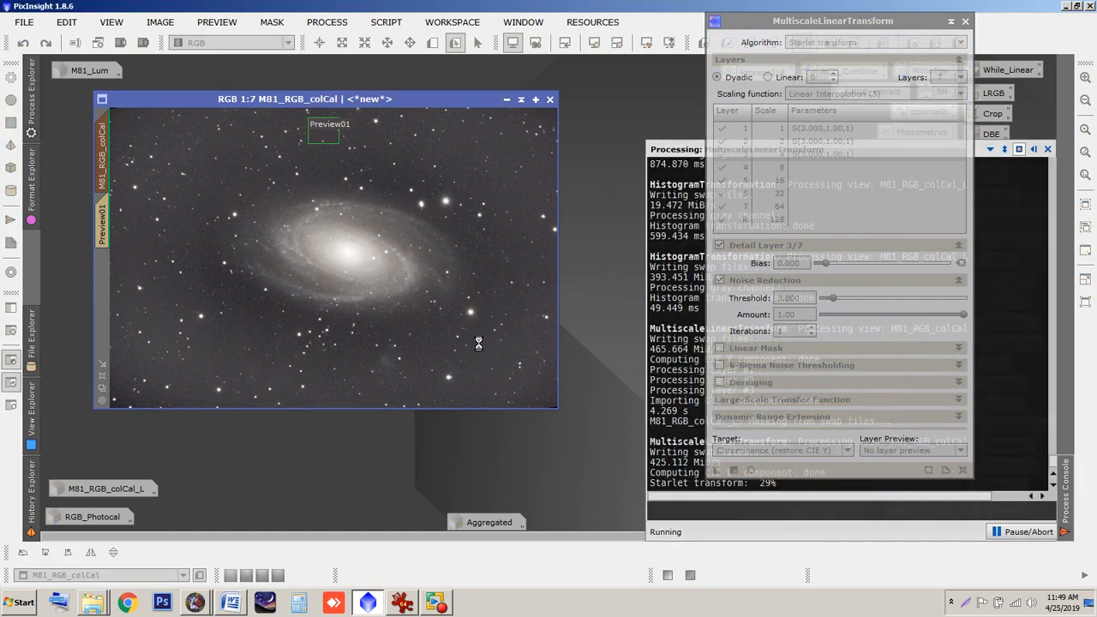
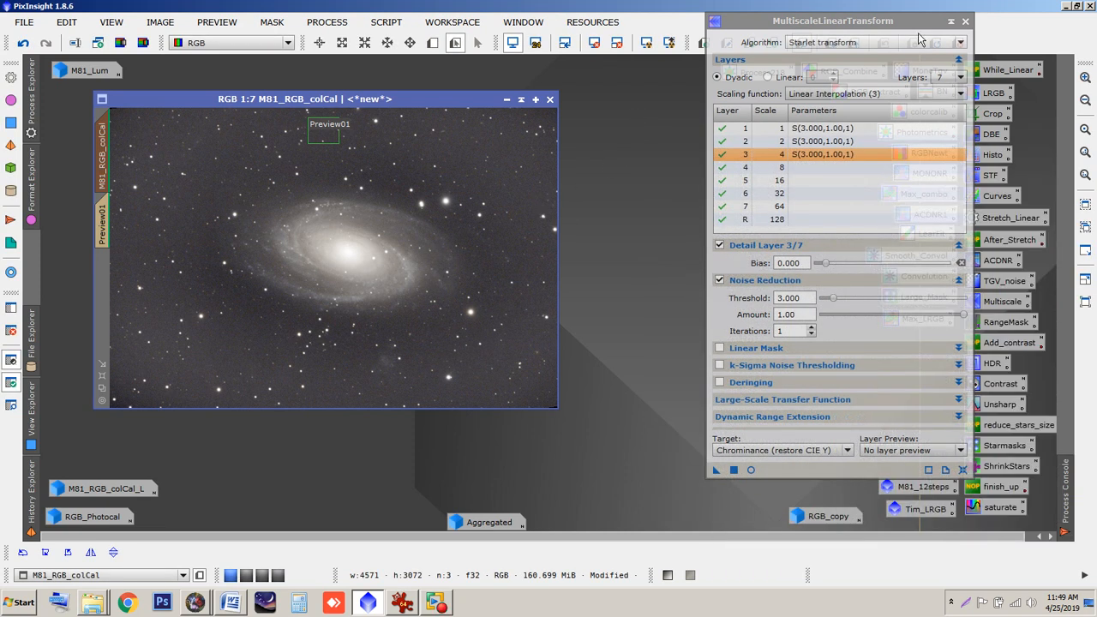
click(965, 22)
drag(363, 99, 351, 98)
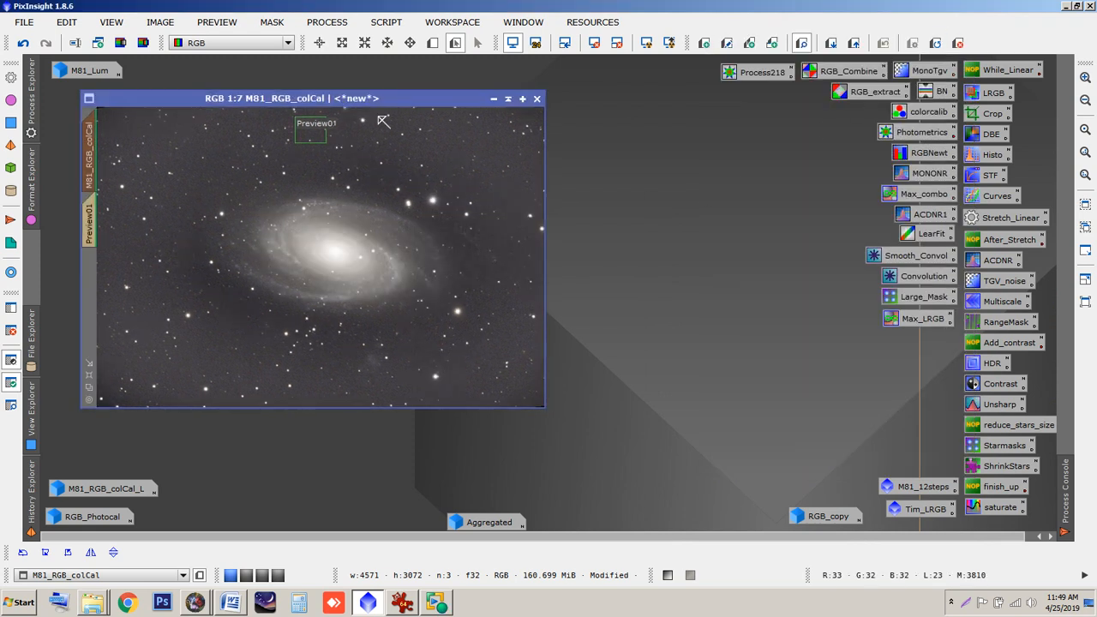
- Delete Preview01 and remove the mask from M81_RGB_colCal
click(958, 44)
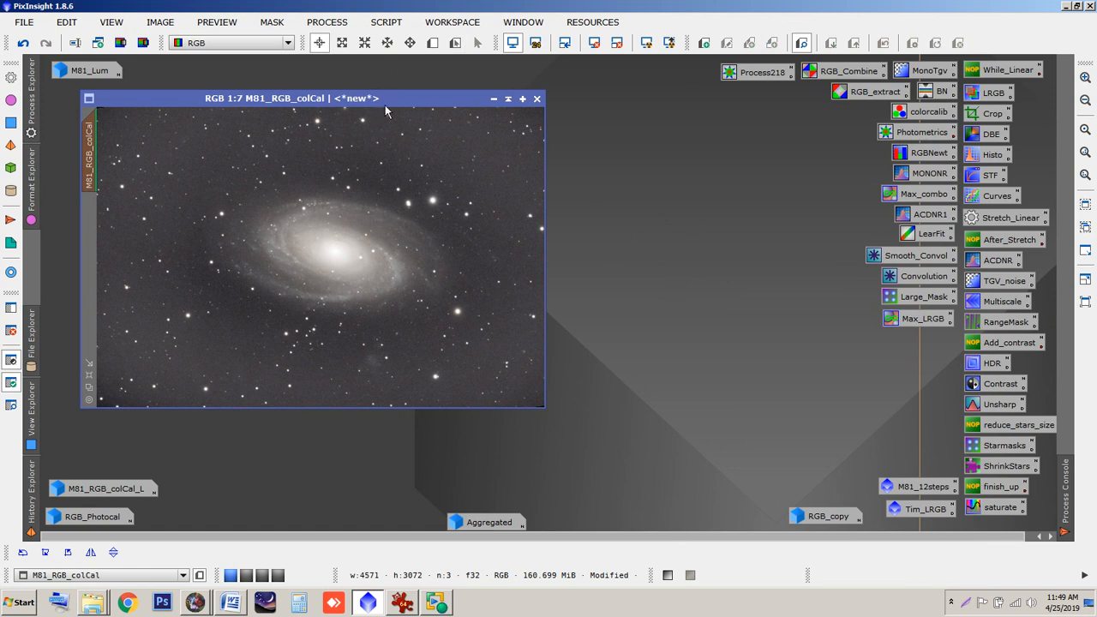
key(ctrl+k)
click(272, 23)
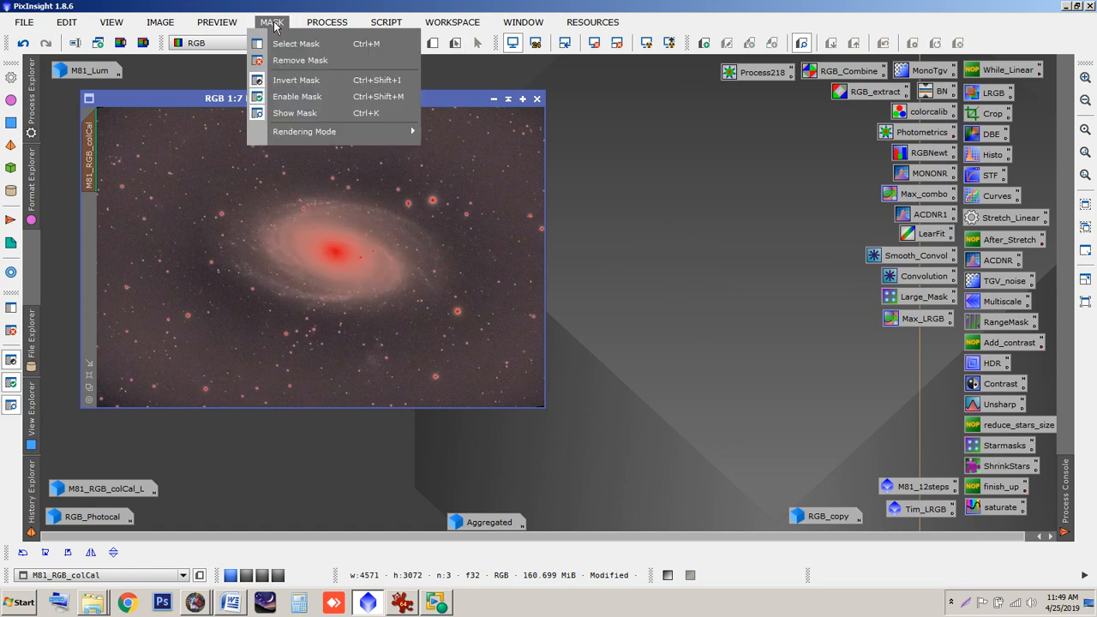
click(297, 53)
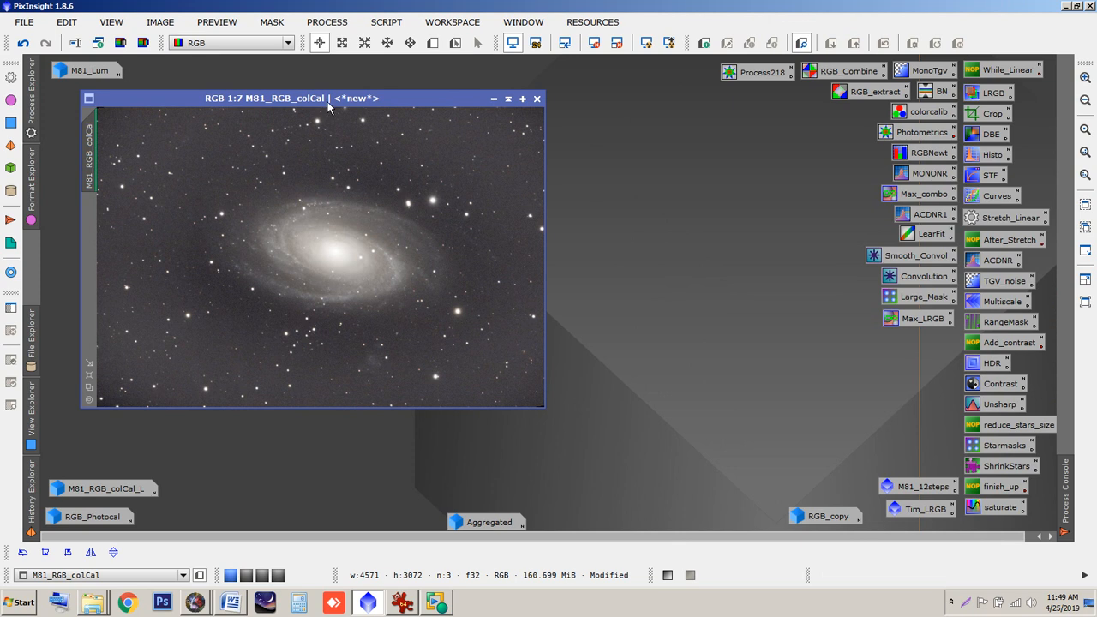
drag(471, 97, 452, 97)
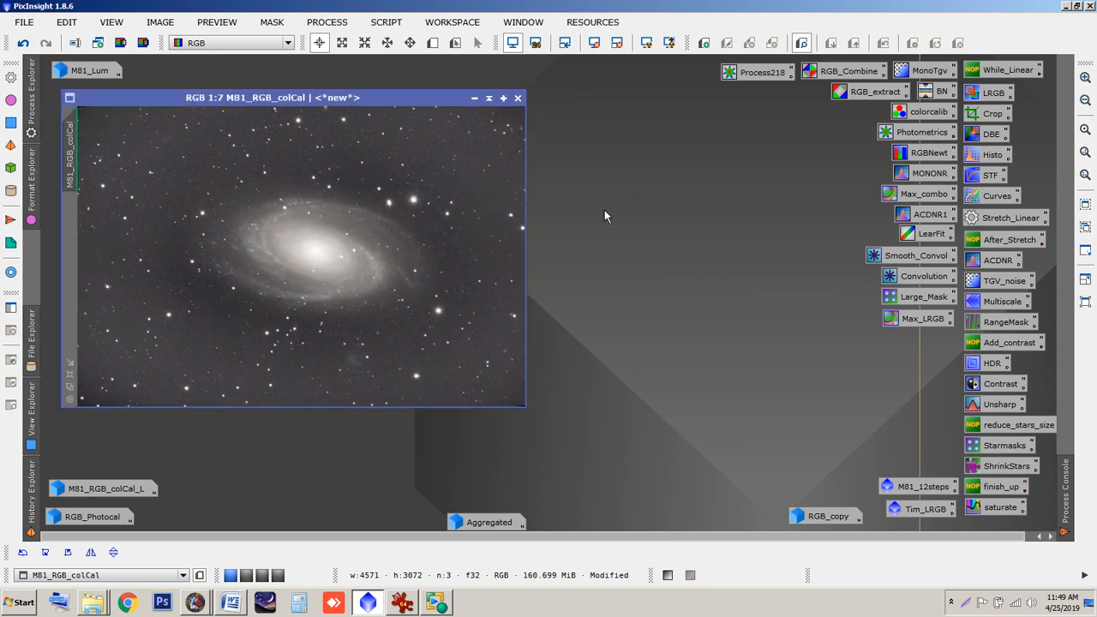
drag(343, 101, 331, 98)
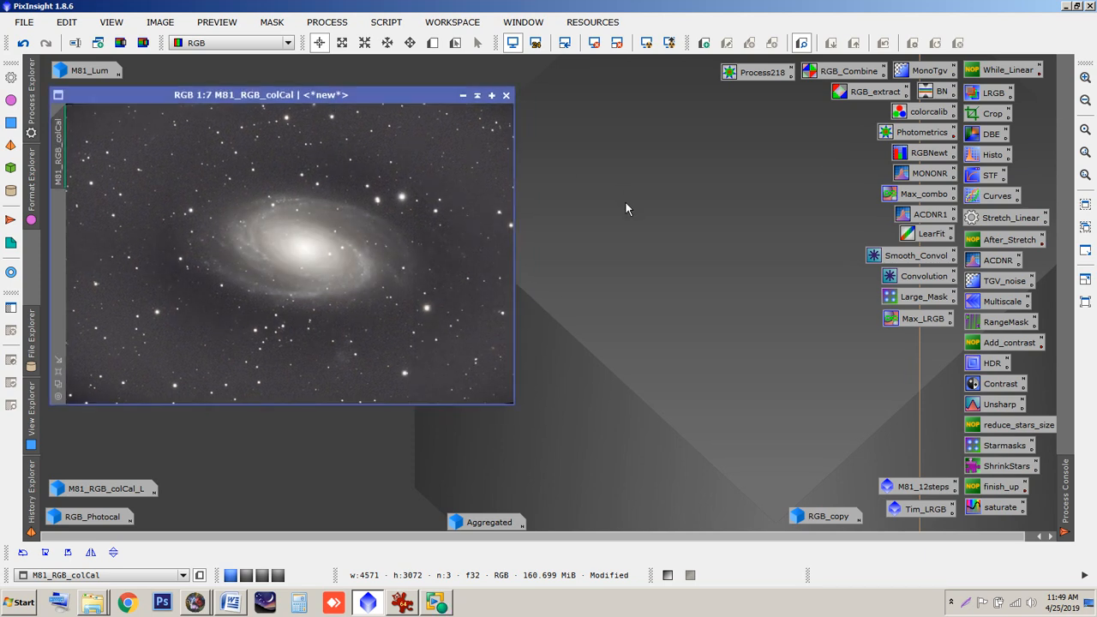
- Reset the screen stretch of M81_RGB_colCal and open the ScreenTransferFunction and HistogramTransformation processes
click(616, 43)
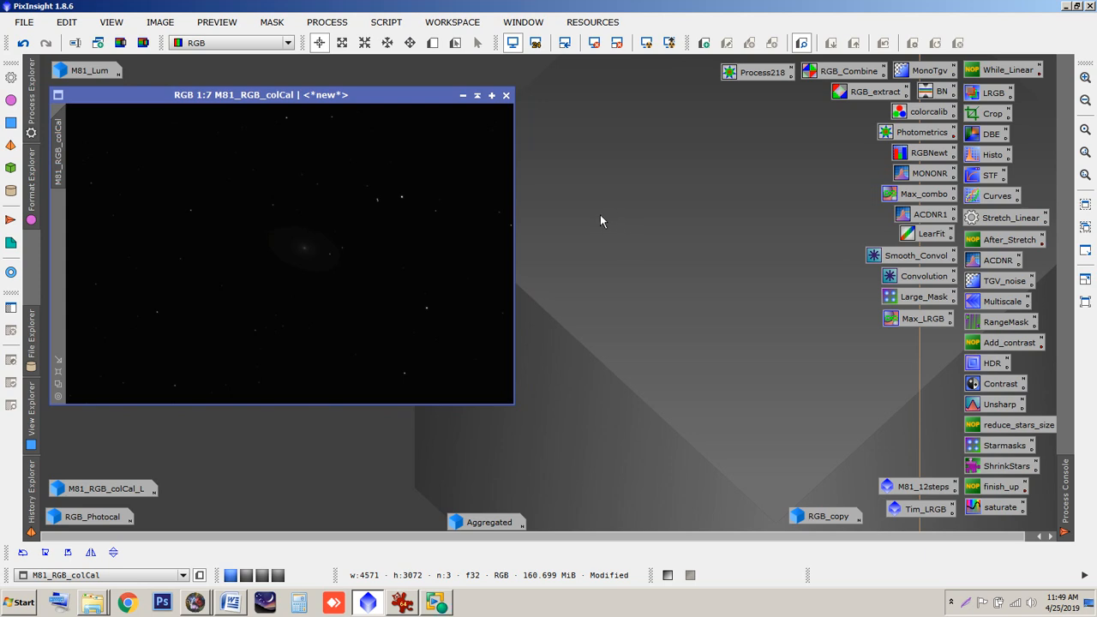
double_click(972, 175)
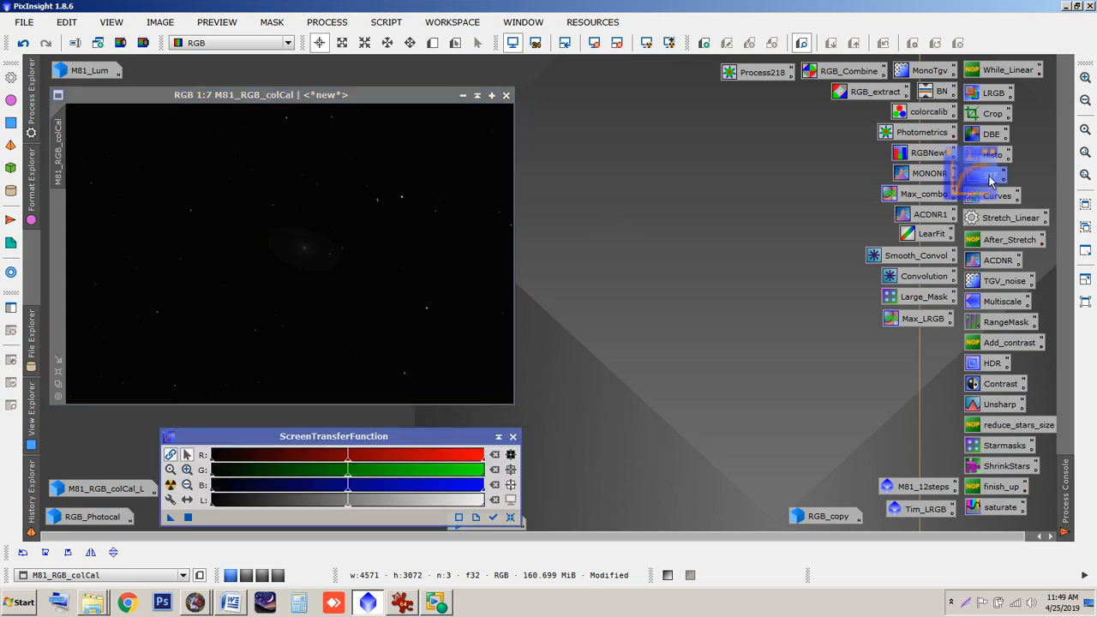
double_click(971, 155)
drag(342, 436, 330, 429)
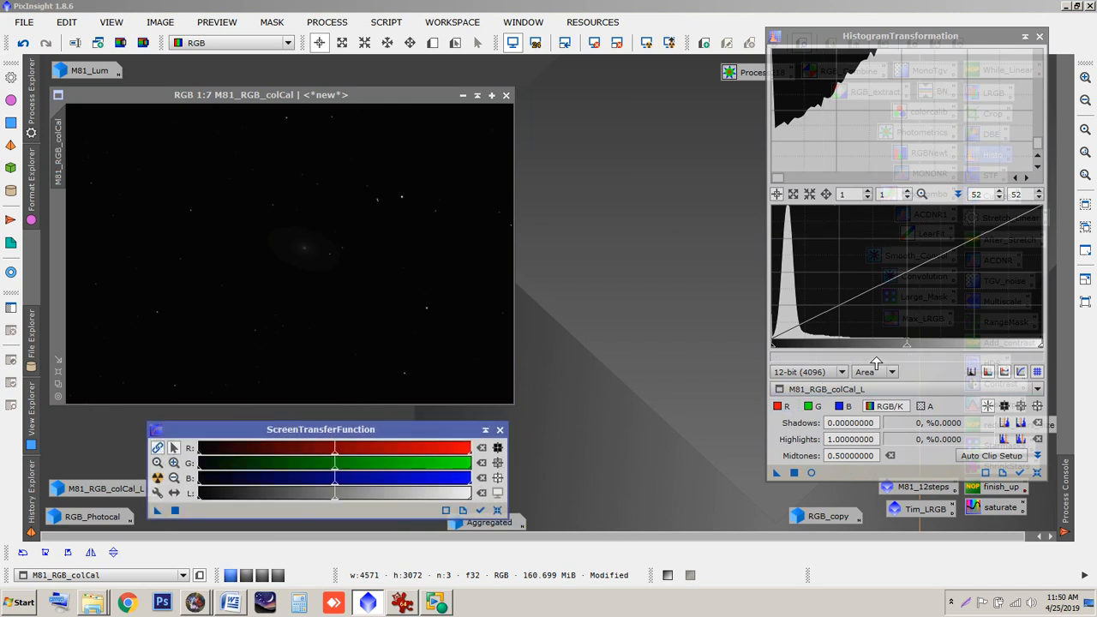
- Reset HistogramTransformation, set both input histogram zoom factors to 1, and choose M81_RGB_colCal as its view
click(1035, 475)
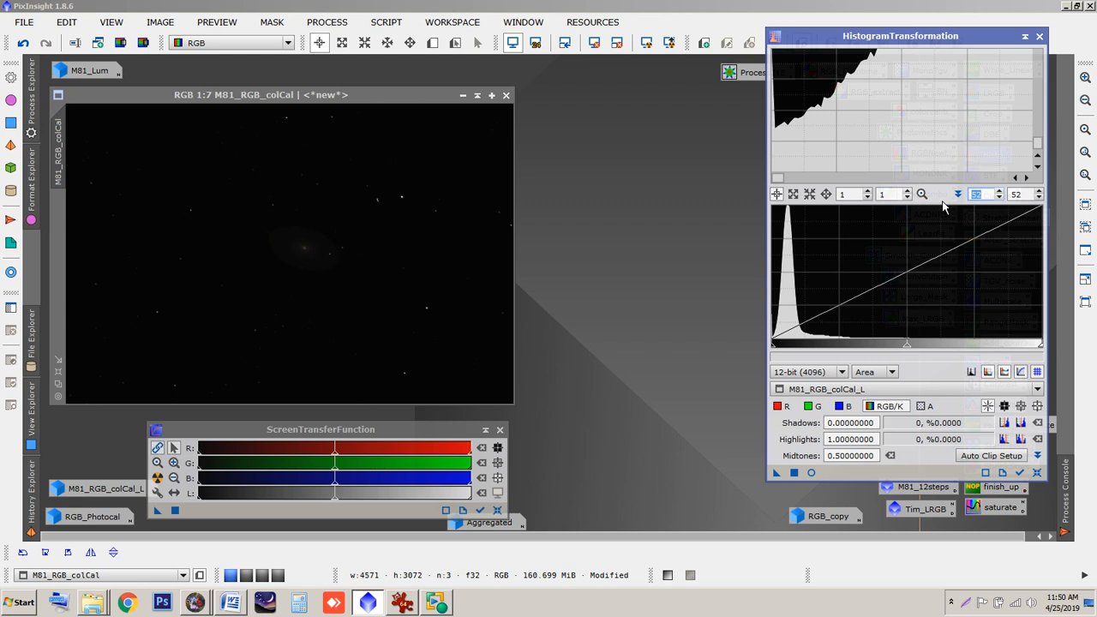
text(1)
key(Tab)
text(1)
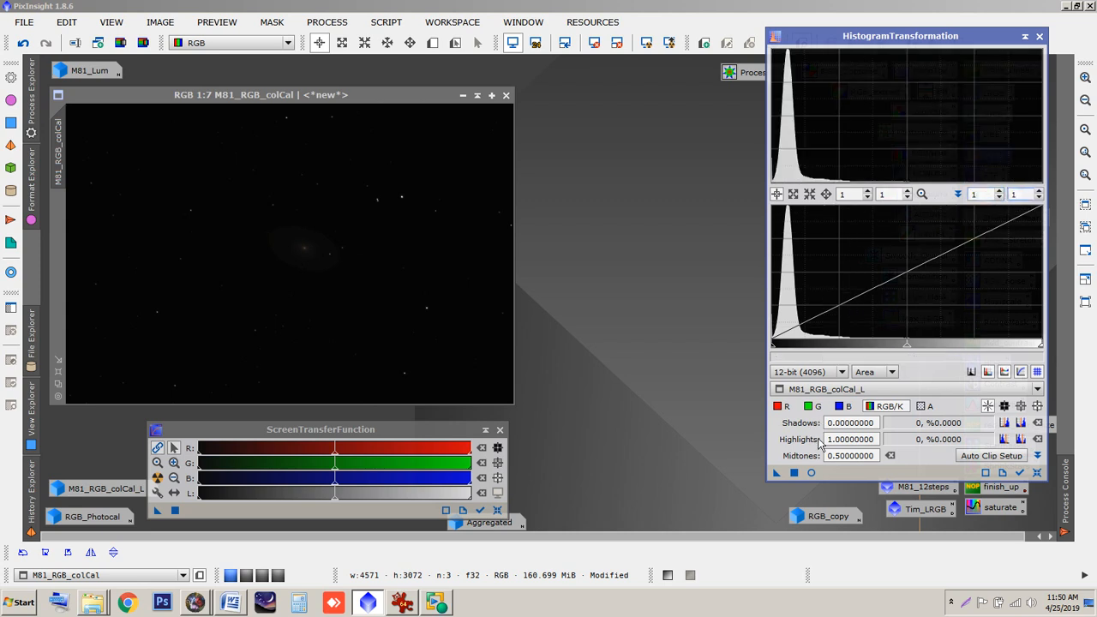
click(831, 393)
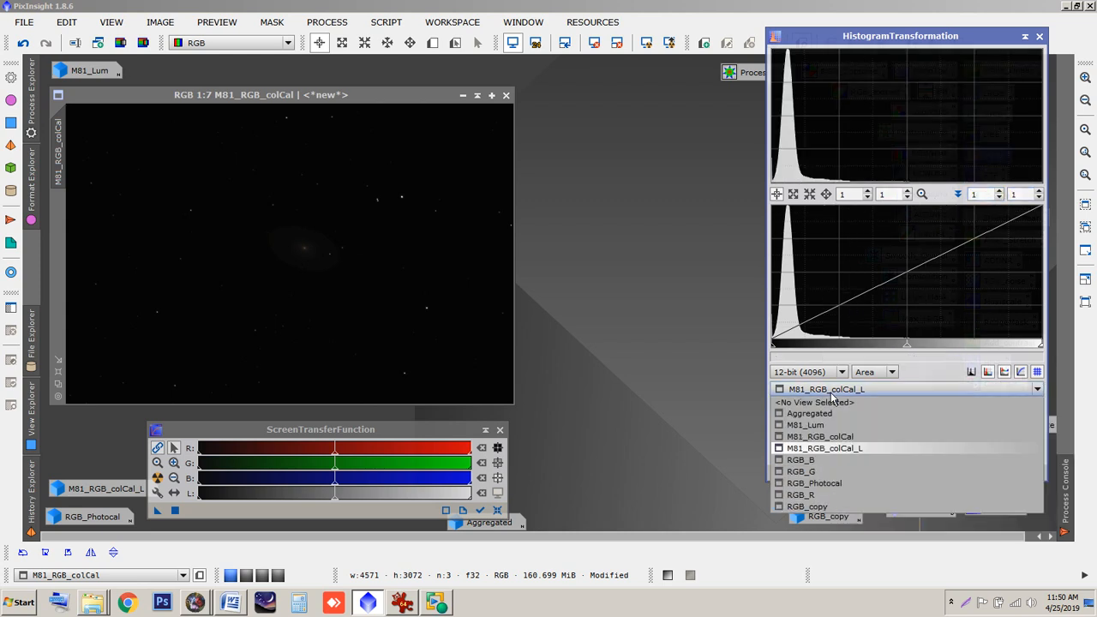
click(850, 448)
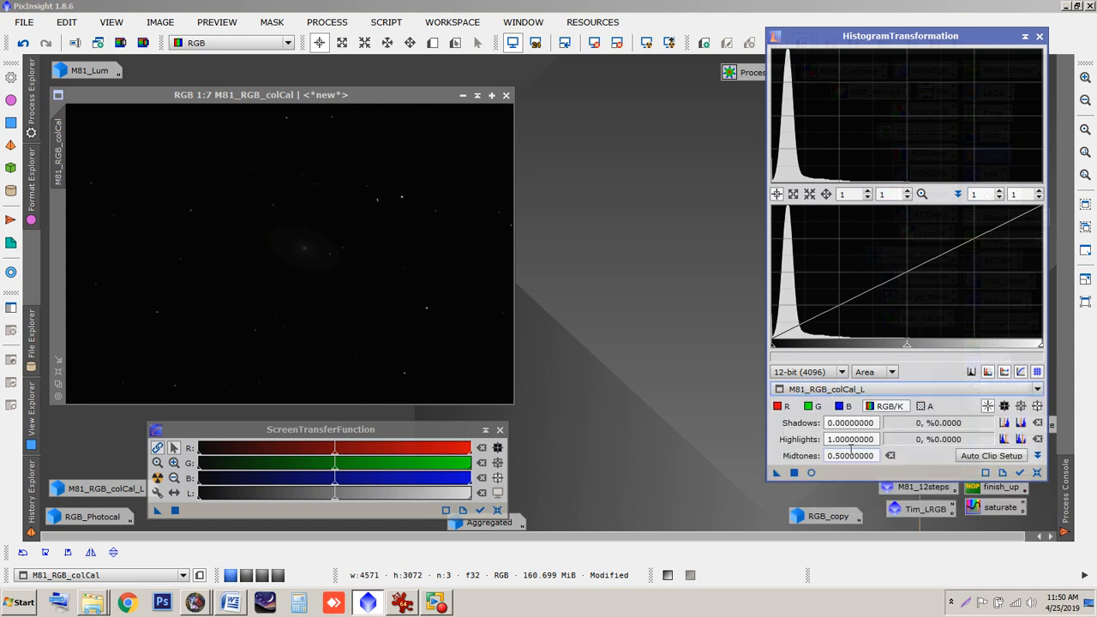
click(861, 392)
click(847, 437)
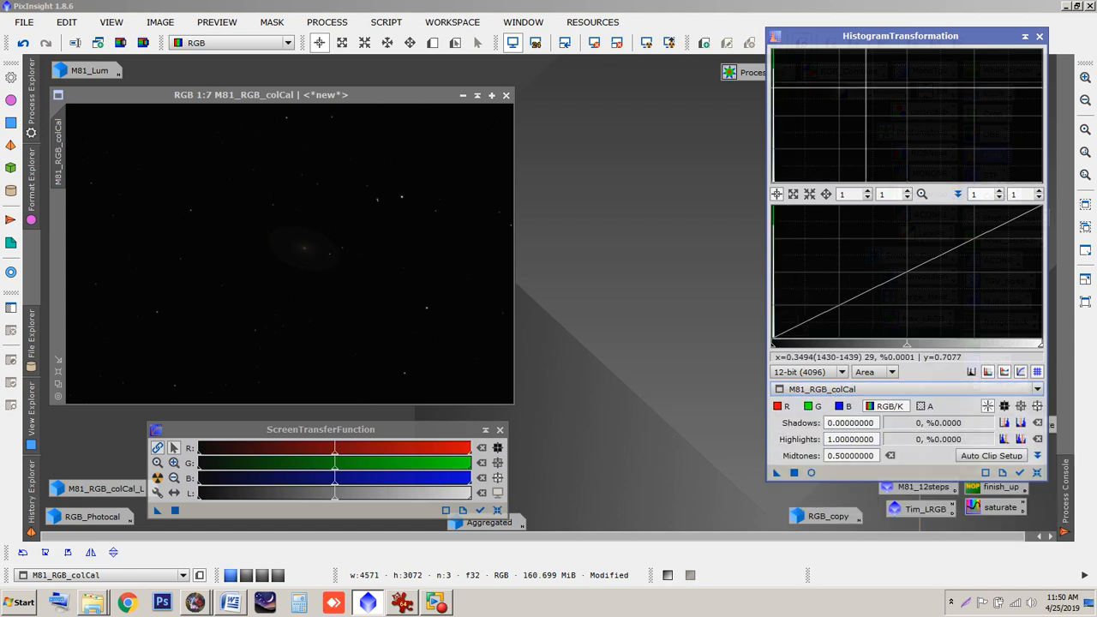
- Arrange the image and process windows and auto-stretch the display of M81_RGB_colCal with linked RGB channels
drag(845, 36, 745, 62)
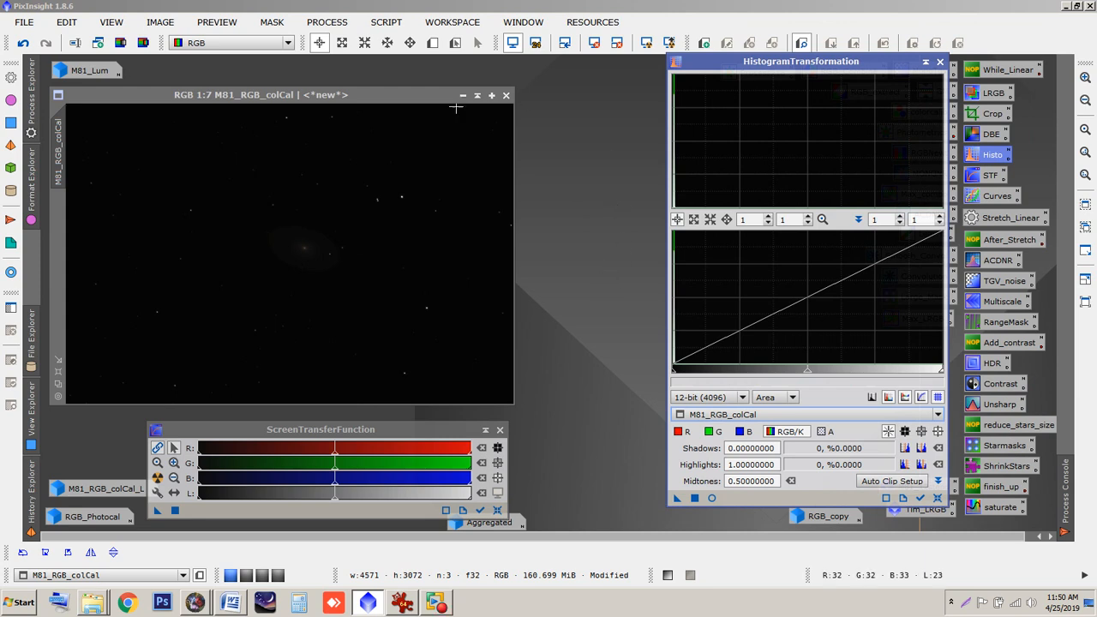
drag(387, 102, 387, 96)
drag(376, 435, 359, 424)
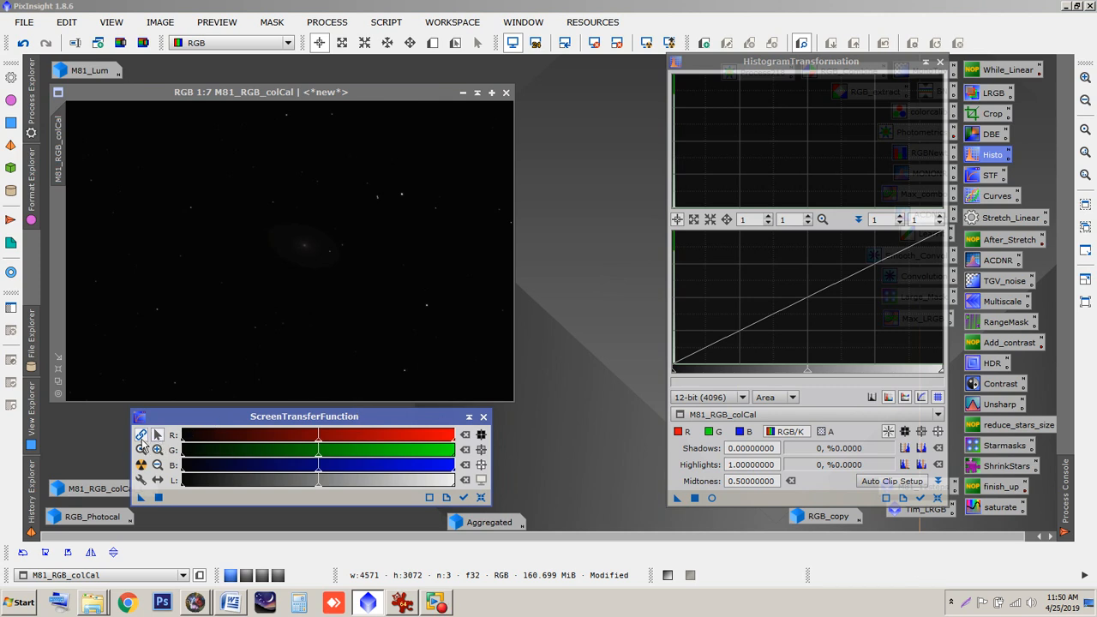
click(140, 466)
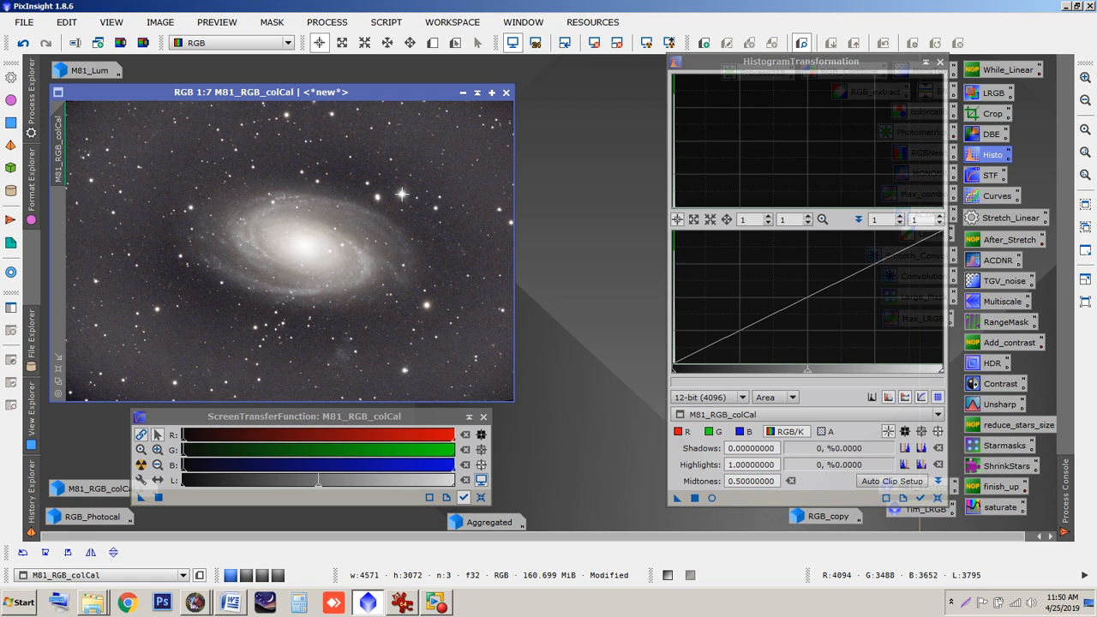
- Apply the screen stretch permanently to M81_RGB_colCal through HistogramTransformation and reset both stretch processes
drag(140, 499, 446, 350)
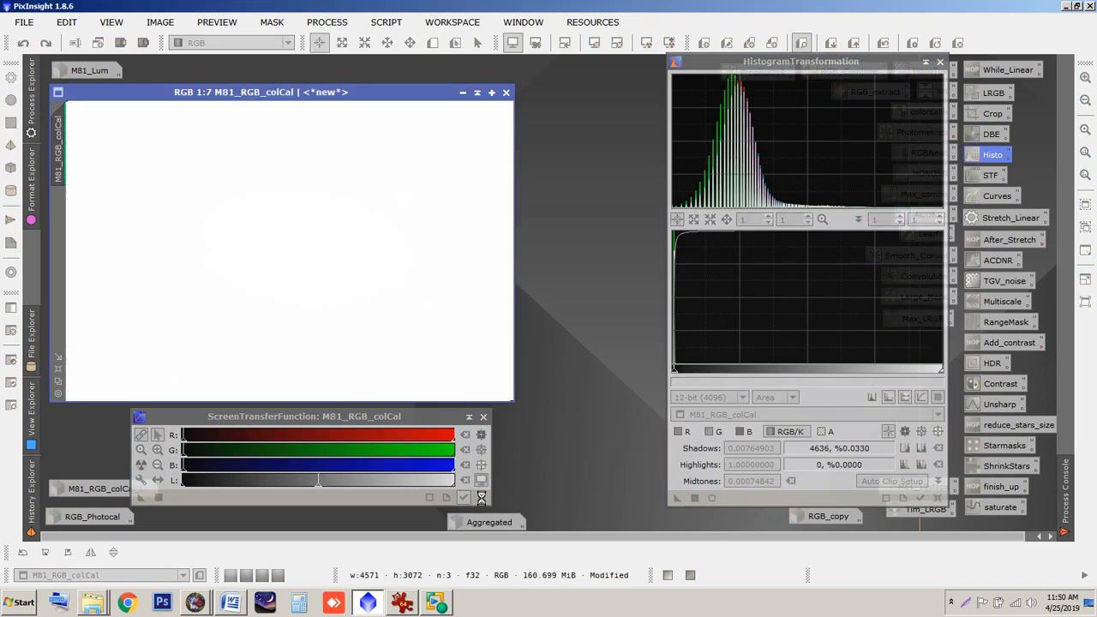
click(481, 497)
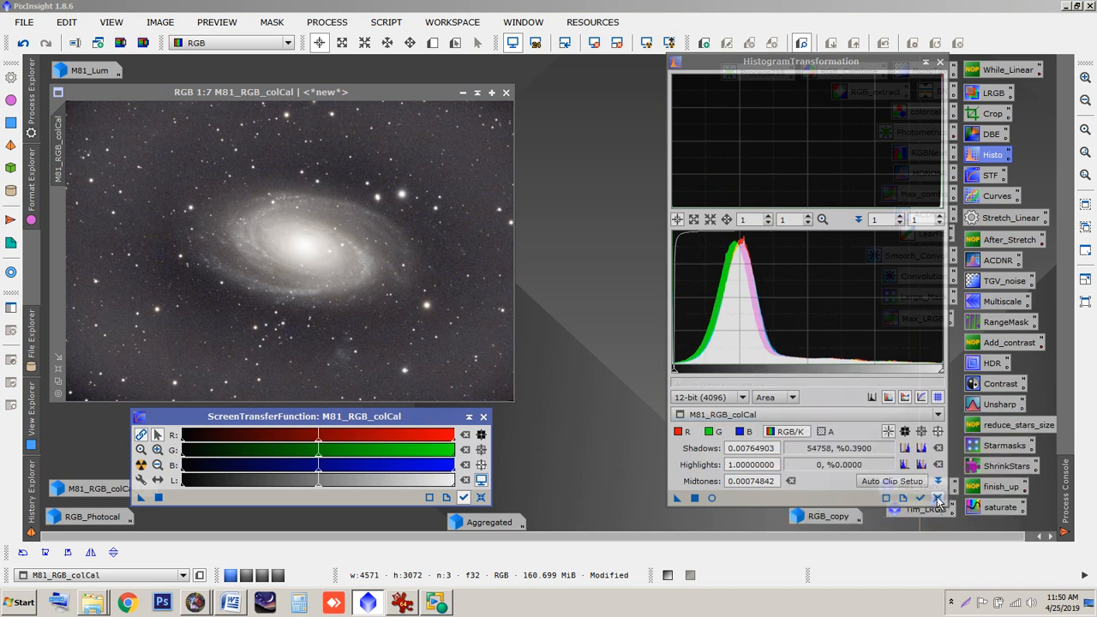
click(937, 498)
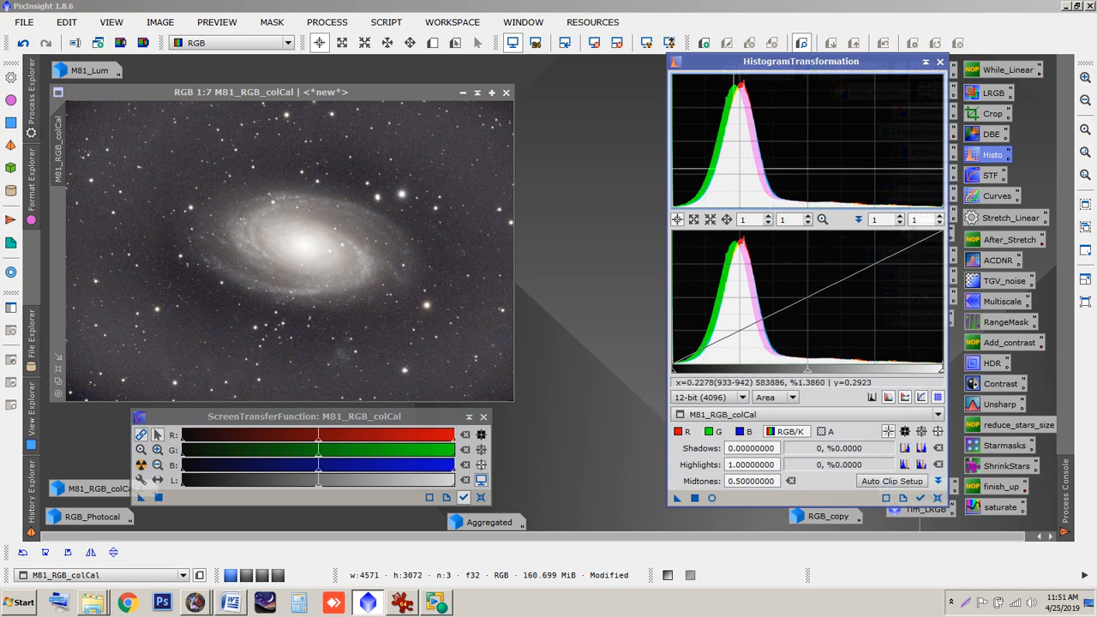
- Open a real-time preview of HistogramTransformation for M81_RGB_colCal and place the process window beside it
drag(814, 60, 792, 21)
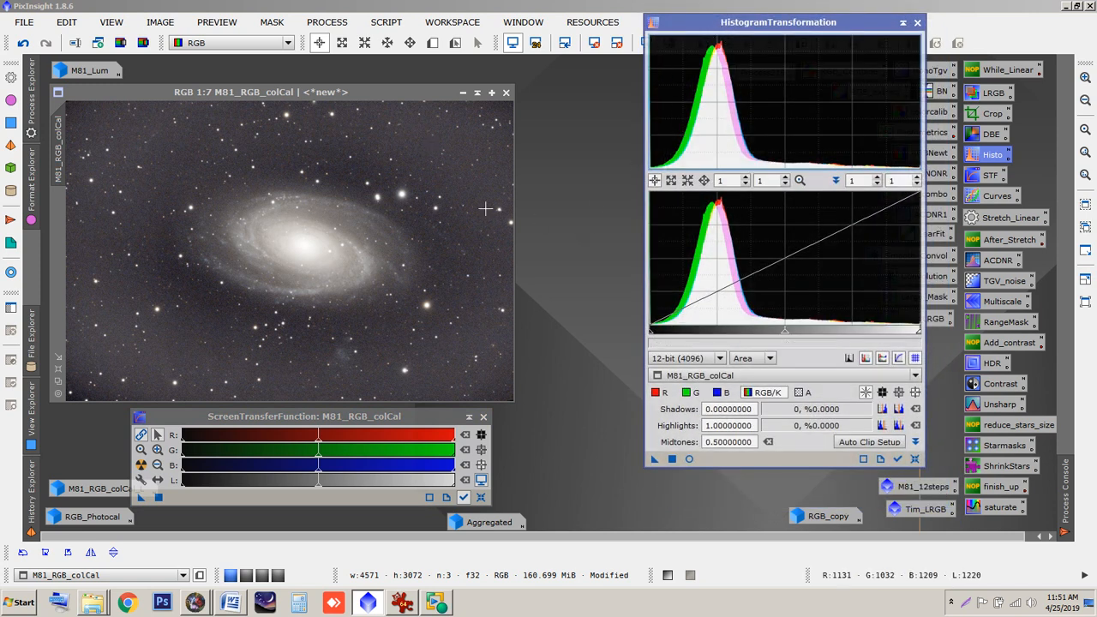
click(690, 461)
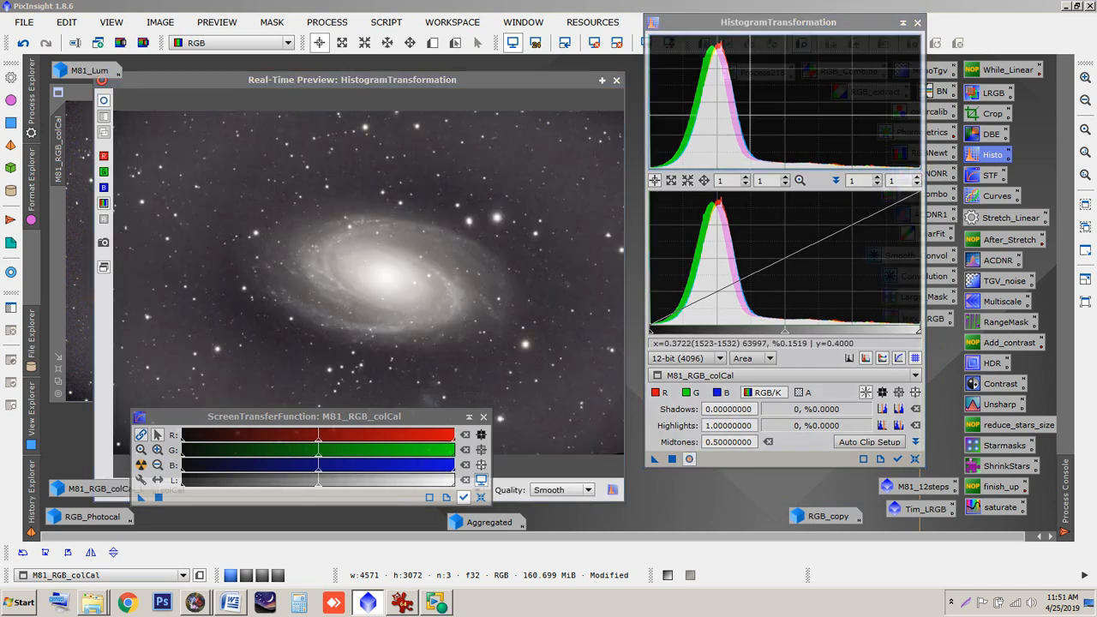
drag(738, 24, 800, 33)
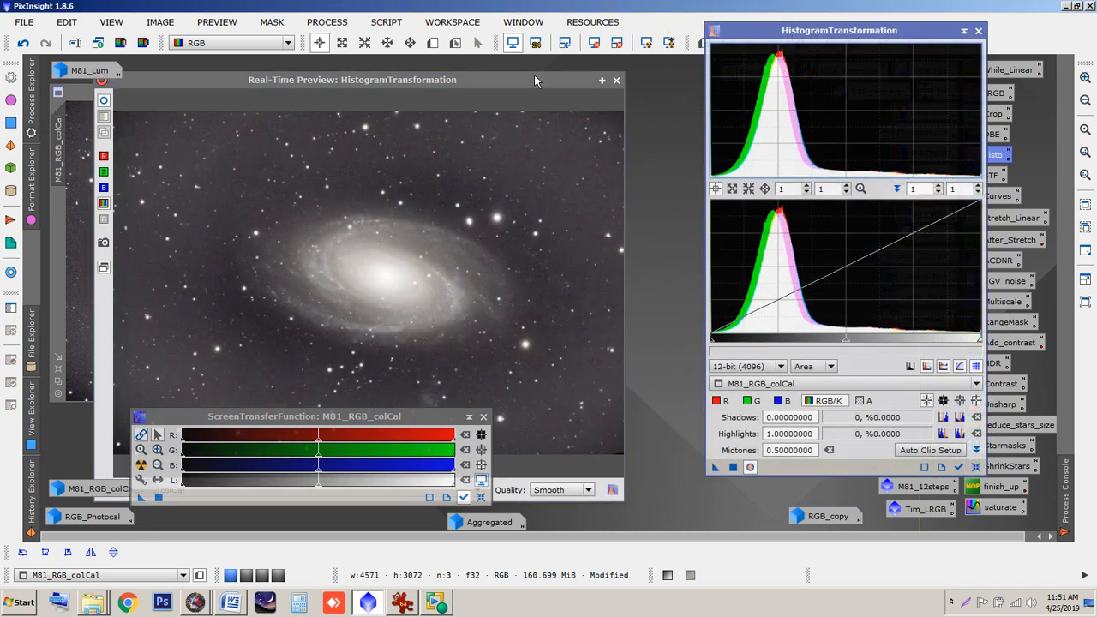
- Raise the HistogramTransformation midtones to about 0.744 to darken the background, and close ScreenTransferFunction
drag(534, 74, 548, 32)
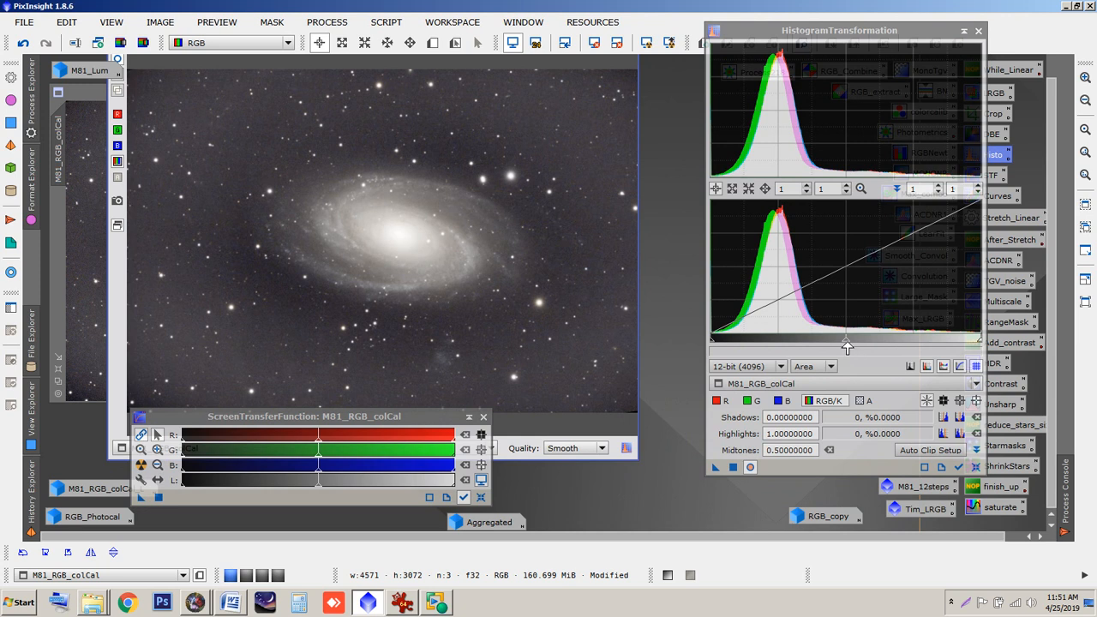
drag(846, 346, 912, 343)
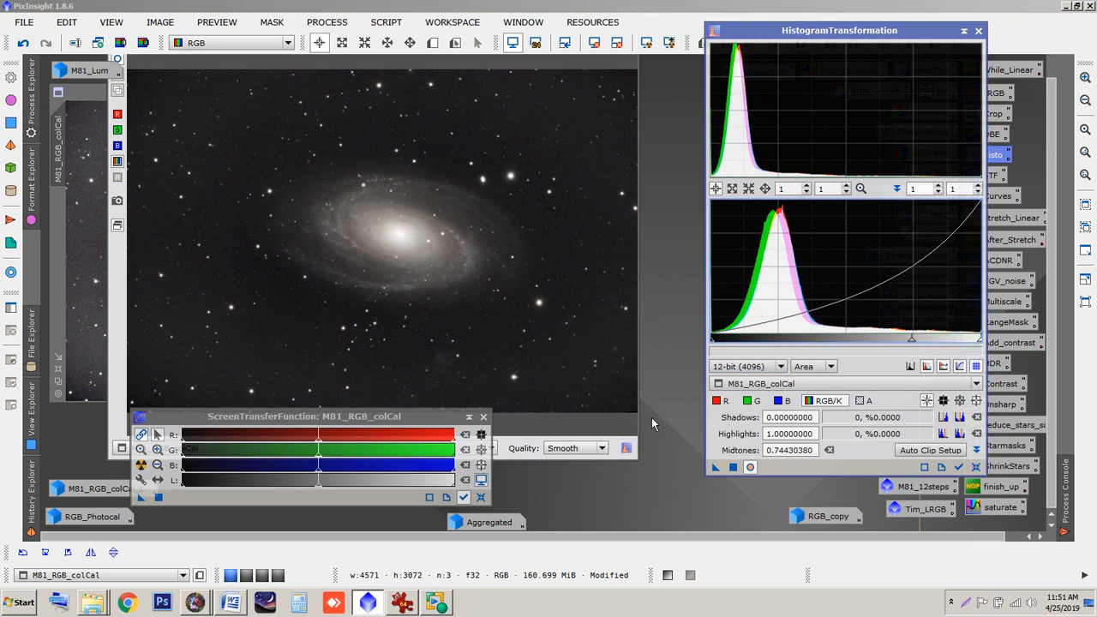
click(483, 417)
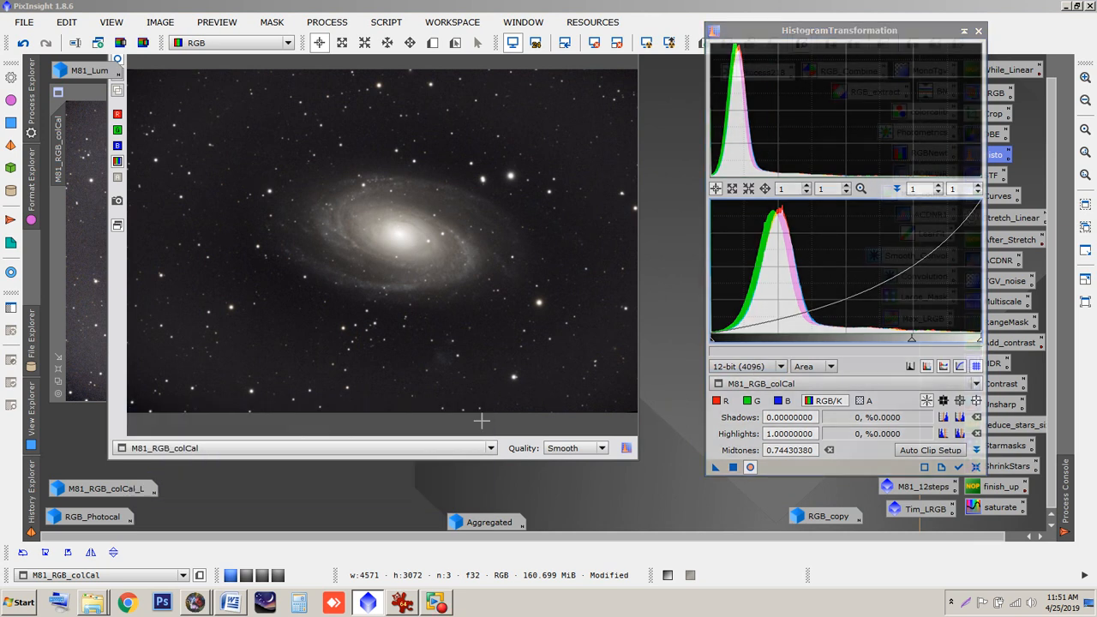
- Reposition the real-time preview and the M81_Lum icon, and compare the galaxy with and without the histogram adjustment
click(420, 75)
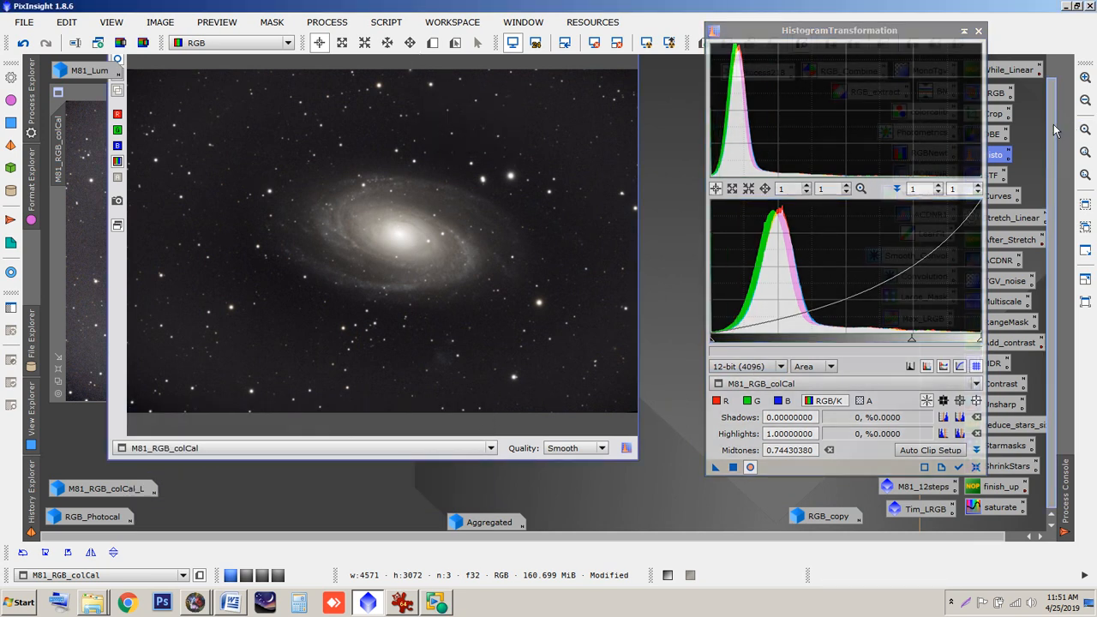
drag(1053, 128, 1053, 96)
drag(526, 65, 525, 91)
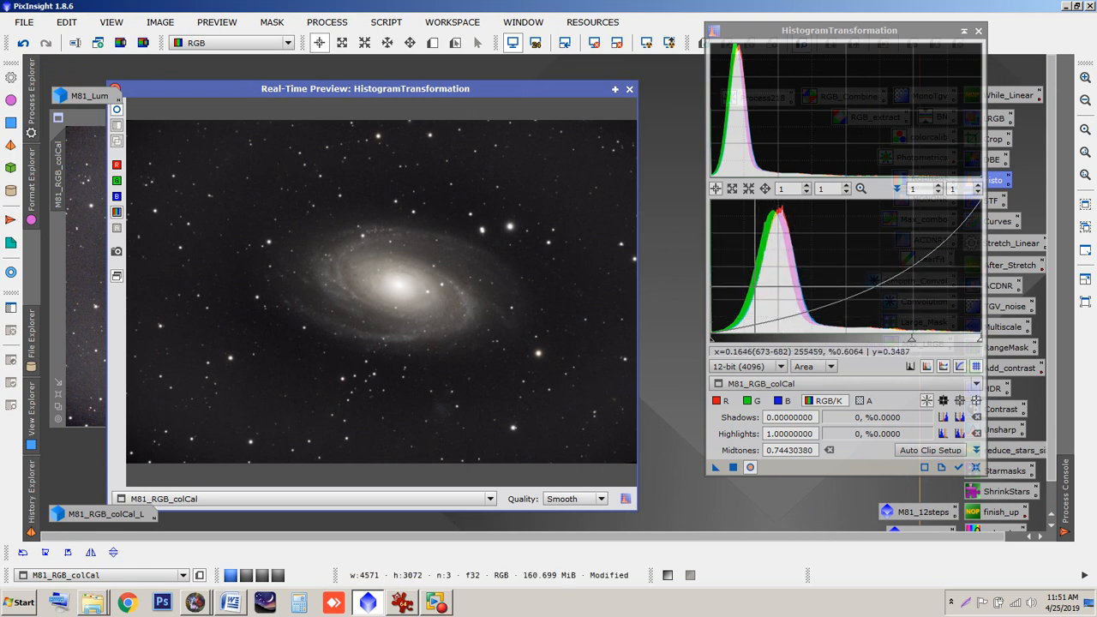
drag(496, 92, 498, 76)
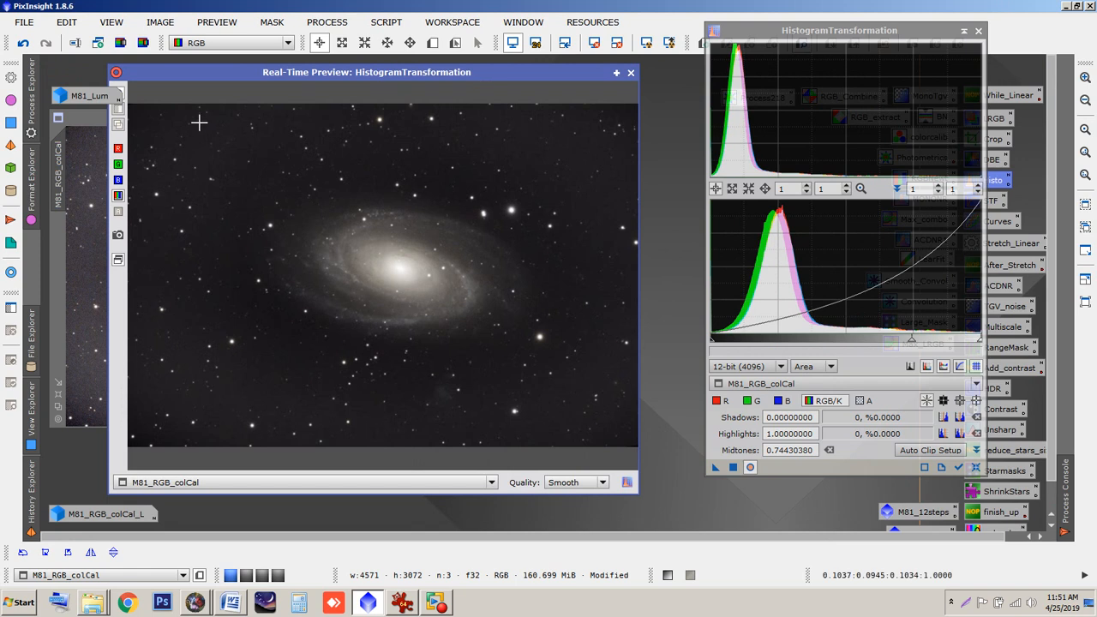
drag(90, 101, 78, 69)
drag(151, 73, 159, 72)
click(128, 92)
click(128, 91)
click(128, 92)
click(128, 92)
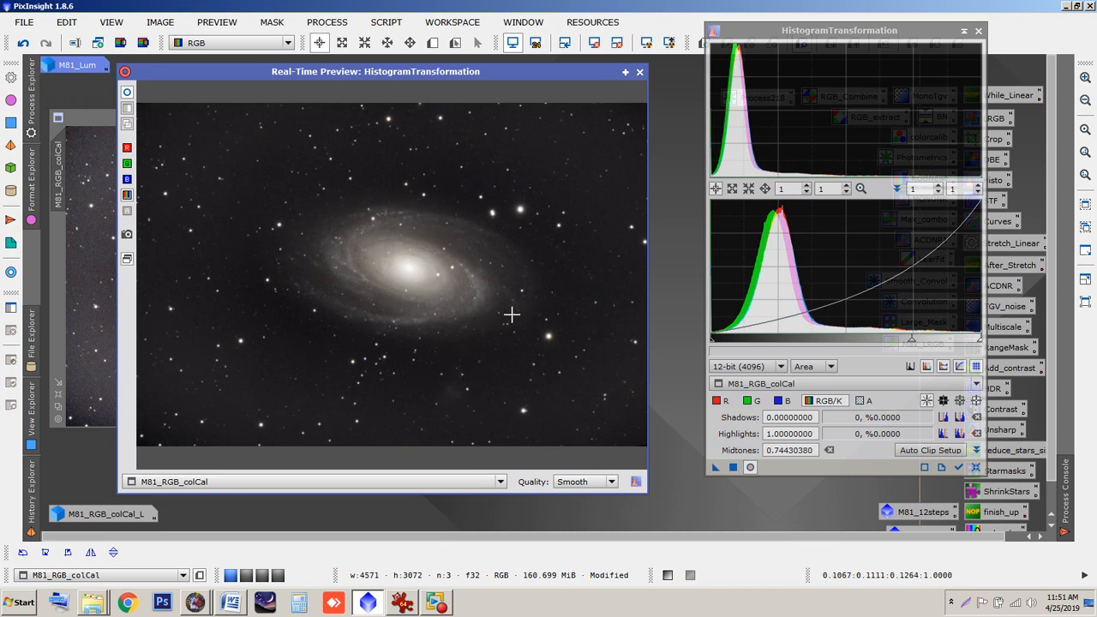
- Apply HistogramTransformation with midtones at about 0.676 to M81_RGB_colCal, and close the process and its real-time preview
drag(912, 342, 893, 343)
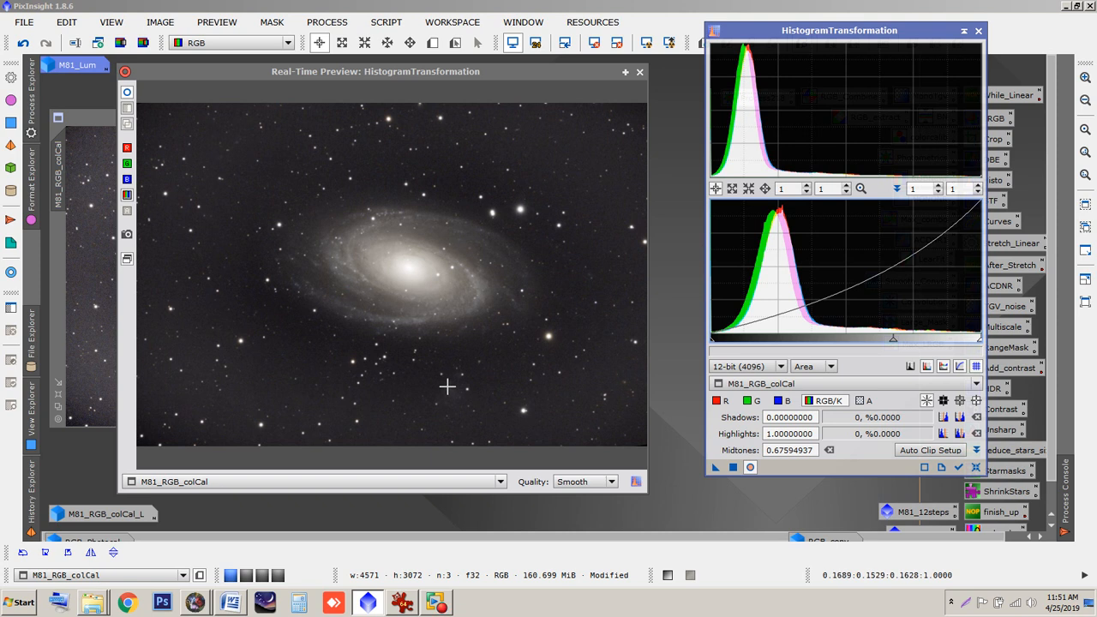
click(639, 73)
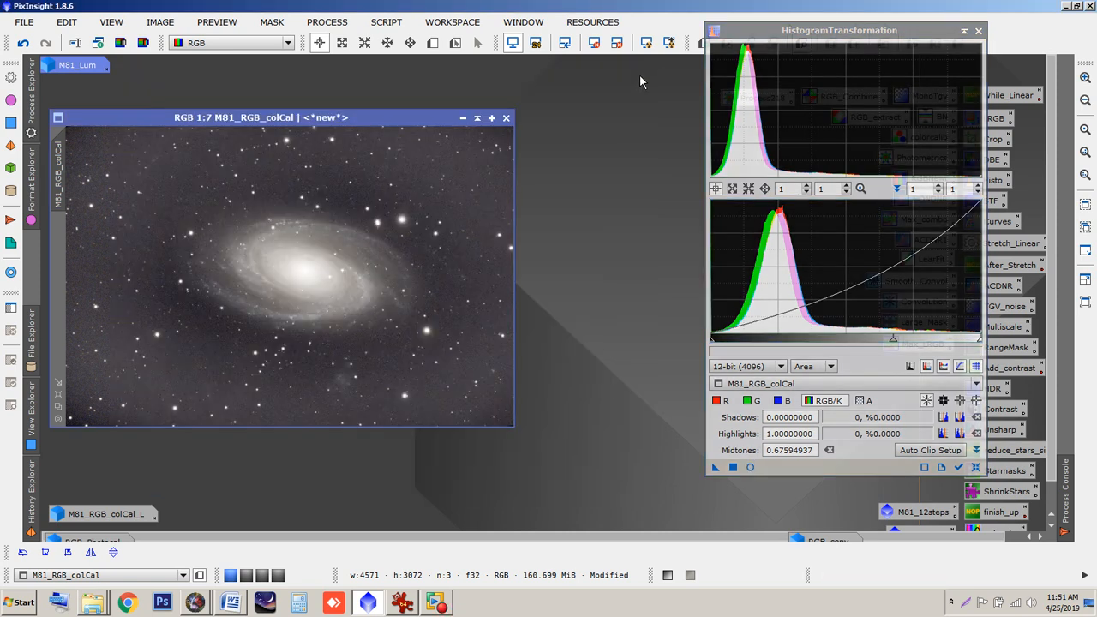
drag(712, 469, 413, 353)
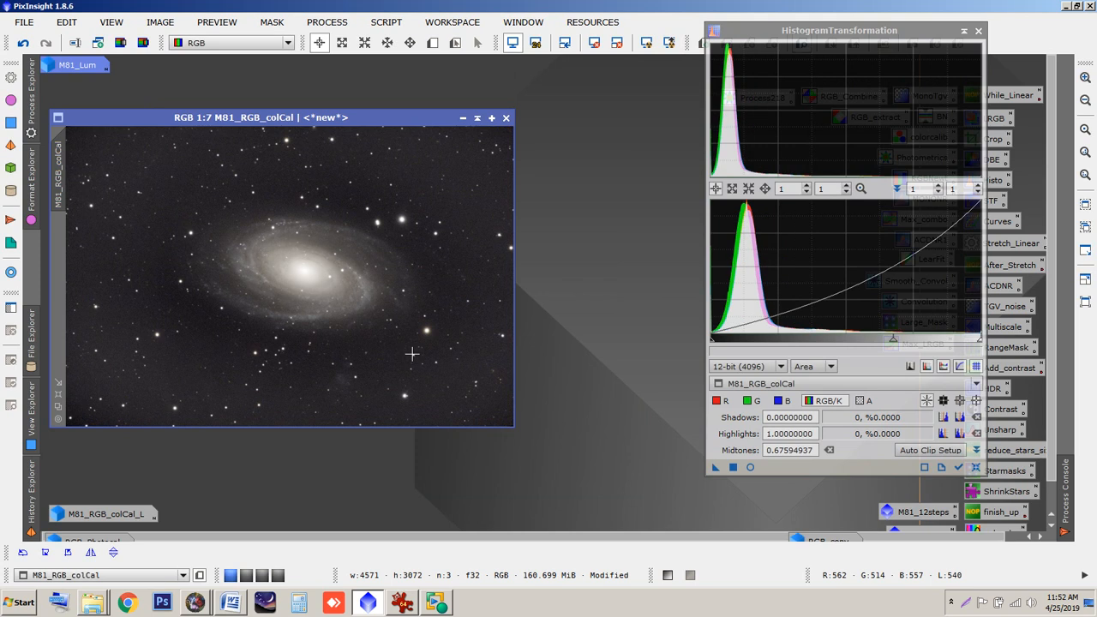
click(975, 467)
click(959, 468)
click(978, 31)
- Define a preview of about 357 by 350 px around a star above the galaxy in M81_RGB_colCal and examine it
drag(308, 119, 322, 109)
scroll(501, 253, up, 3)
drag(520, 249, 519, 304)
scroll(415, 269, down, 3)
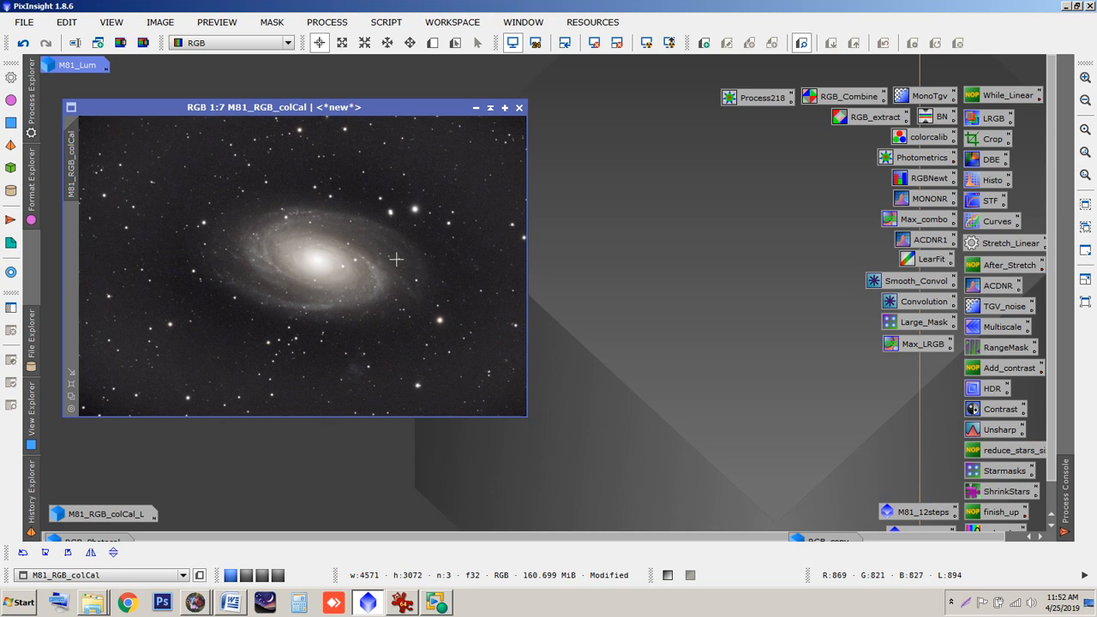
click(433, 42)
drag(316, 150, 282, 115)
click(72, 228)
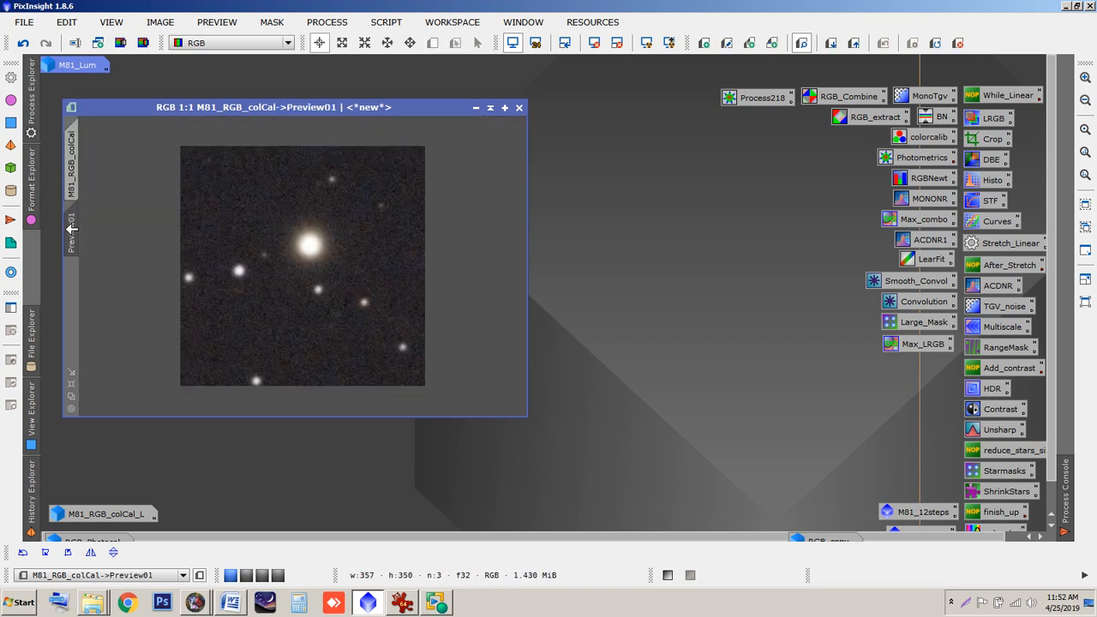
- Move the preview to the faint patch below the galaxy, enlarge it to about 875 by 595 px and examine its noise
click(74, 171)
click(455, 43)
drag(302, 135, 367, 368)
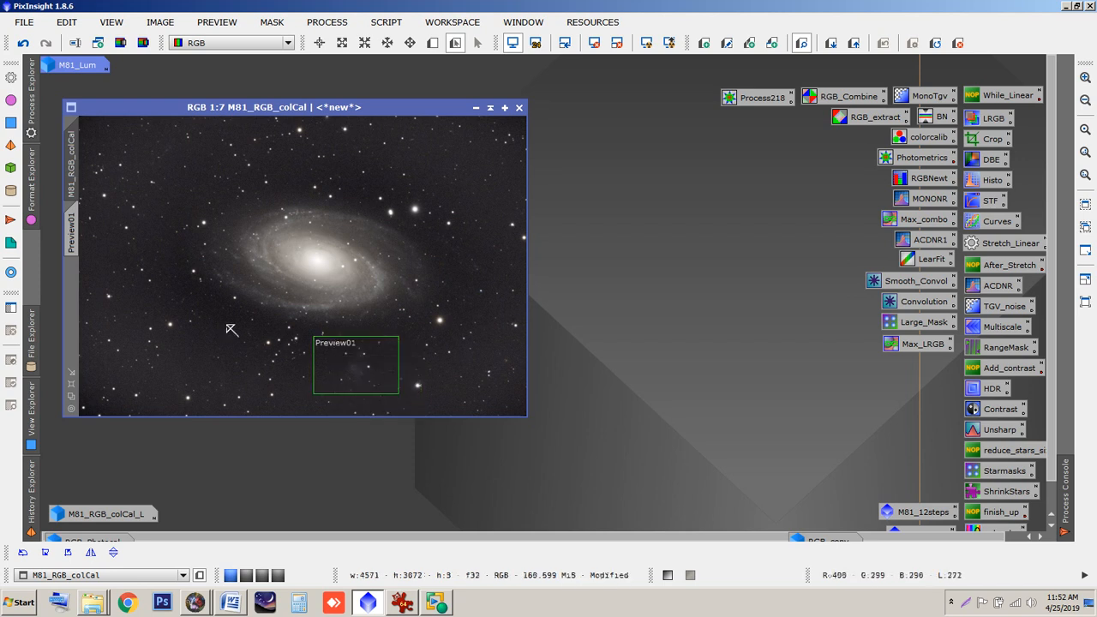
click(73, 239)
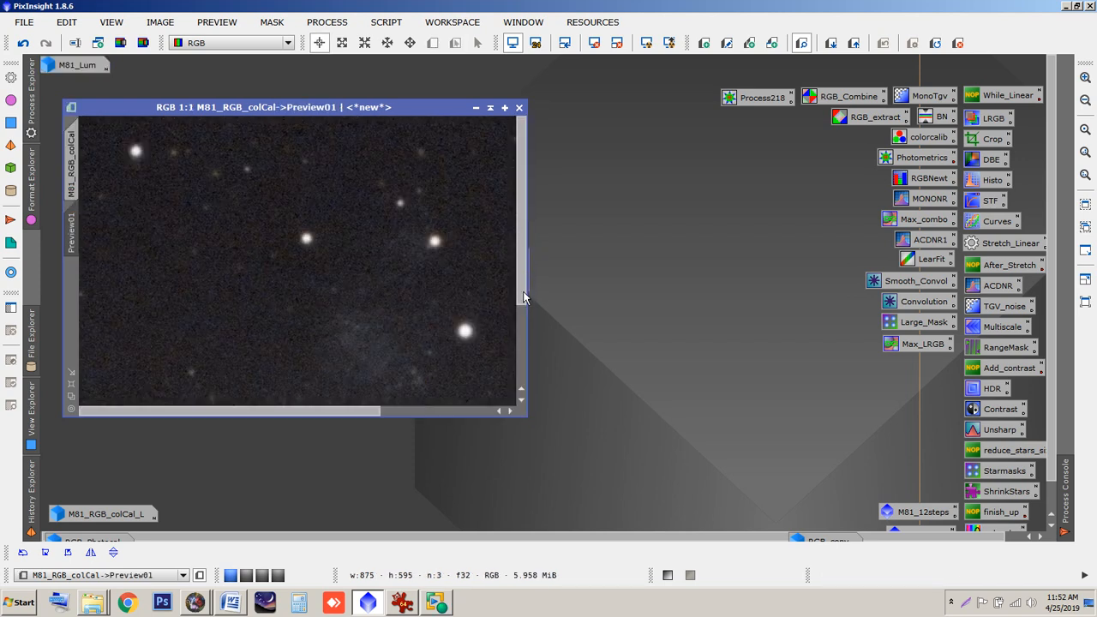
scroll(402, 262, down, 2)
scroll(326, 274, up, 1)
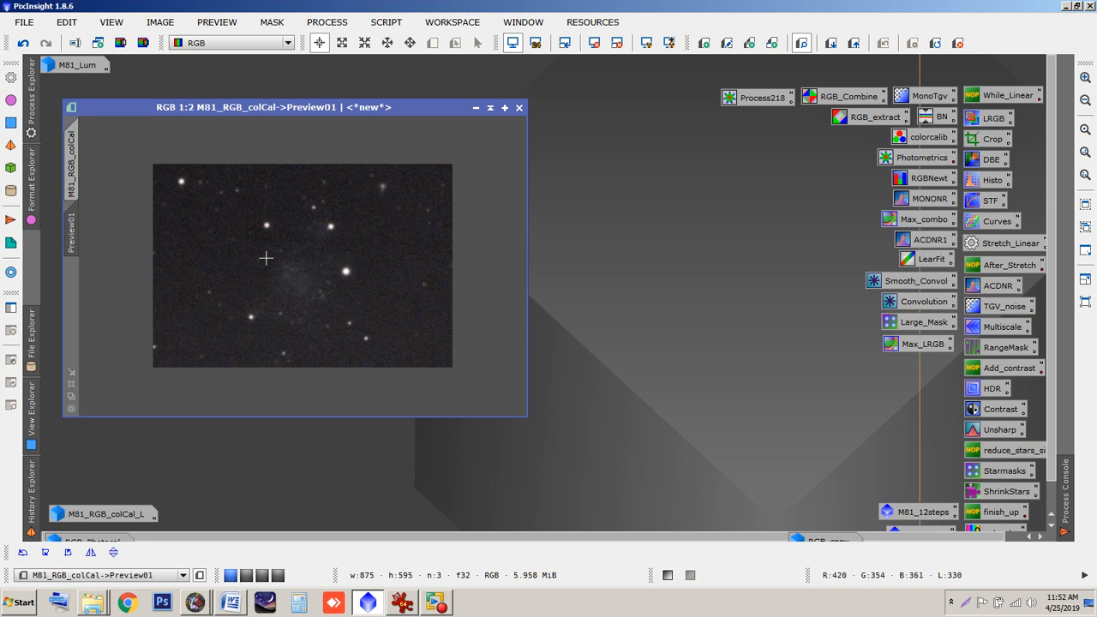
click(72, 163)
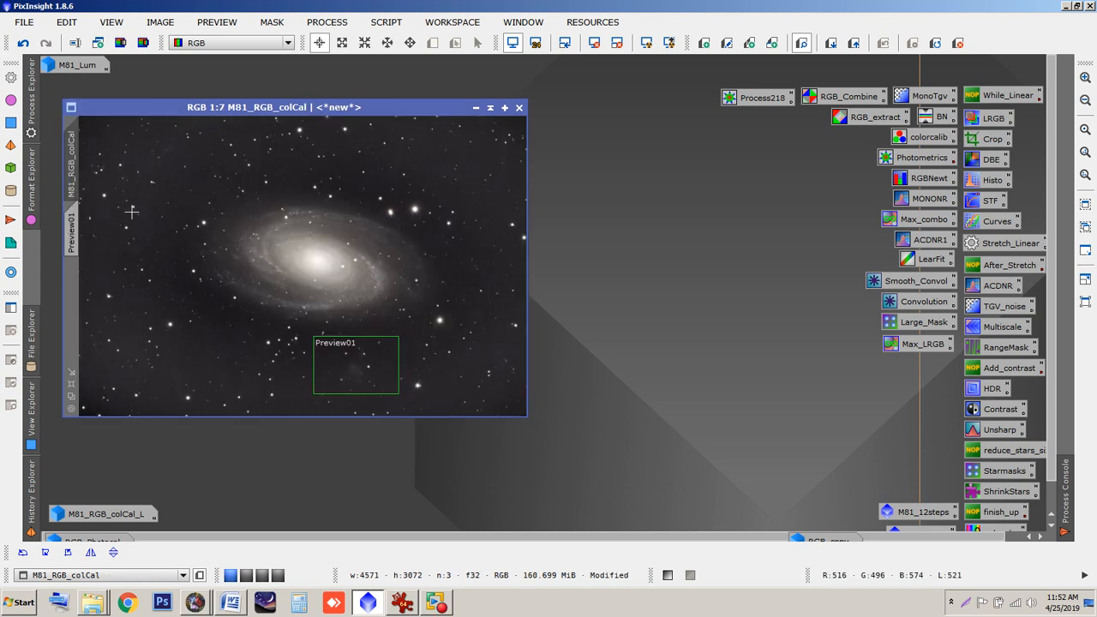
- Move the preview over the left side of the galaxy's spiral arms, examine the detail and delete the preview
click(455, 43)
drag(377, 370, 255, 264)
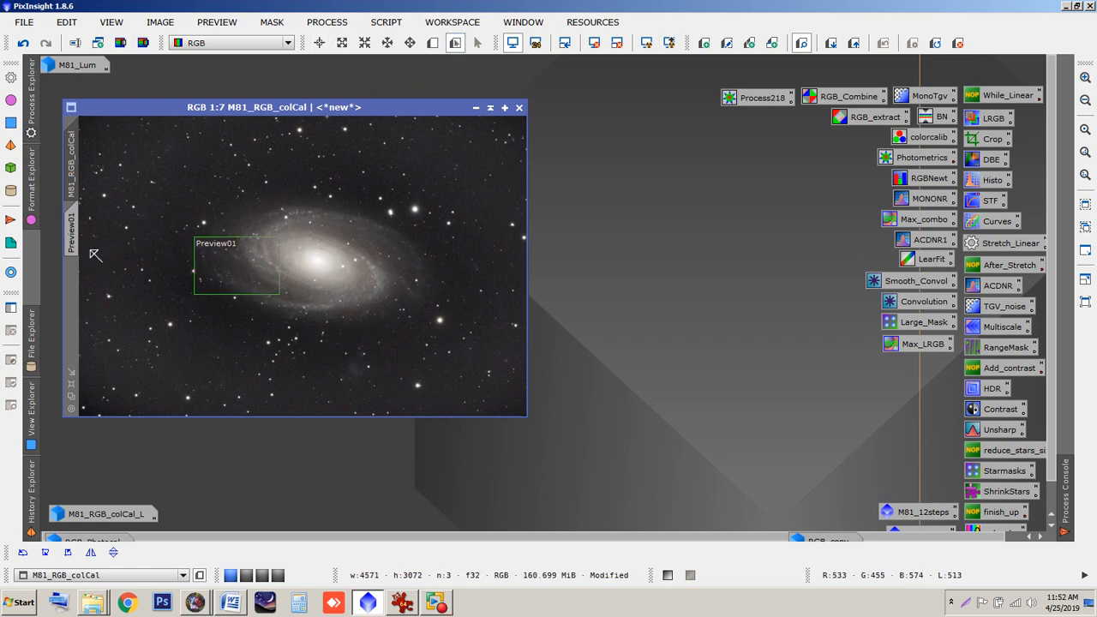
click(79, 237)
scroll(277, 294, down, 2)
scroll(279, 299, up, 1)
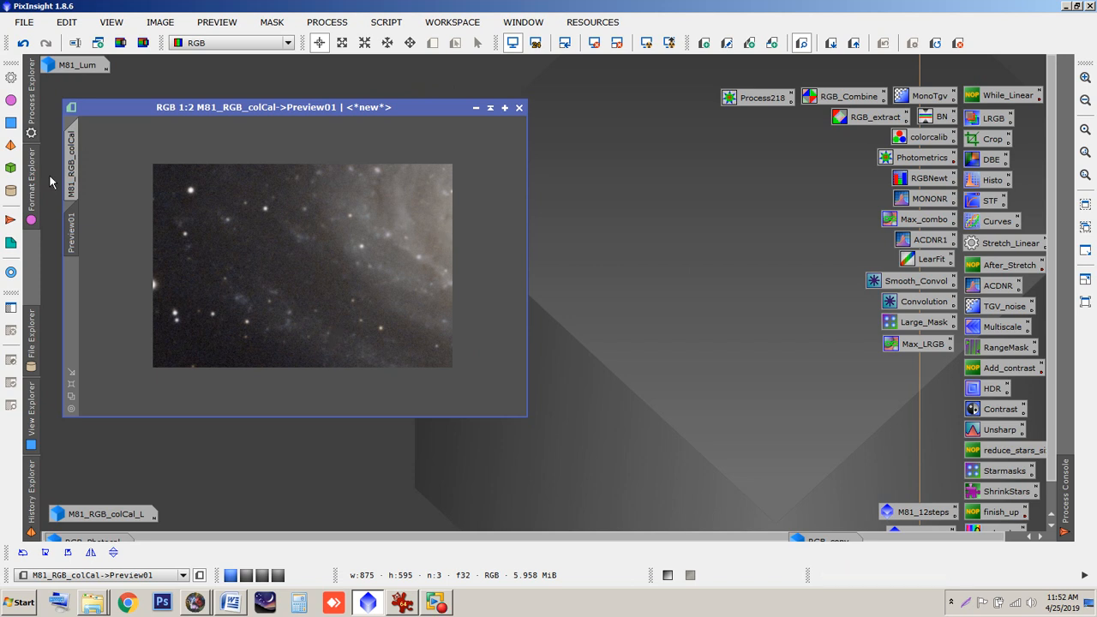
click(72, 202)
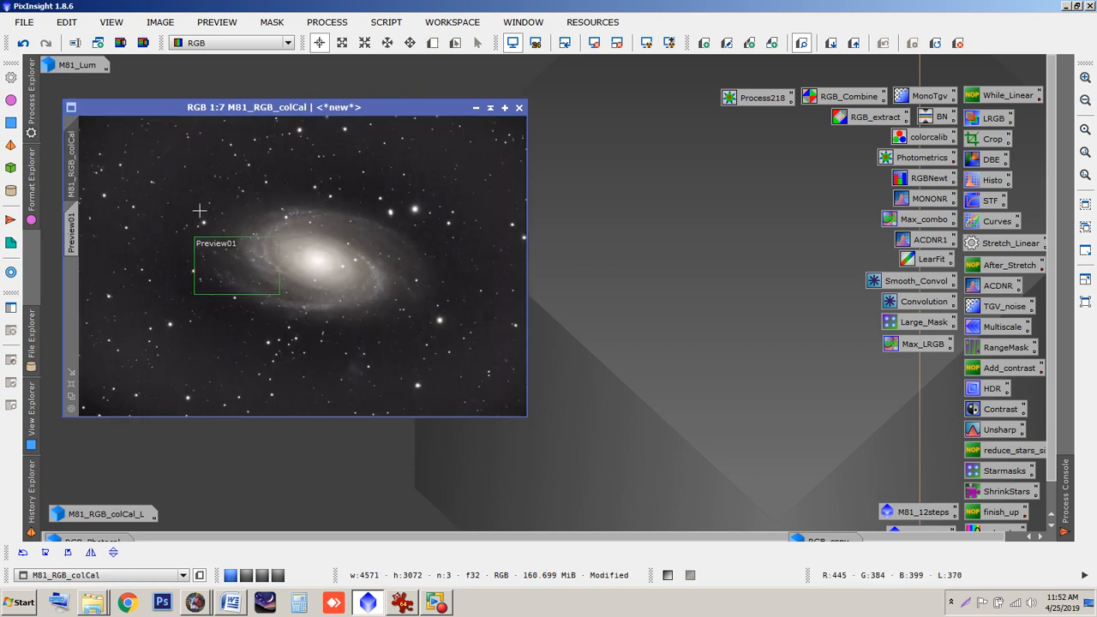
click(958, 43)
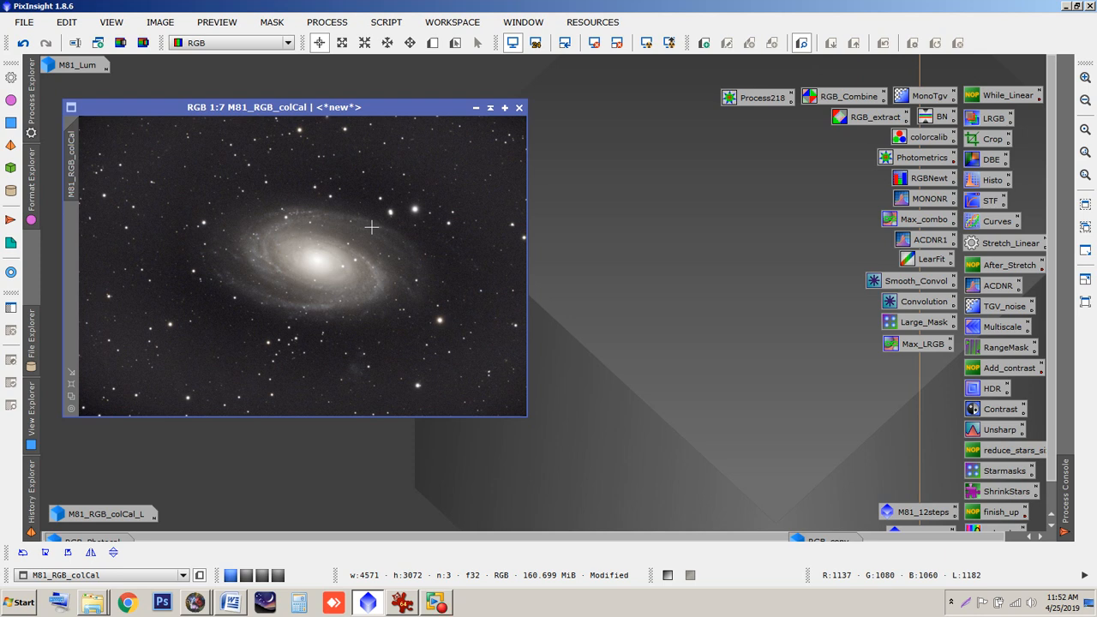
- Start saving M81_RGB_colCal under a new file and create a folder named final inside M81_LRGB
drag(281, 108, 334, 105)
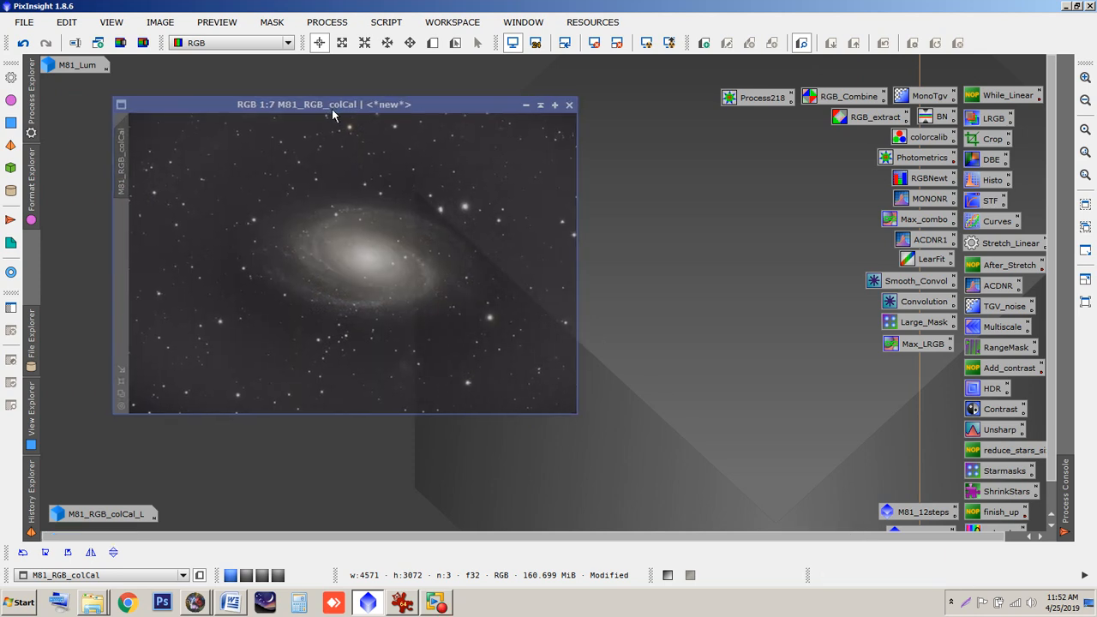
click(24, 22)
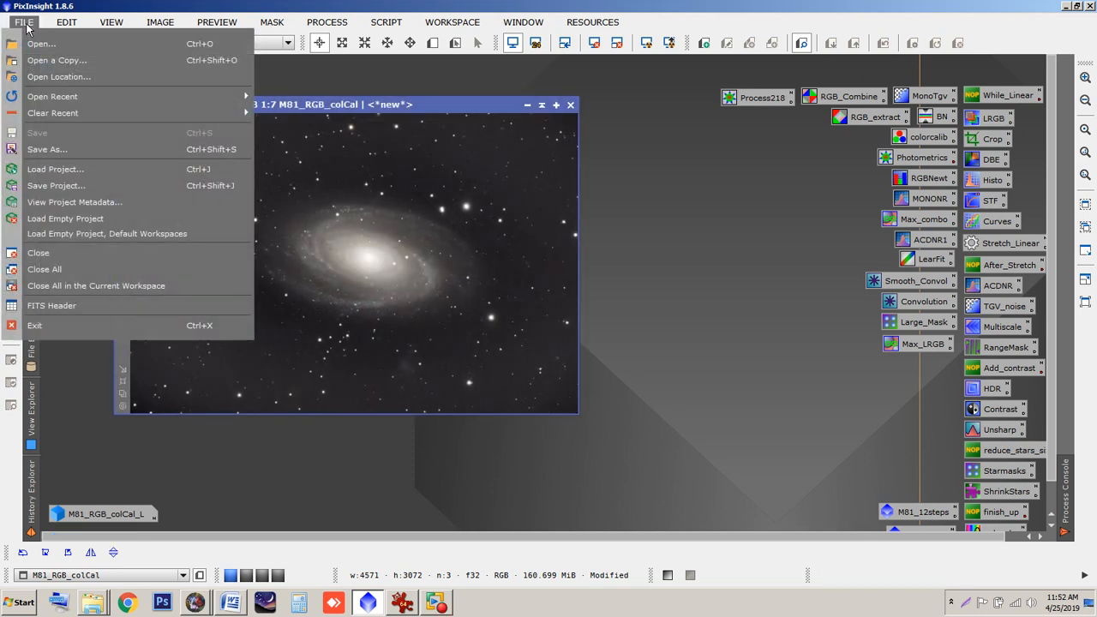
click(61, 151)
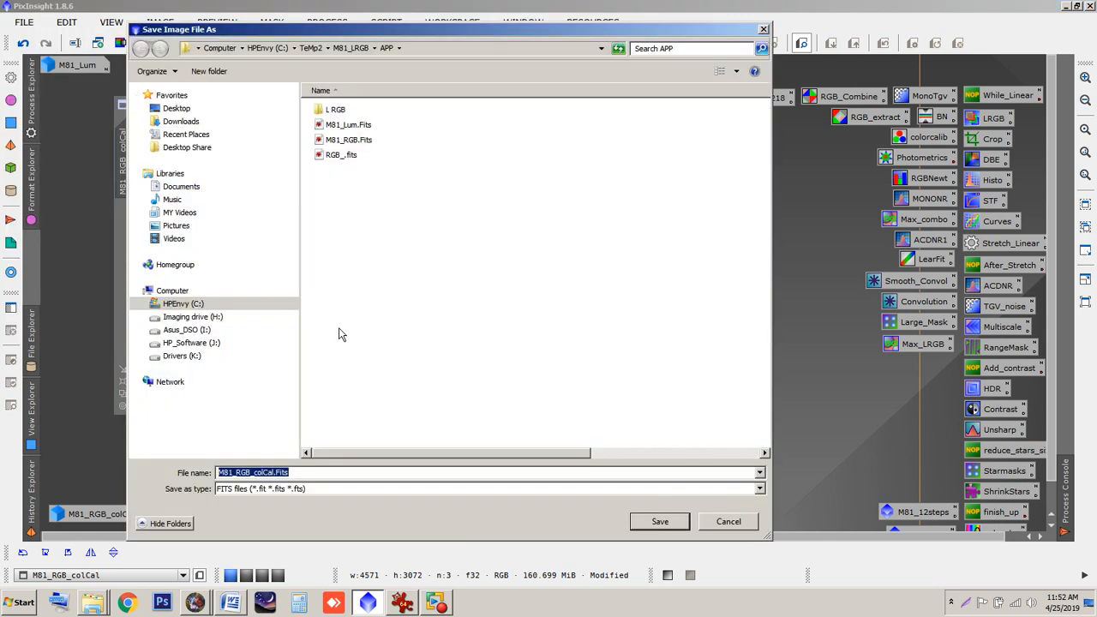
click(351, 48)
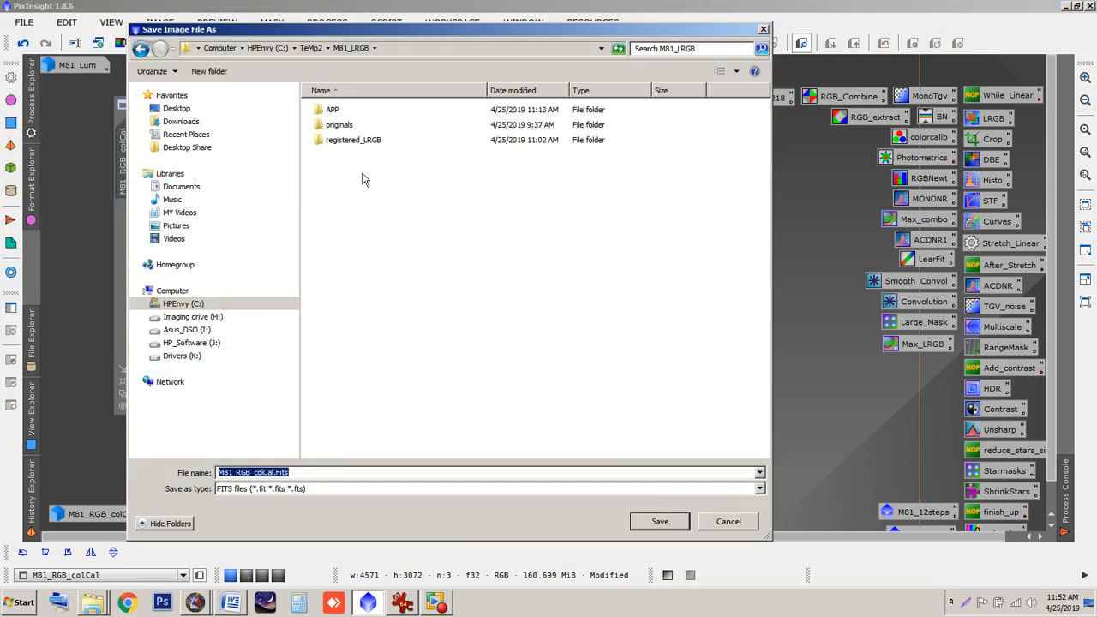
click(209, 71)
text(f)
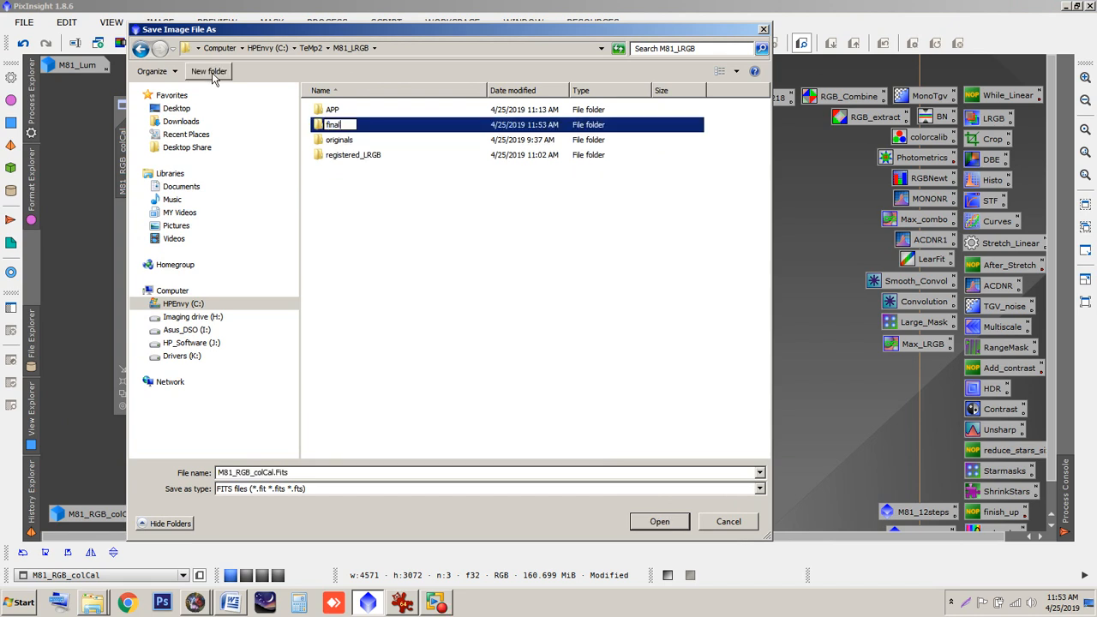
text(inal)
click(386, 227)
- Save M81_RGB_colCal.Fits in the final folder as 32-bit IEEE 754 floating point with ICC profile and properties embedded
double_click(333, 126)
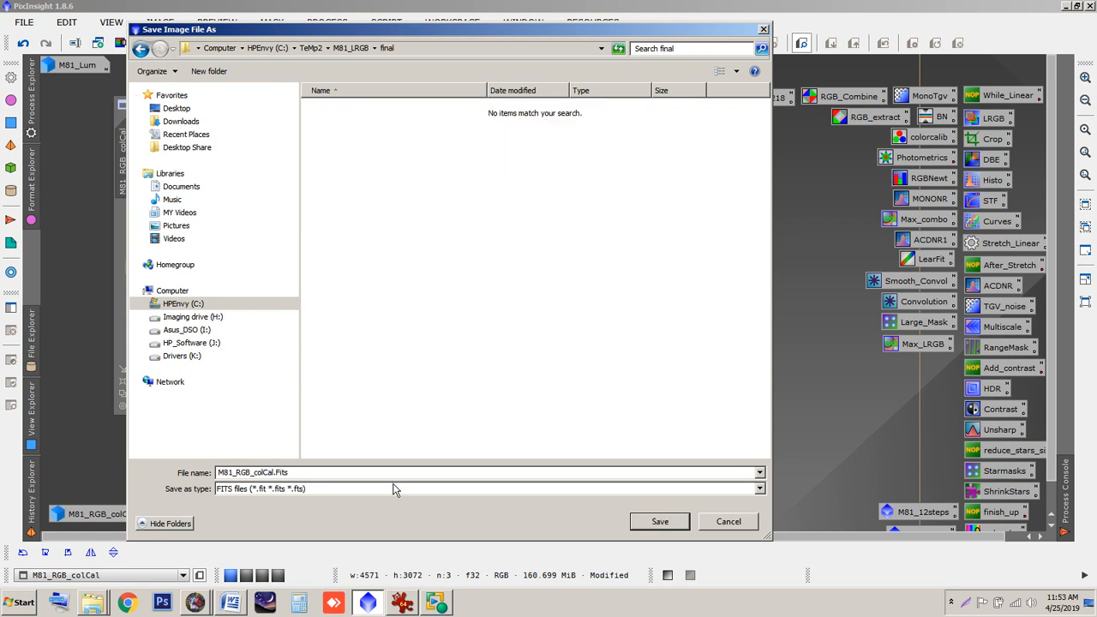
click(659, 523)
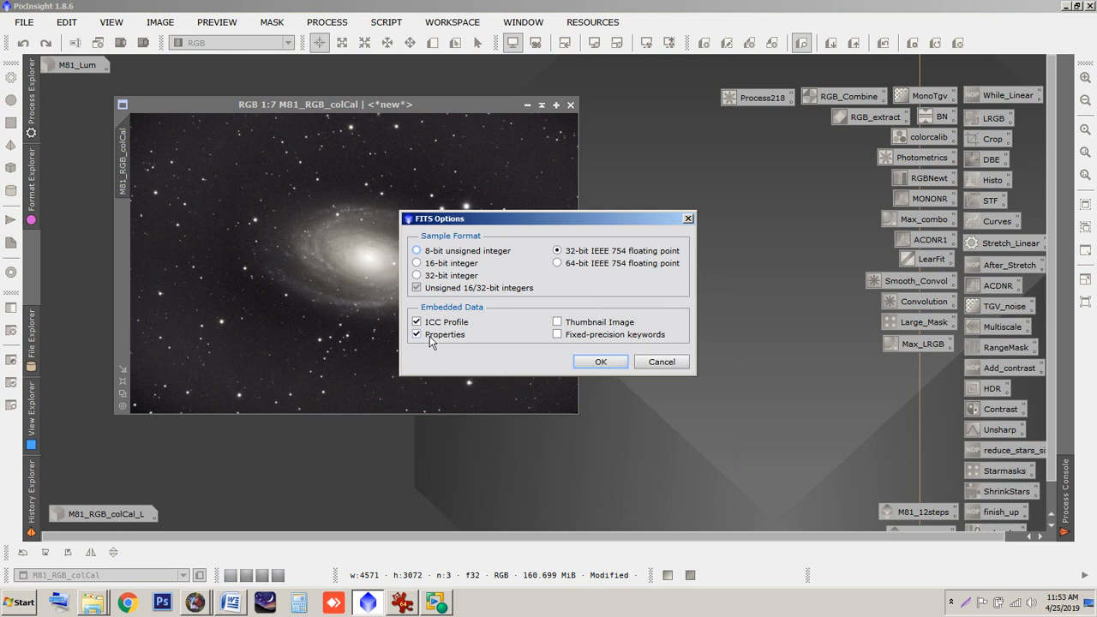
click(600, 362)
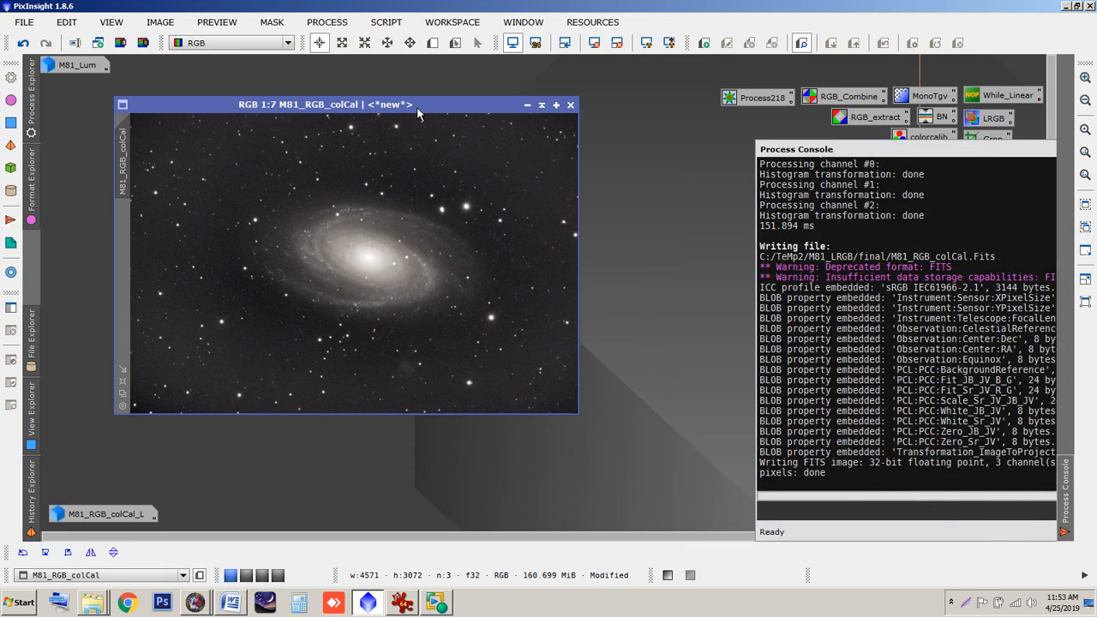
- Minimize M81_RGB_colCal, restore the M81_RGB_colCal_L image and auto-stretch its display
click(527, 105)
drag(120, 119, 109, 101)
double_click(101, 514)
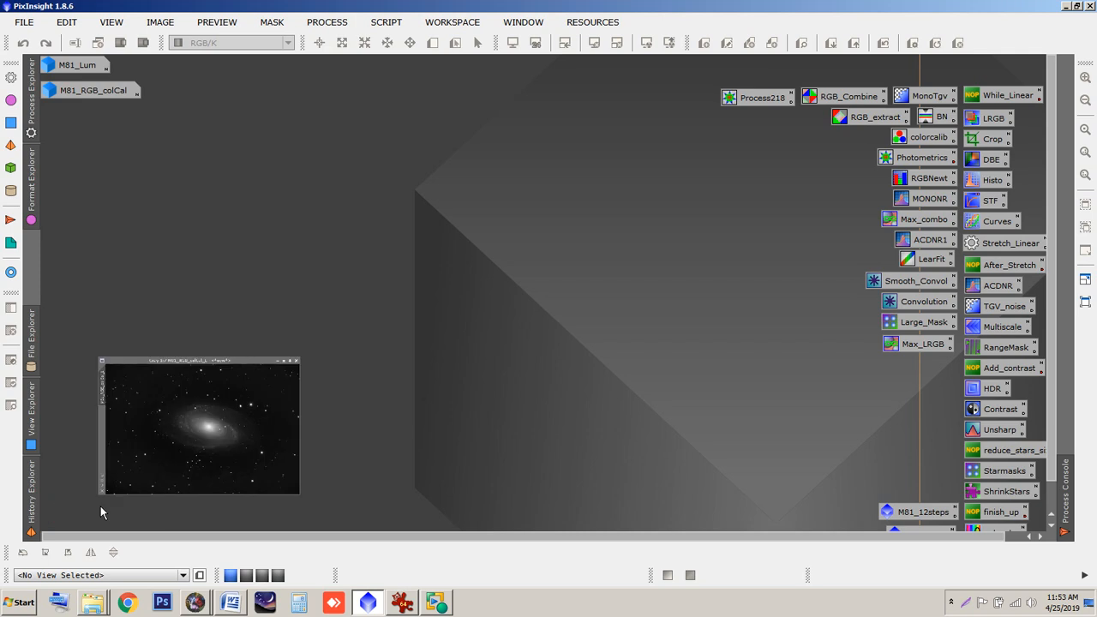
drag(317, 176, 207, 118)
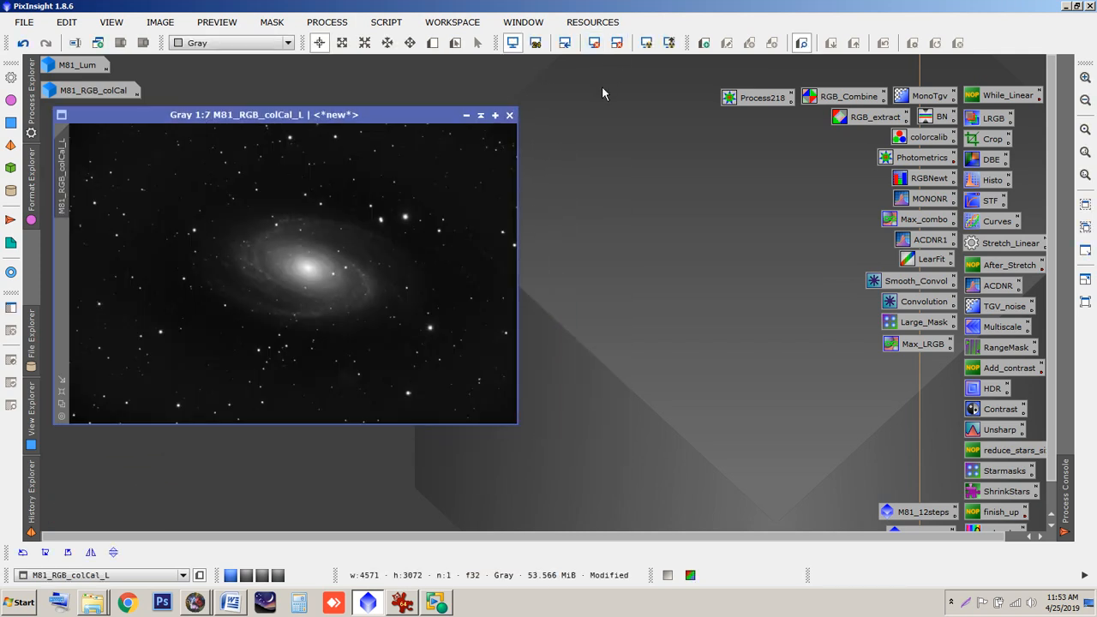
click(647, 48)
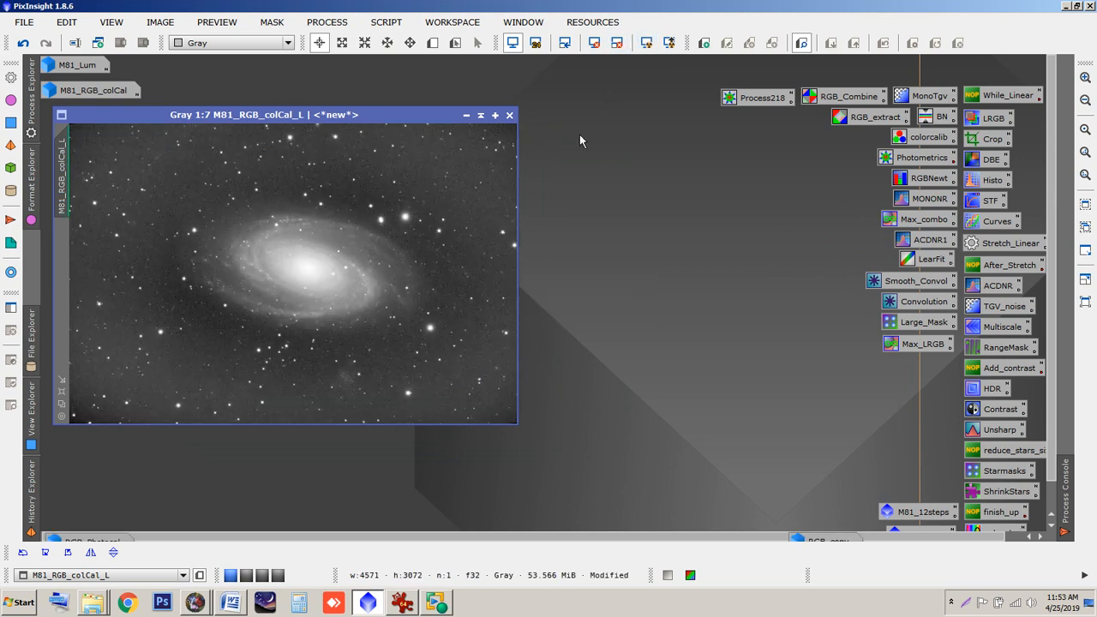
- Inspect the fine detail of the M81_RGB_colCal_L image and close it without saving, accepting the broken mask references
drag(371, 119, 371, 130)
scroll(345, 260, up, 5)
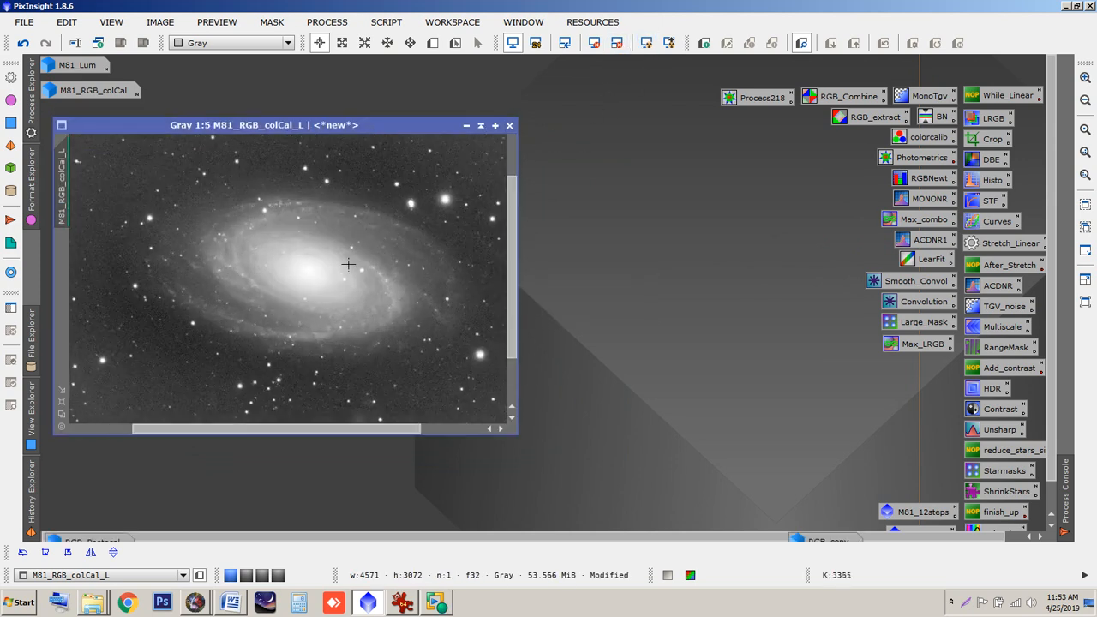
scroll(399, 361, up, 3)
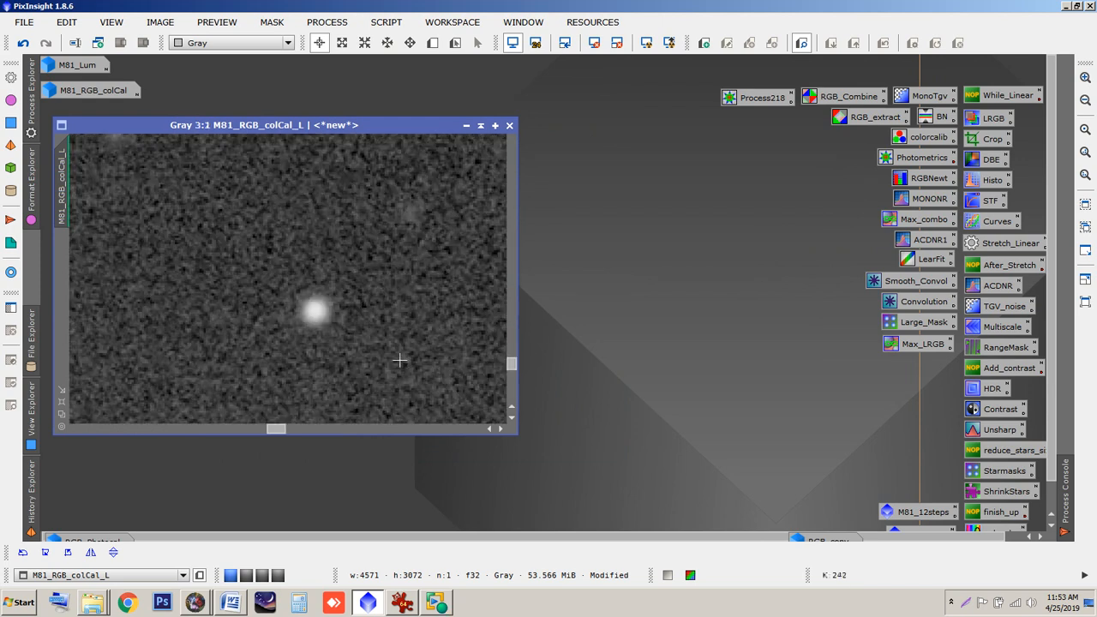
scroll(400, 360, down, 8)
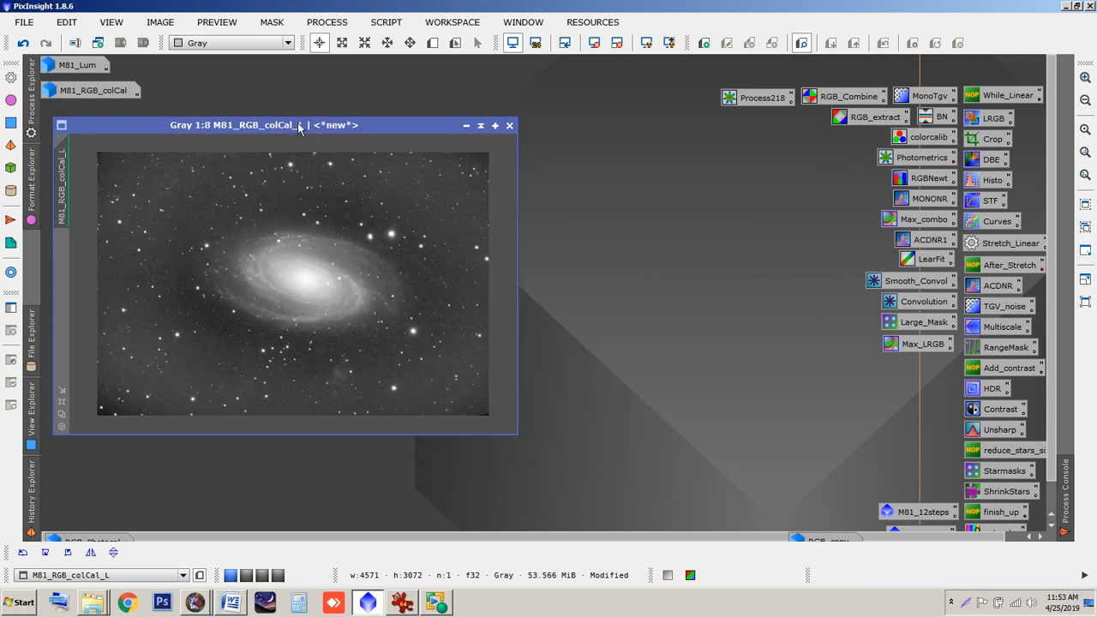
click(510, 126)
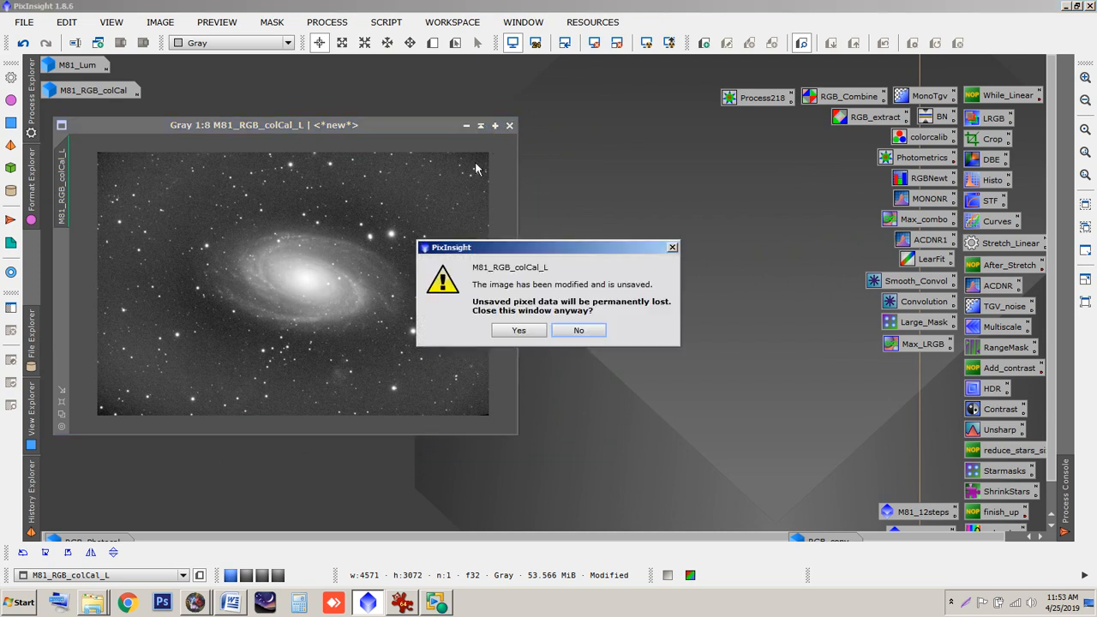
click(509, 331)
click(514, 331)
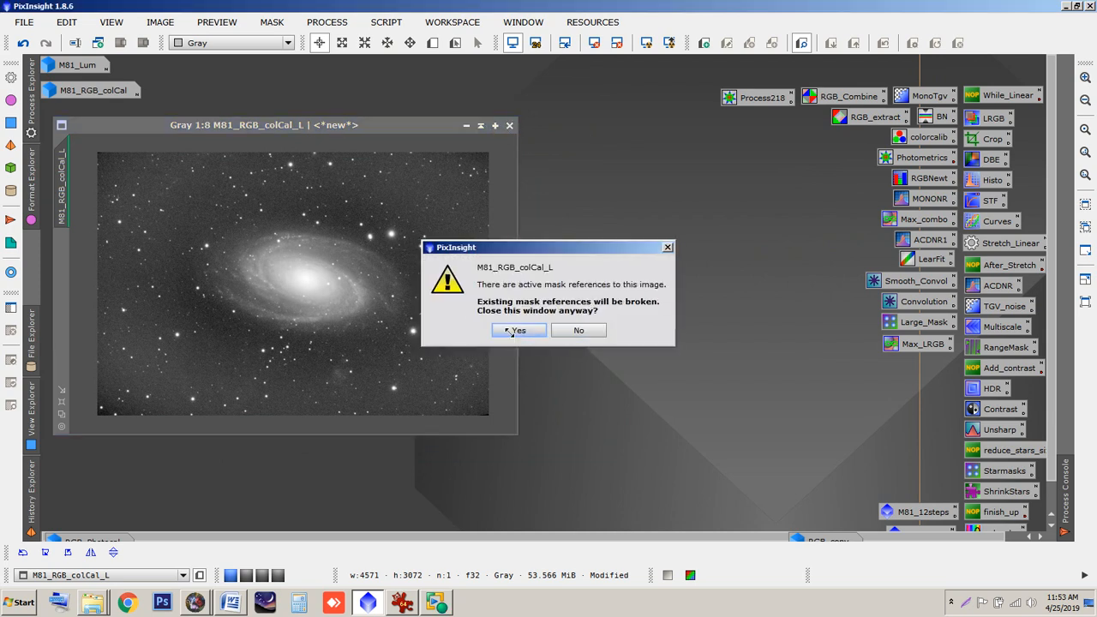
- Restore the M81_RGB_colCal image, look over its colours and minimize it again
double_click(92, 91)
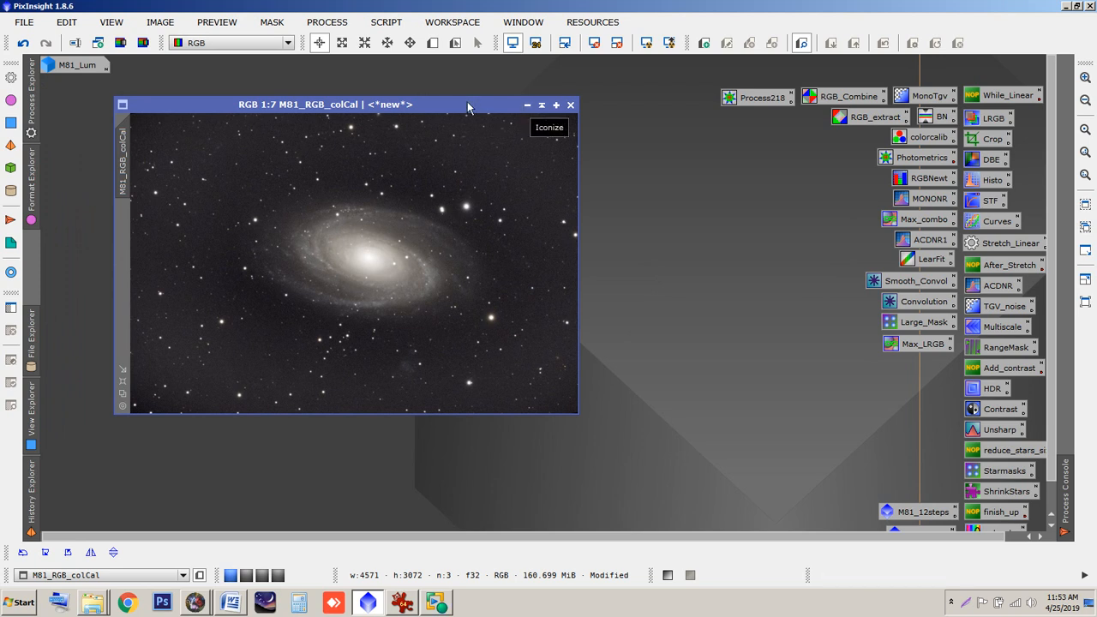
drag(462, 102, 436, 102)
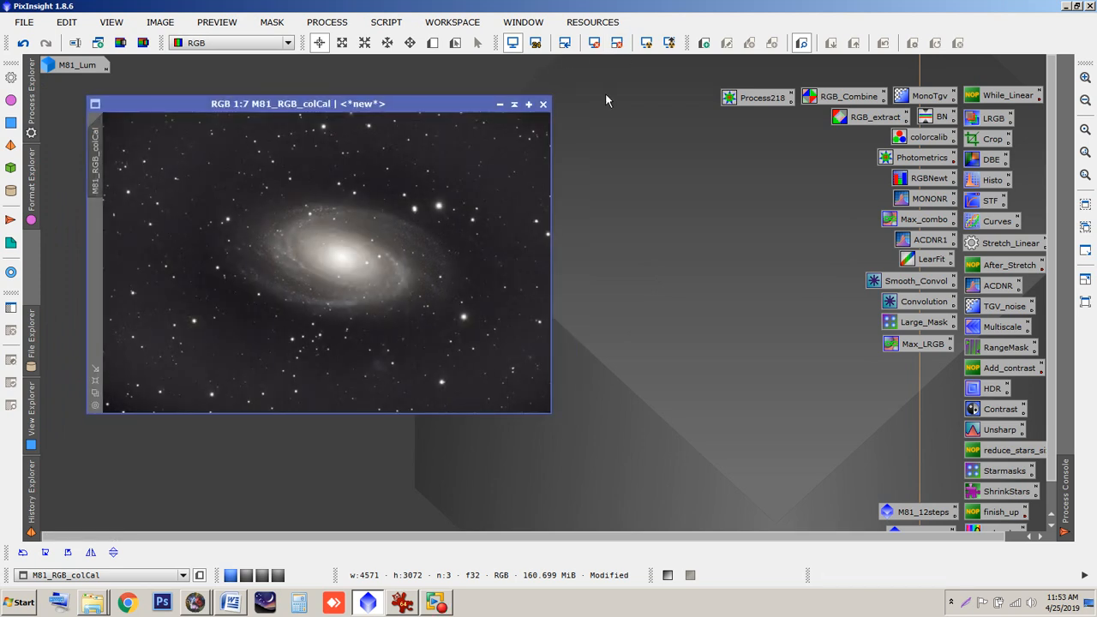
click(498, 105)
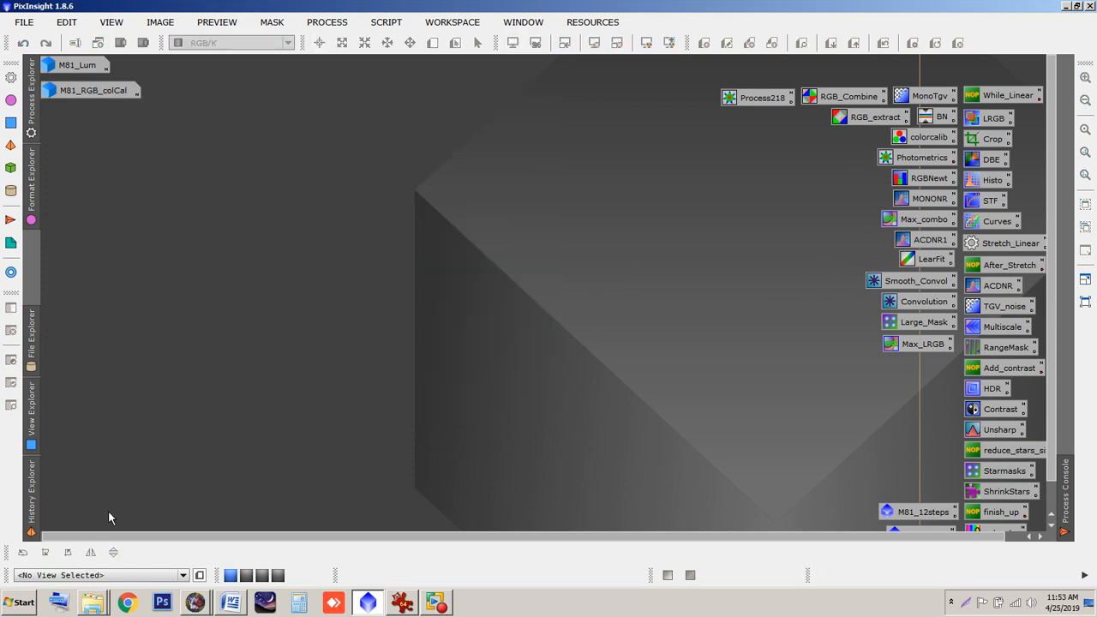
- Move the Aggregated, RGB_copy and RGB_Photocal image icons higher up in the workspace
scroll(1058, 266, down, 1)
click(510, 522)
drag(509, 522, 650, 442)
drag(821, 514, 816, 484)
drag(118, 515, 120, 472)
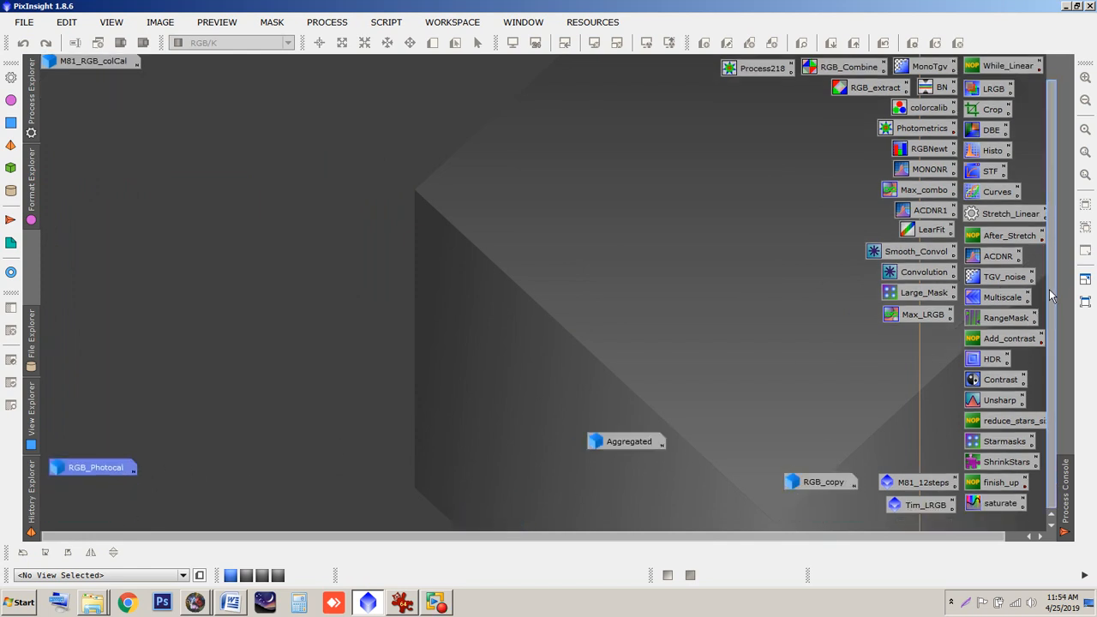
- Delete the Aggregated image icon, and restore the RGB_copy image to check it before closing it
scroll(1052, 291, up, 1)
right_click(623, 474)
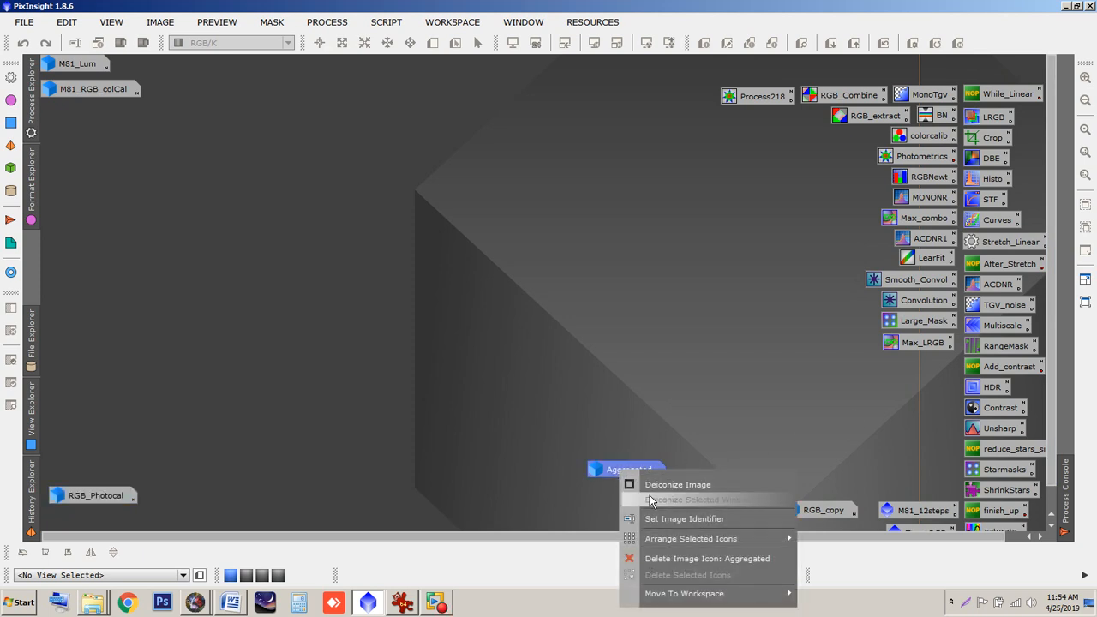
click(666, 558)
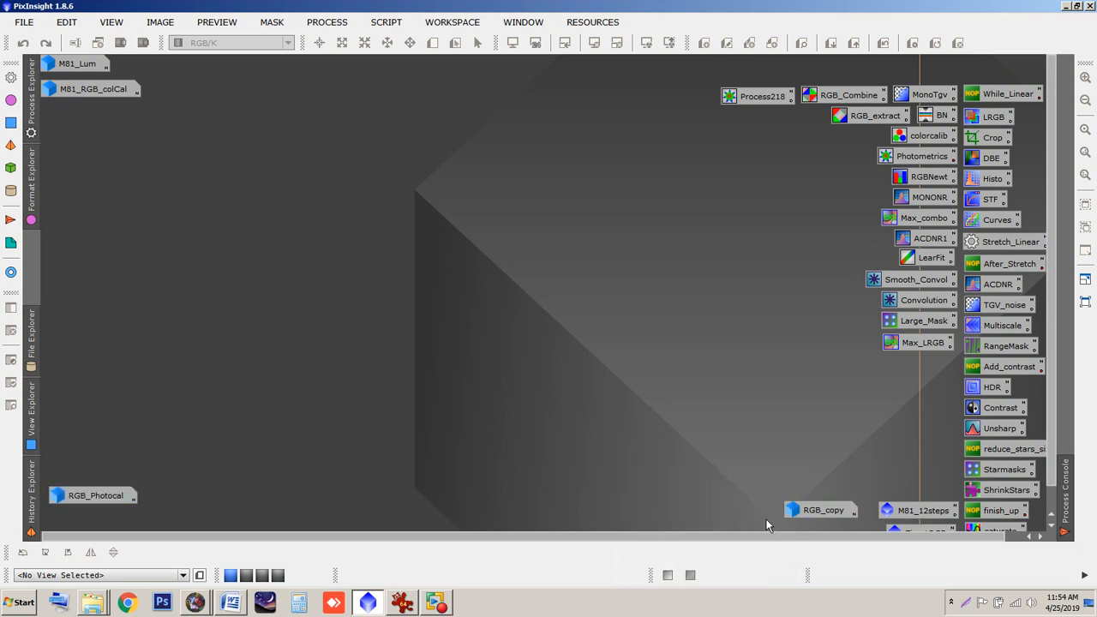
double_click(822, 511)
drag(380, 158, 477, 153)
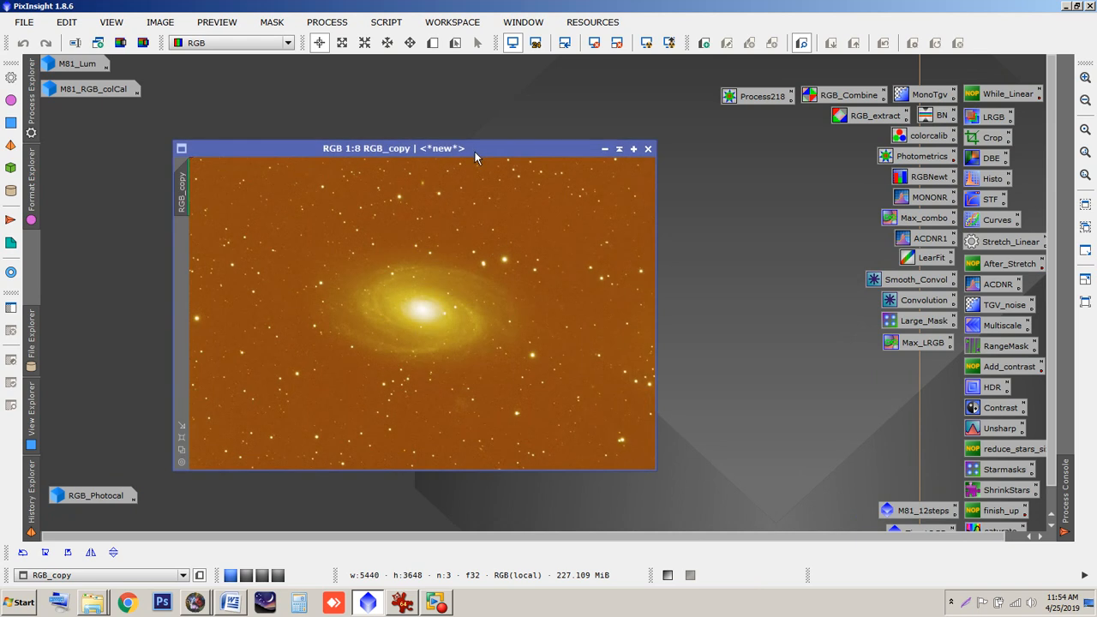
click(648, 149)
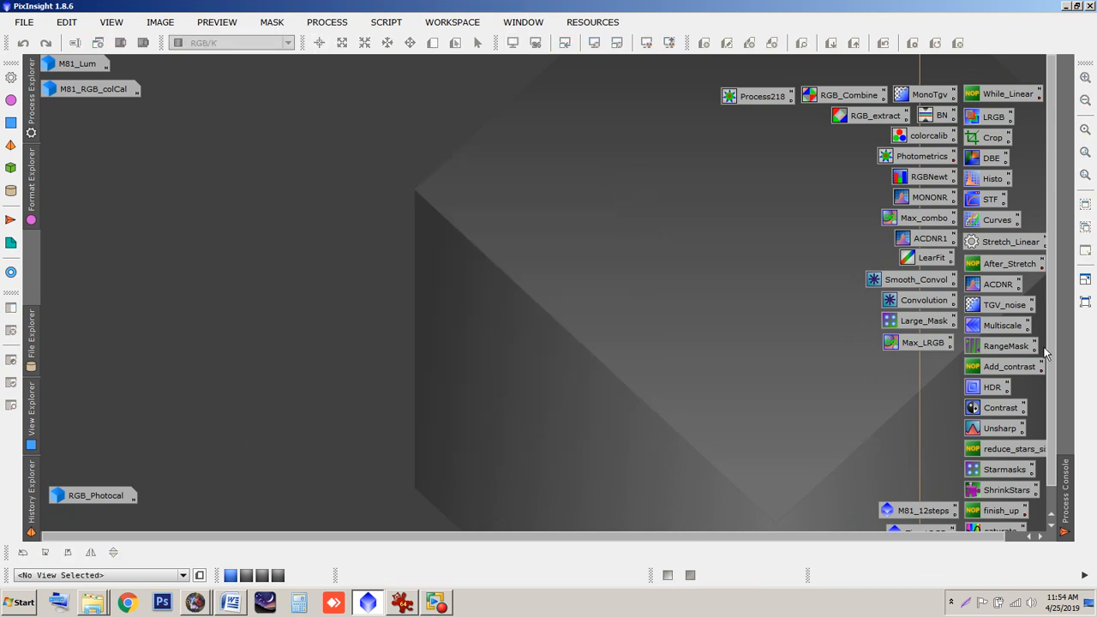
- Move the M81_12steps and Tim_LRGB icons higher in the workspace and place the M81_Lum icon below M81_RGB_colCal
drag(1054, 338, 1054, 363)
drag(931, 448, 932, 524)
drag(929, 484, 927, 453)
drag(1052, 353, 1052, 329)
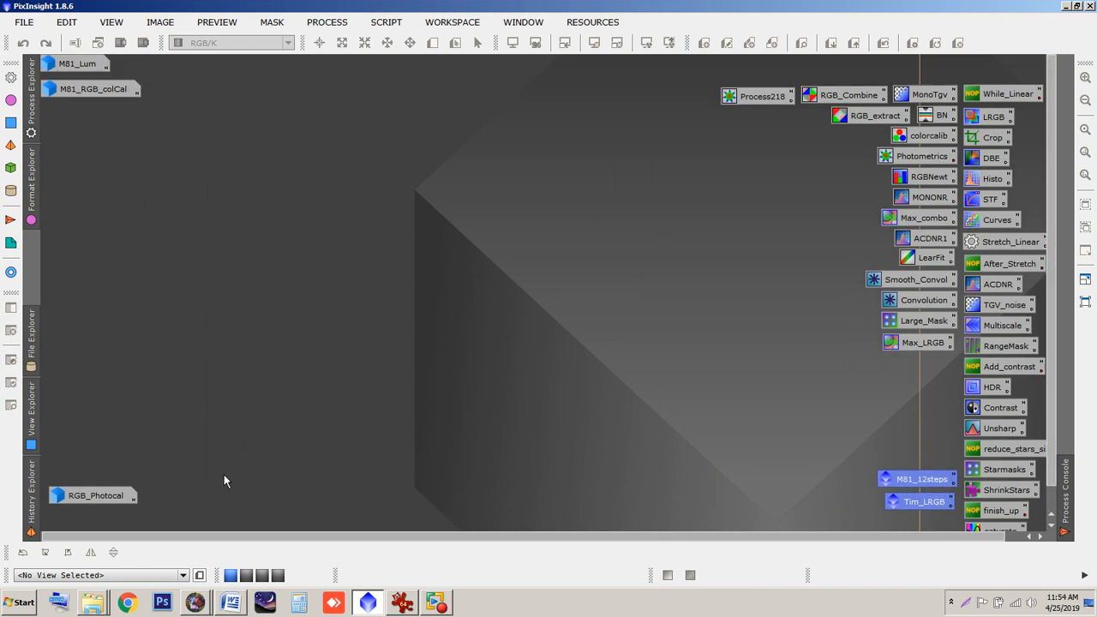
drag(79, 67, 87, 127)
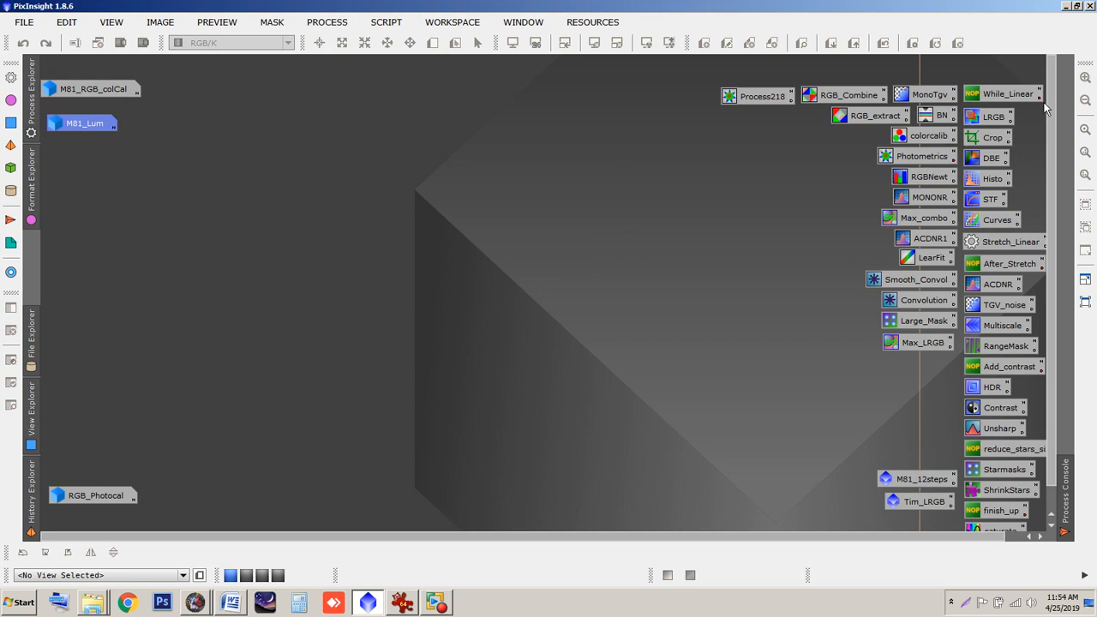
scroll(1054, 162, down, 1)
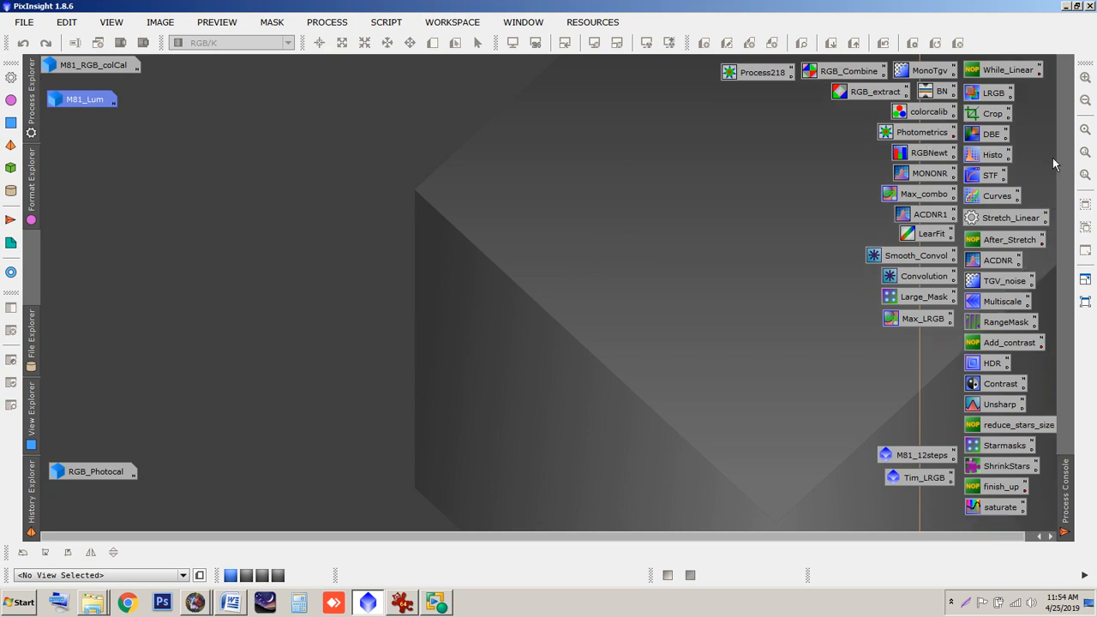
- Restore the RGB_Photocal image, and open the saved Photometrics process for a brief look before closing it
double_click(86, 474)
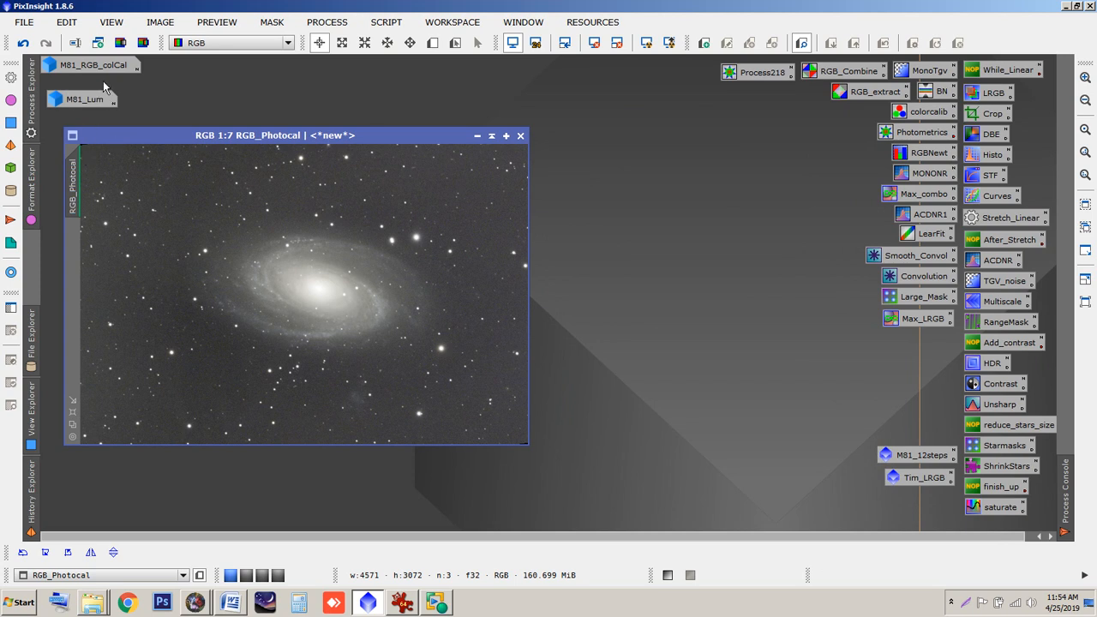
mouse_move(76, 189)
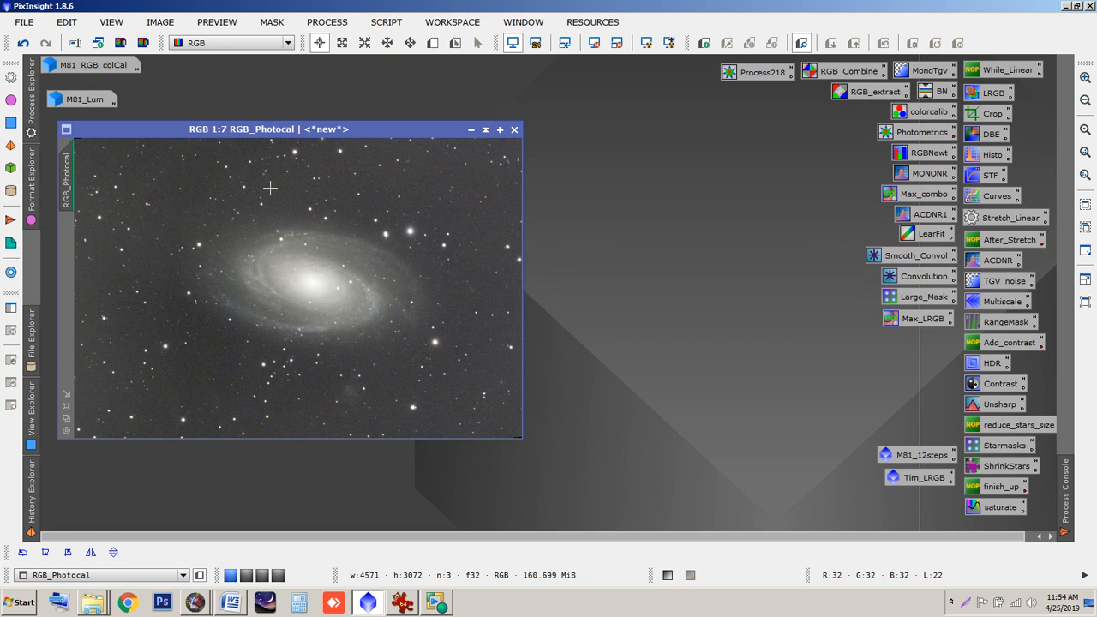
click(923, 134)
double_click(923, 134)
drag(615, 21, 642, 24)
click(755, 18)
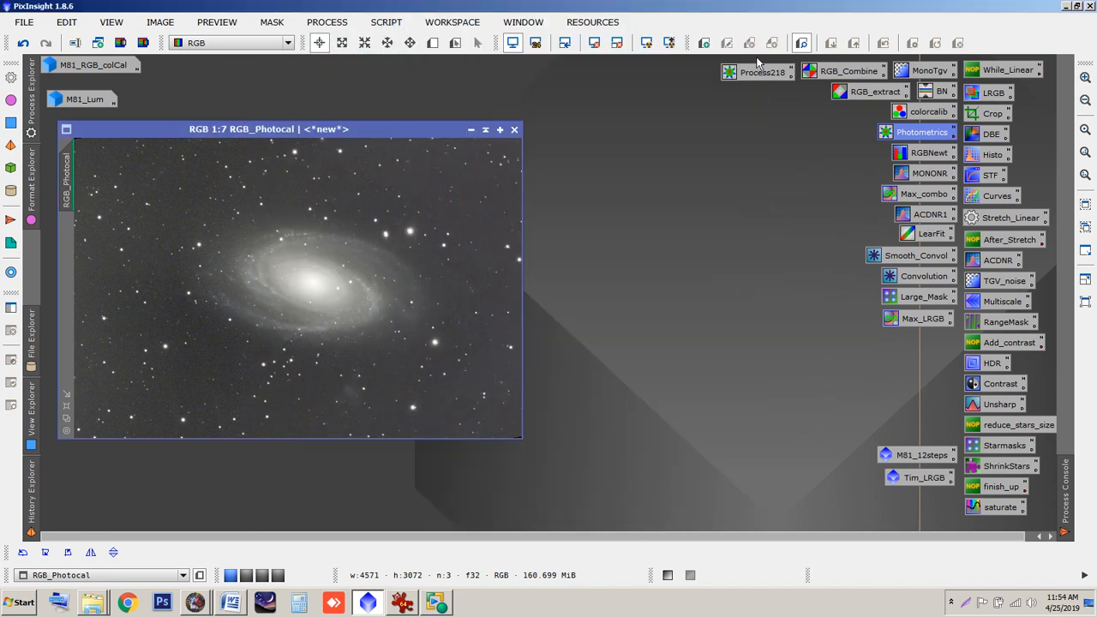
- Open the PhotometricColorCalibration settings stored in Process218 and arrange them beside the RGB_Photocal image
click(759, 74)
double_click(758, 74)
drag(657, 30, 619, 25)
click(243, 130)
drag(243, 131, 209, 127)
drag(438, 26, 413, 25)
- Check the process console and reposition the calibration window and the galaxy image so the console does not overlap them
click(1066, 504)
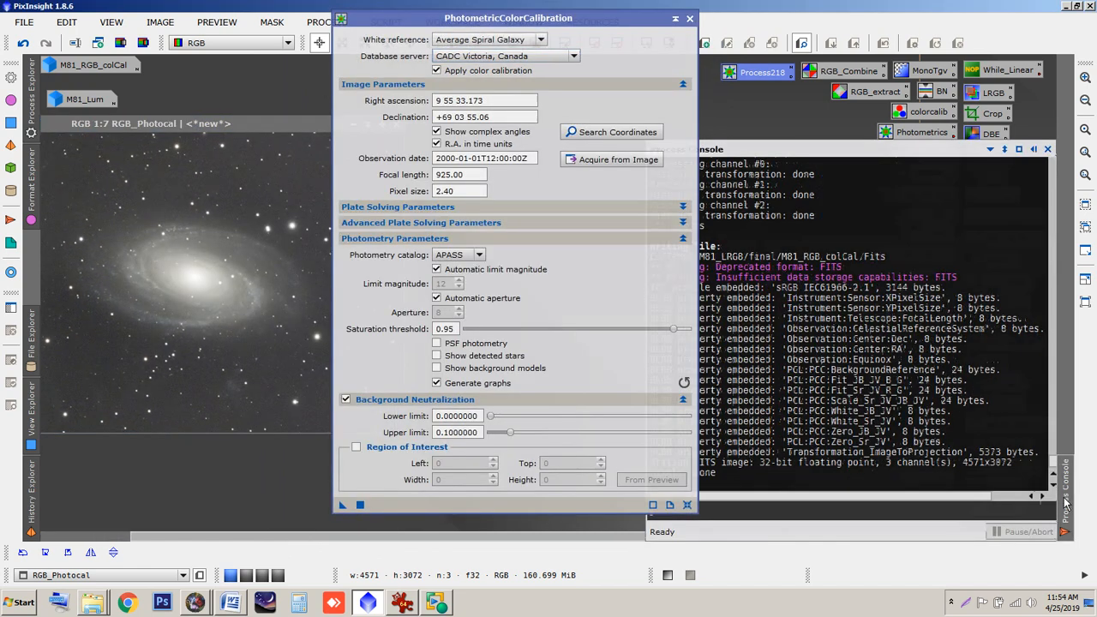
drag(520, 18, 475, 18)
drag(265, 122, 209, 131)
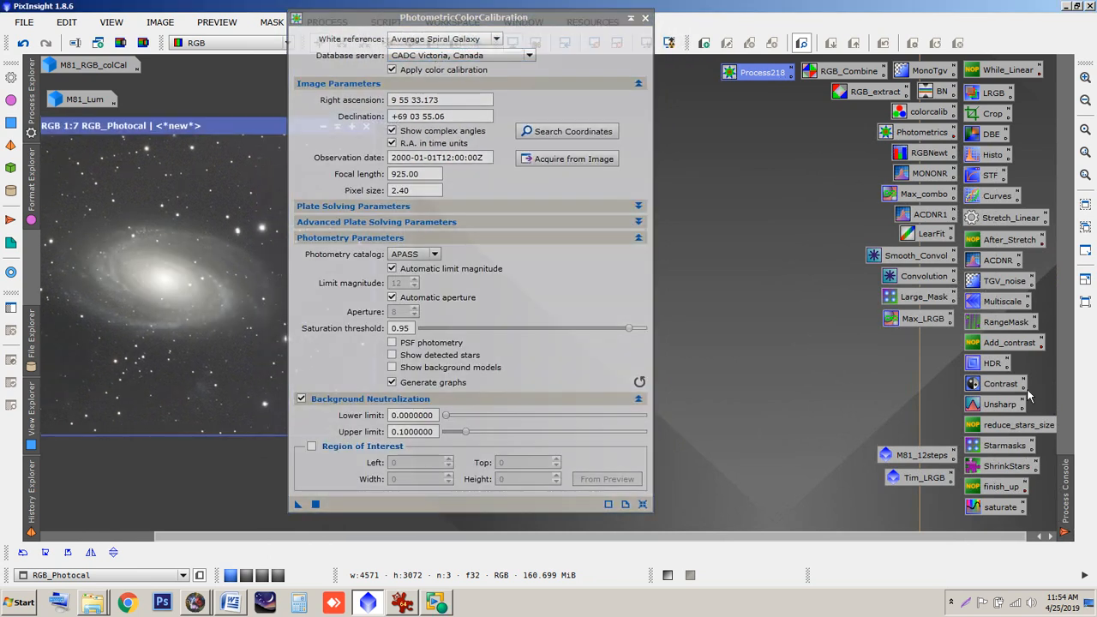
click(1067, 494)
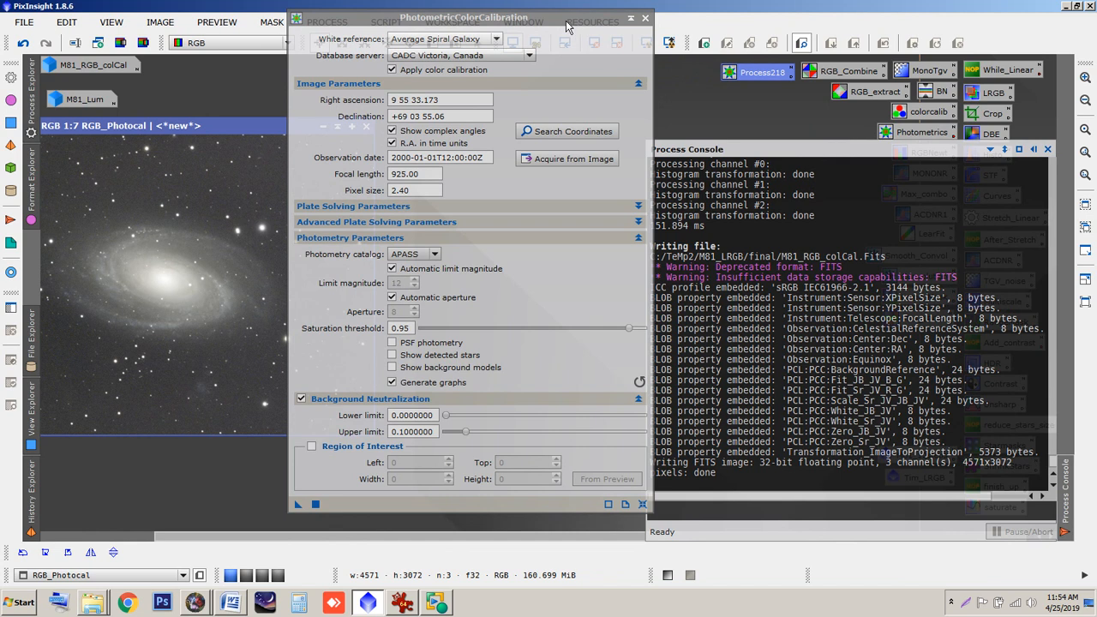
drag(539, 21, 509, 32)
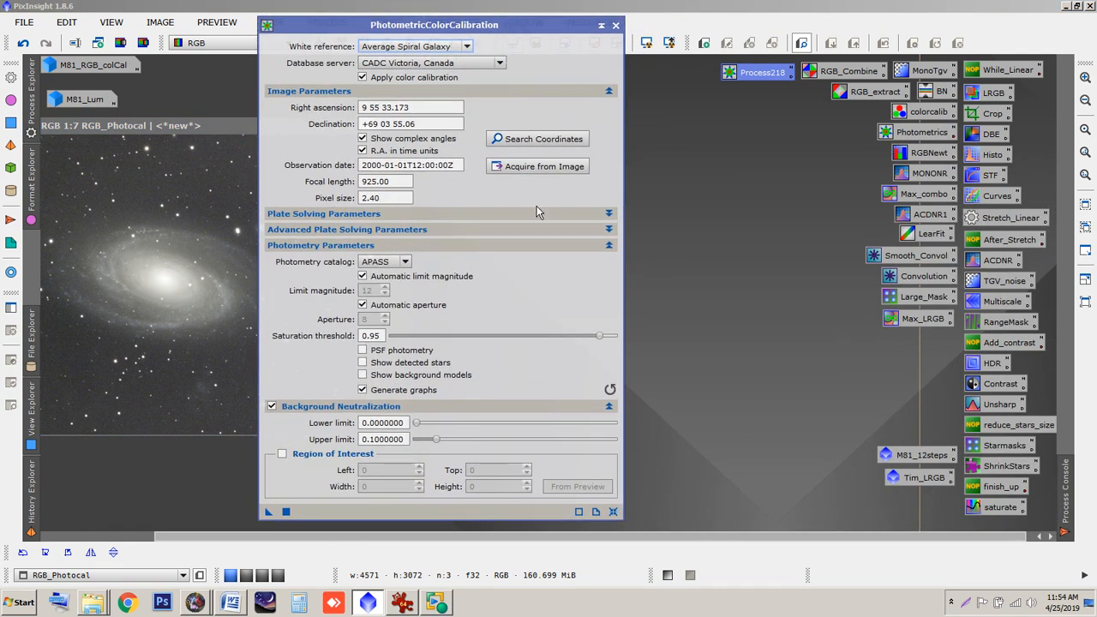
- Try to acquire the parameters from the image, and fetch the coordinates of M81 with the online coordinate search
click(544, 170)
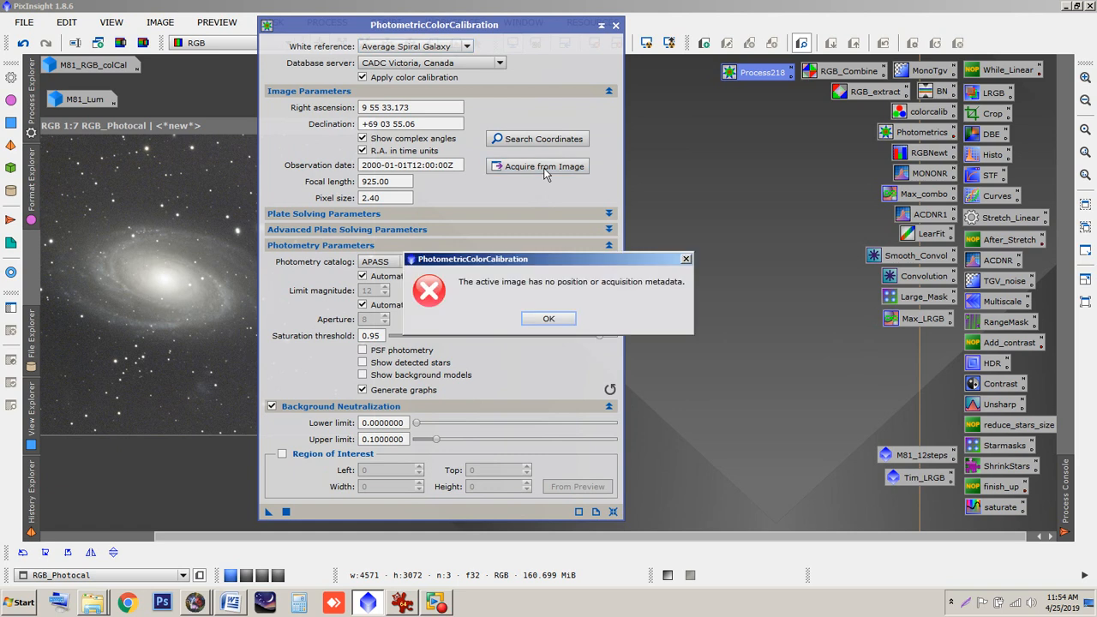
click(550, 319)
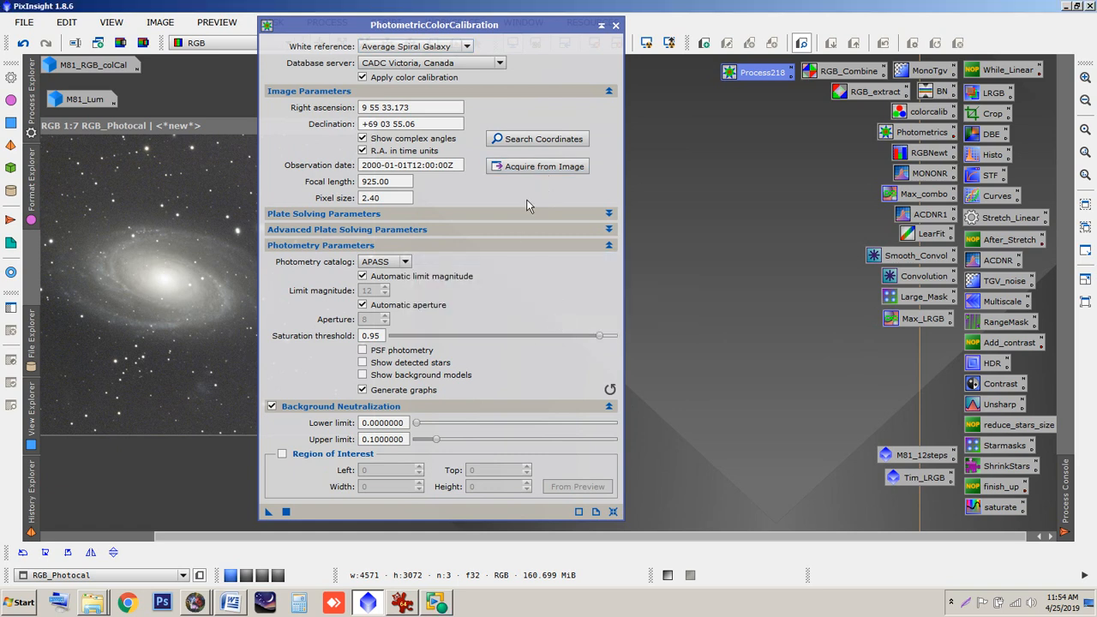
click(538, 143)
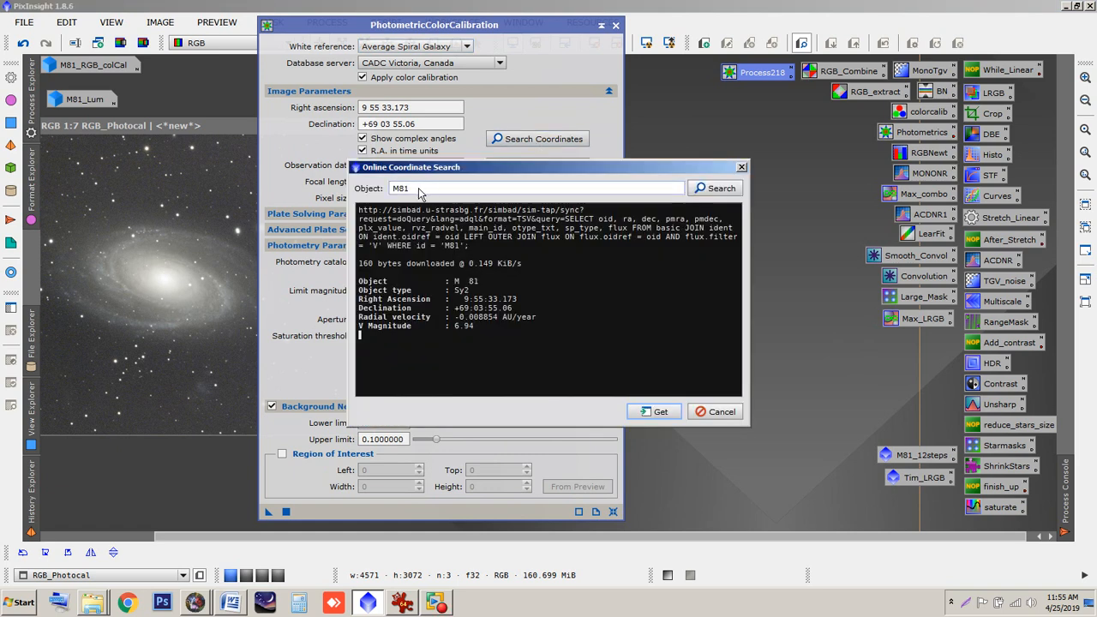
click(713, 189)
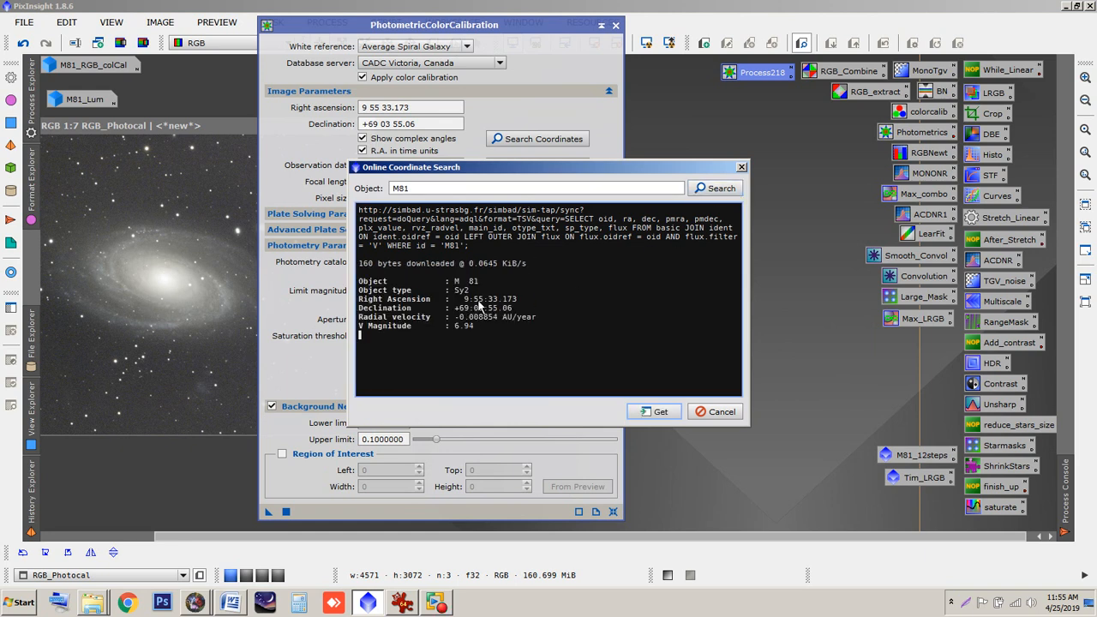
click(653, 411)
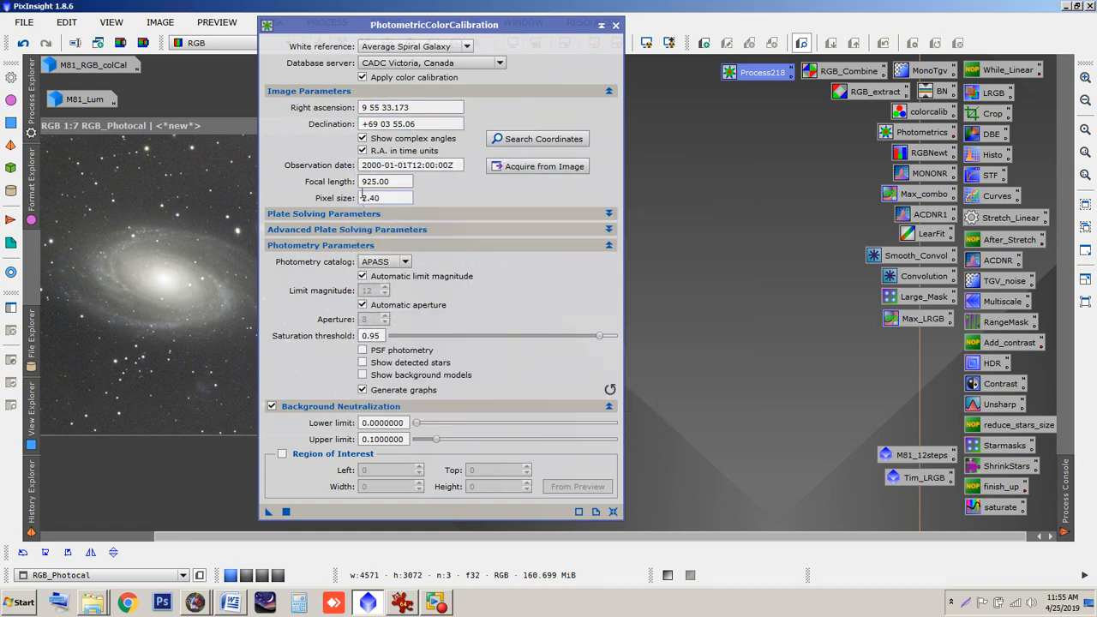
drag(412, 24, 413, 22)
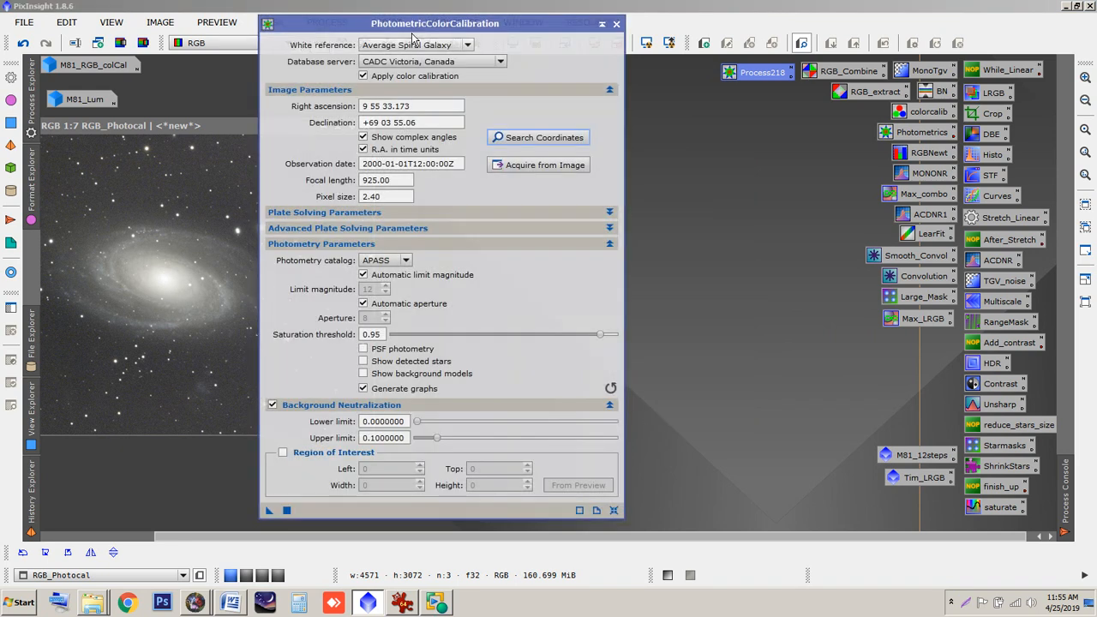
- Review the pixel size and the advanced plate solving options, and expand the Plate Solving Parameters
click(388, 197)
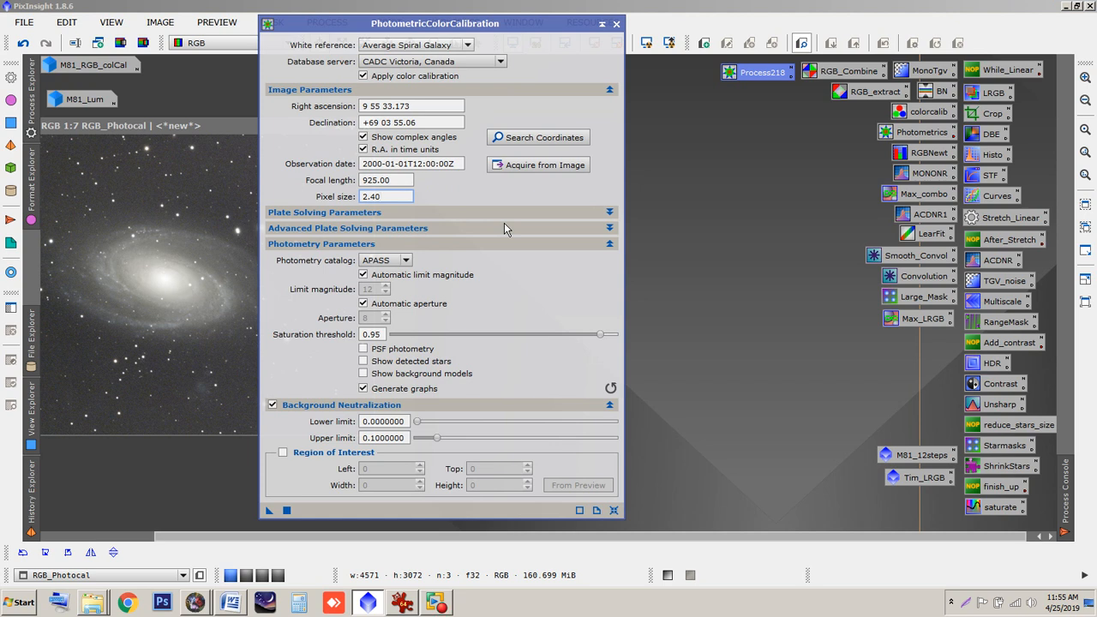
click(609, 228)
click(608, 228)
click(609, 211)
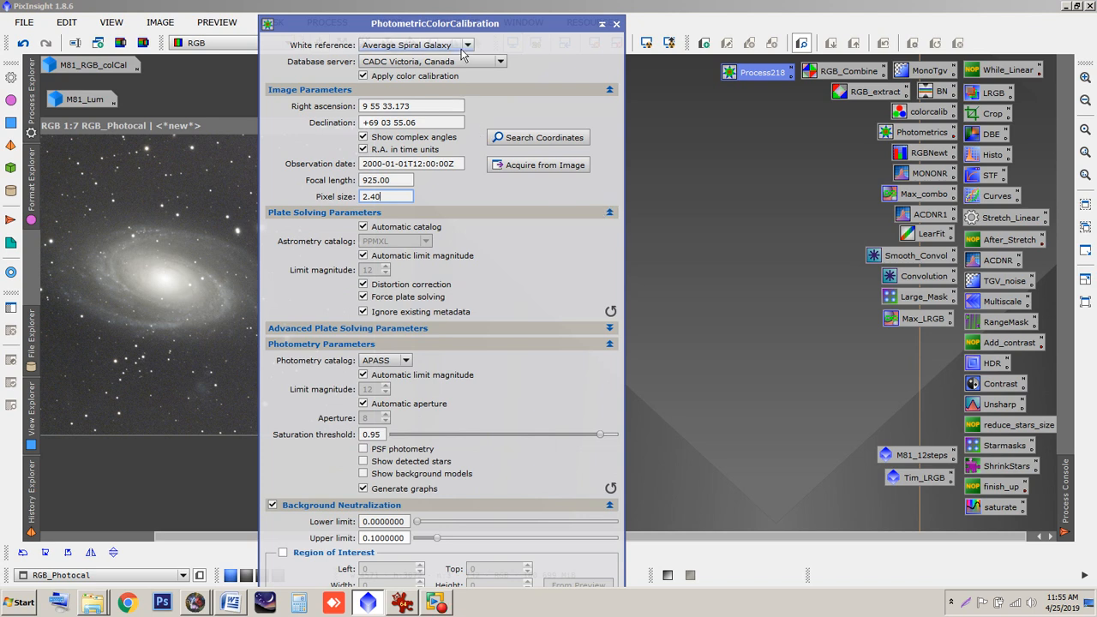
- Select CADC Victoria, Canada as the database server and collapse the Photometry Parameters to fit the dialog on screen
click(500, 61)
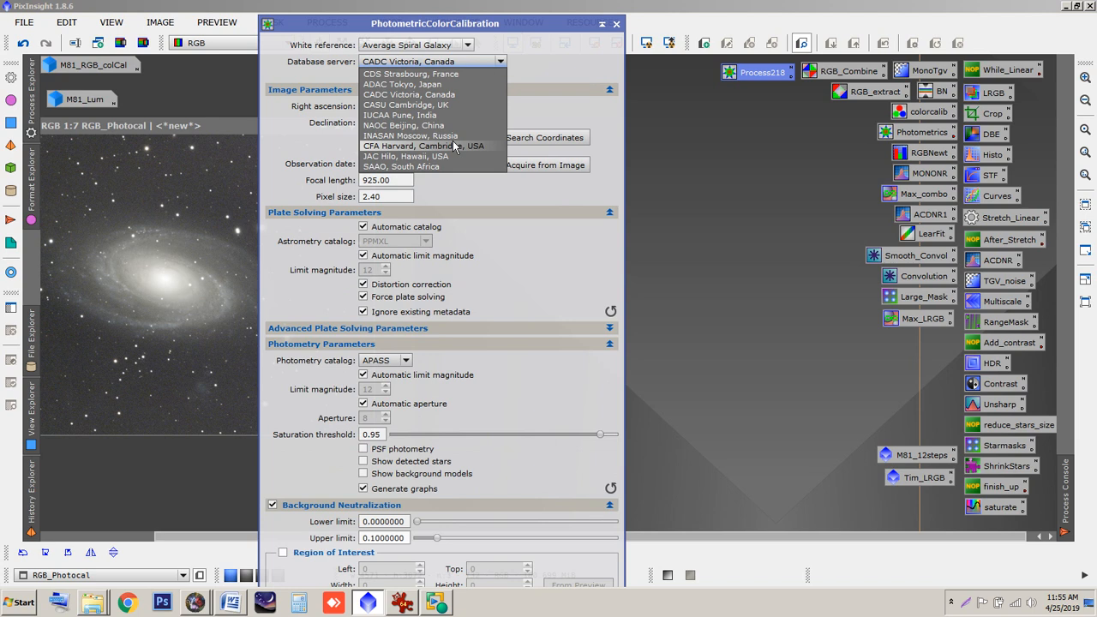
click(429, 95)
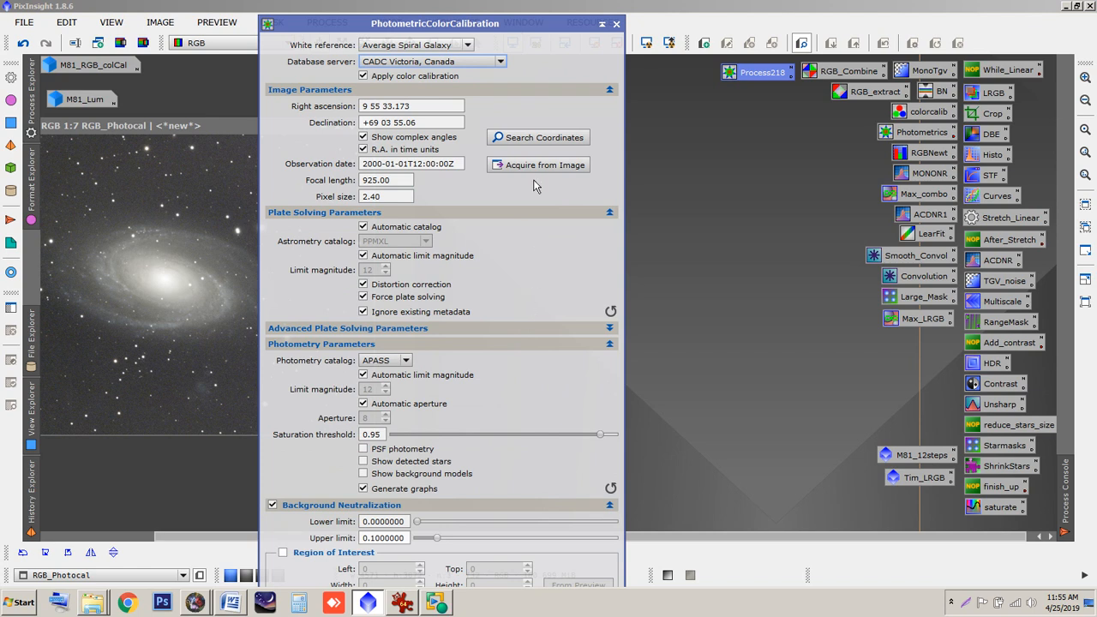
drag(494, 27, 483, 12)
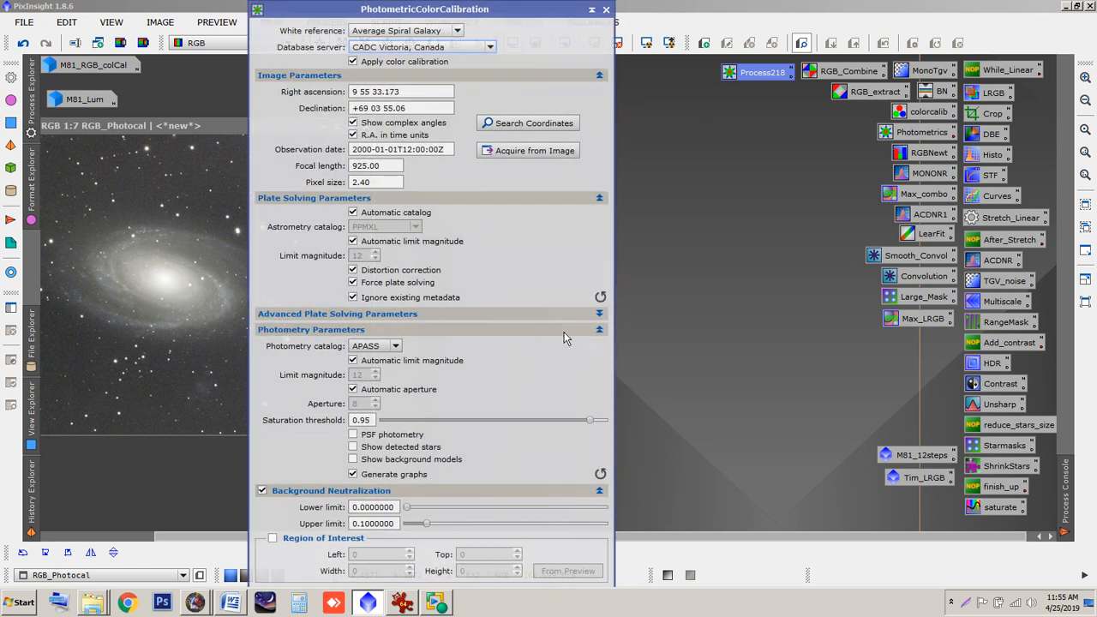
click(599, 330)
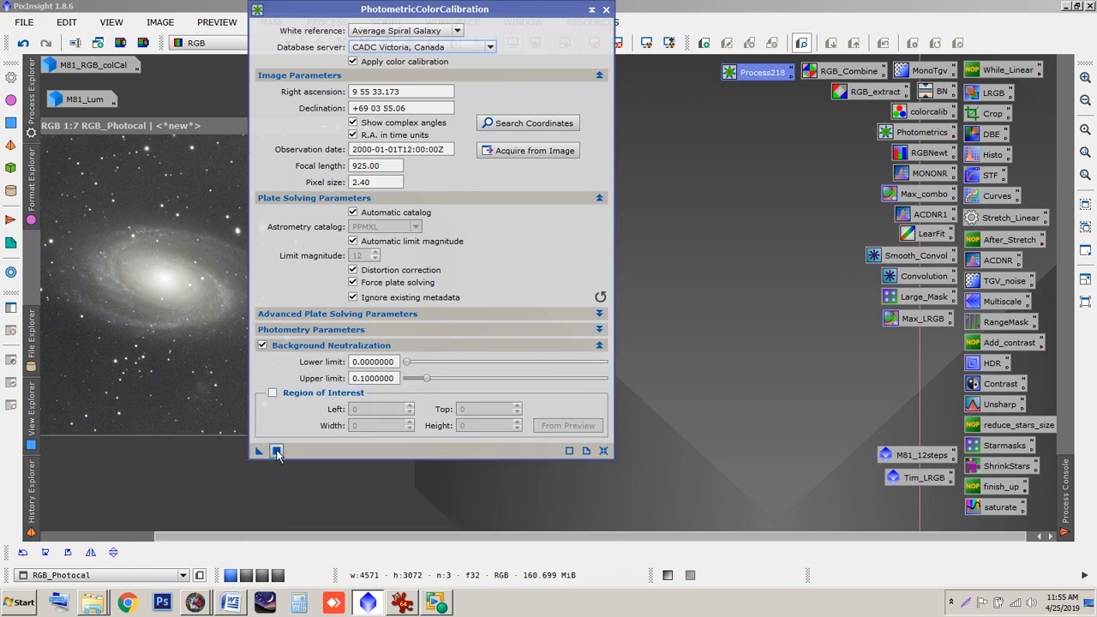
- Run PhotometricColorCalibration on RGB_Photocal with the CADC Victoria server, and collapse the calibration window once processing is done
click(276, 450)
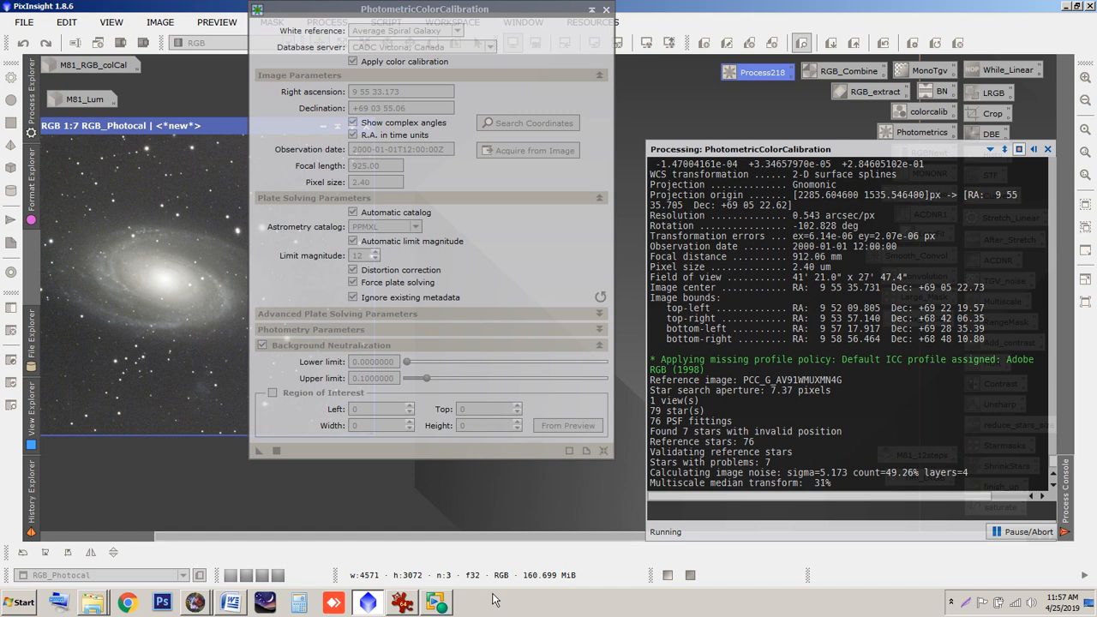
click(229, 602)
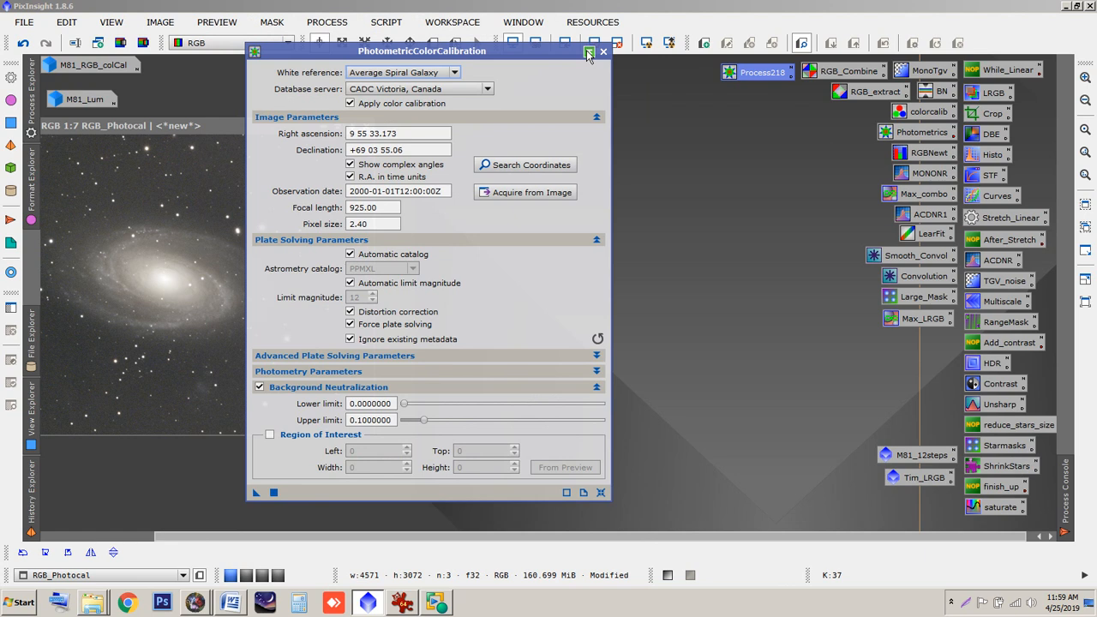
click(588, 53)
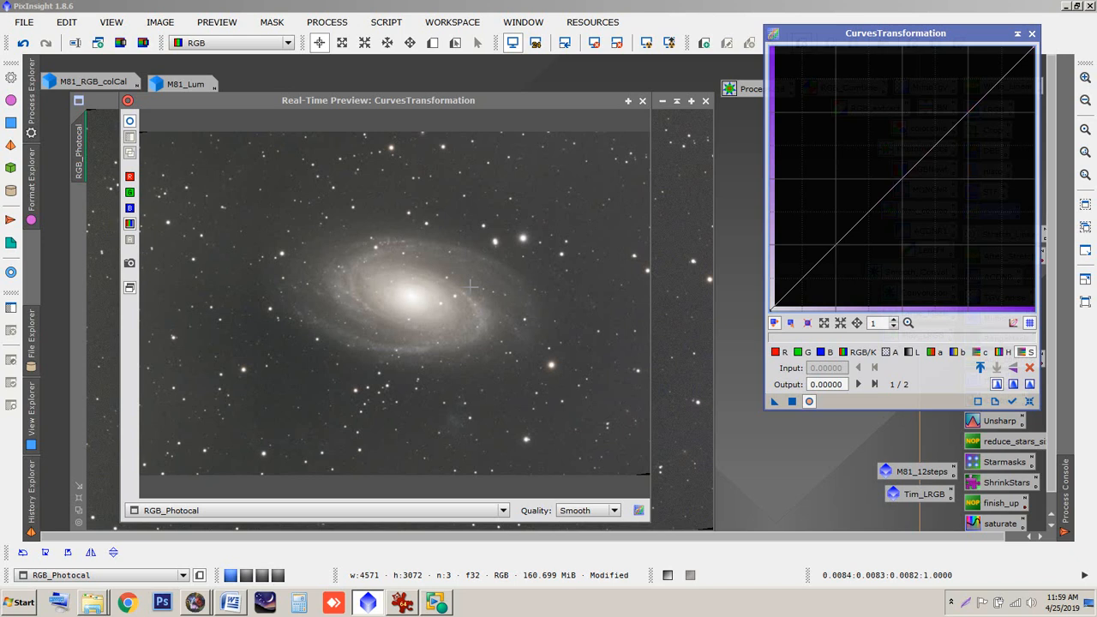
- Raise the saturation curve for RGB_Photocal at input about 0.057 to output about 0.235 in CurvesTransformation, and select the RGB/K channel
click(785, 247)
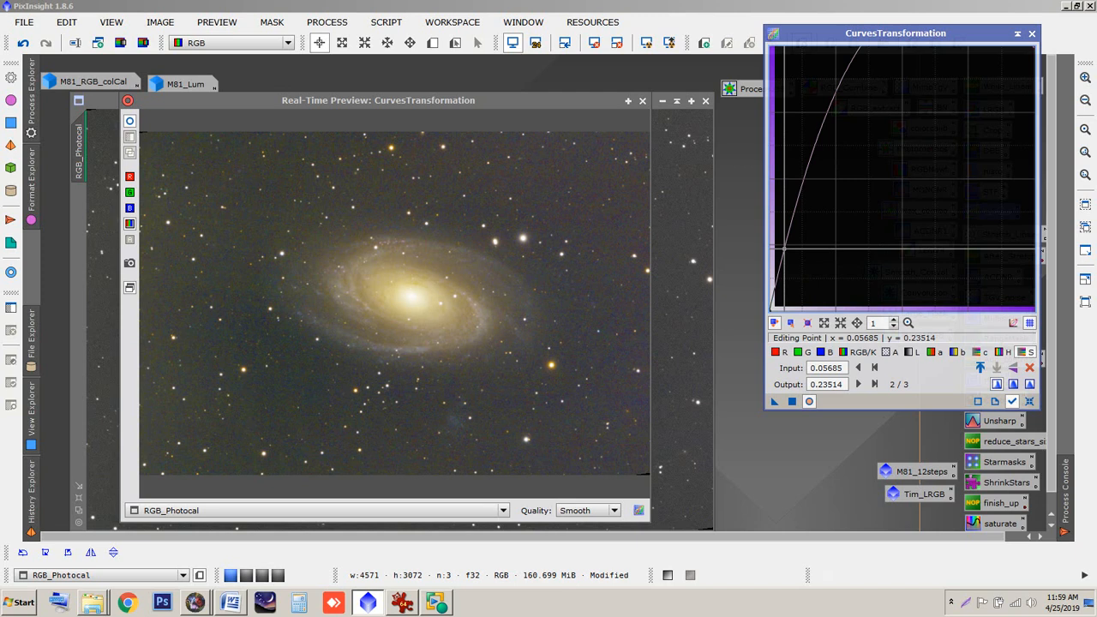
click(862, 352)
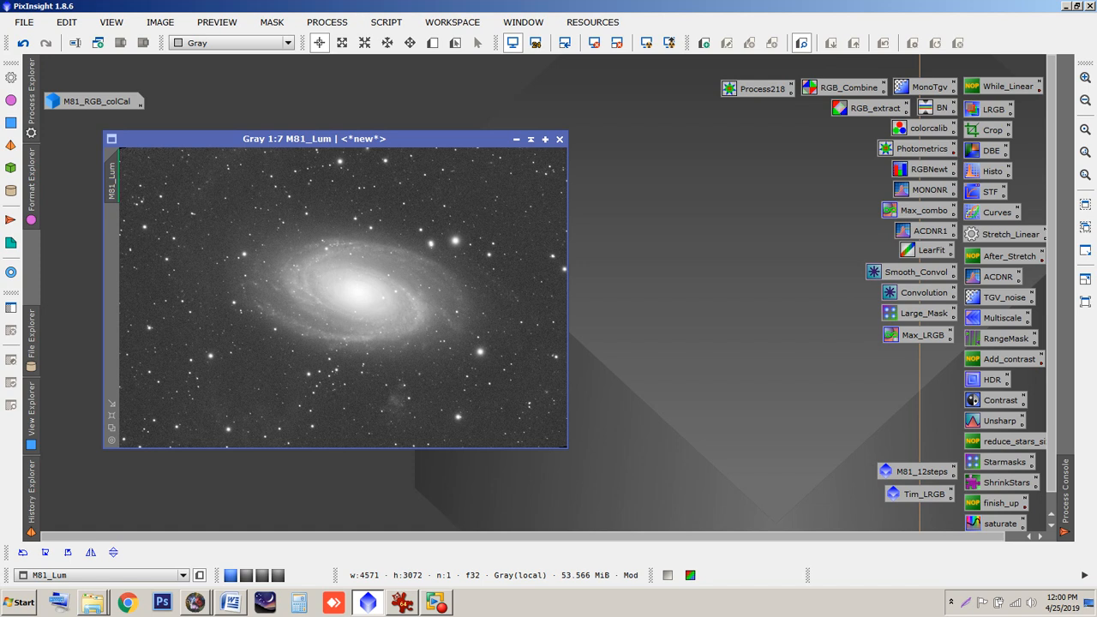
- Reposition the M81_Lum window and draw a preview around the stars just above the galaxy
drag(397, 139, 357, 138)
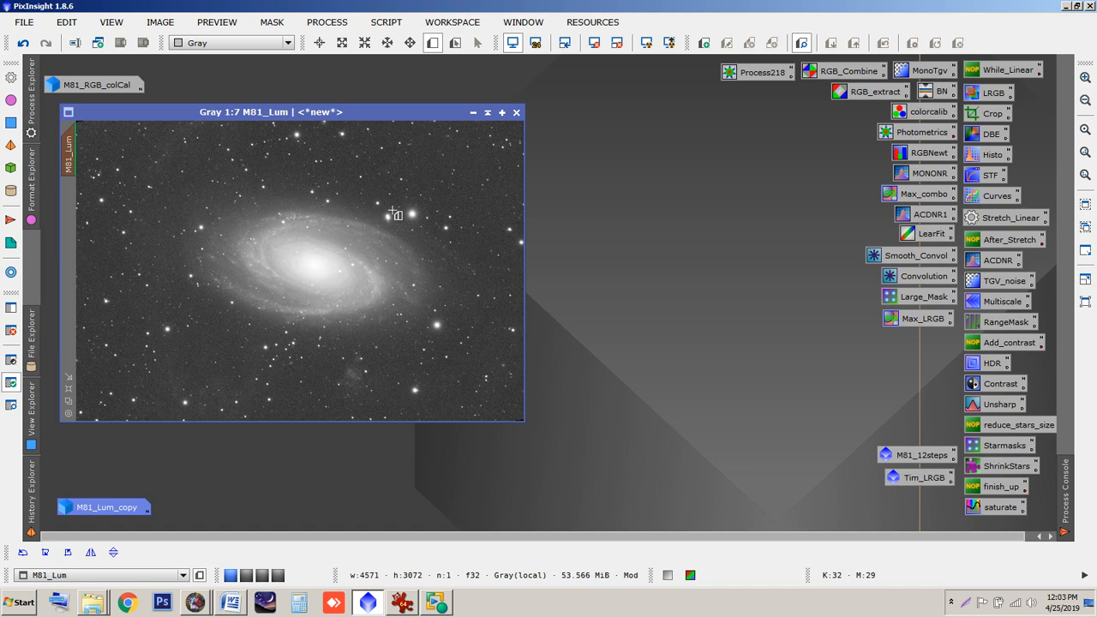
drag(394, 213, 335, 153)
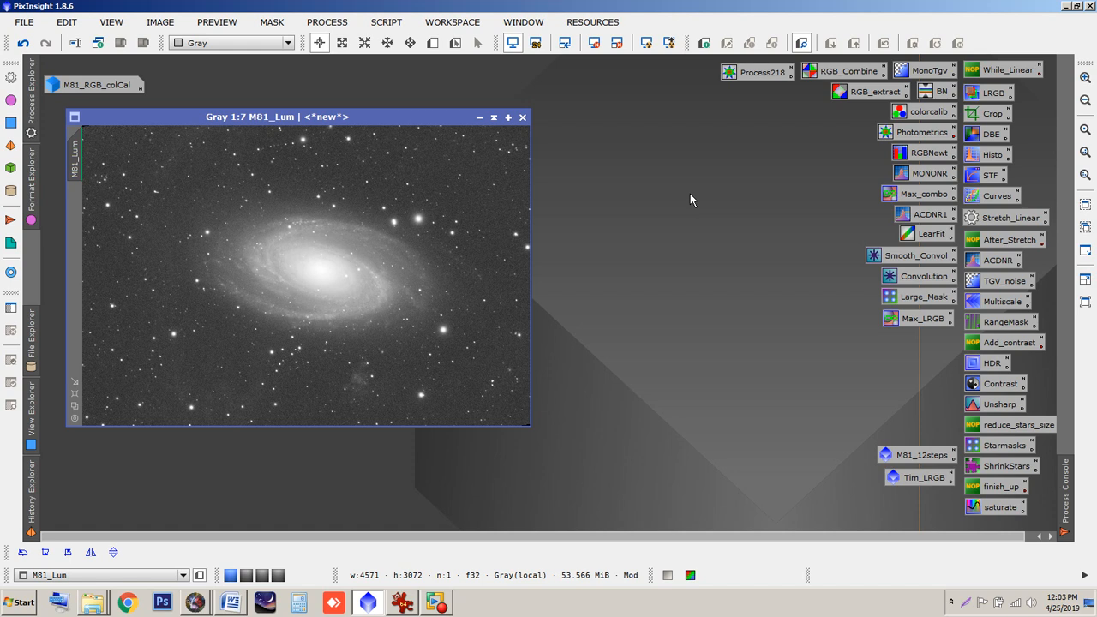
- Stretch M81_Lum with ArcsinhStretch, estimating the black point automatically and raising the stretch factor to around 98.5
scroll(377, 271, down, 1)
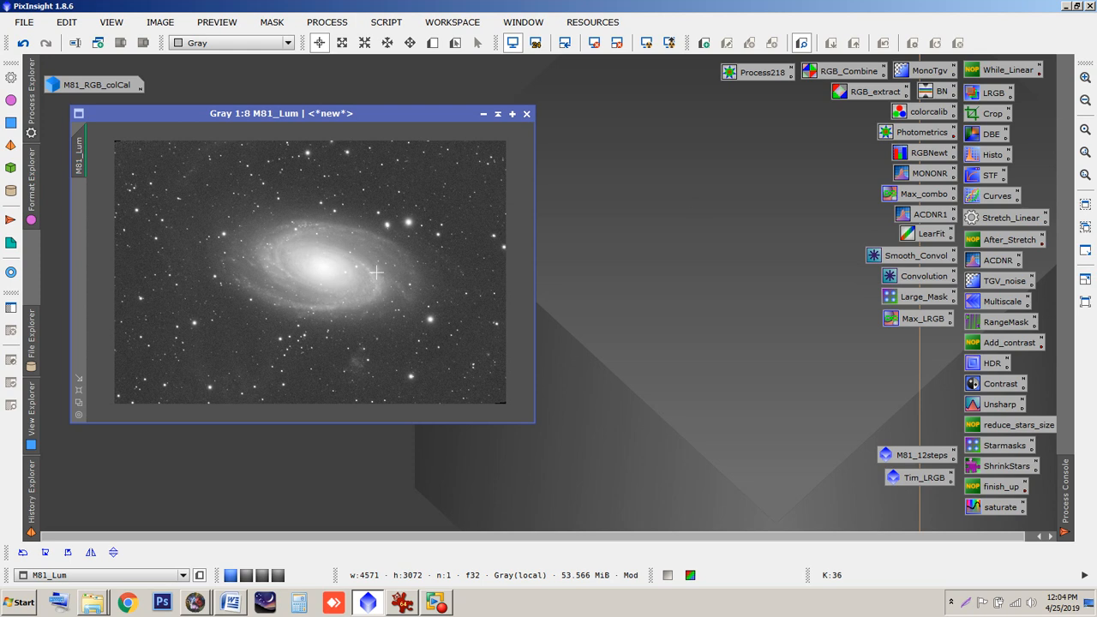
scroll(376, 273, up, 1)
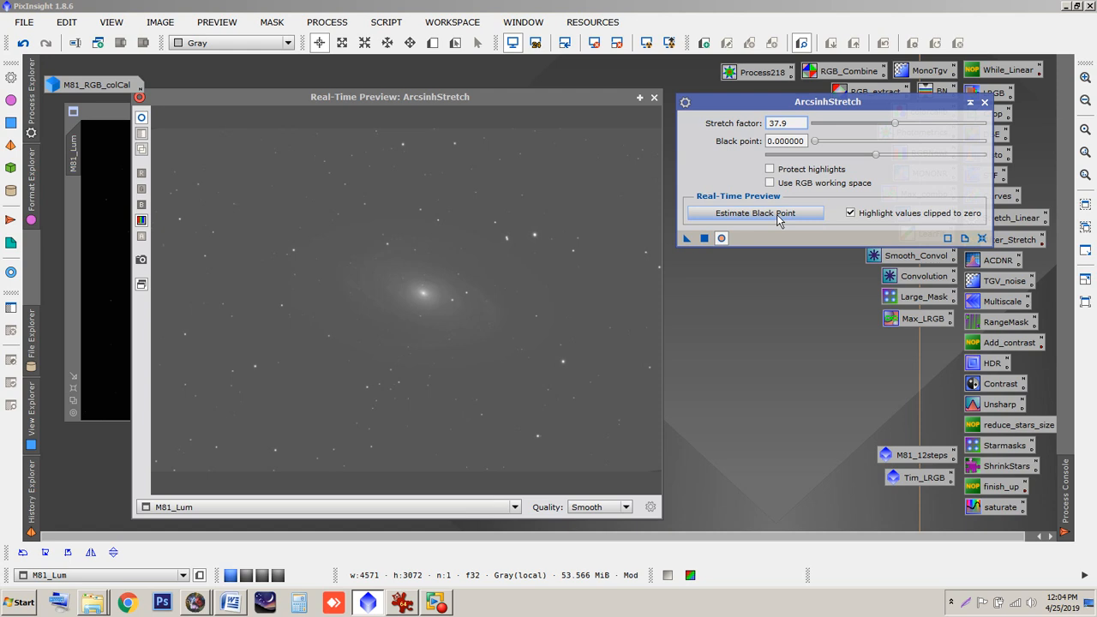
click(778, 218)
drag(895, 122, 922, 125)
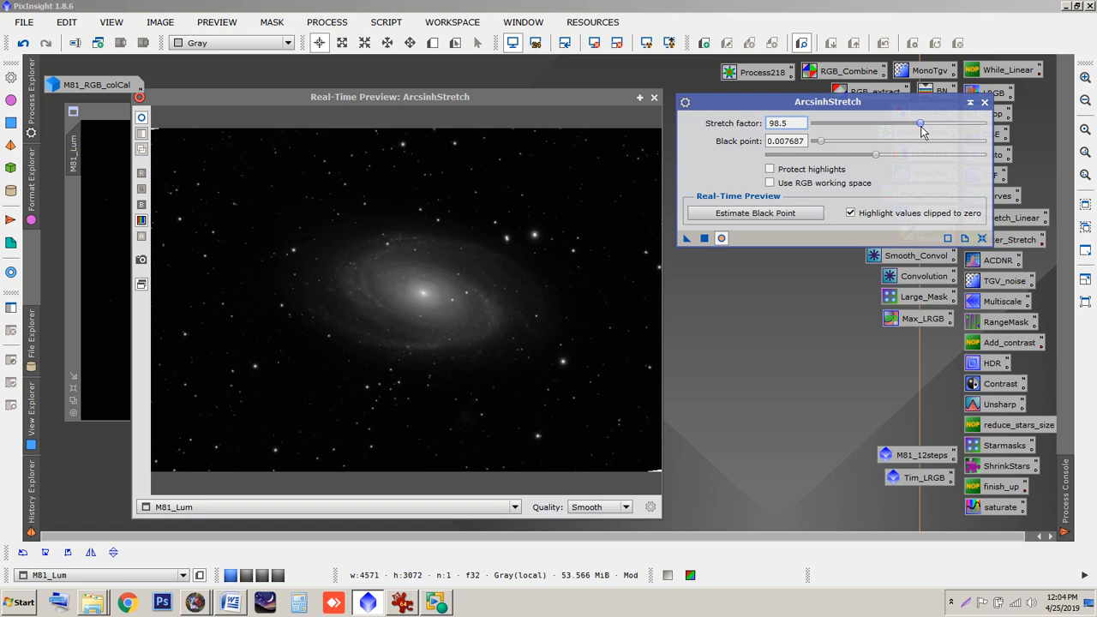
drag(921, 125, 925, 126)
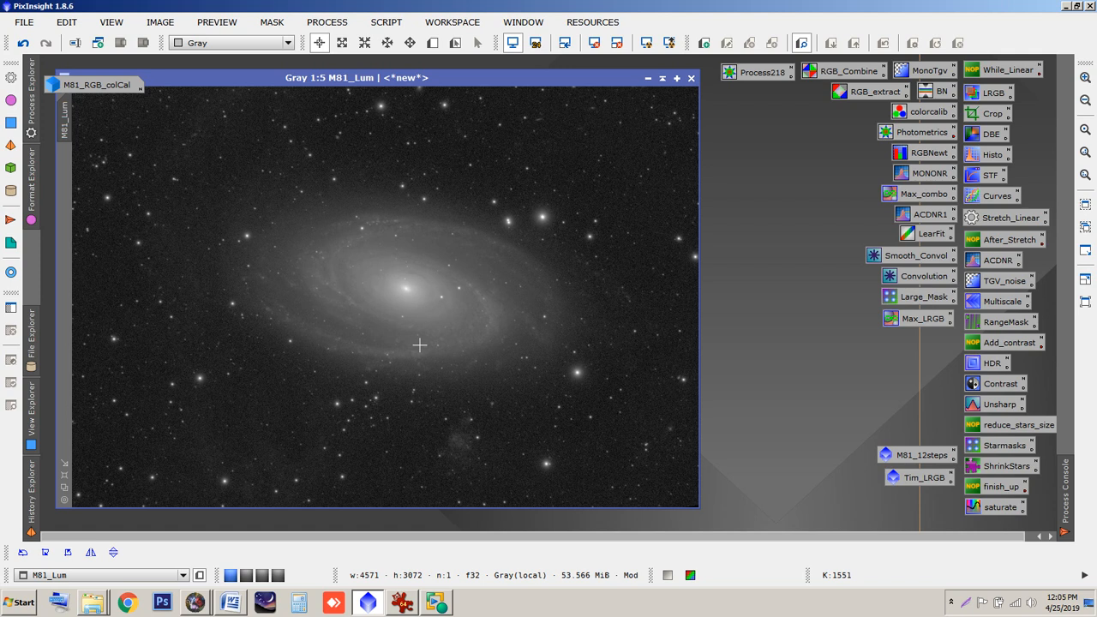
- Save the stretched luminance image as M81_Lum.Fits in the final folder and reposition its window
key(ctrl+shift+s)
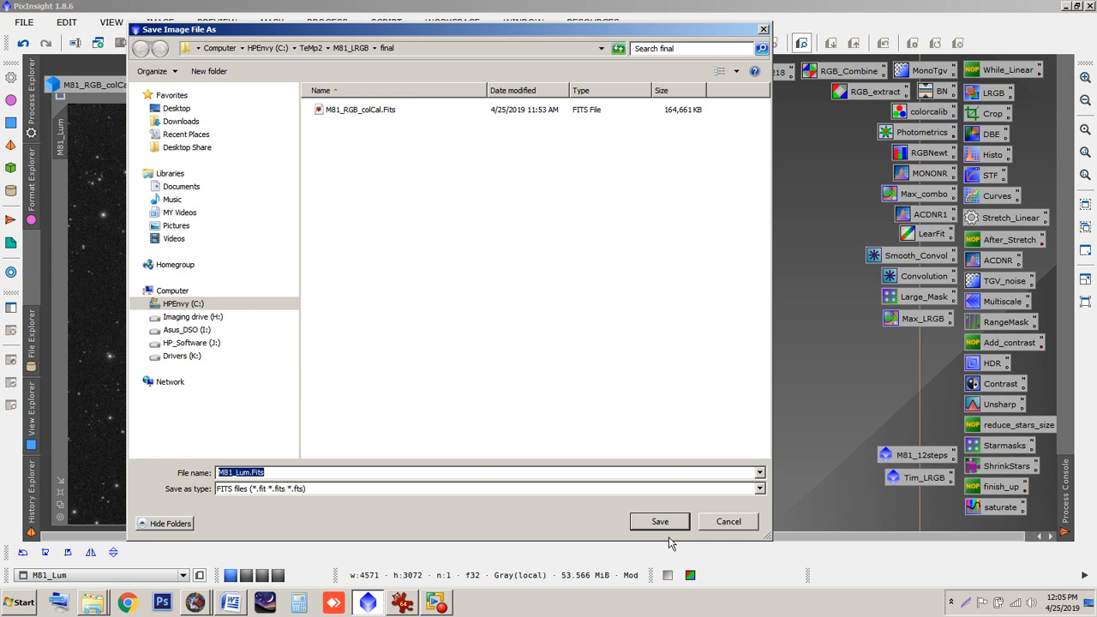
click(671, 522)
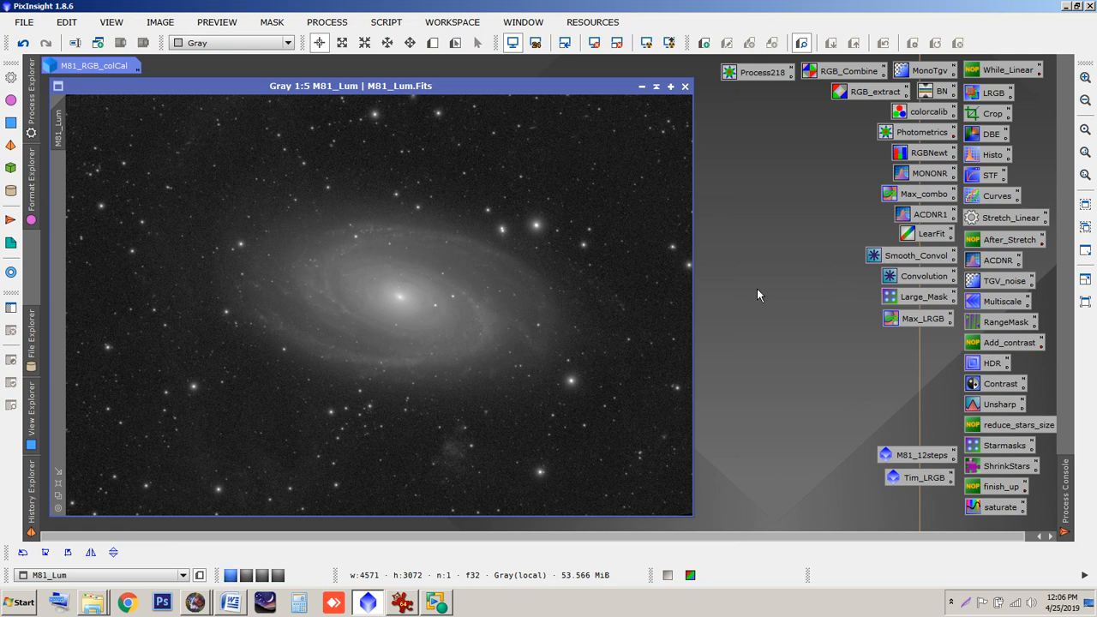
drag(506, 86, 497, 86)
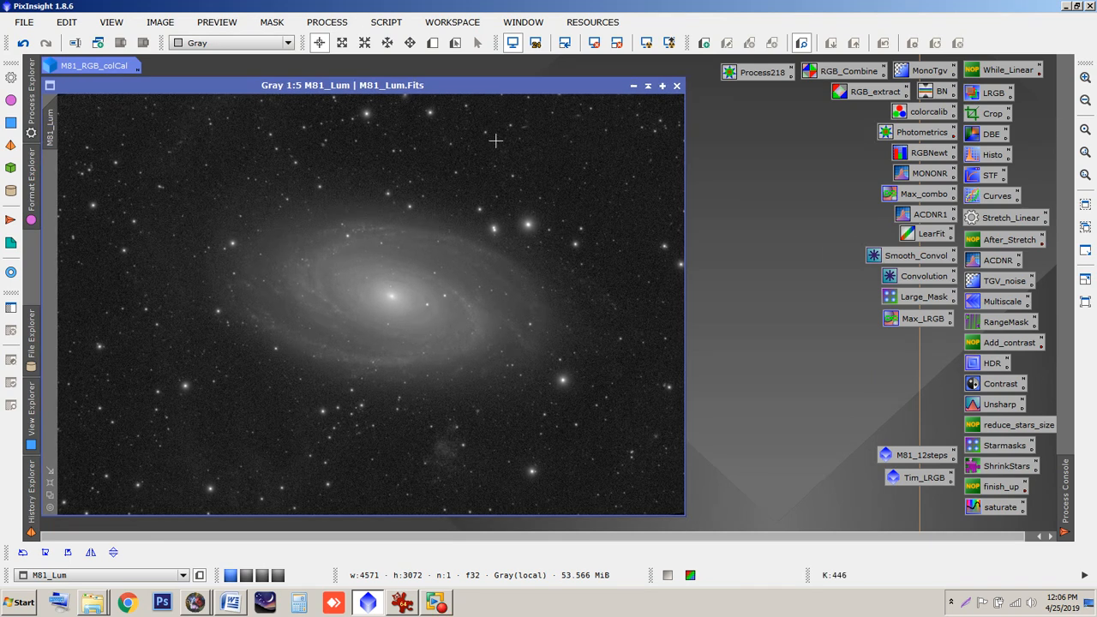
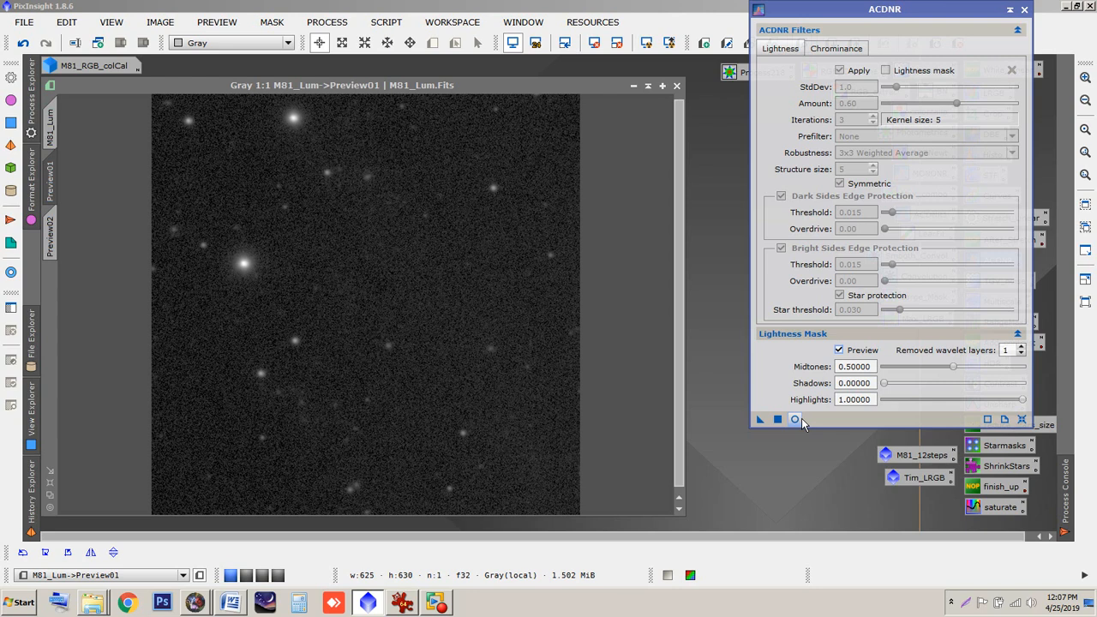
- Set the ACDNR lightness mask to midtones 0.25, shadows 0.2 and highlights 0.99, and apply the noise reduction to the whole M81_Lum image
click(795, 419)
drag(884, 383, 911, 383)
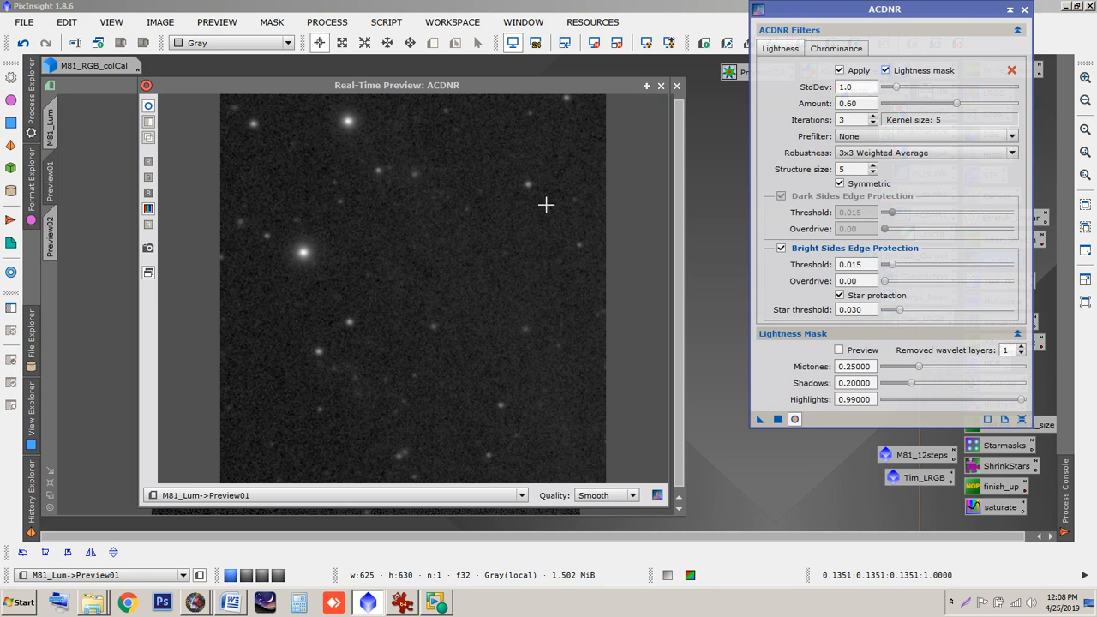
click(554, 319)
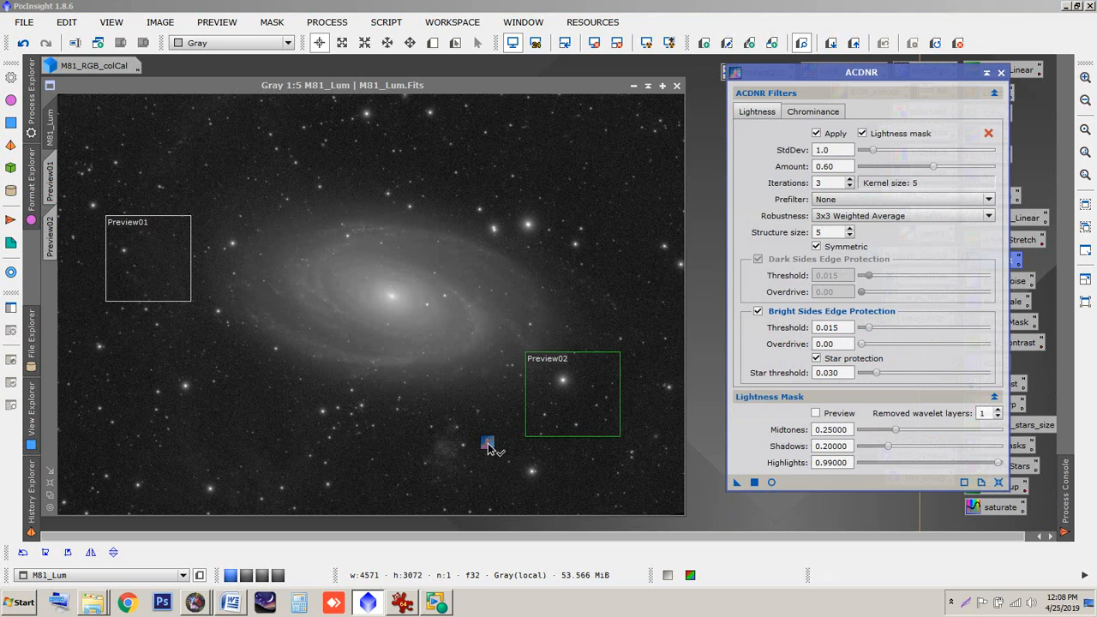
drag(488, 443, 487, 443)
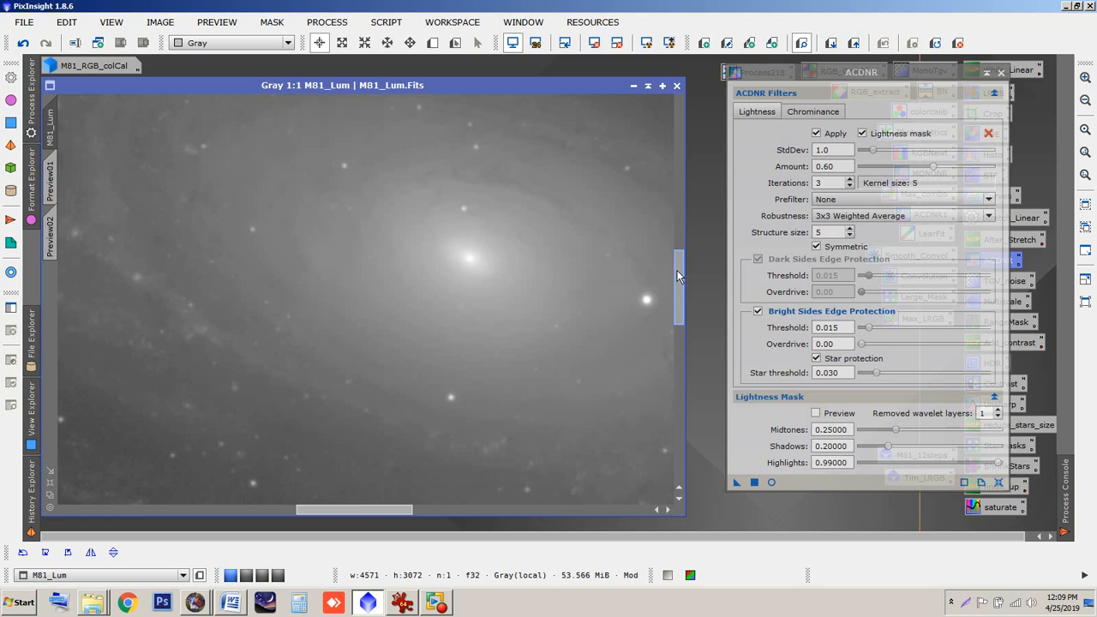
click(51, 495)
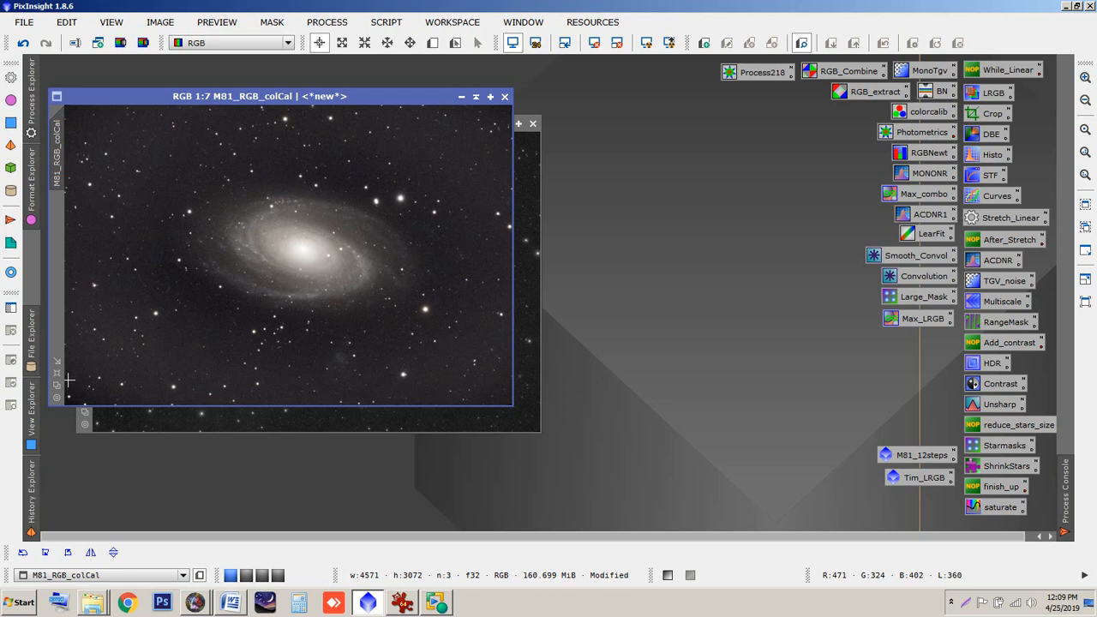
- Draw a background preview on M81_RGB_colCal and set the red channel midtones to about 0.516 in HistogramTransformation
drag(145, 317, 241, 378)
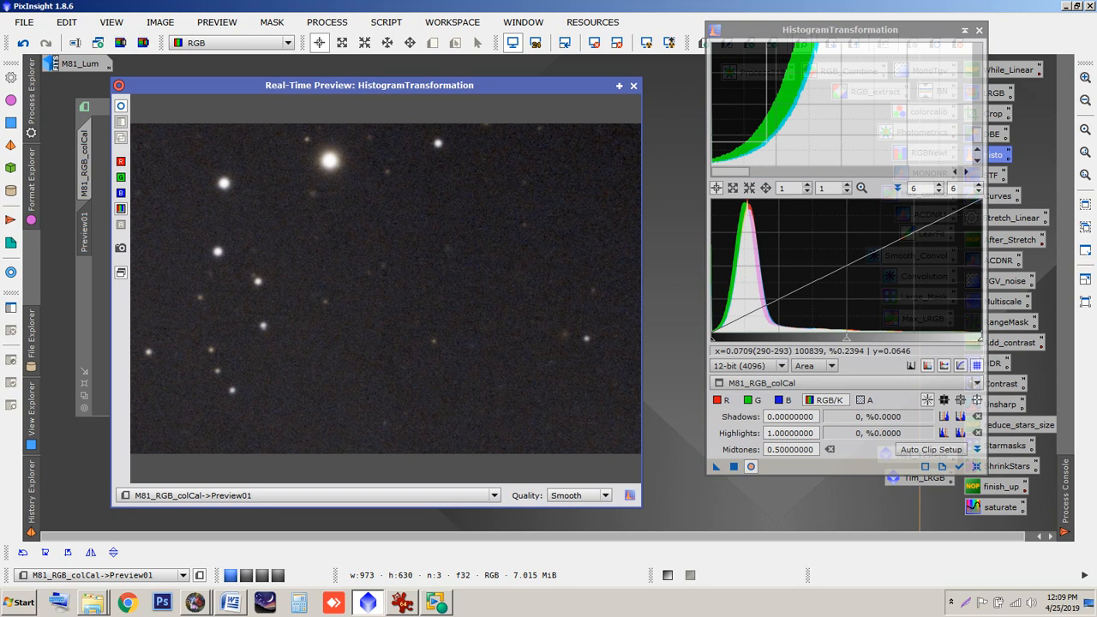
click(746, 174)
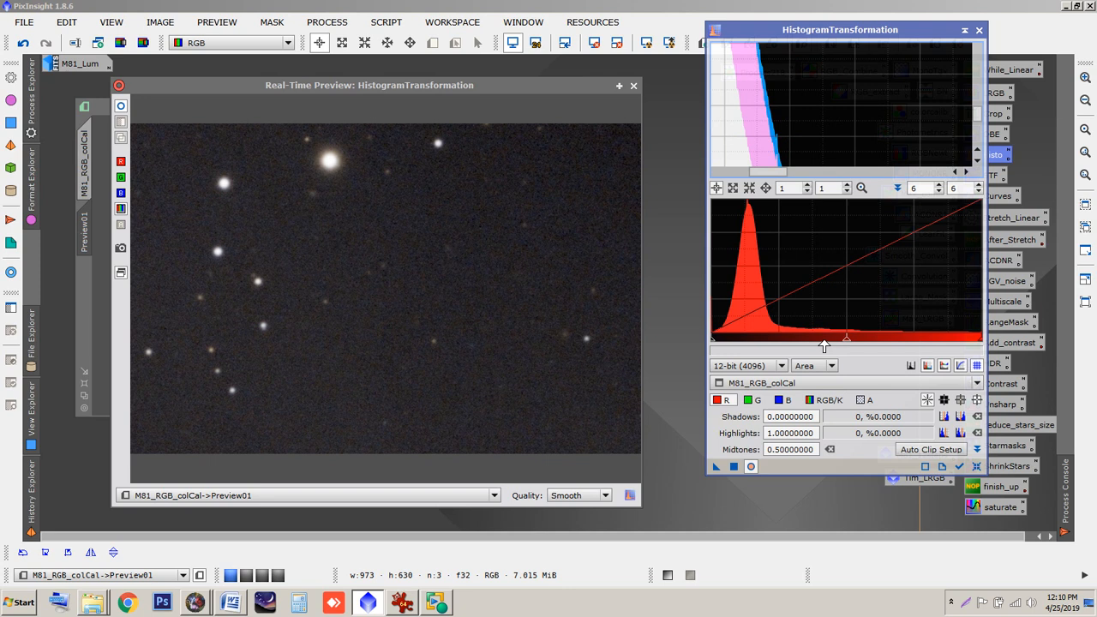
drag(822, 346, 851, 345)
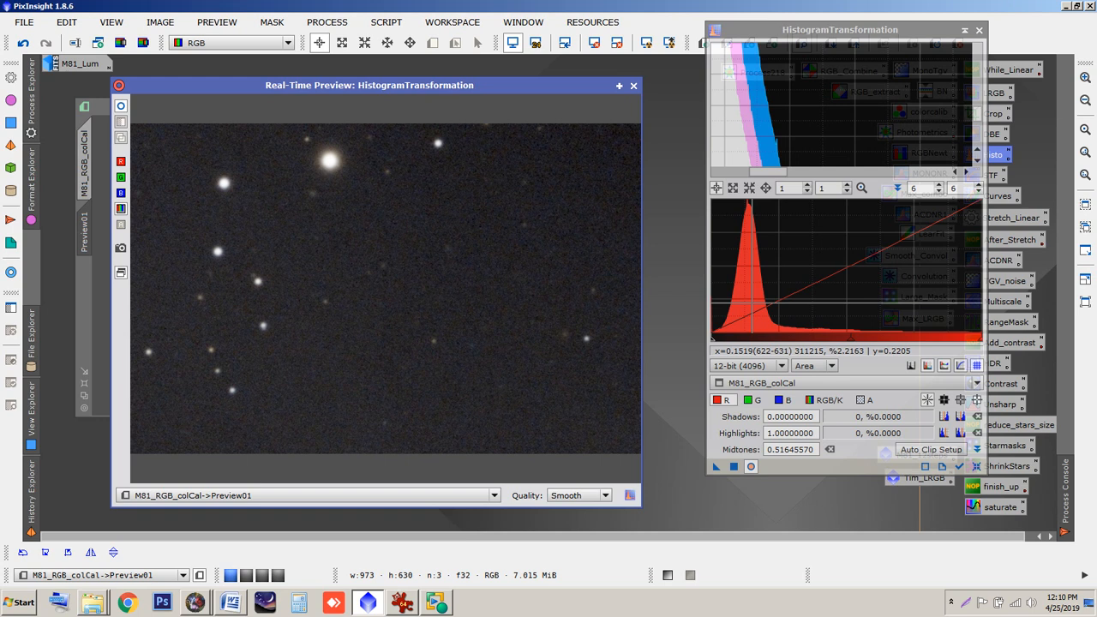
- Set the blue channel midtones to about 0.532 and apply the histogram adjustment to M81_RGB_colCal
click(780, 400)
drag(847, 342, 762, 343)
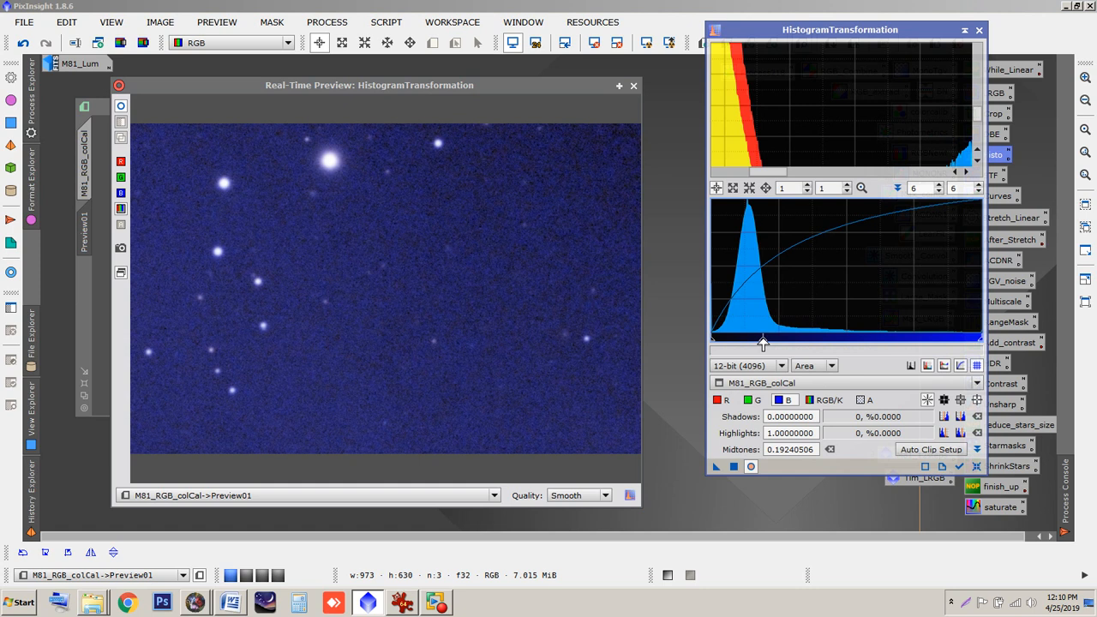
click(717, 401)
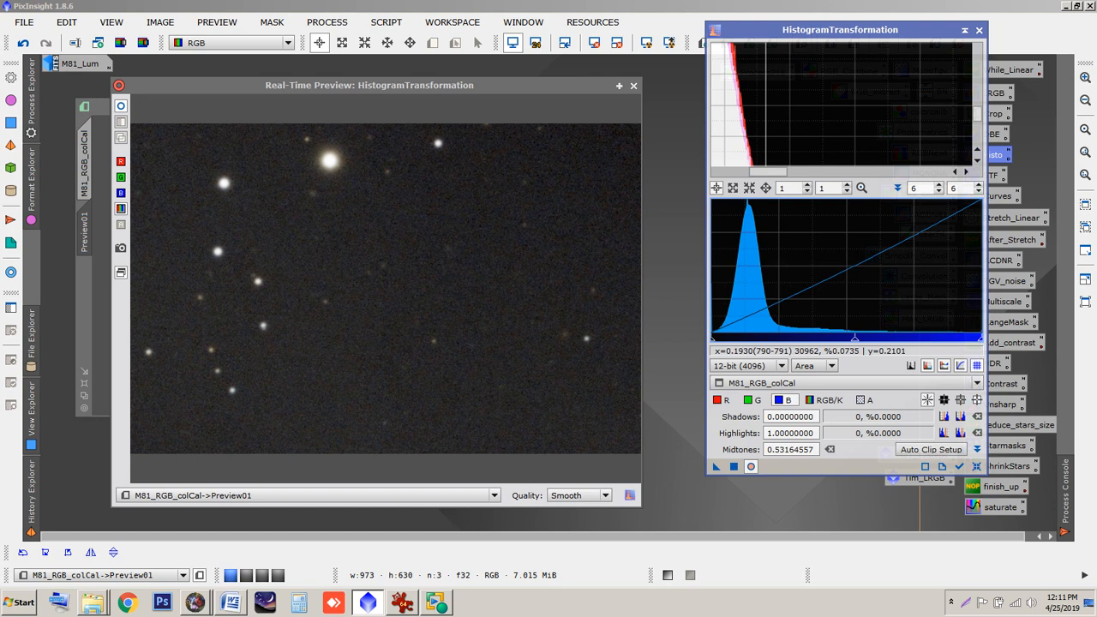
drag(716, 467, 390, 347)
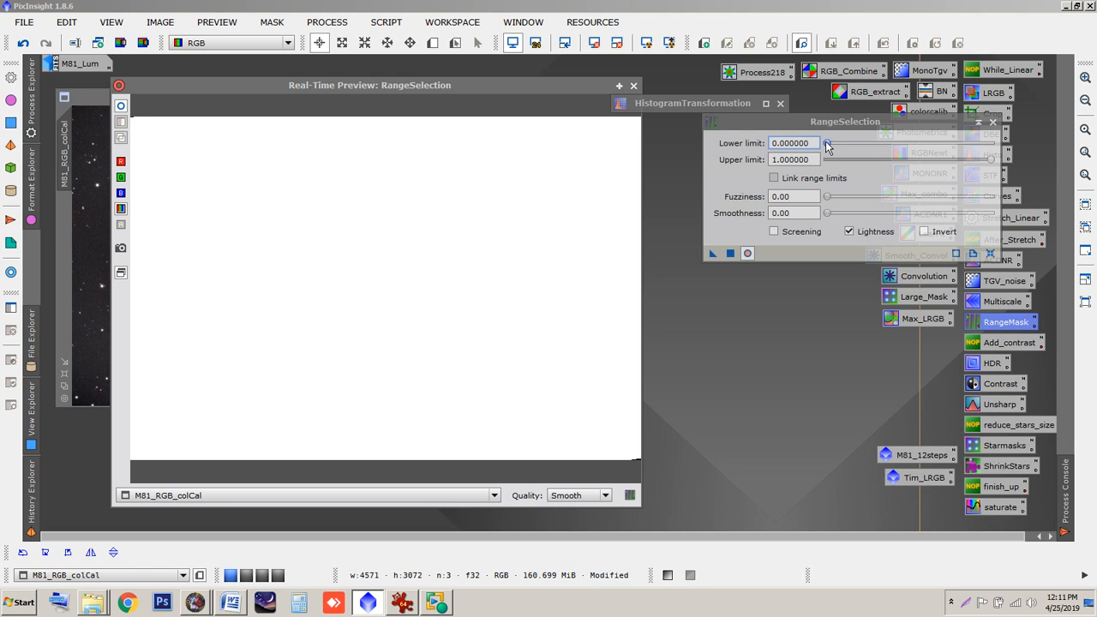
- Create a range mask of the galaxy from M81_RGB_colCal using RangeSelection with a raised lower limit and smoothness
drag(827, 144, 856, 144)
drag(827, 213, 887, 213)
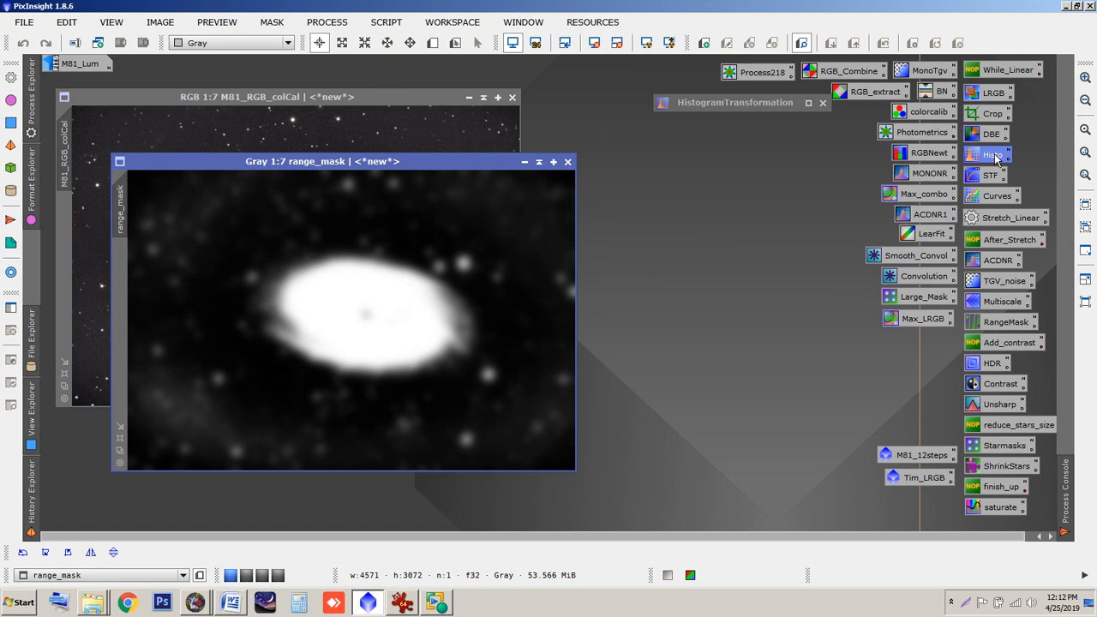
- Darken range_mask with HistogramTransformation midtones of about 0.805, and mask M81_RGB_colCal with it inverted to protect the galaxy
double_click(992, 155)
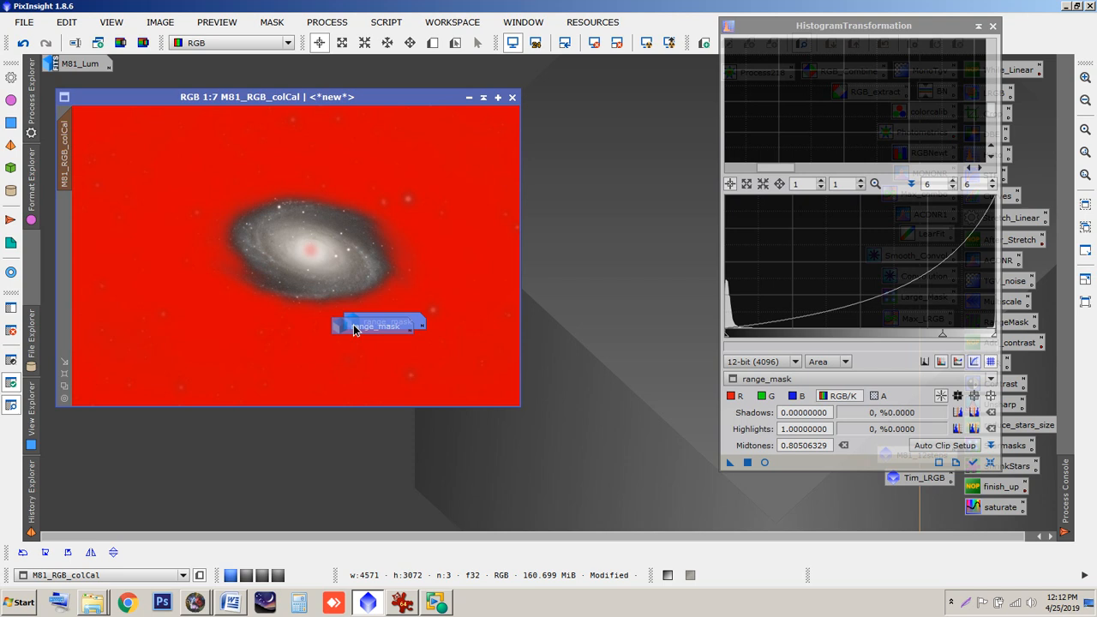
drag(353, 324, 353, 324)
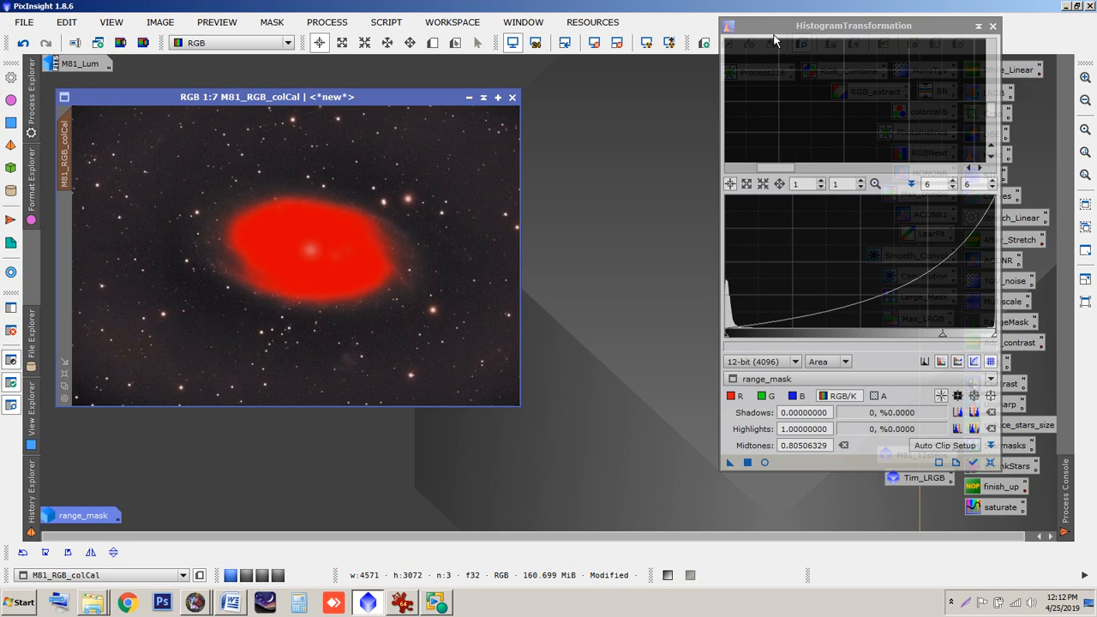
- Balance the masked background's red and blue channels with HistogramTransformation, setting red midtones to about 0.527, and close the real-time preview
drag(773, 41, 745, 38)
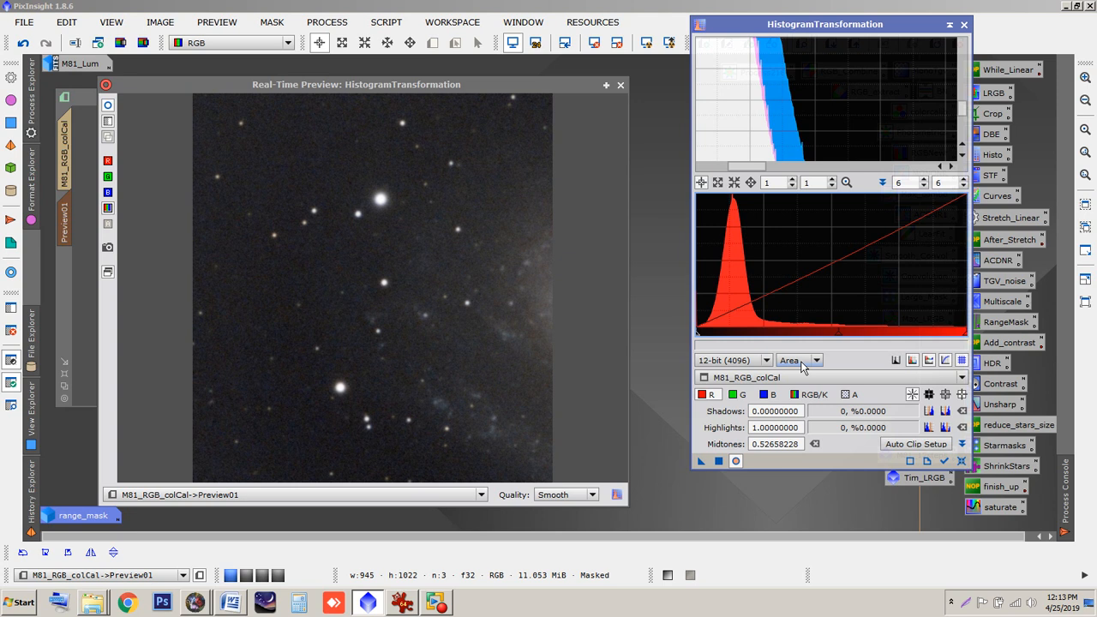
click(765, 394)
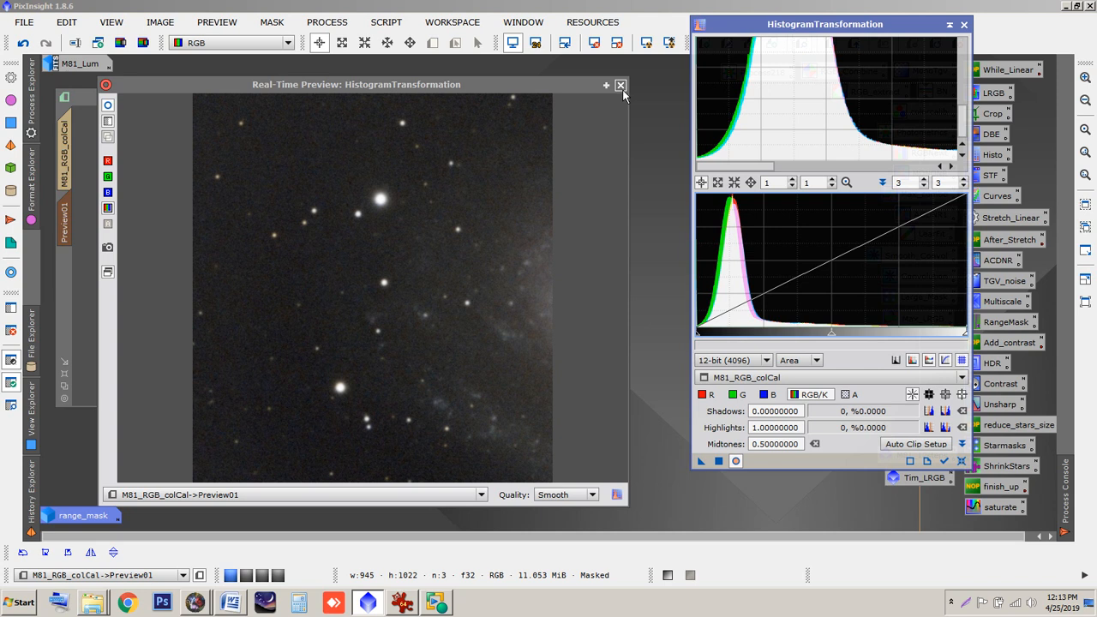
click(621, 86)
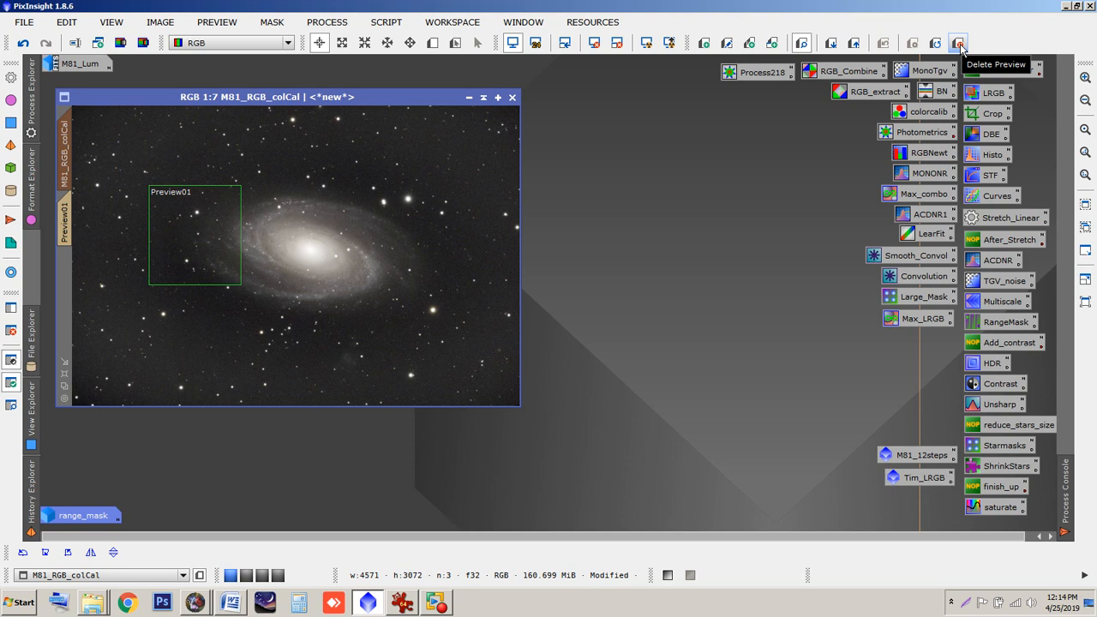
- Delete Preview01 from M81_RGB_colCal and rename the image M81_RGB_
click(961, 50)
double_click(59, 172)
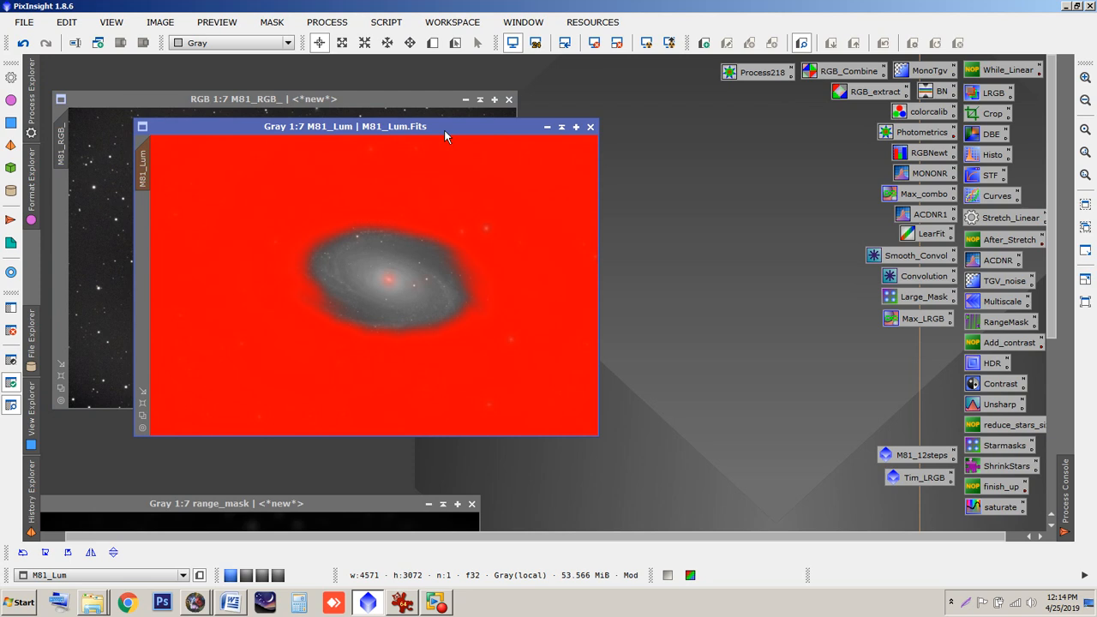
- Toggle the mask overlay on M81_Lum, and close range_mask without saving it
key(ctrl+k)
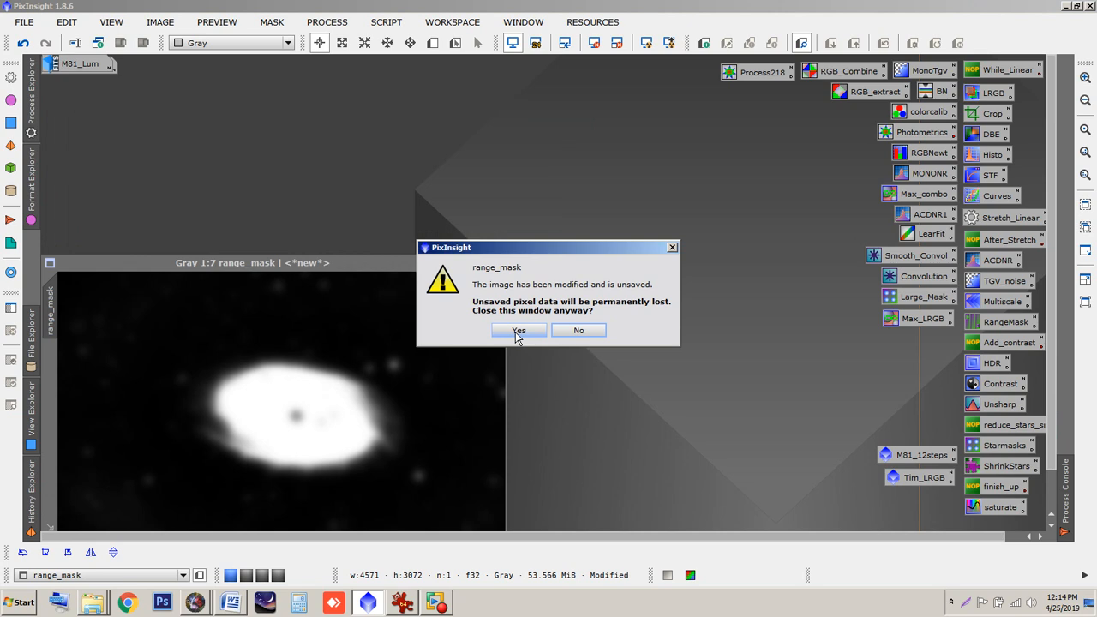
click(519, 331)
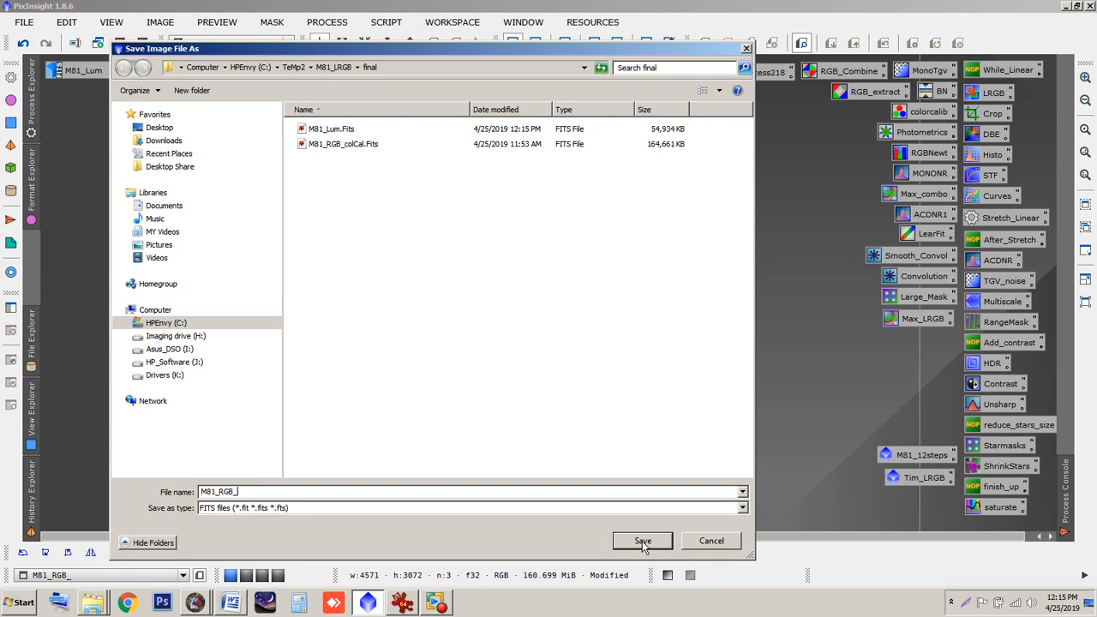
- Save the colour image in FITS format as M81_RGB_ in the final folder
click(642, 540)
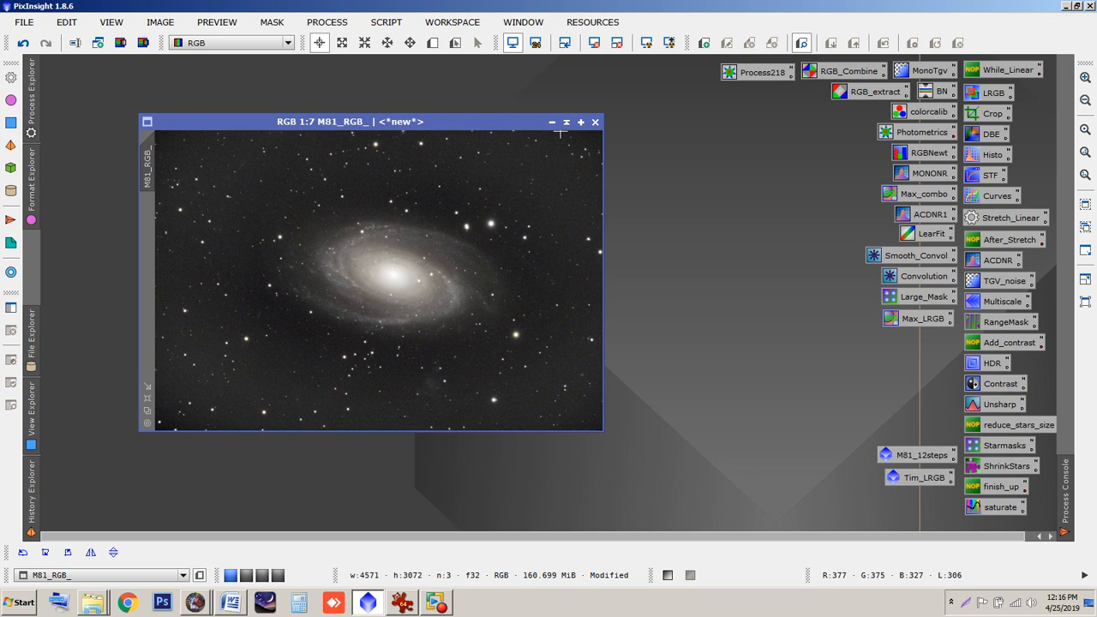
- Create a RangeSelection mask from M81_Lum with lower limit 0.15 and fuzziness 0.04, mask the image with it, and set range_mask aside
click(552, 122)
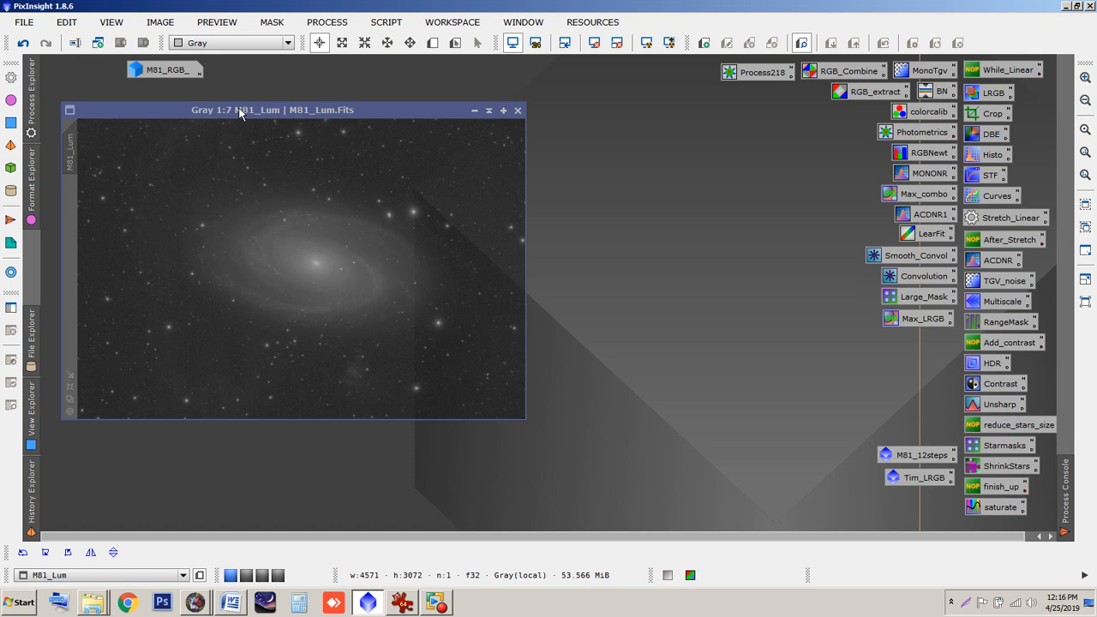
drag(239, 112, 235, 107)
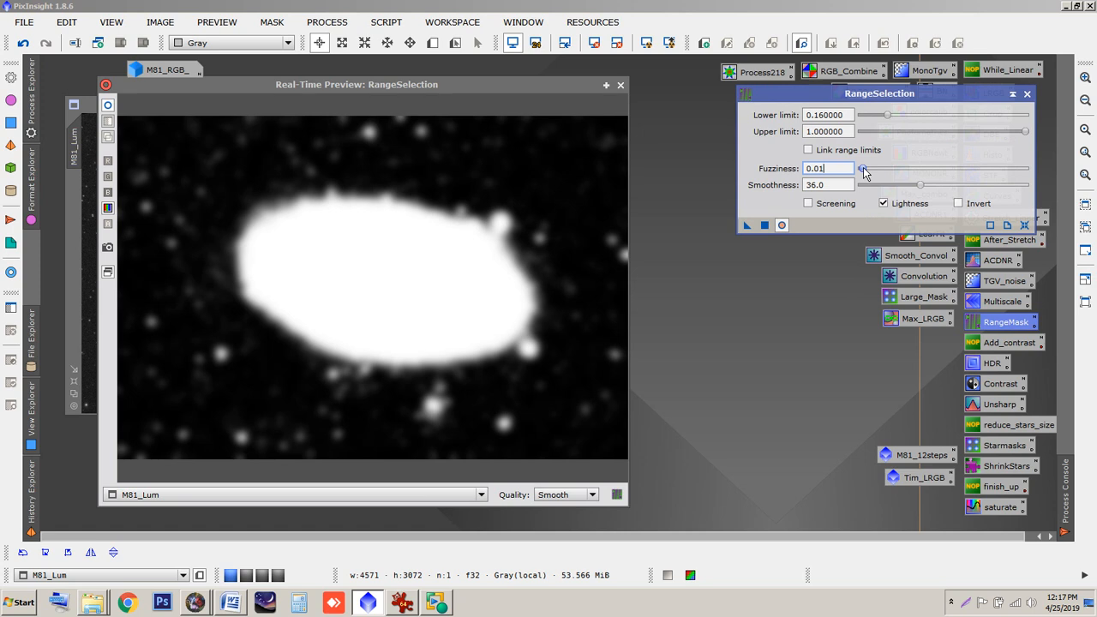
drag(864, 171, 869, 168)
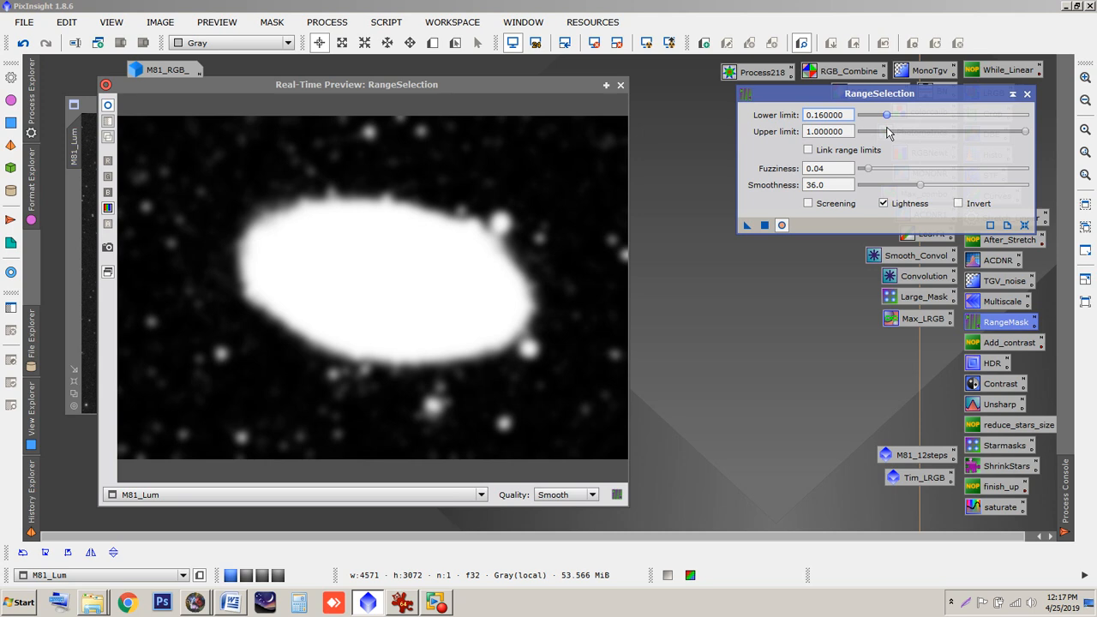
drag(887, 130, 883, 131)
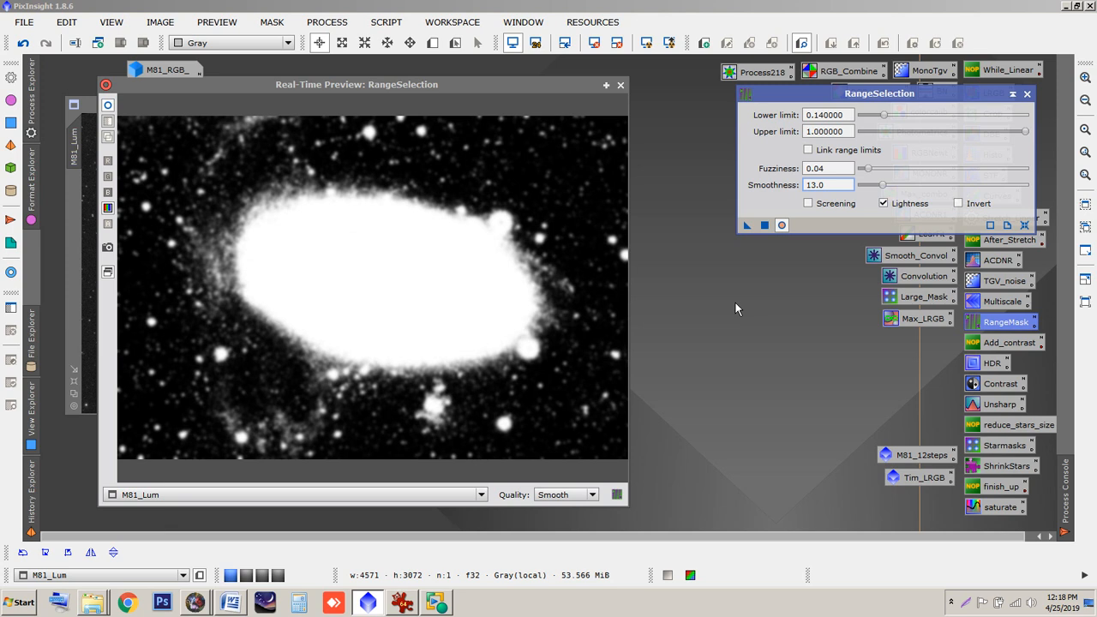
drag(883, 185, 880, 186)
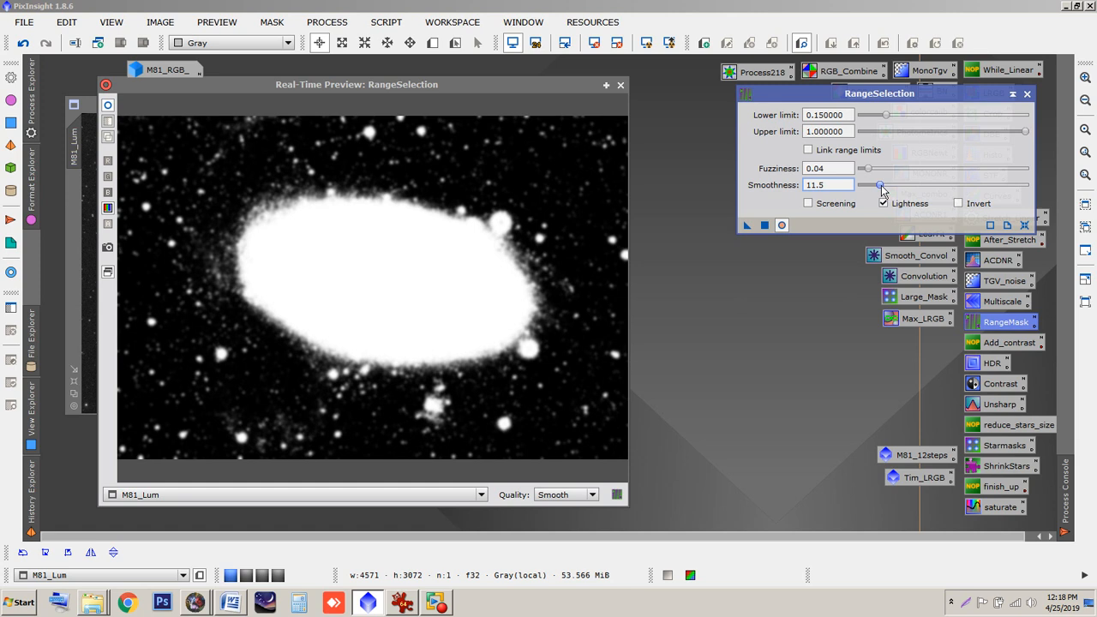
drag(881, 186, 877, 186)
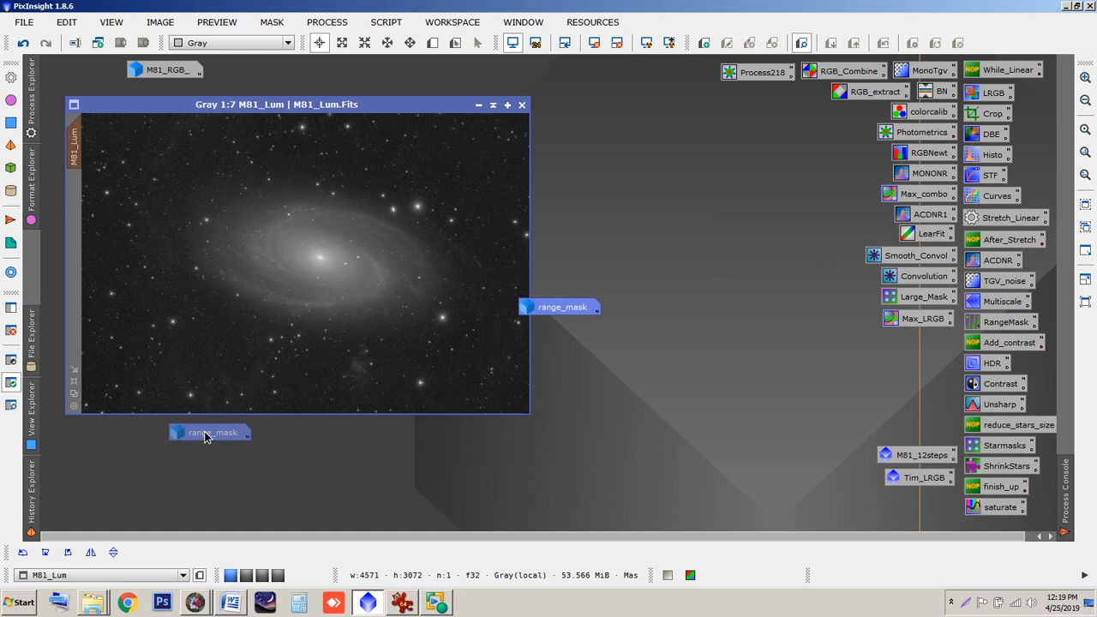
drag(205, 436, 80, 523)
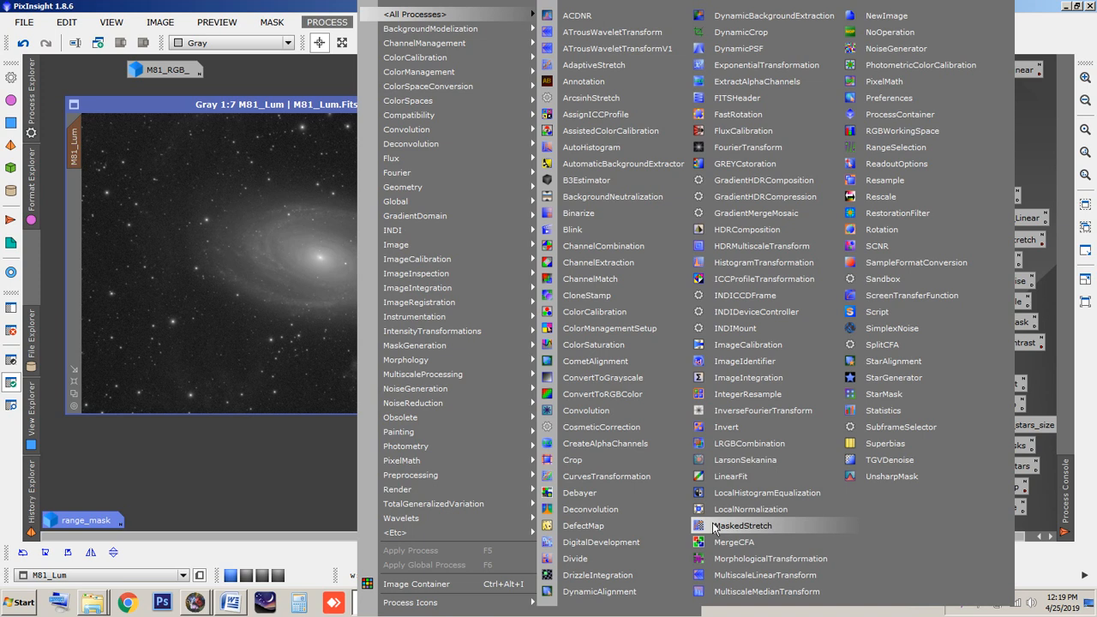
- Preview MultiscaleLinearTransform sharpening on M81_Lum with bias 0.050 on layer 1, -0.200 on layer 2 and 0.400 on layer 3
click(754, 575)
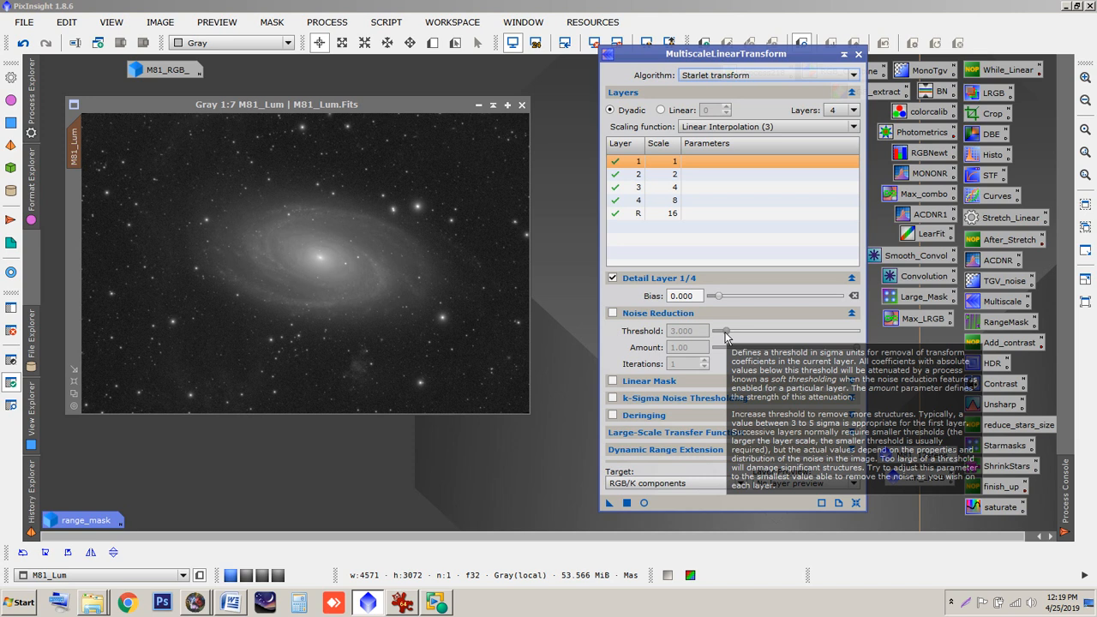
click(754, 495)
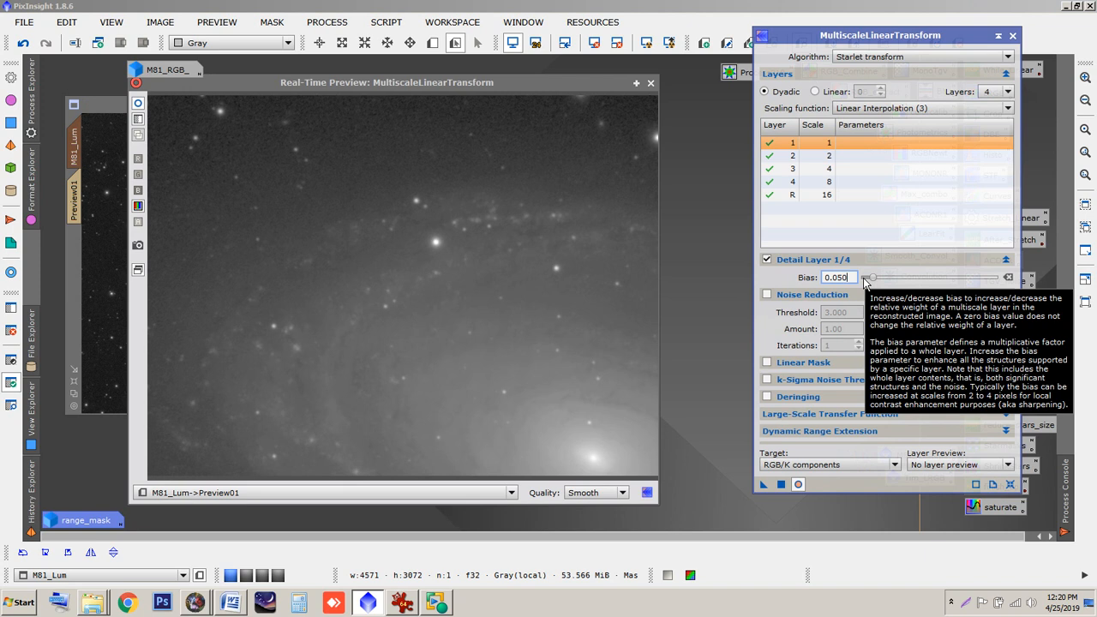
key(Return)
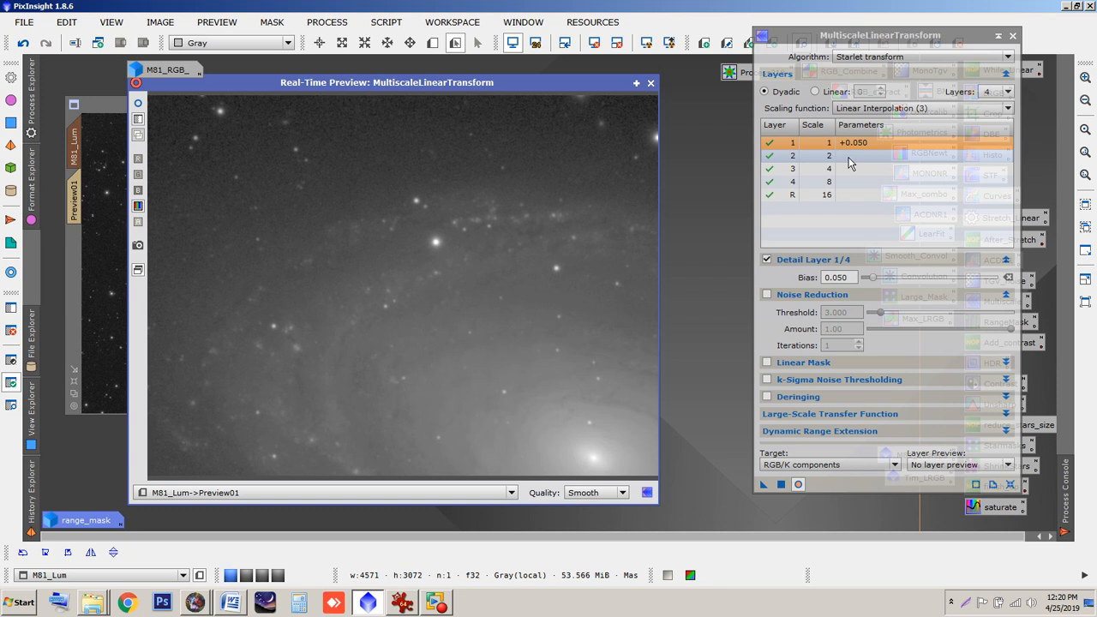
click(851, 157)
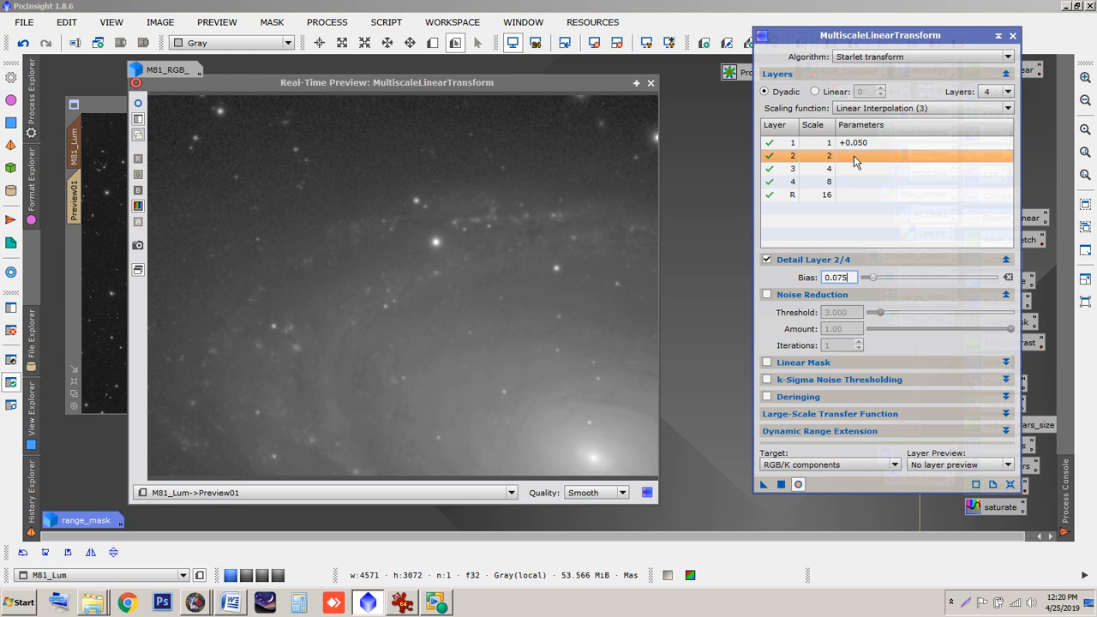
key(Return)
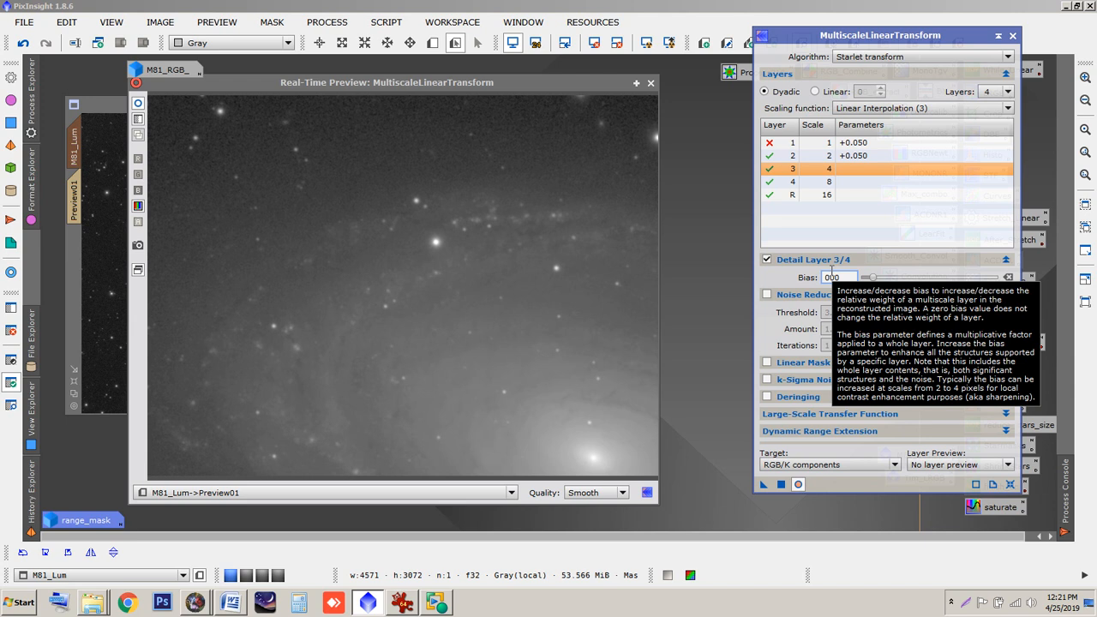
click(777, 146)
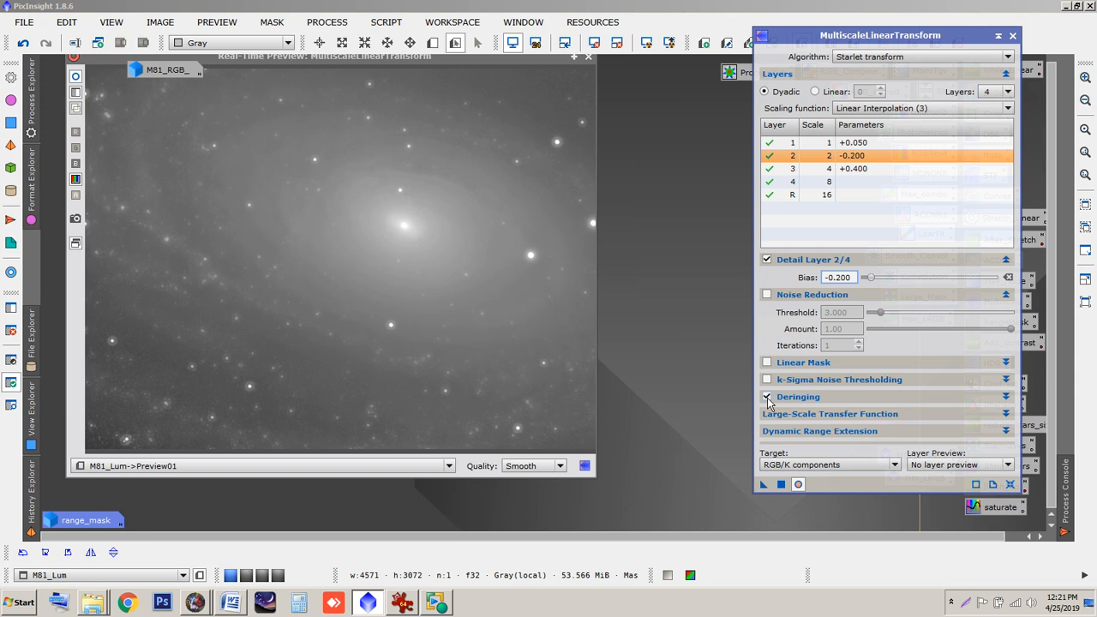
- Enable deringing with dark 0.0500, apply MultiscaleLinearTransform to the masked M81_Lum targeting luminance, and inspect the galaxy
drag(880, 415, 887, 418)
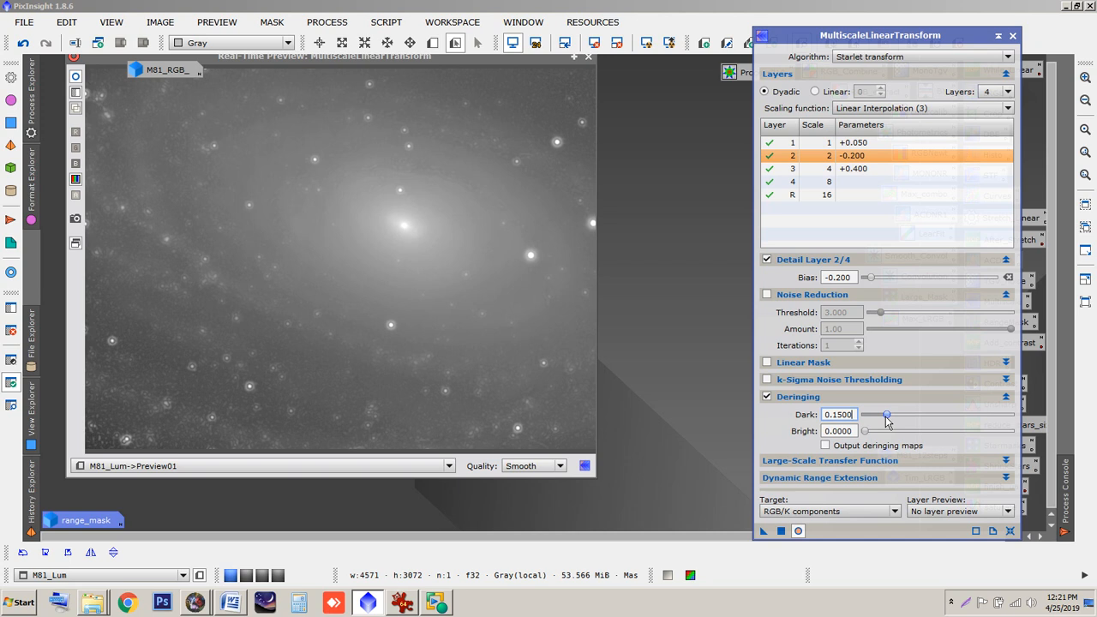
drag(886, 414, 872, 414)
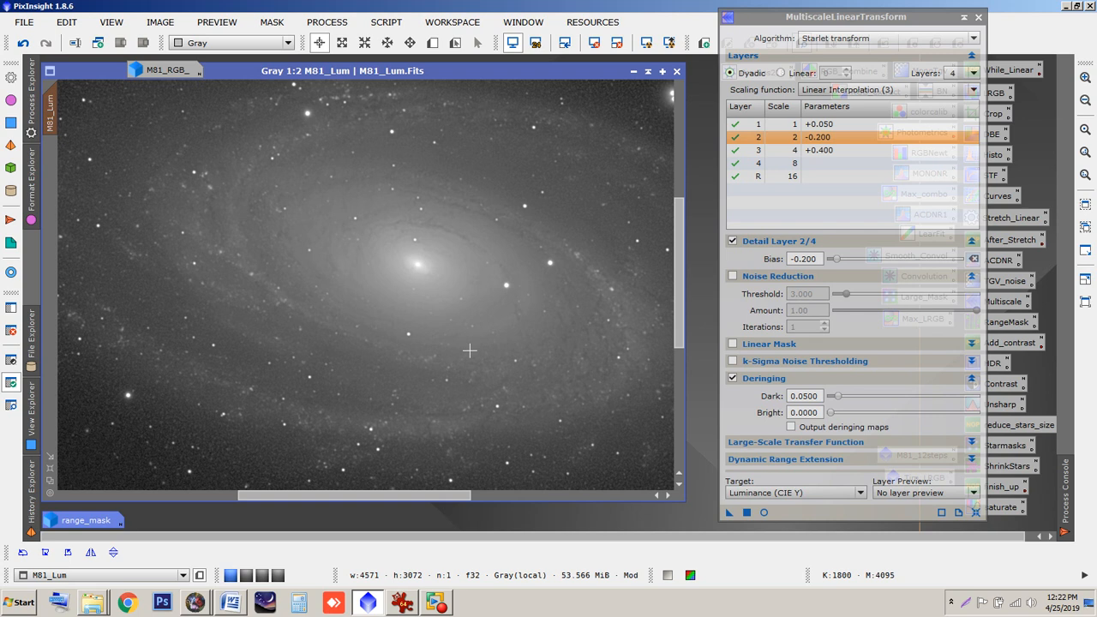
click(682, 360)
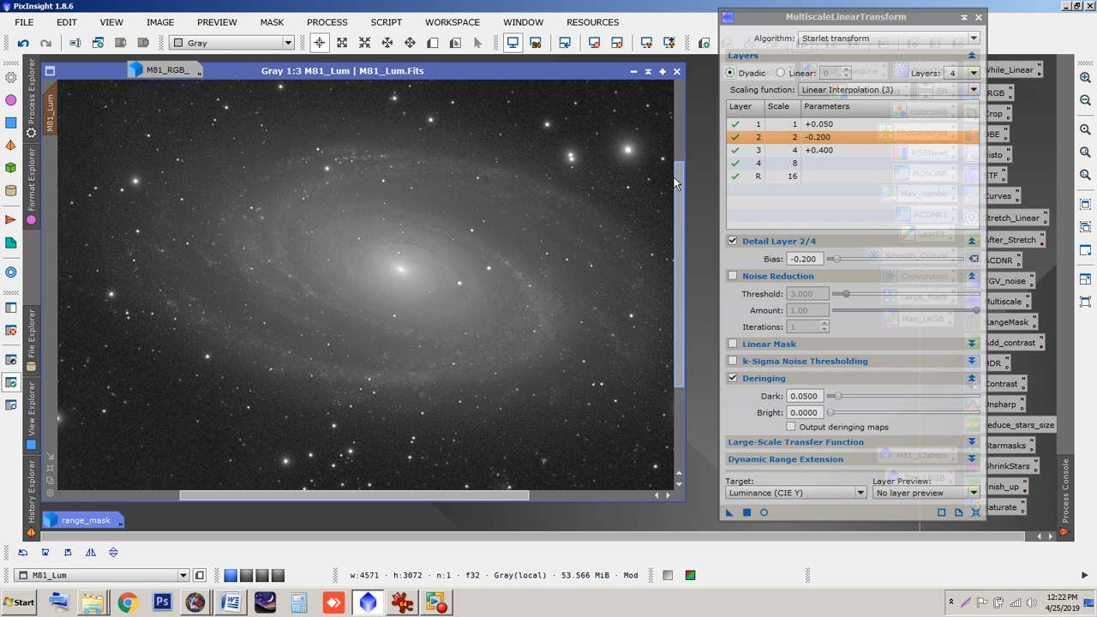
scroll(673, 206, down, 2)
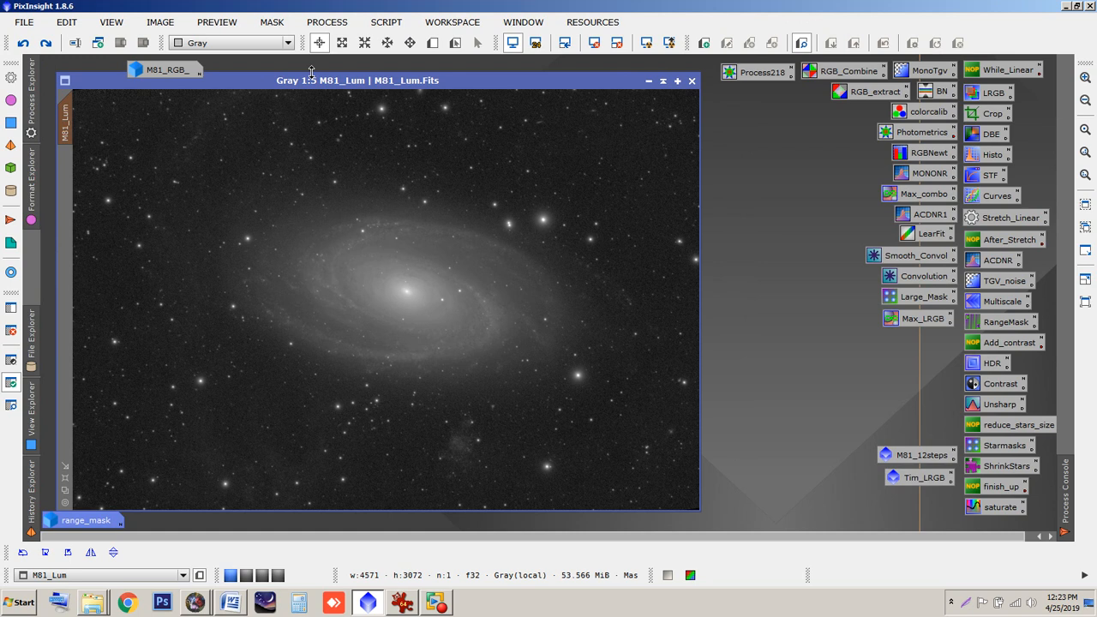
- Try HDRMultiscaleTransform with 5 layers on an M81_Lum preview, adjusting deringing to small-scale 0.020 and large-scale 0.600
drag(311, 72, 295, 91)
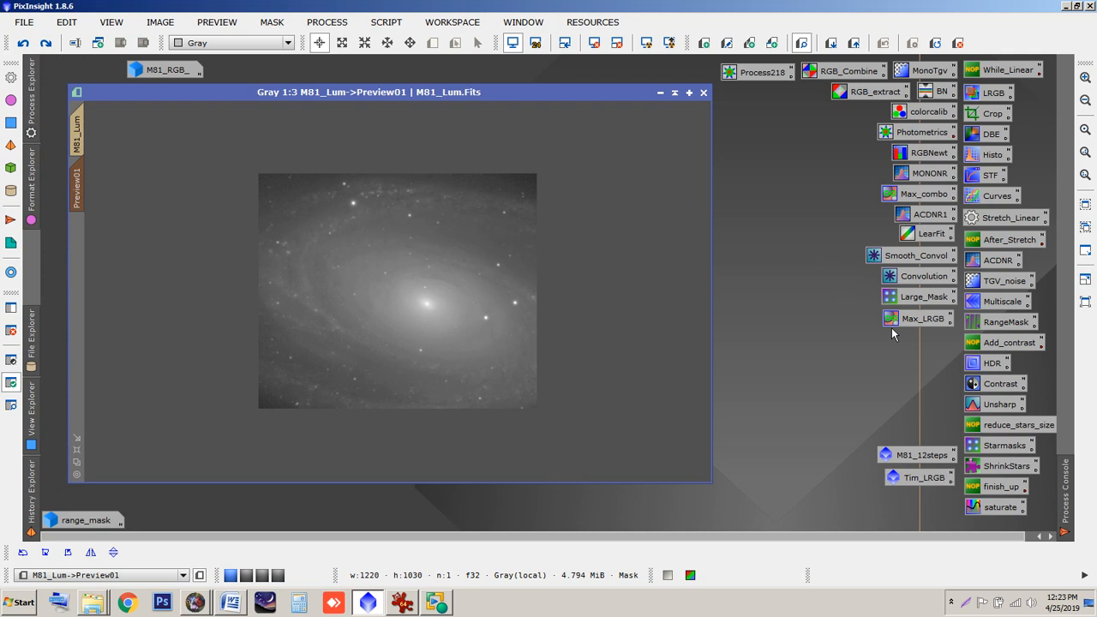
double_click(992, 363)
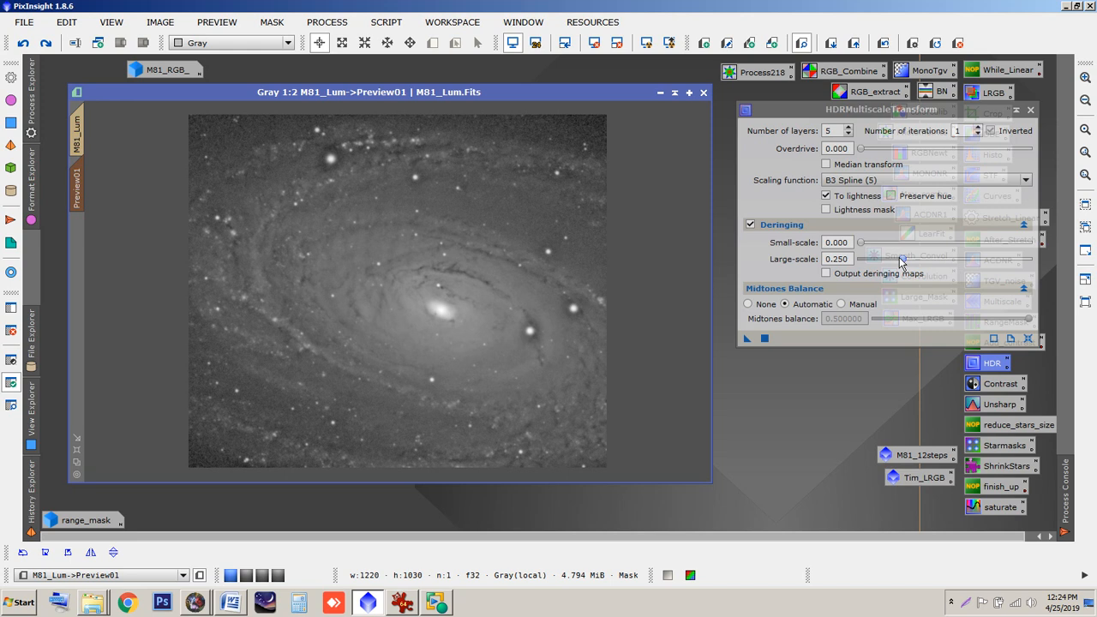
drag(901, 262, 923, 259)
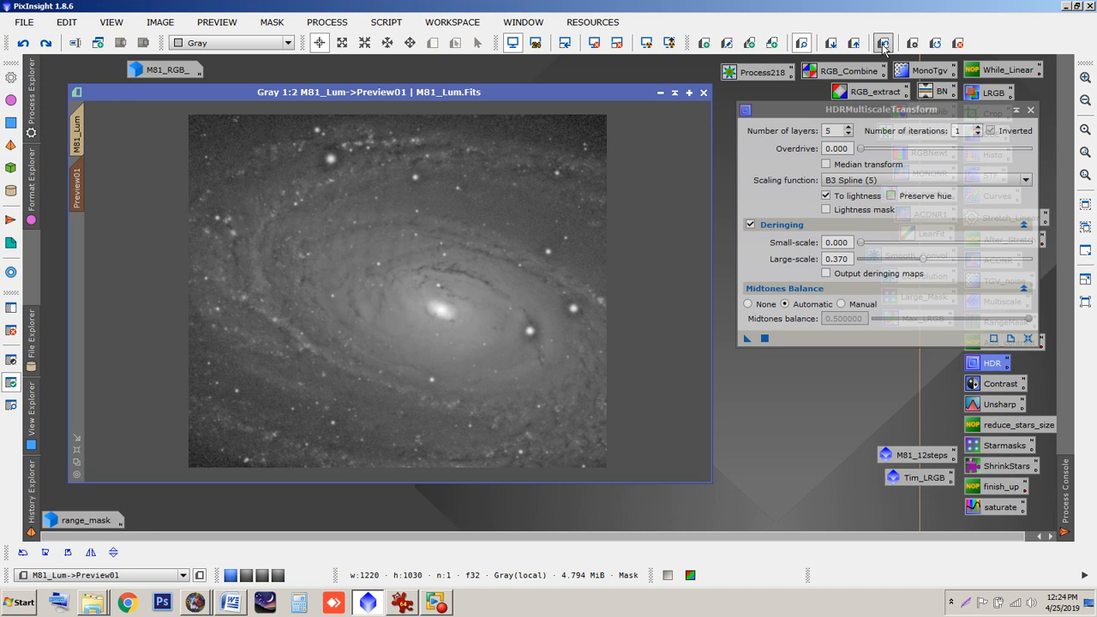
click(883, 44)
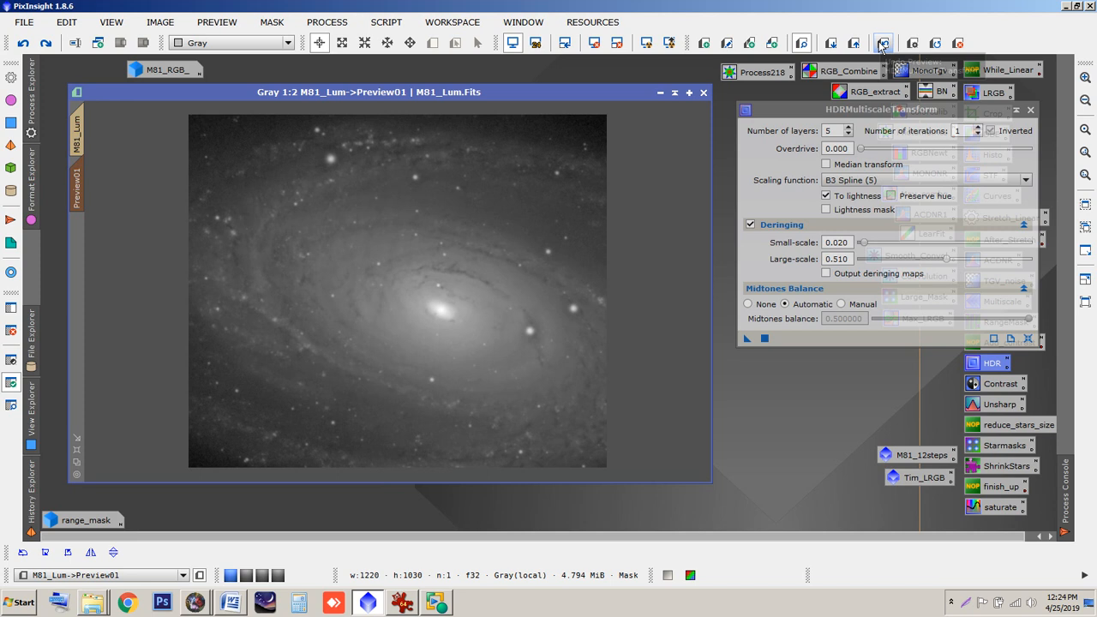
click(883, 45)
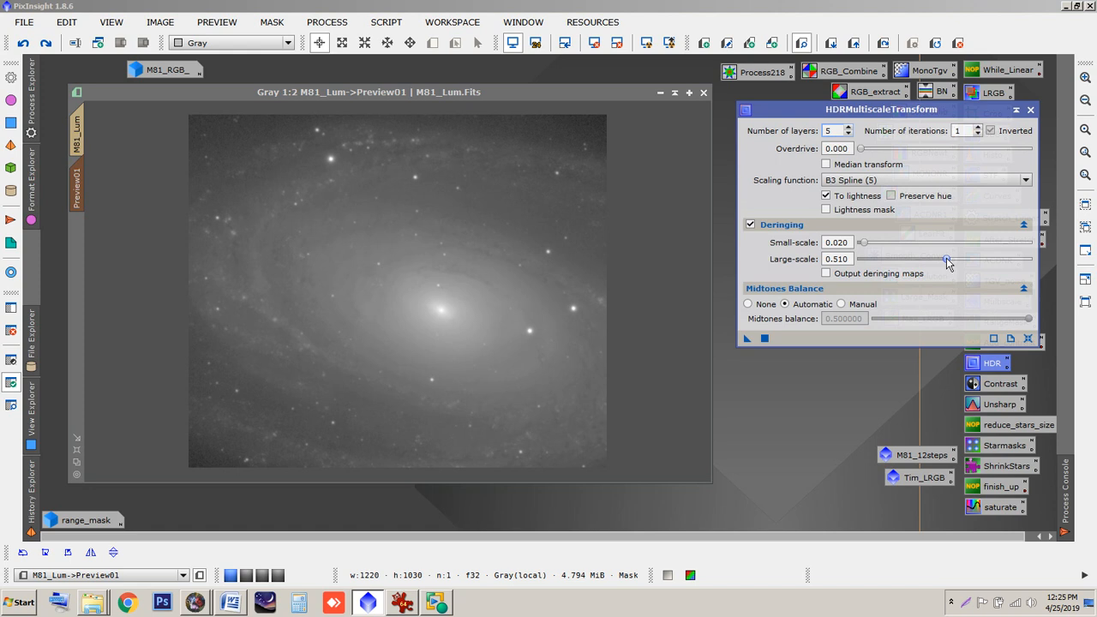
drag(946, 259, 978, 259)
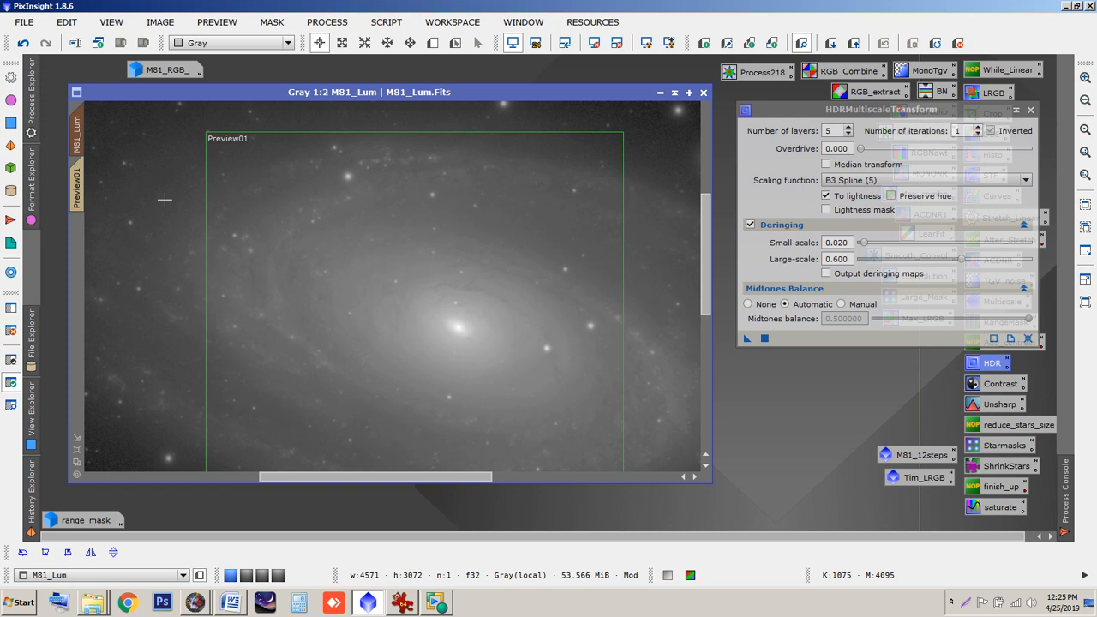
- Try HDRMultiscaleTransform on M81_Lum without the lightness option, and compare it with Preview01 by undoing and redoing the process
double_click(533, 325)
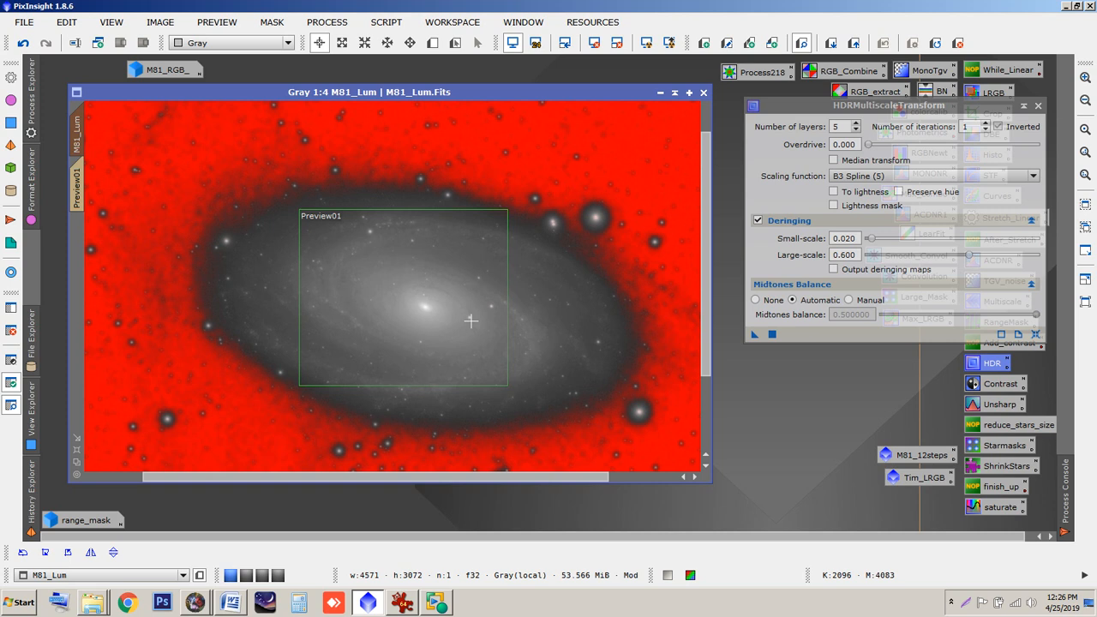
click(78, 182)
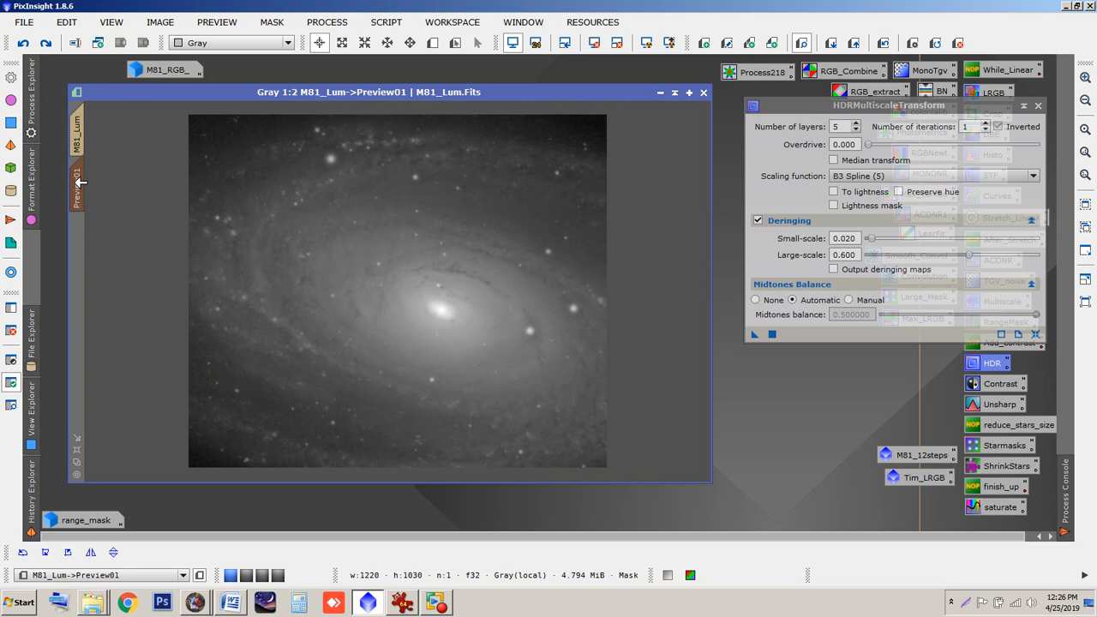
click(76, 133)
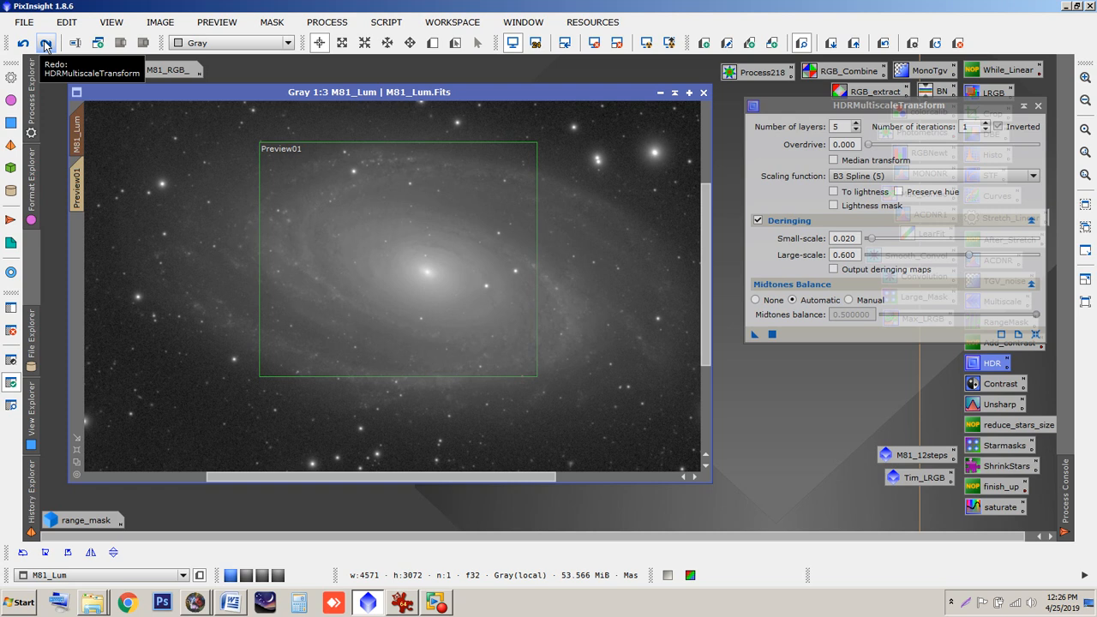
click(45, 45)
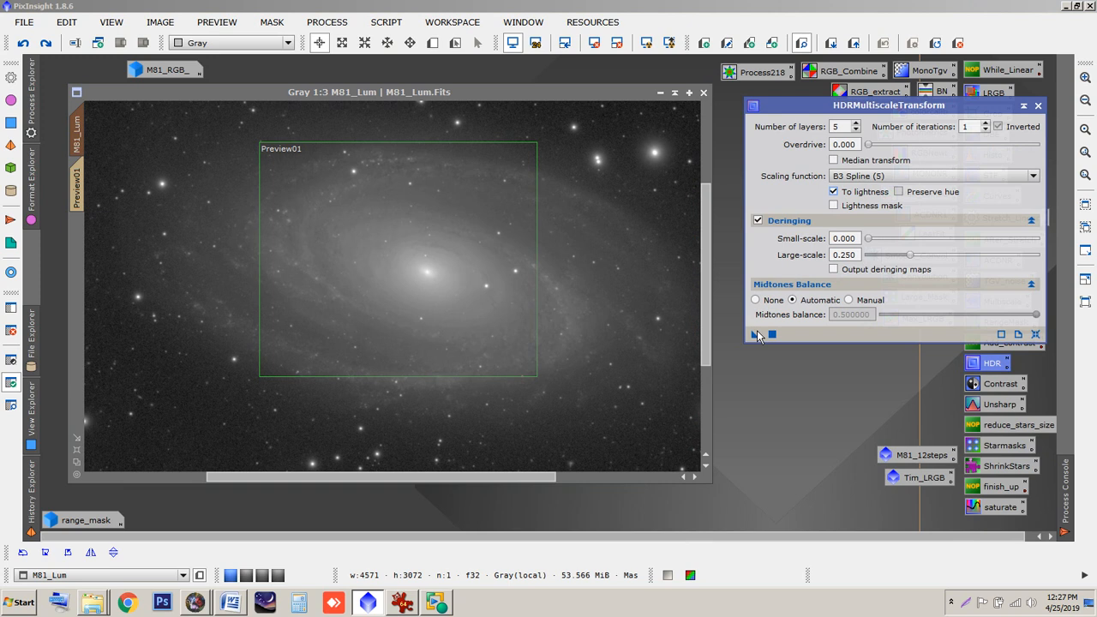
- Apply HDRMultiscaleTransform to M81_Lum with To lightness enabled and deringing at small-scale 0.000 and large-scale 0.250
drag(755, 334, 405, 355)
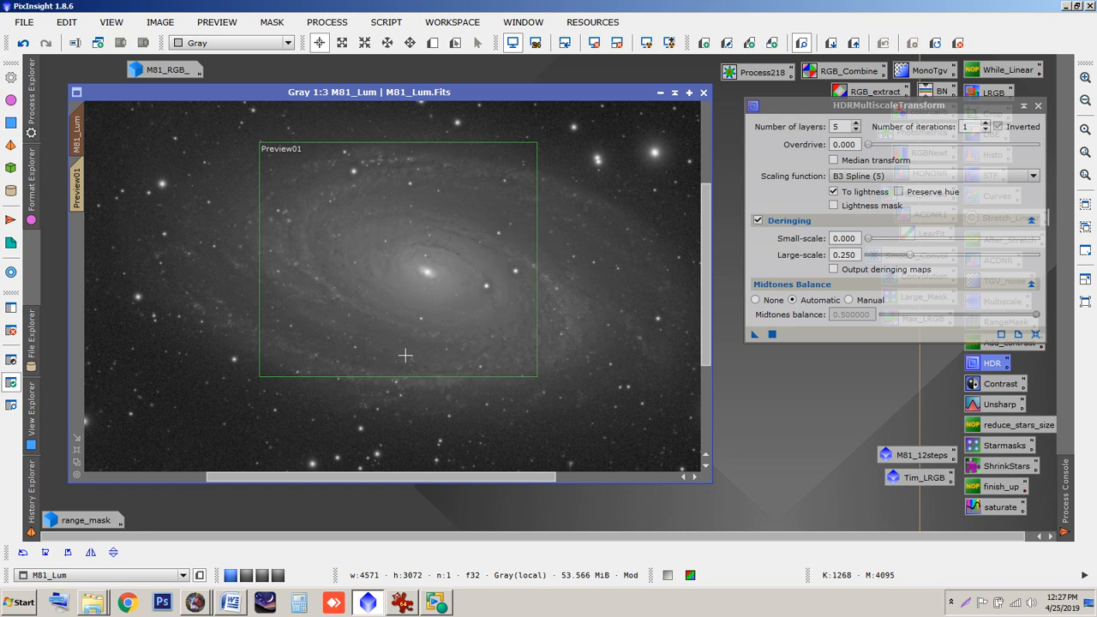
click(552, 125)
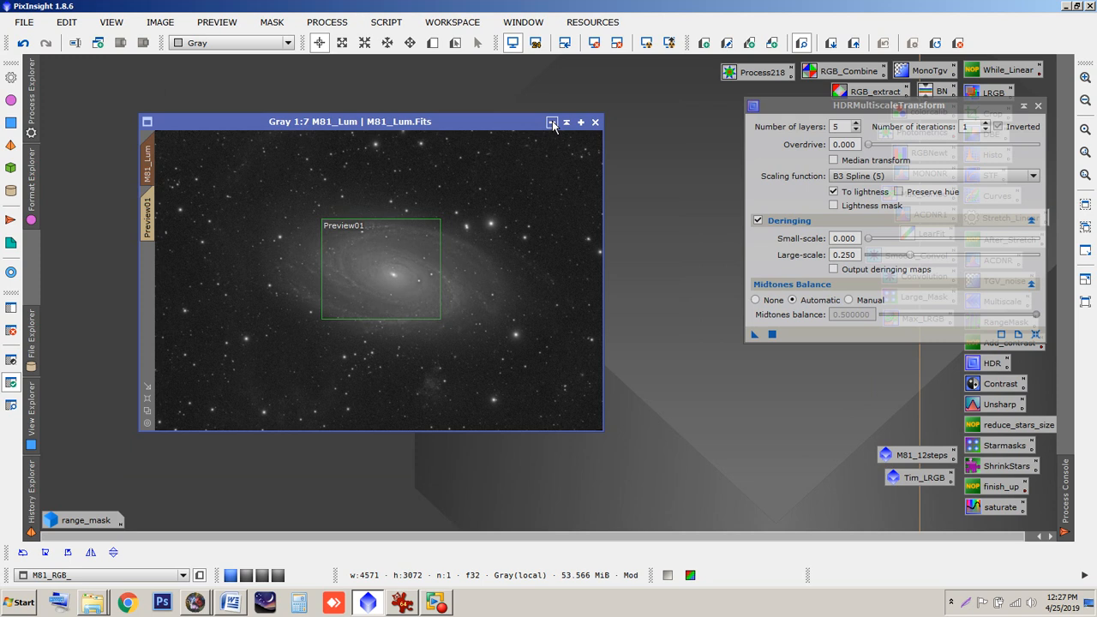
click(552, 123)
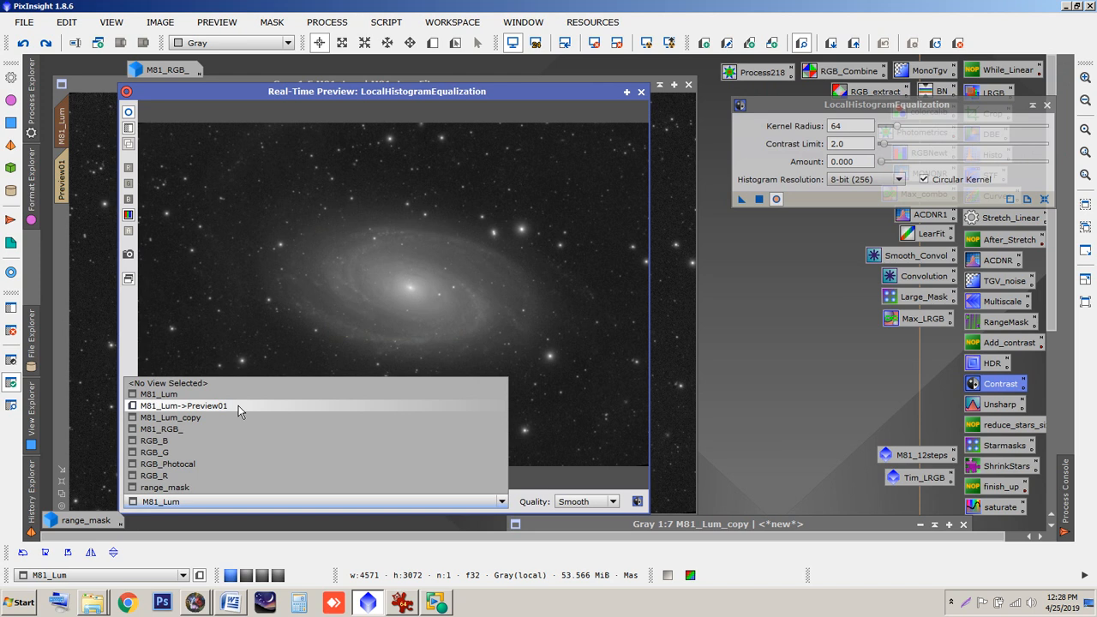
- Preview LocalHistogramEqualization on M81_Lum's Preview01 with 12-bit histogram resolution, amount 0.250 and kernel radius 100
click(238, 406)
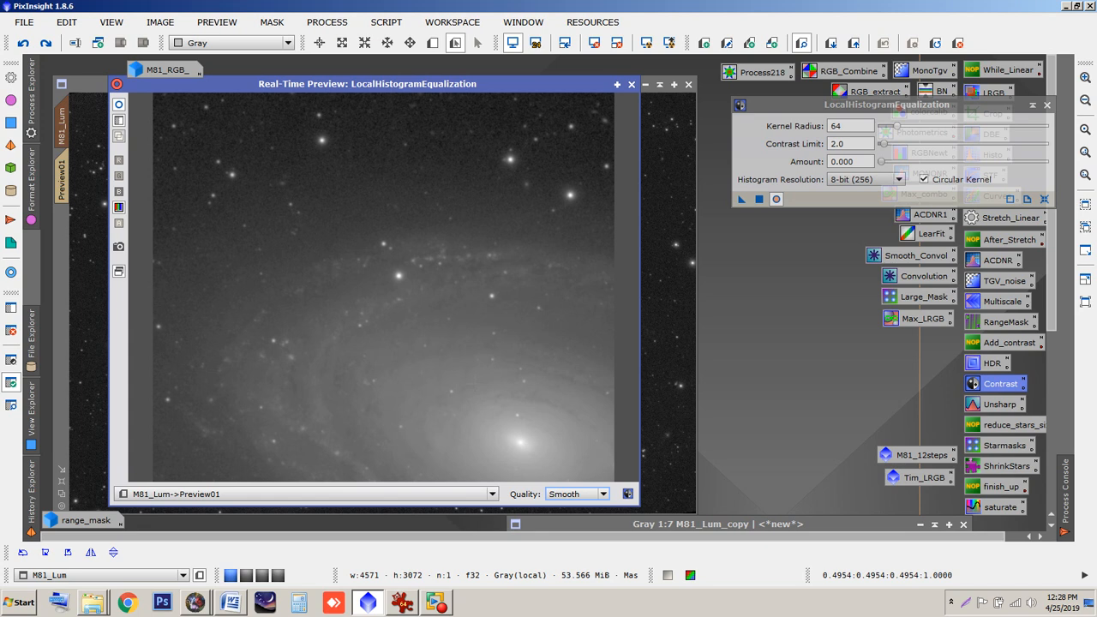
drag(751, 180, 727, 218)
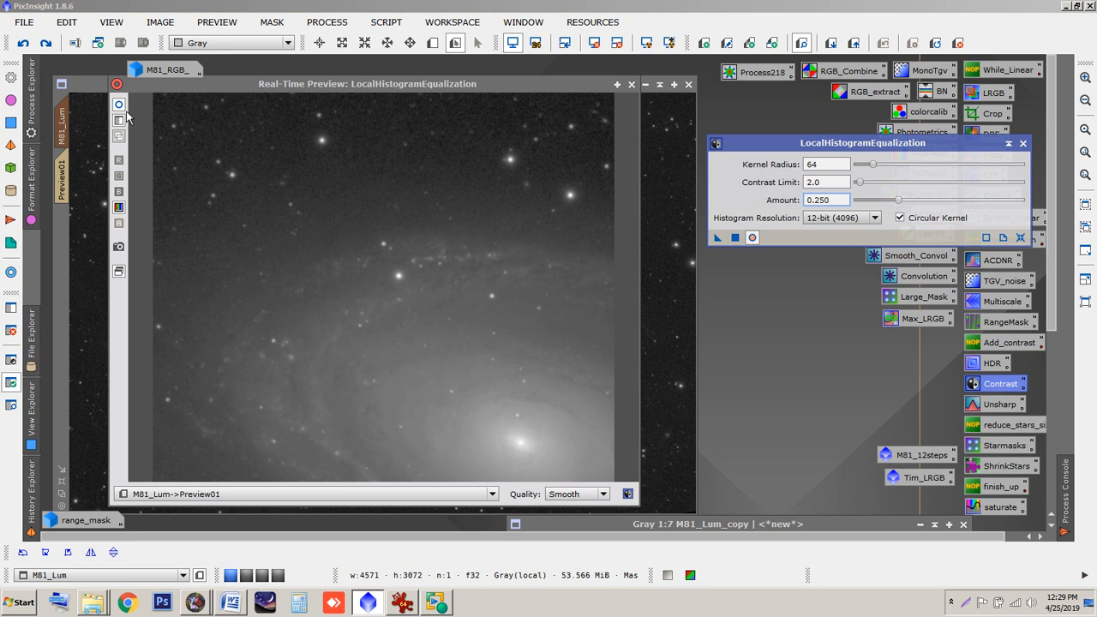
drag(783, 165, 793, 159)
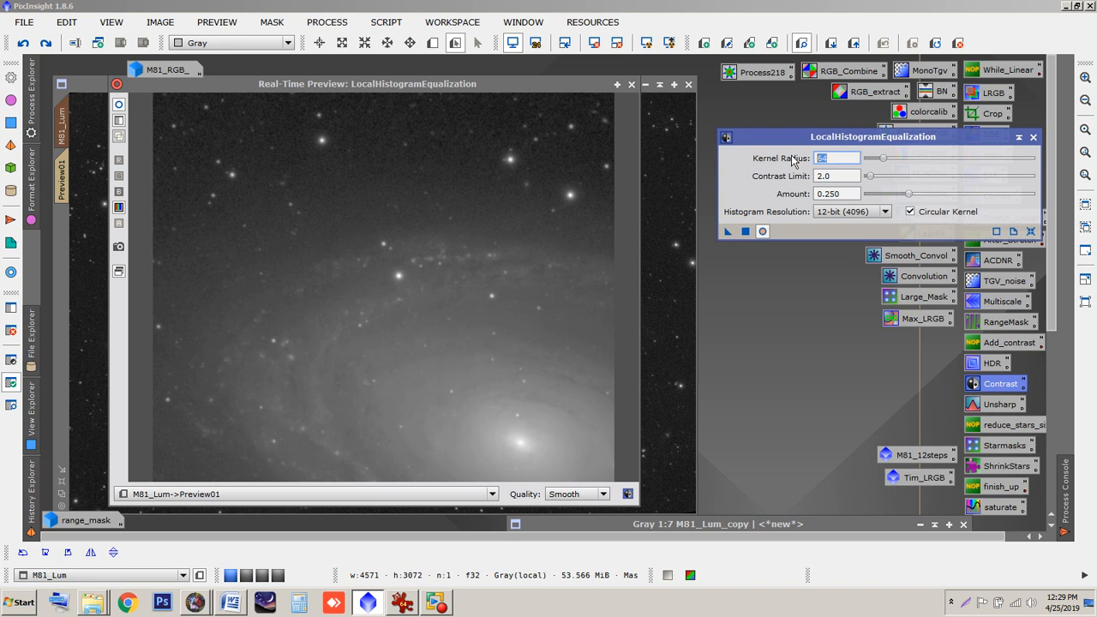
text(100)
- Tune LocalHistogramEqualization to kernel radius 150, contrast limit 1.5 and amount 0.450, compare before and after, and apply it to M81_Lum
click(509, 406)
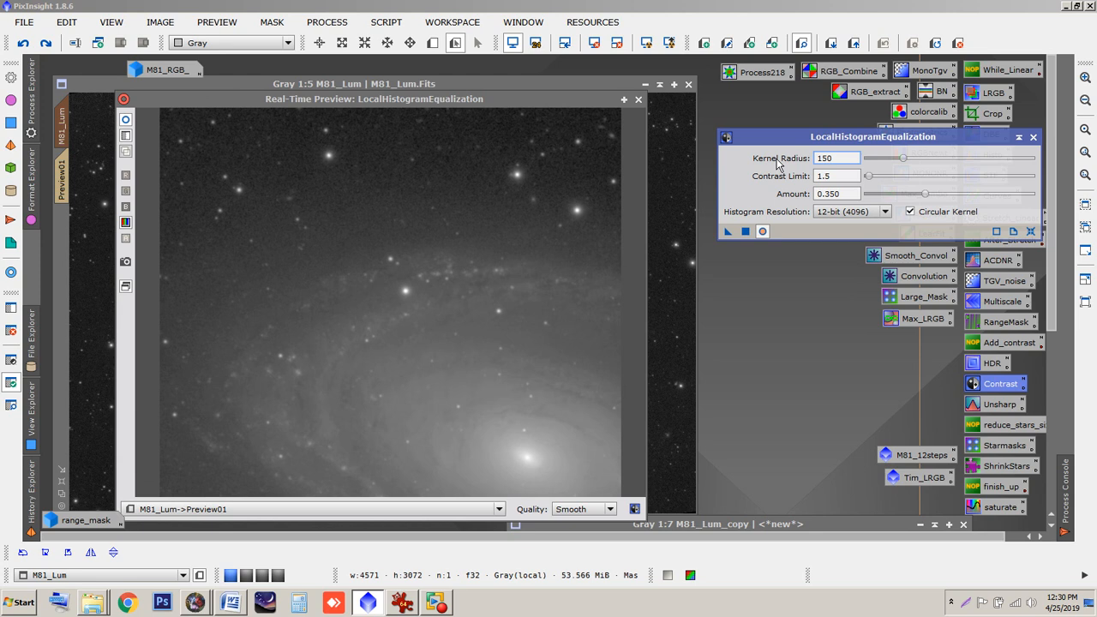
click(125, 121)
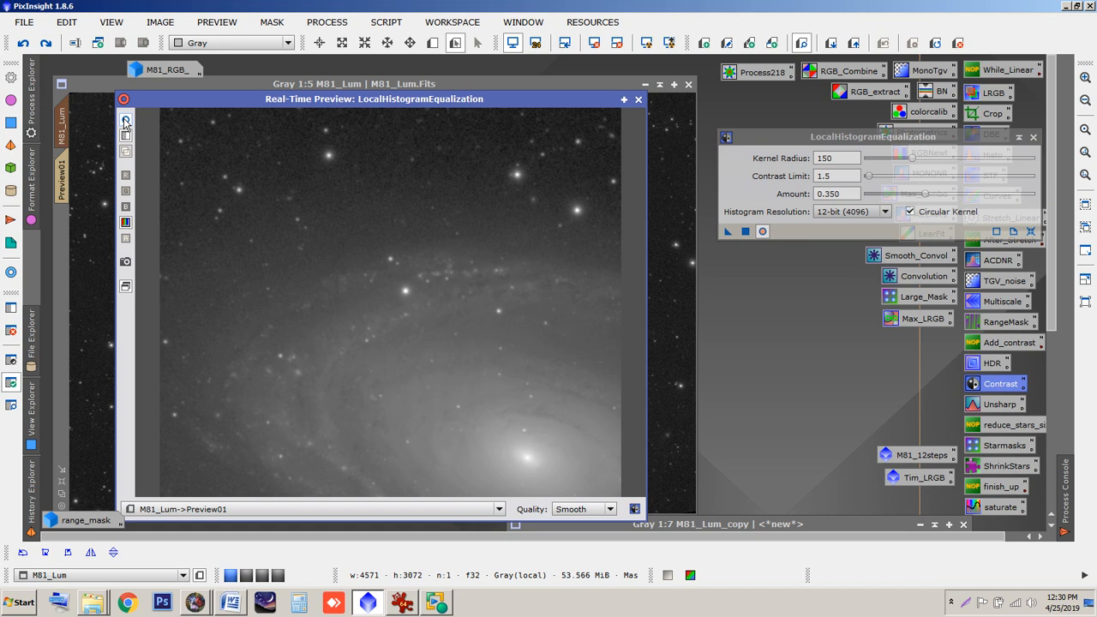
click(125, 121)
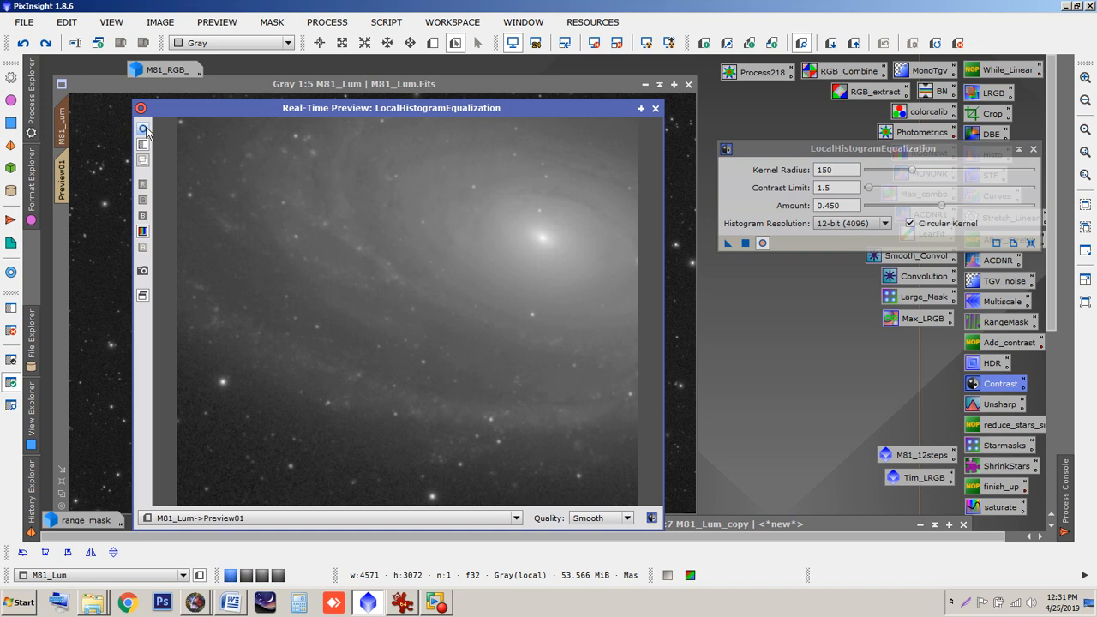
click(144, 129)
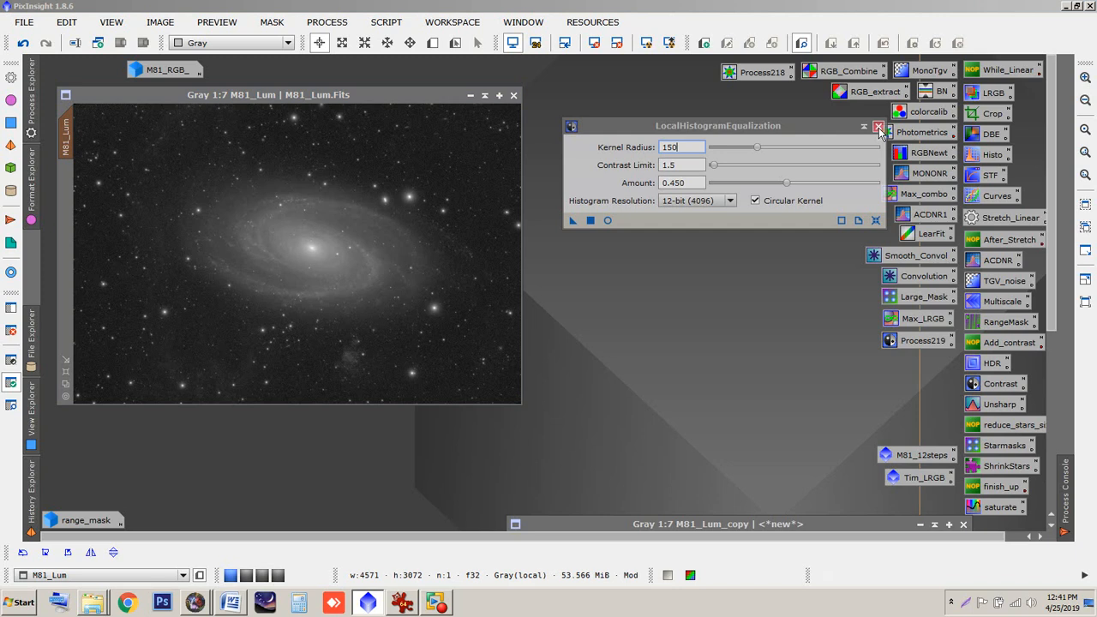
- Close LocalHistogramEqualization and arrange M81_Lum side by side with M81_RGB_
click(878, 127)
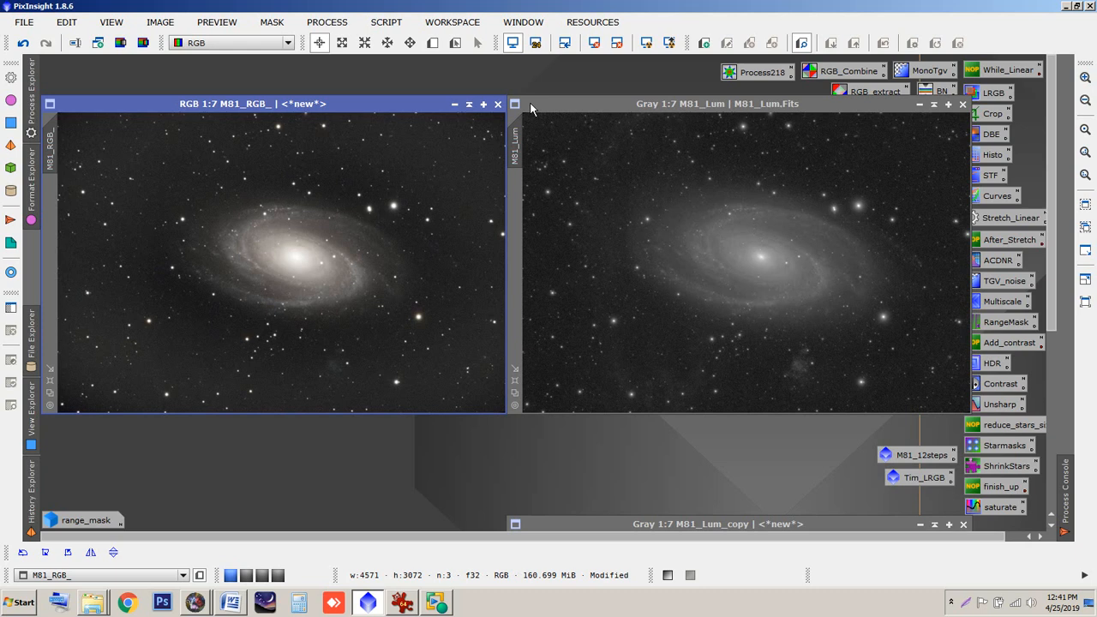
click(605, 108)
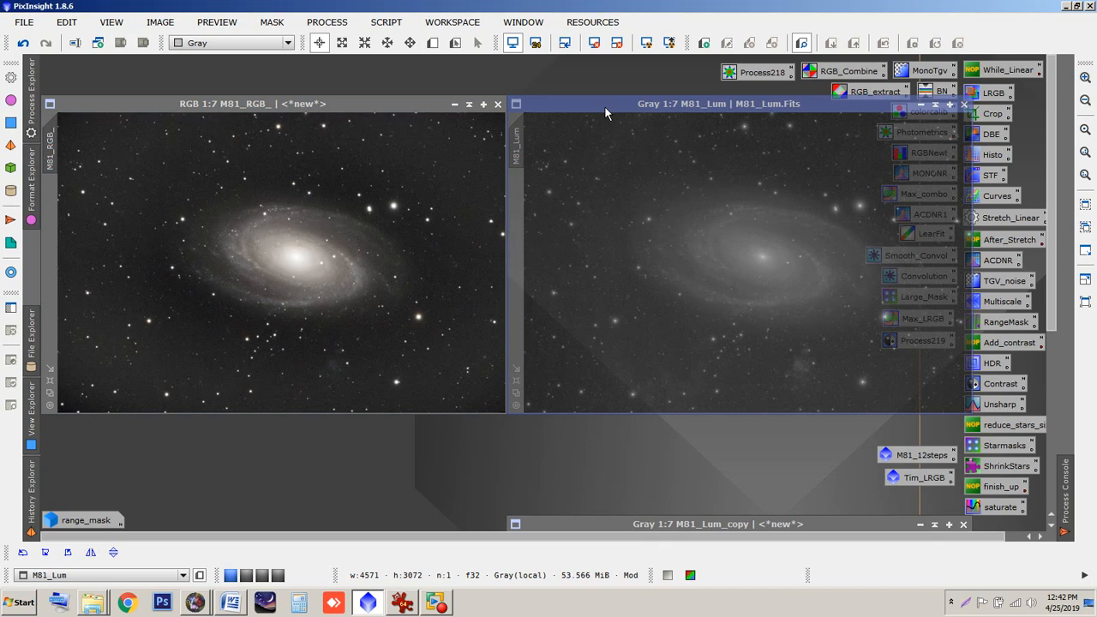
click(604, 106)
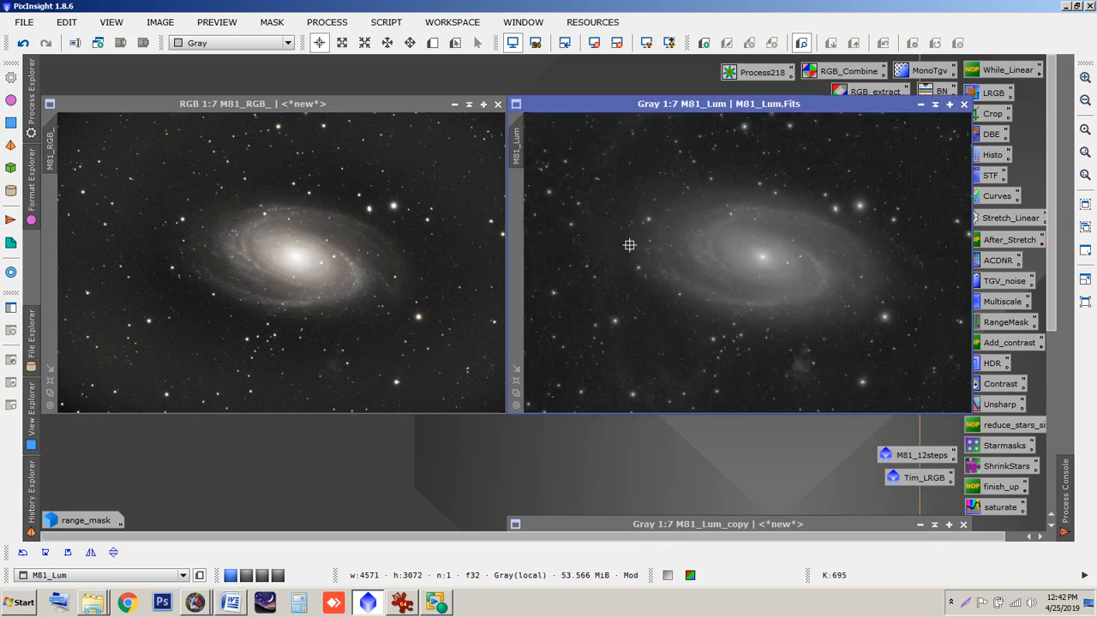